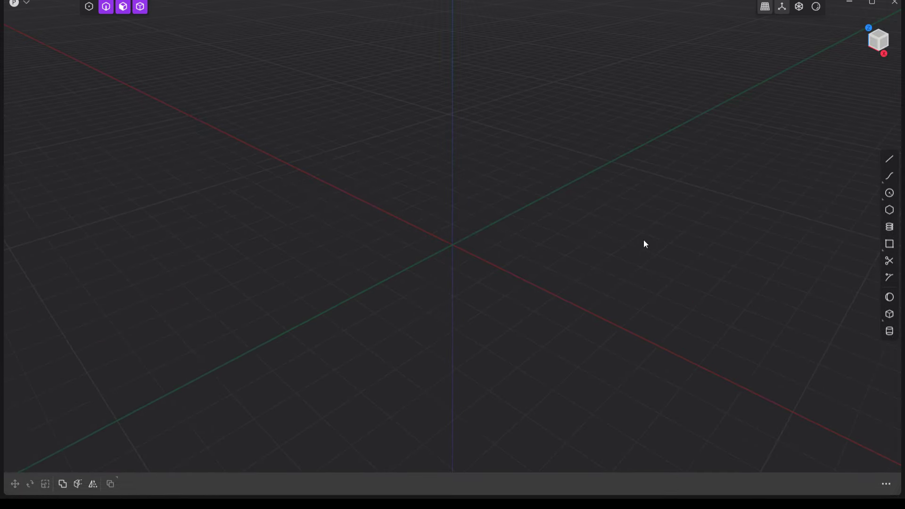
Step: Draw a 2×2×2 m box cube at the origin
{"action": "left_click", "coordinate": [890, 323]}
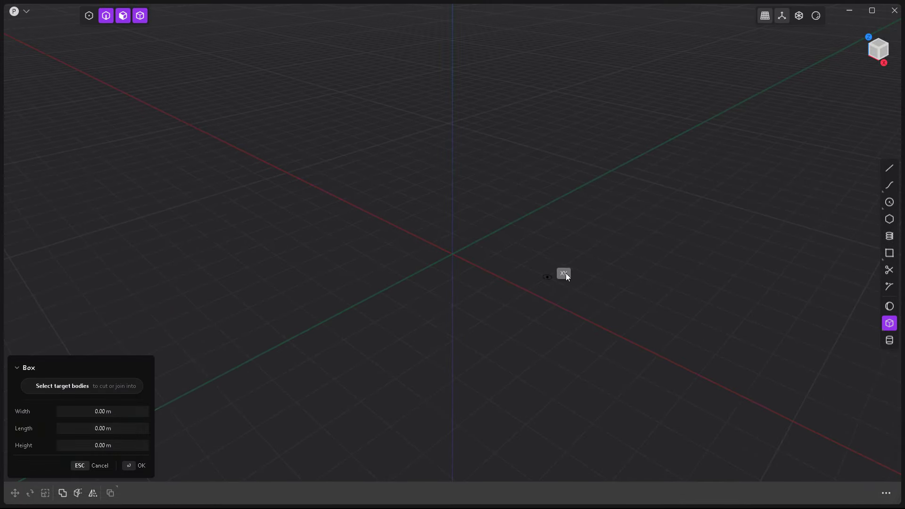
{"action": "key", "text": "Escape"}
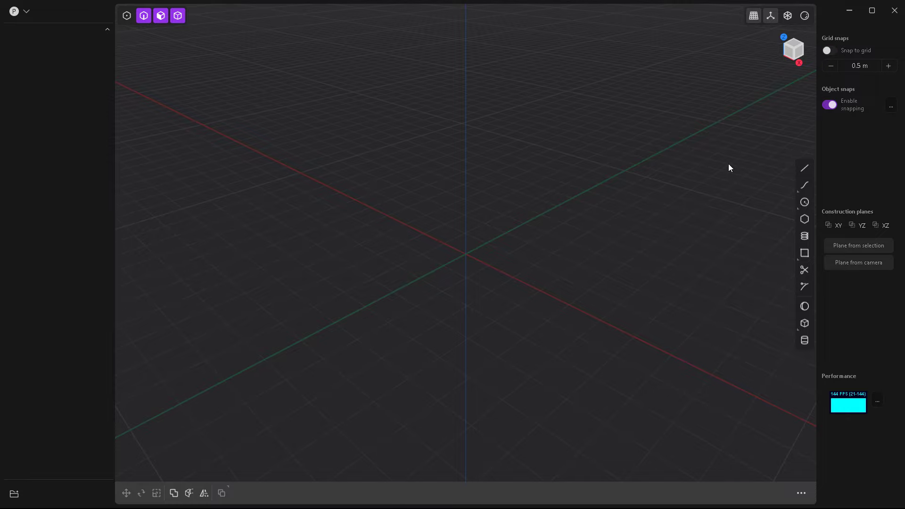
{"action": "left_click", "coordinate": [888, 324]}
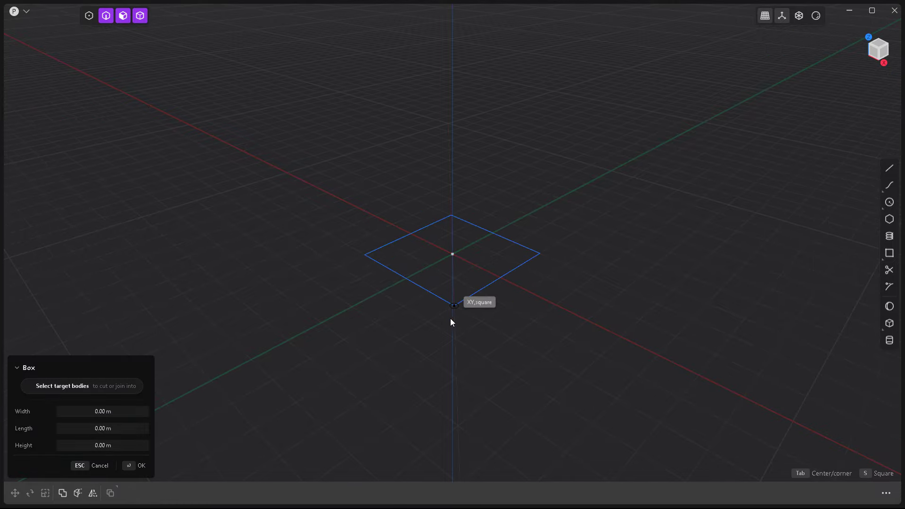
{"action": "left_click", "coordinate": [449, 320]}
{"action": "left_click", "coordinate": [449, 237]}
{"action": "mouse_move", "coordinate": [449, 237]}
{"action": "middle_mouse_down"}
{"action": "mouse_move", "coordinate": [508, 291]}
{"action": "mouse_move", "coordinate": [492, 180]}
{"action": "middle_mouse_up"}
Step: Fillet one top edge of the cube by about 2 m into a quarter-round
{"action": "key", "text": "Return"}
{"action": "left_click", "coordinate": [492, 181]}
{"action": "key", "text": "f"}
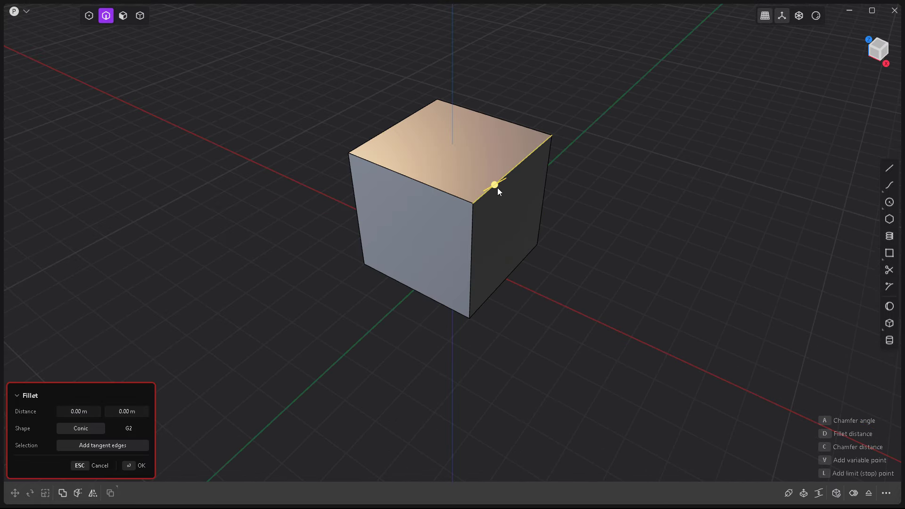
{"action": "mouse_move", "coordinate": [505, 173]}
{"action": "left_mouse_down"}
{"action": "mouse_move", "coordinate": [468, 11]}
{"action": "mouse_move", "coordinate": [588, 41]}
{"action": "left_mouse_up"}
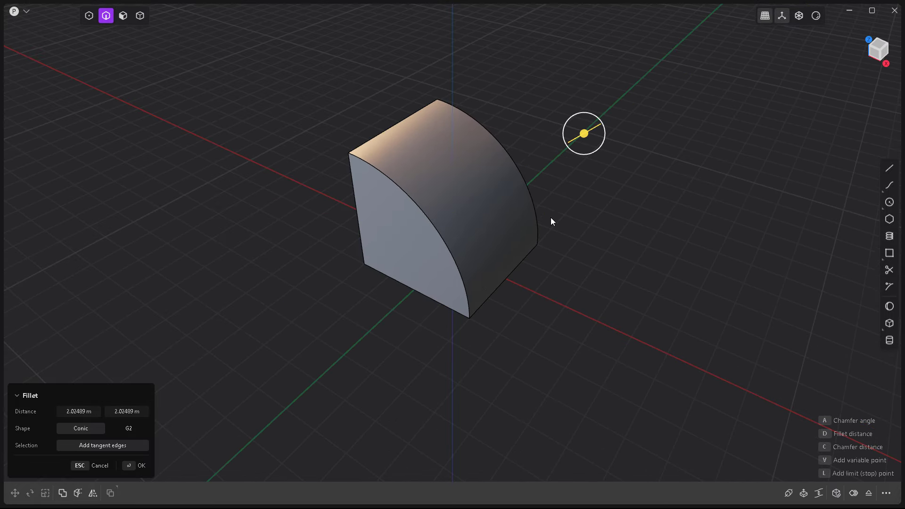
{"action": "key", "text": "Return"}
{"action": "key", "text": "KP_7"}
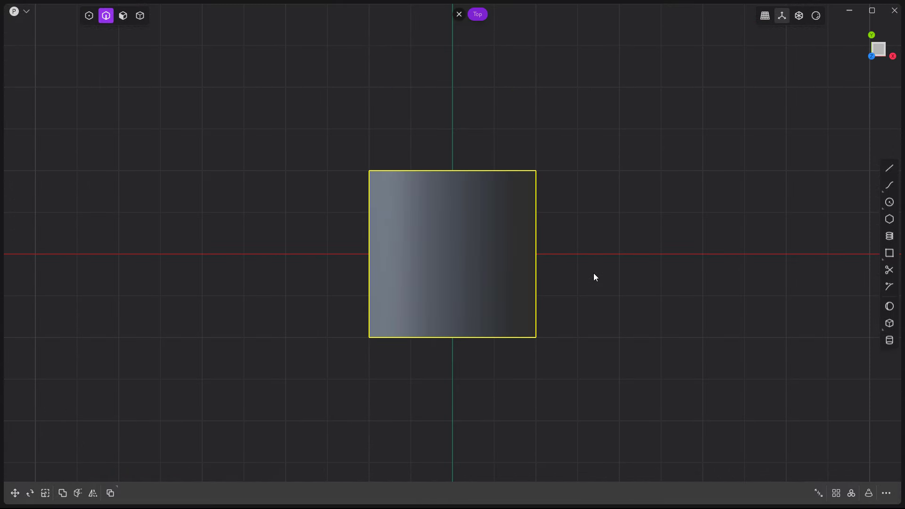
Step: Rotate the quarter-round solid about 95 degrees
{"action": "key", "text": "KP_1"}
{"action": "middle_click_drag", "start_coordinate": [544, 281], "coordinate": [501, 340]}
{"action": "key", "text": "r"}
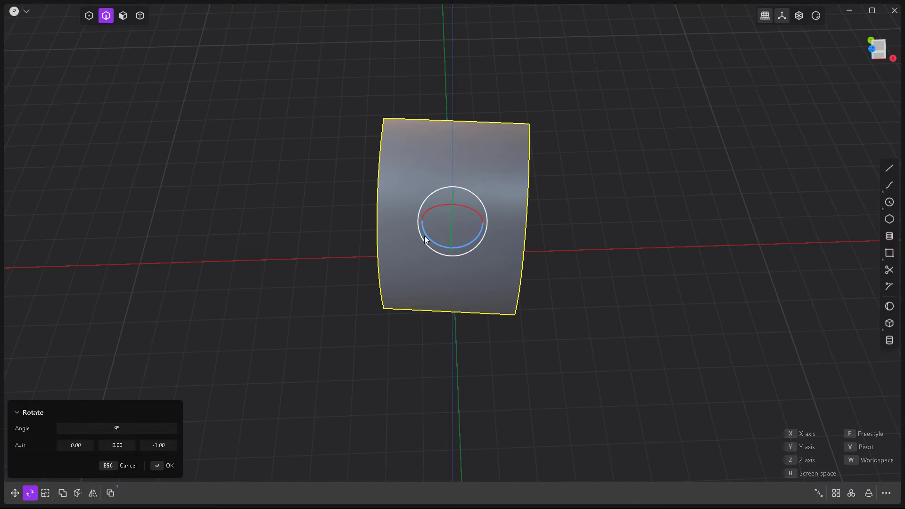
{"action": "key", "text": "KP_1"}
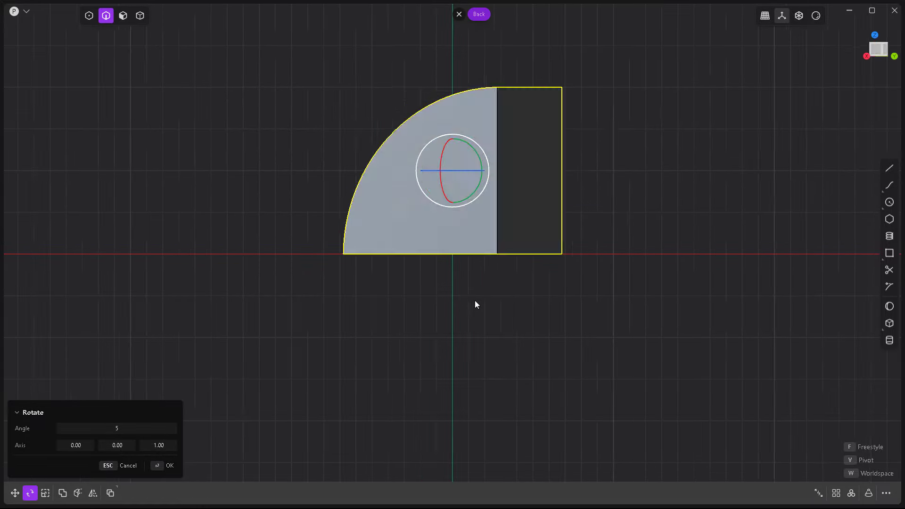
{"action": "key", "text": "KP_1"}
{"action": "middle_click_drag", "start_coordinate": [476, 304], "coordinate": [500, 233]}
{"action": "key", "text": "Return"}
Step: Fillet the remaining edge by about 1.6 m
{"action": "key", "text": "f"}
{"action": "left_click_drag", "start_coordinate": [499, 196], "coordinate": [575, 211]}
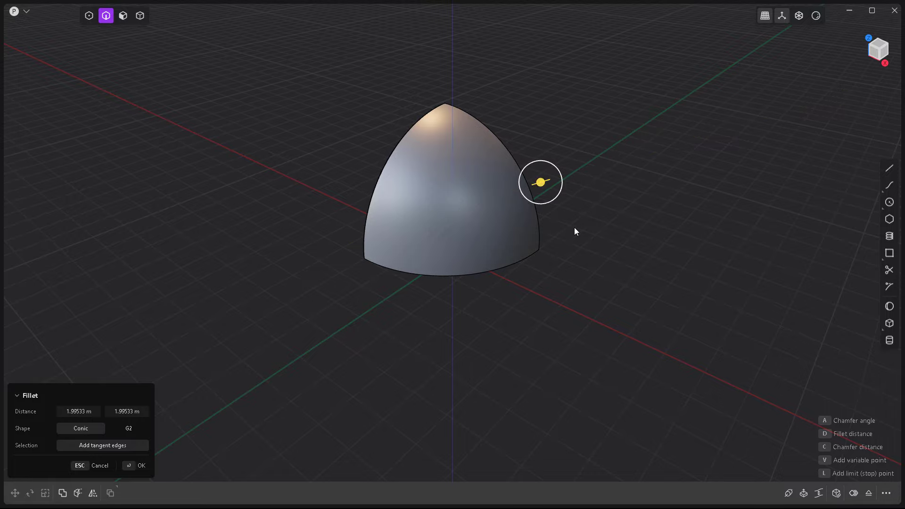
{"action": "key", "text": "Return"}
{"action": "mouse_move", "coordinate": [575, 228]}
{"action": "middle_mouse_down"}
{"action": "mouse_move", "coordinate": [460, 352]}
{"action": "mouse_move", "coordinate": [438, 311]}
{"action": "mouse_move", "coordinate": [485, 275]}
{"action": "mouse_move", "coordinate": [469, 204]}
{"action": "middle_mouse_up"}
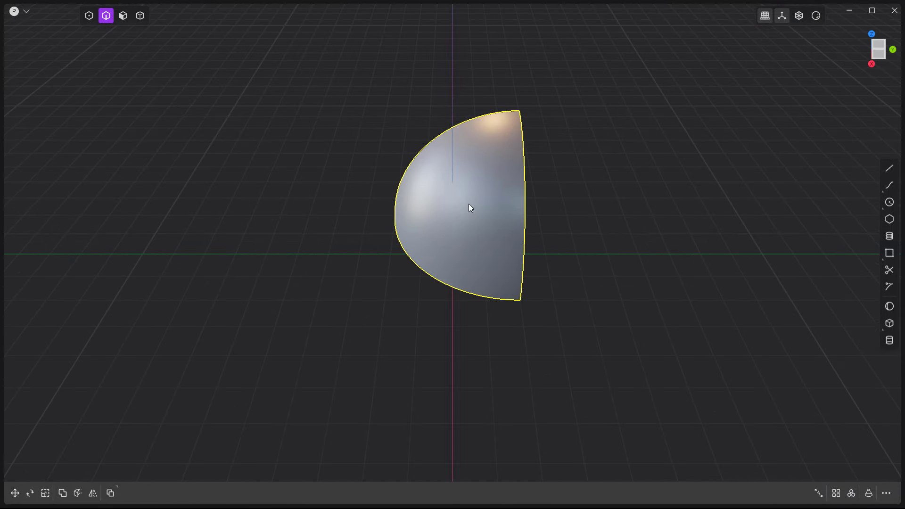
Step: Scale the solid narrower along its width and shift it left
{"action": "key", "text": "s"}
{"action": "left_click_drag", "start_coordinate": [486, 205], "coordinate": [481, 205]}
{"action": "key", "text": "Return"}
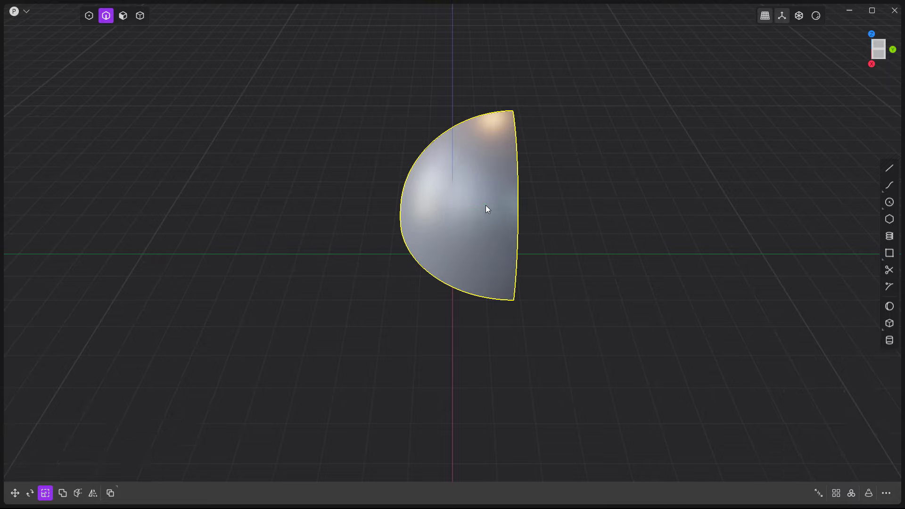
{"action": "key", "text": "g"}
{"action": "middle_click_drag", "start_coordinate": [429, 212], "coordinate": [143, 478]}
{"action": "key", "text": "Return"}
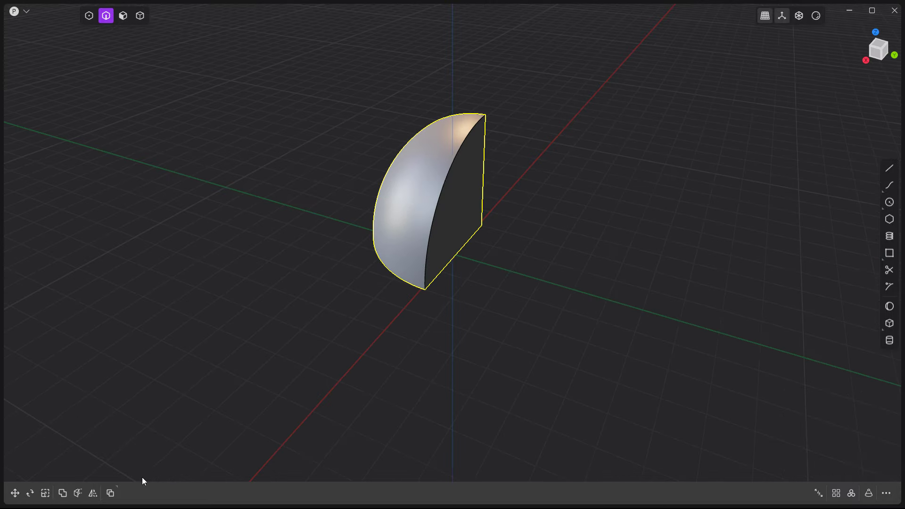
Step: Try mirroring into a full hemisphere and filleting it, then undo back to the quarter dome
{"action": "key", "text": "alt+x"}
{"action": "left_click", "coordinate": [449, 268]}
{"action": "key", "text": "Return"}
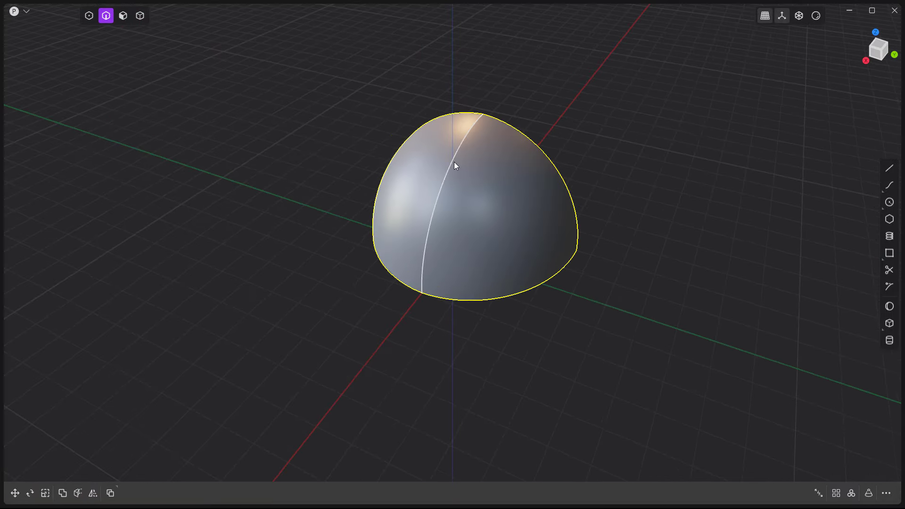
{"action": "key", "text": "f"}
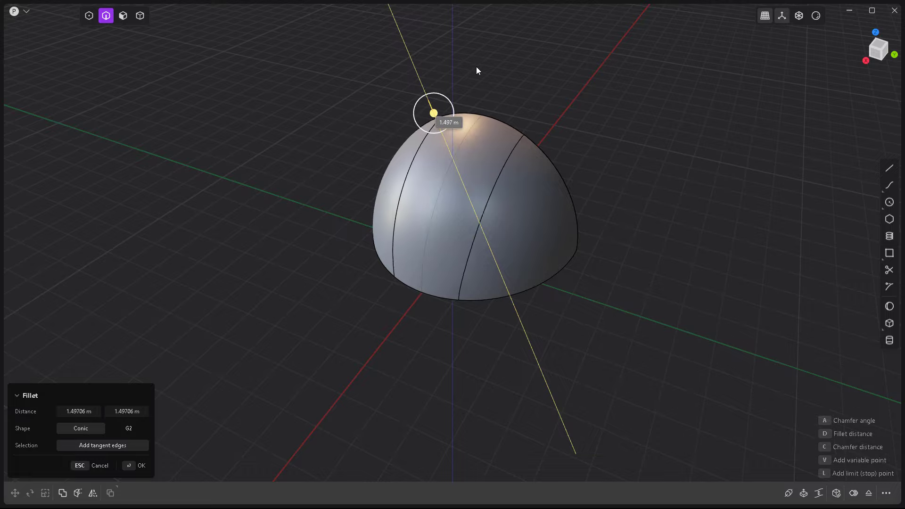
{"action": "middle_click_drag", "start_coordinate": [476, 70], "coordinate": [498, 147]}
{"action": "key", "text": "ctrl+z"}
{"action": "key", "text": "Escape"}
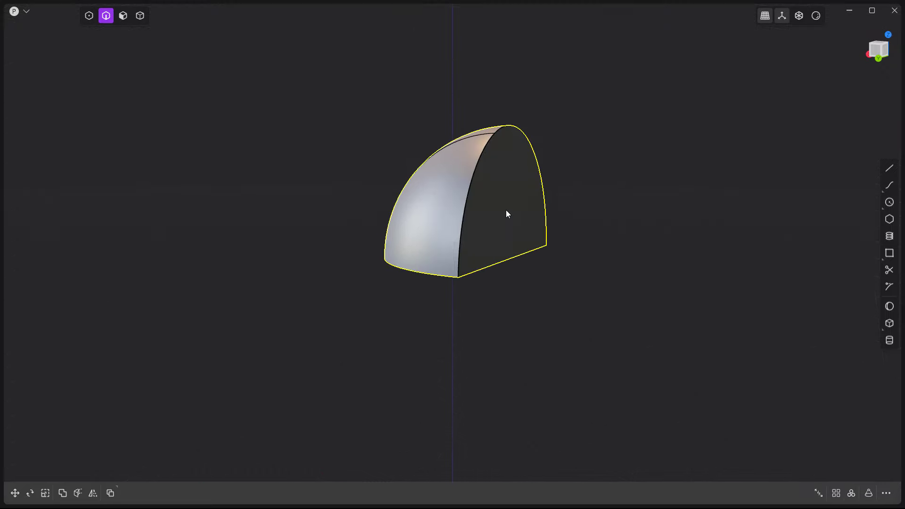
Step: Offset the flat face outward about 1.74 m into a long rounded cap
{"action": "key", "text": "3"}
{"action": "left_click", "coordinate": [507, 214]}
{"action": "key", "text": "o"}
{"action": "middle_click_drag", "start_coordinate": [591, 302], "coordinate": [466, 168]}
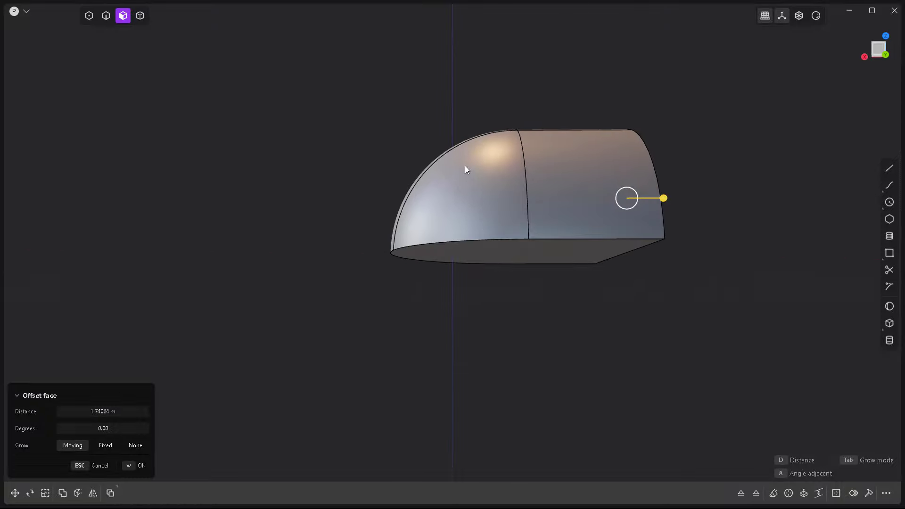
{"action": "scroll", "coordinate": [494, 255], "scroll_direction": "down", "scroll_amount": 3}
Step: Extrude the bottom face down about 2.69 m as a separate body
{"action": "middle_click_drag", "start_coordinate": [494, 255], "coordinate": [483, 191]}
{"action": "left_click", "coordinate": [483, 191]}
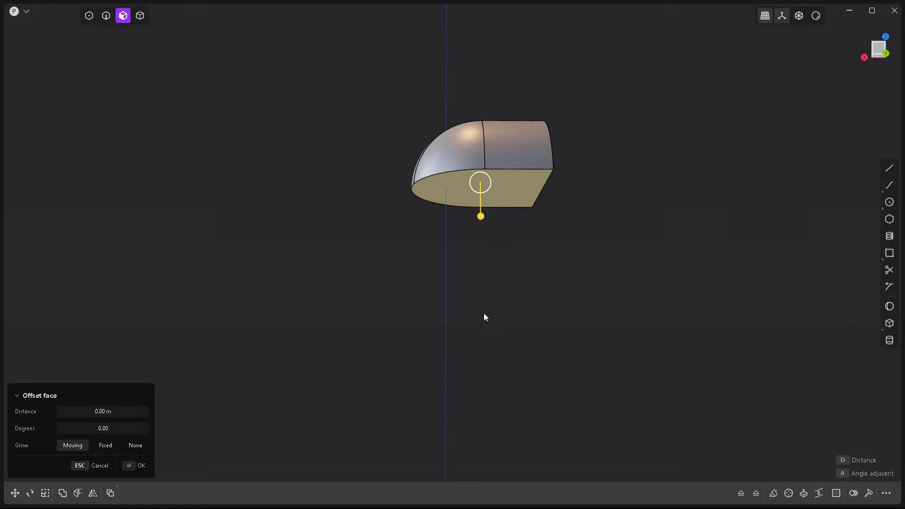
{"action": "key", "text": "e"}
{"action": "left_click_drag", "start_coordinate": [477, 232], "coordinate": [489, 329]}
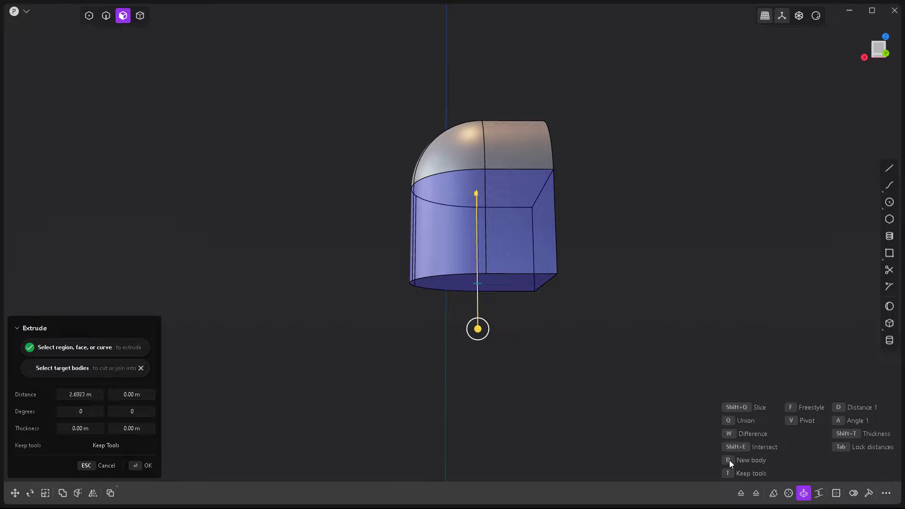
{"action": "key", "text": "b"}
{"action": "key", "text": "Return"}
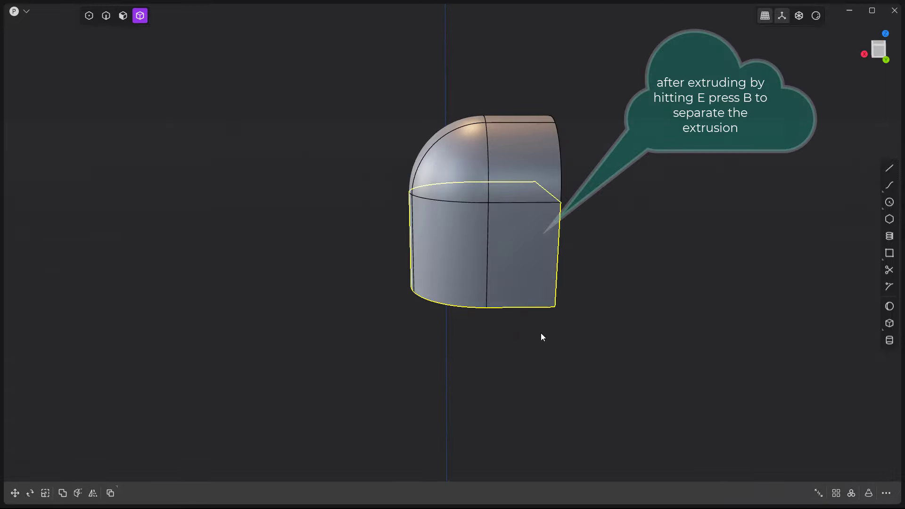
{"action": "mouse_move", "coordinate": [542, 337]}
{"action": "middle_mouse_down"}
{"action": "mouse_move", "coordinate": [501, 278]}
{"action": "mouse_move", "coordinate": [523, 377]}
{"action": "mouse_move", "coordinate": [561, 171]}
{"action": "middle_mouse_up"}
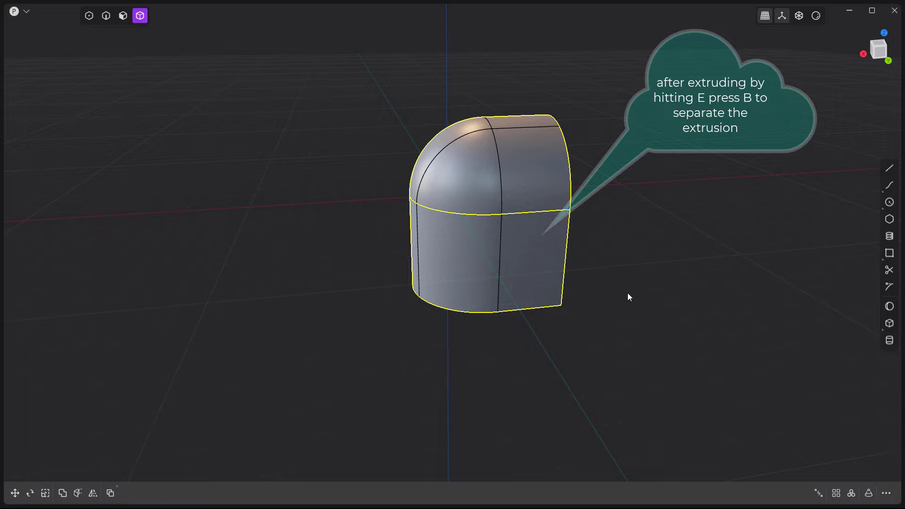
{"action": "mouse_move", "coordinate": [627, 297]}
{"action": "middle_mouse_down"}
{"action": "mouse_move", "coordinate": [615, 290]}
{"action": "mouse_move", "coordinate": [593, 307]}
{"action": "mouse_move", "coordinate": [448, 261]}
{"action": "mouse_move", "coordinate": [481, 308]}
{"action": "middle_mouse_up"}
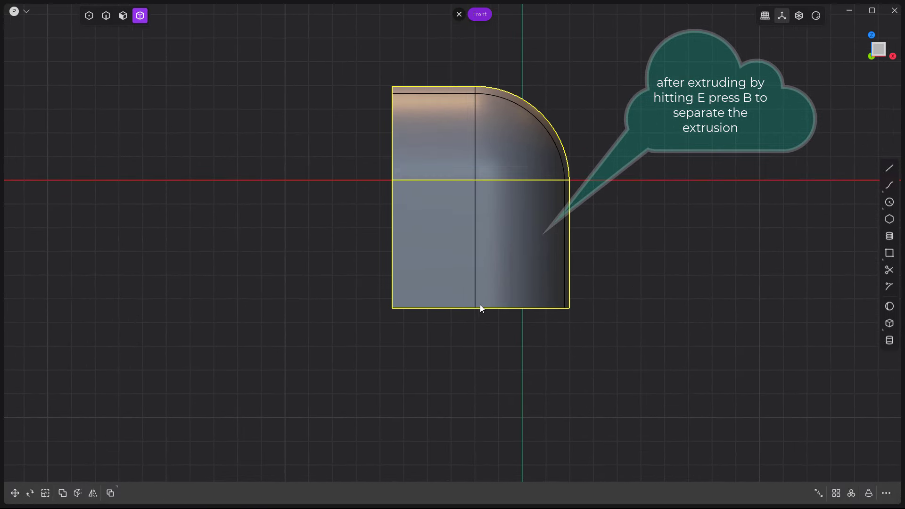
Step: Set grid snapping to 0.05 m
{"action": "key", "text": "g"}
{"action": "scroll", "coordinate": [501, 127], "scroll_direction": "up", "scroll_amount": 2}
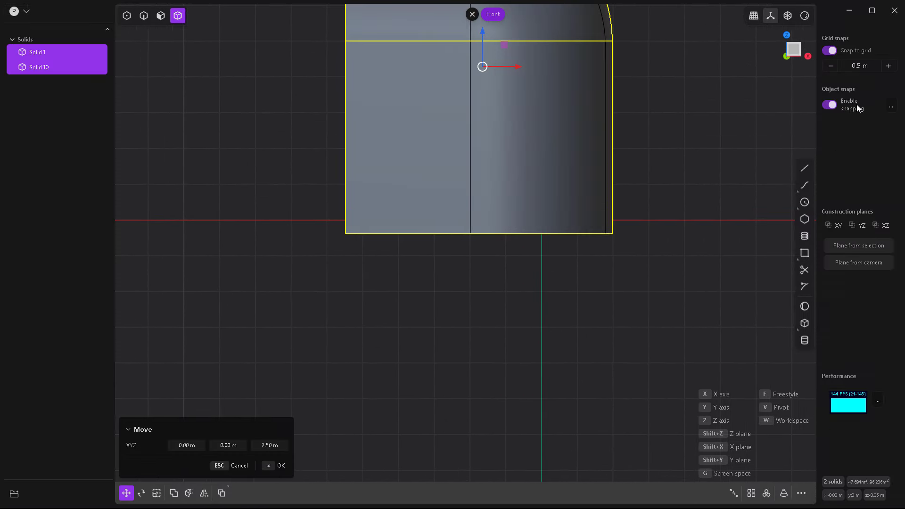
{"action": "left_click", "coordinate": [831, 66]}
{"action": "scroll", "coordinate": [486, 97], "scroll_direction": "up", "scroll_amount": 1}
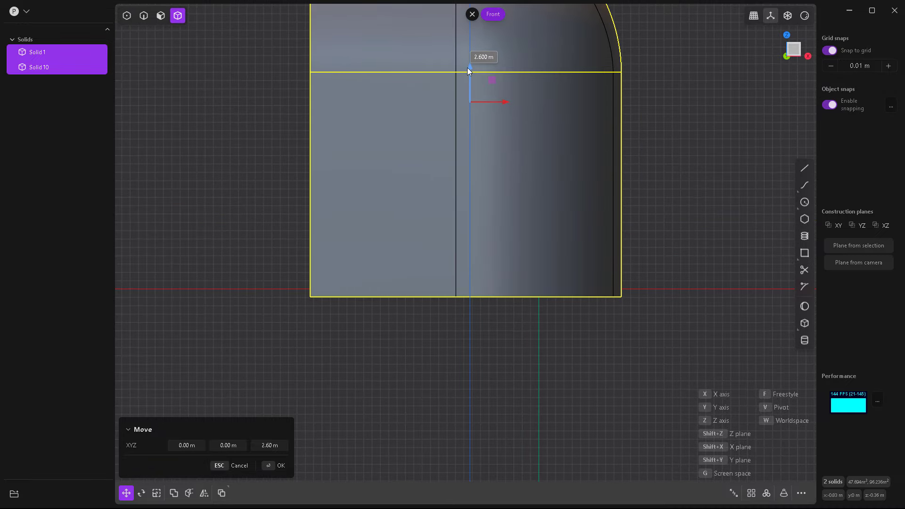
{"action": "key", "text": "Escape"}
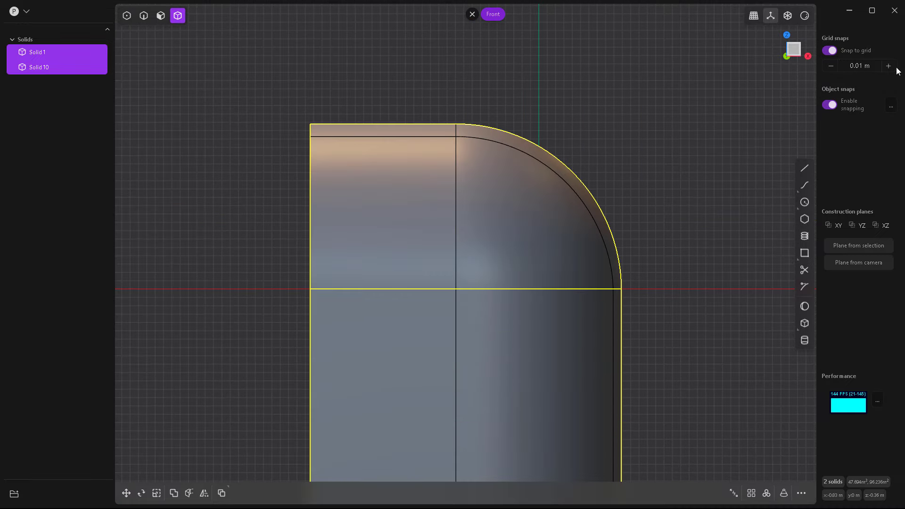
{"action": "left_click", "coordinate": [889, 66]}
{"action": "scroll", "coordinate": [542, 265], "scroll_direction": "down", "scroll_amount": 3}
Step: Begin moving the new body and orbit to view it from below
{"action": "key", "text": "g"}
{"action": "scroll", "coordinate": [451, 162], "scroll_direction": "up", "scroll_amount": 3}
{"action": "scroll", "coordinate": [451, 179], "scroll_direction": "up", "scroll_amount": 1}
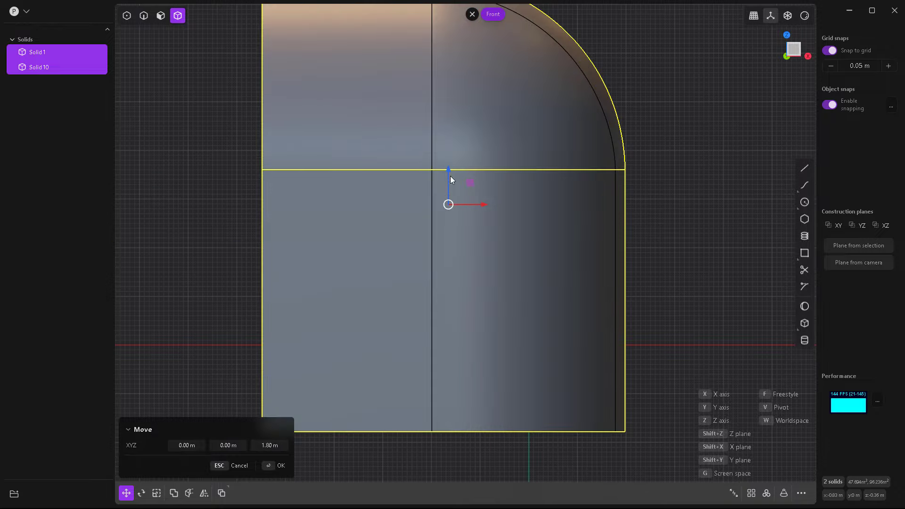
{"action": "scroll", "coordinate": [438, 290], "scroll_direction": "down", "scroll_amount": 3}
{"action": "middle_click_drag", "start_coordinate": [437, 291], "coordinate": [644, 309]}
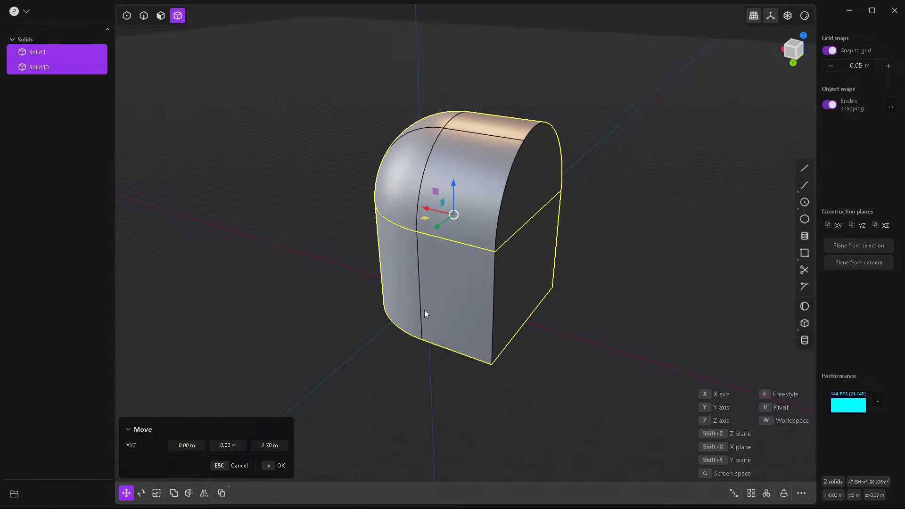
{"action": "mouse_move", "coordinate": [424, 310]}
{"action": "middle_mouse_down"}
{"action": "mouse_move", "coordinate": [472, 288]}
{"action": "mouse_move", "coordinate": [457, 158]}
{"action": "mouse_move", "coordinate": [480, 275]}
{"action": "mouse_move", "coordinate": [471, 323]}
{"action": "middle_mouse_up"}
Step: Select Solid 10's bottom face and try an extrusion, then cancel it
{"action": "left_click", "coordinate": [477, 253]}
{"action": "key", "text": "3"}
{"action": "key", "text": "o"}
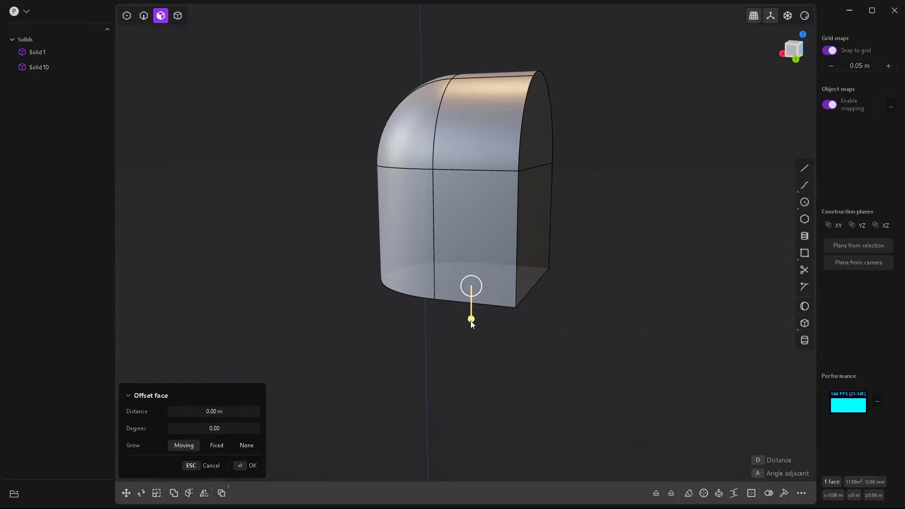
{"action": "key", "text": "Escape"}
{"action": "middle_click_drag", "start_coordinate": [454, 355], "coordinate": [463, 288]}
{"action": "key", "text": "x"}
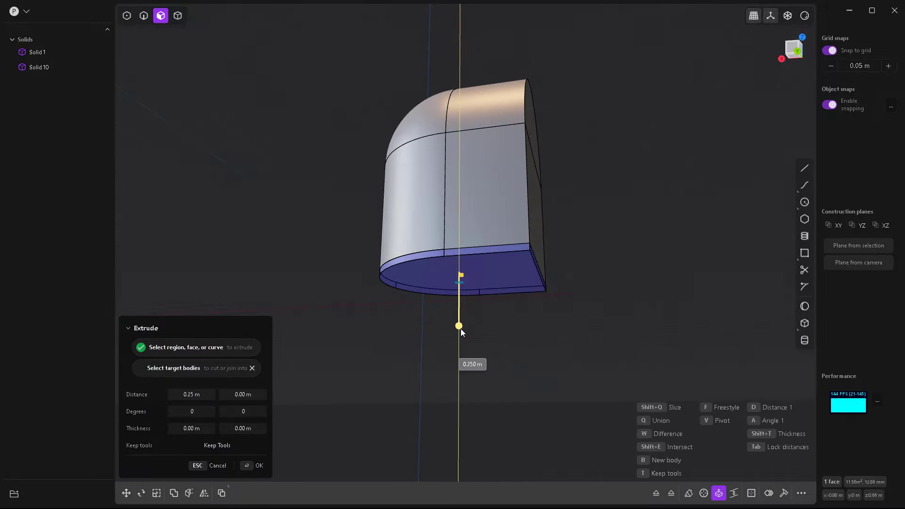
{"action": "key", "text": "Escape"}
{"action": "mouse_move", "coordinate": [526, 347]}
{"action": "middle_mouse_down"}
{"action": "mouse_move", "coordinate": [440, 363]}
{"action": "mouse_move", "coordinate": [495, 368]}
{"action": "middle_mouse_up"}
Step: Extrude the bottom face down 0.70 m, then undo it
{"action": "key", "text": "x"}
{"action": "left_click_drag", "start_coordinate": [459, 315], "coordinate": [458, 347]}
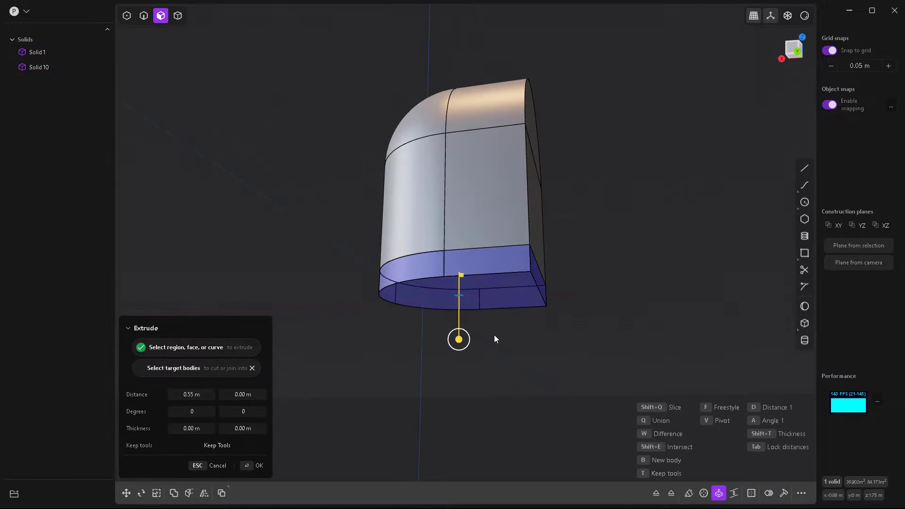
{"action": "key", "text": "Return"}
{"action": "middle_click_drag", "start_coordinate": [487, 339], "coordinate": [461, 353]}
{"action": "key", "text": "o"}
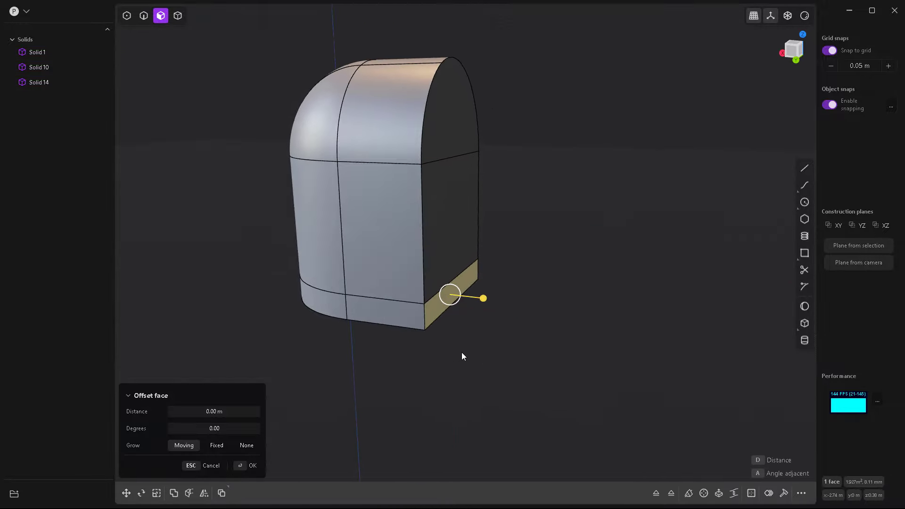
{"action": "key", "text": "Escape"}
{"action": "key", "text": "ctrl+z"}
Step: Try rounding and moving the lower front edge, cancelling both
{"action": "mouse_move", "coordinate": [446, 289]}
{"action": "middle_mouse_down"}
{"action": "mouse_move", "coordinate": [442, 256]}
{"action": "mouse_move", "coordinate": [478, 318]}
{"action": "middle_mouse_up"}
{"action": "left_click", "coordinate": [442, 256]}
{"action": "key", "text": "f"}
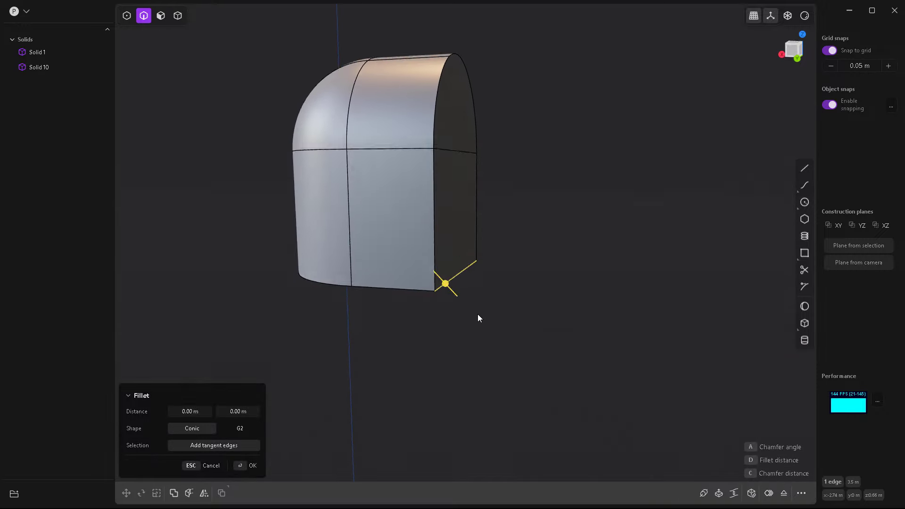
{"action": "key", "text": "Escape"}
{"action": "key", "text": "g"}
{"action": "middle_click_drag", "start_coordinate": [525, 297], "coordinate": [487, 287]}
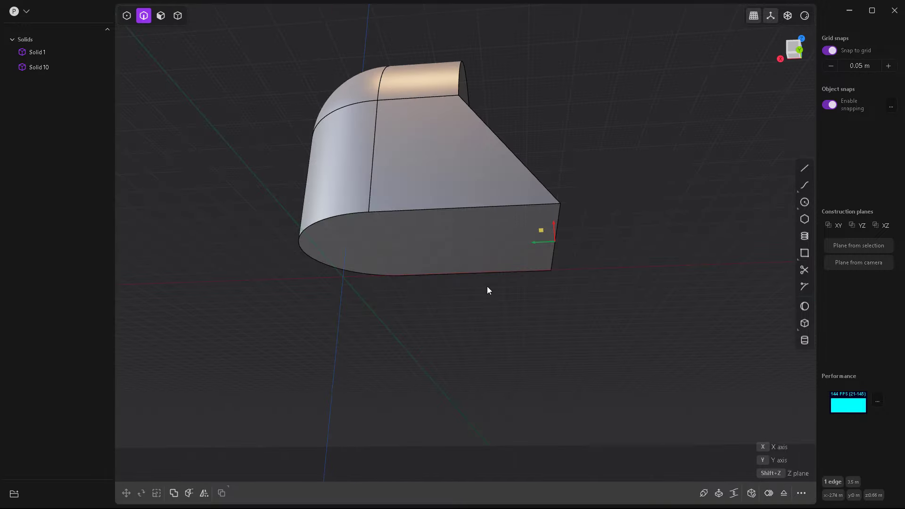
{"action": "key", "text": "Escape"}
Step: Extrude the bottom front face into a 0.65 m thick base slab
{"action": "key", "text": "3"}
{"action": "left_click", "coordinate": [430, 236]}
{"action": "key", "text": "e"}
{"action": "left_click_drag", "start_coordinate": [430, 269], "coordinate": [431, 292]}
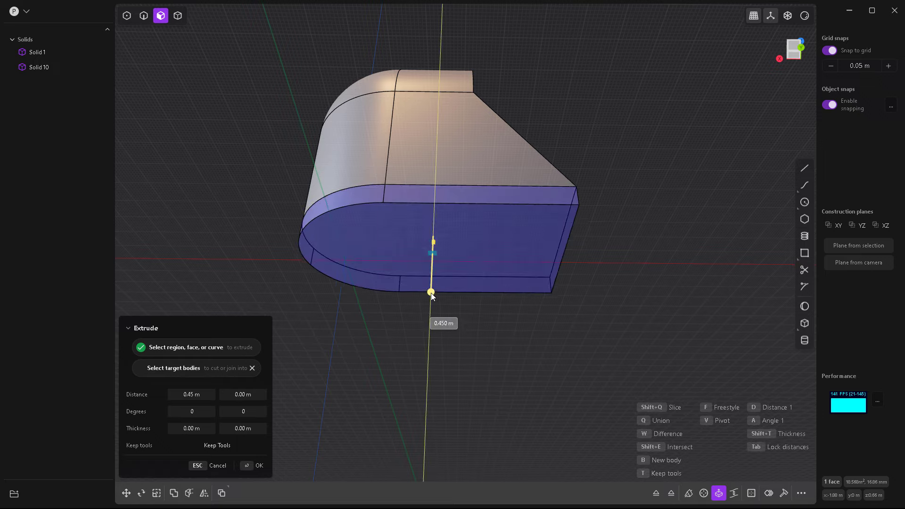
{"action": "middle_click_drag", "start_coordinate": [431, 293], "coordinate": [437, 329]}
{"action": "left_click", "coordinate": [426, 329]}
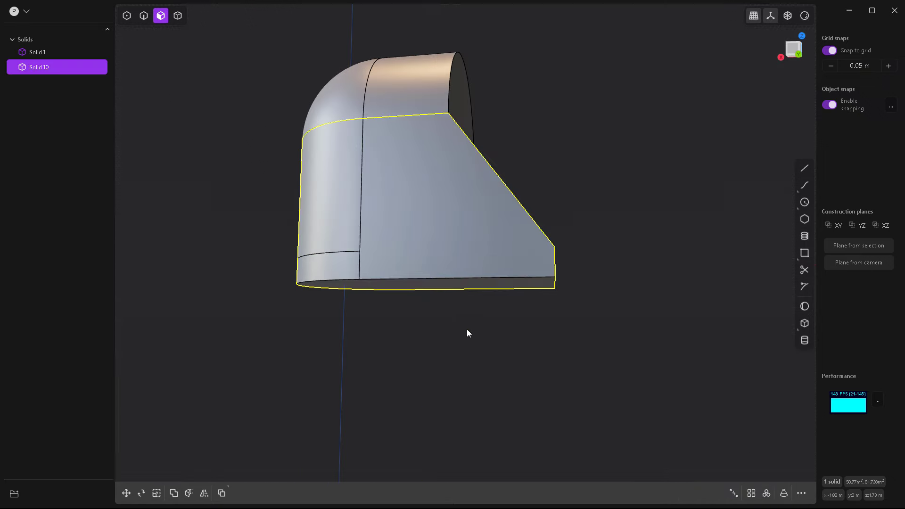
{"action": "key", "text": "ctrl+z"}
{"action": "key", "text": "e"}
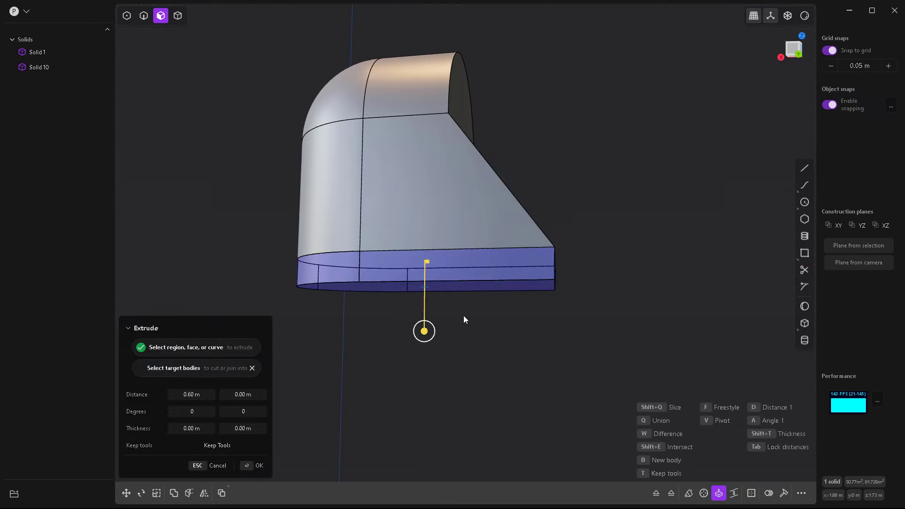
{"action": "key", "text": "Return"}
{"action": "middle_click_drag", "start_coordinate": [463, 315], "coordinate": [491, 341]}
Step: Offset the slab's front end face 2.45 m forward
{"action": "left_click", "coordinate": [540, 309]}
{"action": "key", "text": "o"}
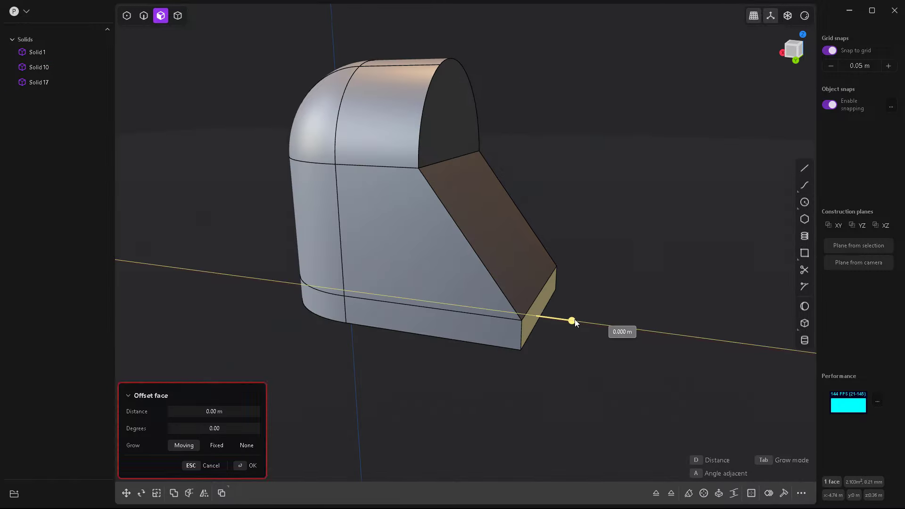
{"action": "key", "text": "Escape"}
{"action": "middle_click_drag", "start_coordinate": [629, 371], "coordinate": [592, 344]}
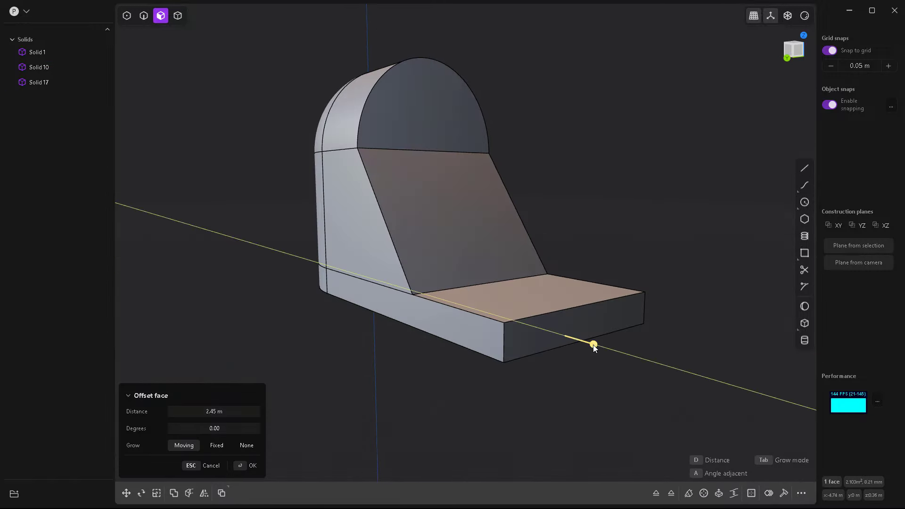
Step: Fillet the slab's two front vertical edges at 1.70 m into a pill-shaped tip
{"action": "left_click", "coordinate": [602, 320]}
{"action": "left_click", "coordinate": [651, 316], "text": "shift"}
{"action": "key", "text": "f"}
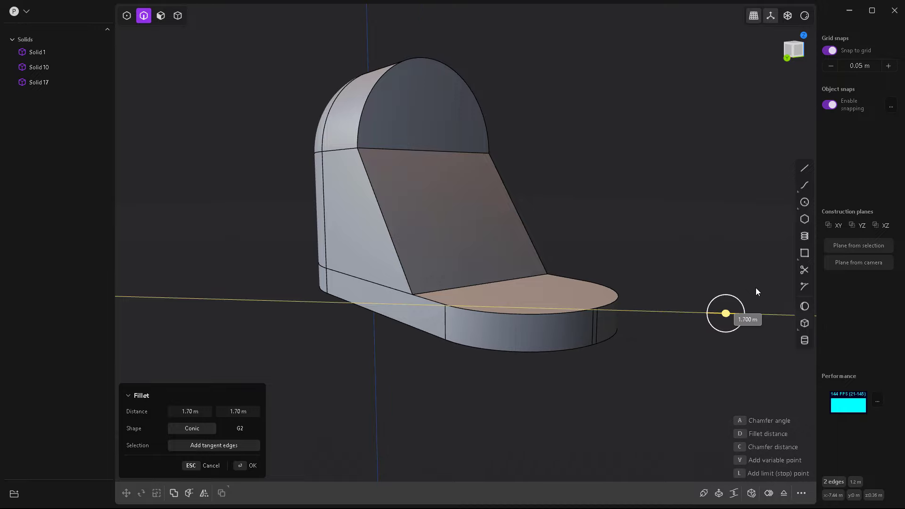
{"action": "left_click", "coordinate": [707, 325]}
Step: Raise the grid snap step to 0.1 m and deselect the solid
{"action": "mouse_move", "coordinate": [691, 327]}
{"action": "middle_mouse_down"}
{"action": "mouse_move", "coordinate": [509, 354]}
{"action": "mouse_move", "coordinate": [686, 367]}
{"action": "mouse_move", "coordinate": [684, 287]}
{"action": "mouse_move", "coordinate": [684, 387]}
{"action": "middle_mouse_up"}
{"action": "scroll", "coordinate": [591, 293], "scroll_direction": "down", "scroll_amount": 5}
{"action": "scroll", "coordinate": [591, 292], "scroll_direction": "up", "scroll_amount": 6}
{"action": "left_click", "coordinate": [888, 66]}
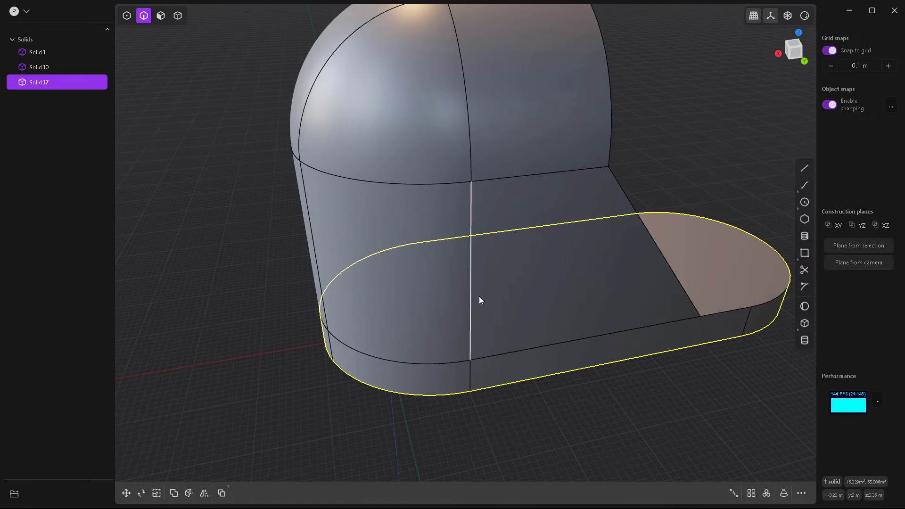
{"action": "left_click", "coordinate": [602, 427]}
{"action": "mouse_move", "coordinate": [602, 427]}
{"action": "middle_mouse_down"}
{"action": "mouse_move", "coordinate": [432, 325]}
{"action": "mouse_move", "coordinate": [401, 329]}
{"action": "middle_mouse_up"}
Step: In front view, draw a stepped polyline across the rounded cap
{"action": "key", "text": "1"}
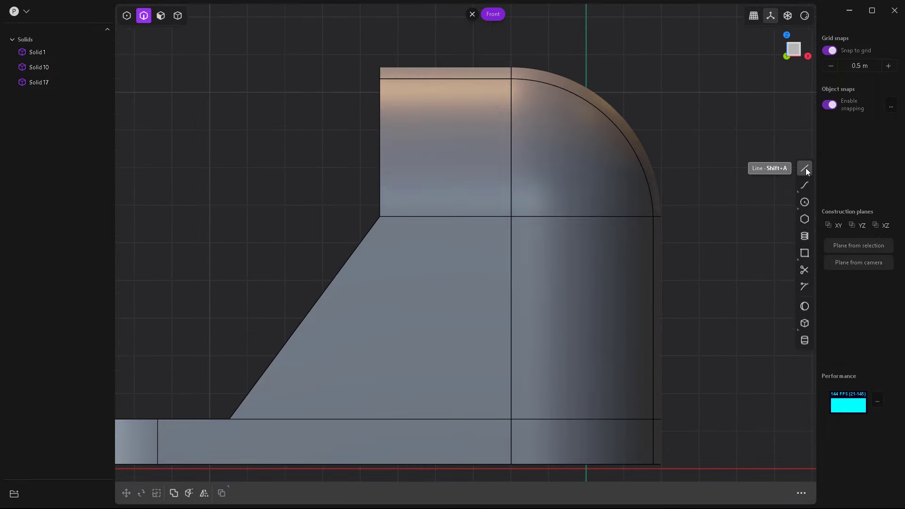
{"action": "left_click", "coordinate": [805, 167]}
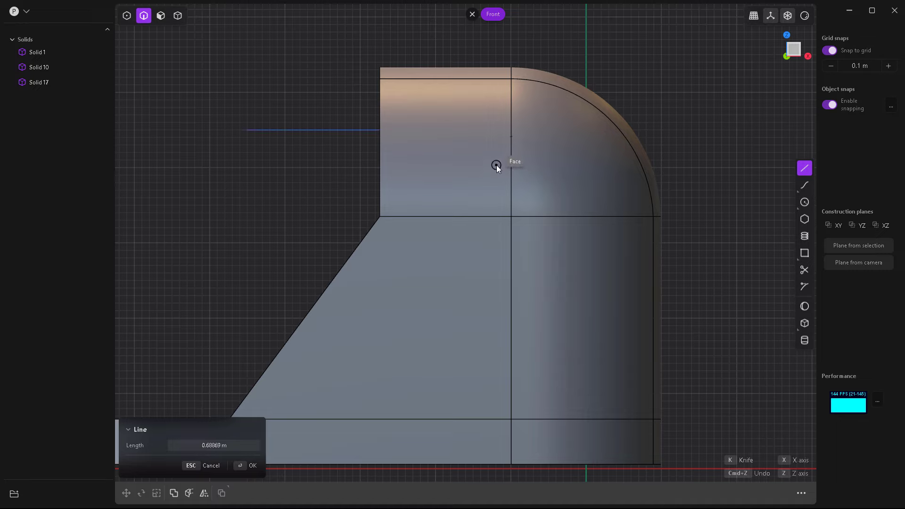
{"action": "left_click", "coordinate": [609, 168]}
{"action": "left_click", "coordinate": [699, 220]}
{"action": "key", "text": "Return"}
Step: Cut the top rounded solid with the polyline, then undo the cut
{"action": "key", "text": "4"}
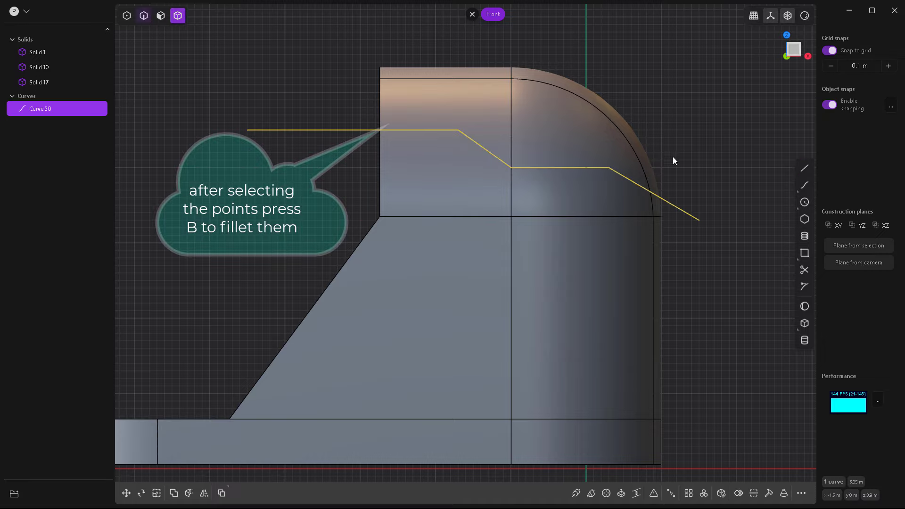
{"action": "left_click", "coordinate": [513, 120]}
{"action": "key", "text": "c"}
{"action": "left_click", "coordinate": [305, 131]}
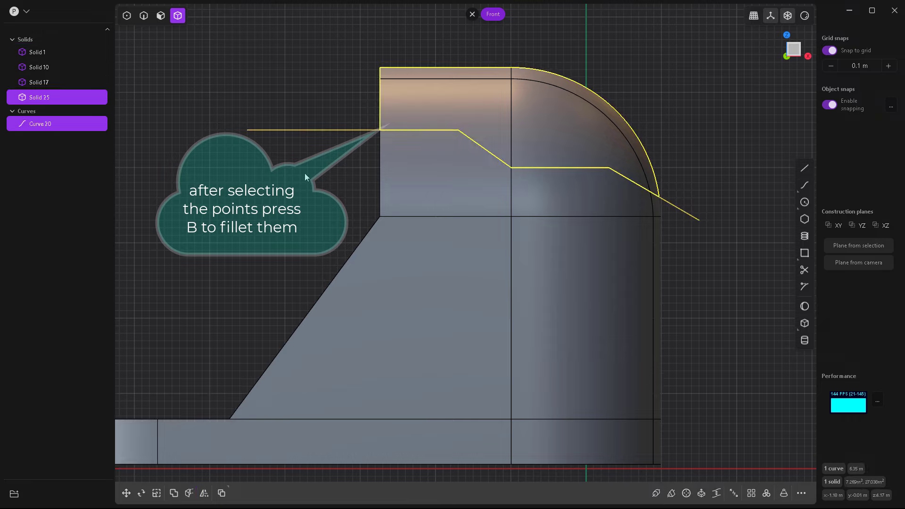
{"action": "key", "text": "ctrl+z"}
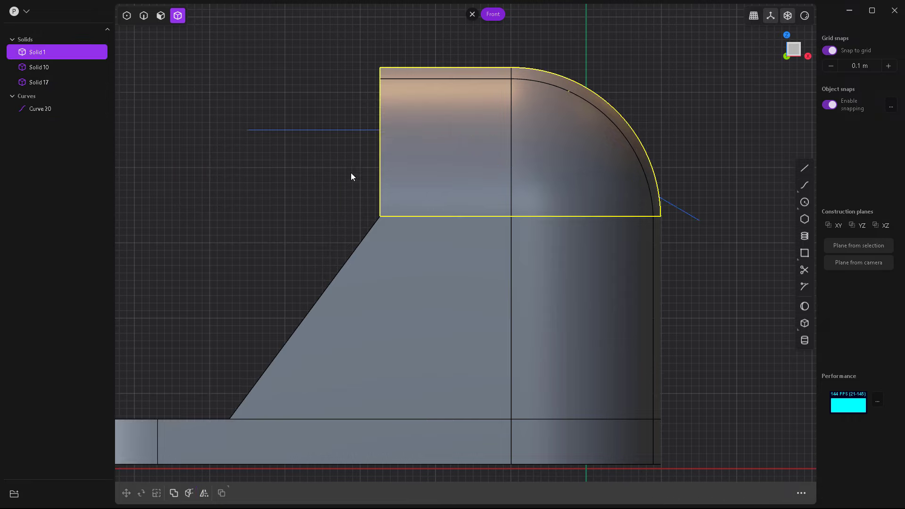
Step: Round the curve's three corners into smooth bends and select the curve
{"action": "key", "text": "ctrl+z"}
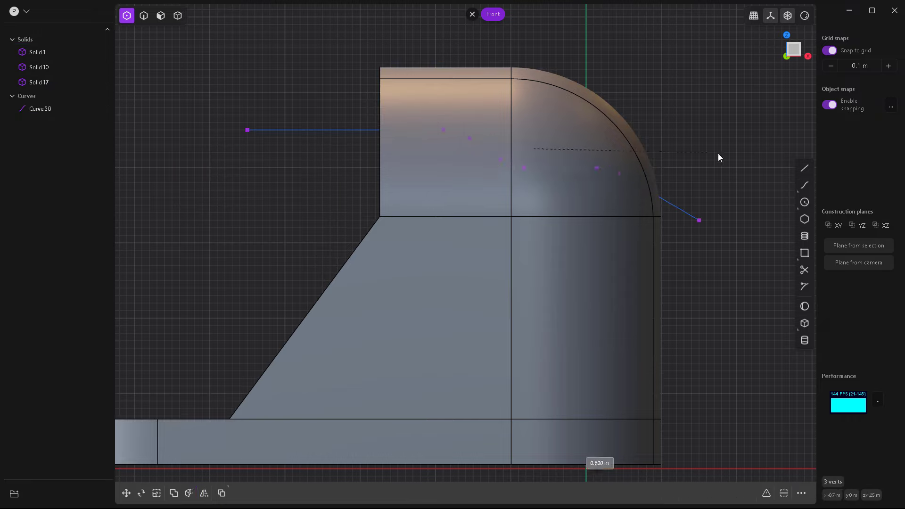
{"action": "key", "text": "ctrl+z"}
{"action": "key", "text": "4"}
{"action": "left_click", "coordinate": [608, 118]}
Step: Cut the top solid with the smoothed curve and delete the curve
{"action": "key", "text": "c"}
{"action": "left_click", "coordinate": [302, 130]}
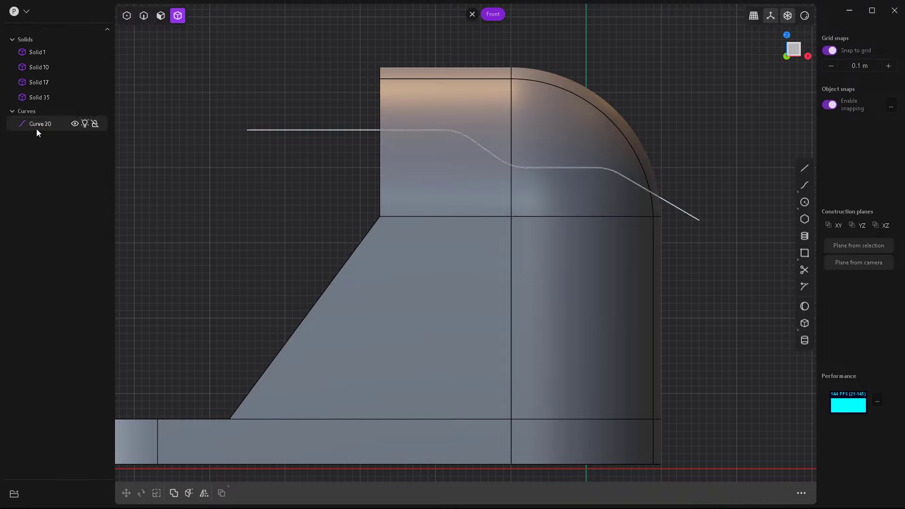
{"action": "key", "text": "Delete"}
{"action": "middle_click_drag", "start_coordinate": [264, 189], "coordinate": [326, 186]}
{"action": "scroll", "coordinate": [477, 163], "scroll_direction": "up", "scroll_amount": 2}
{"action": "scroll", "coordinate": [489, 127], "scroll_direction": "up", "scroll_amount": 4}
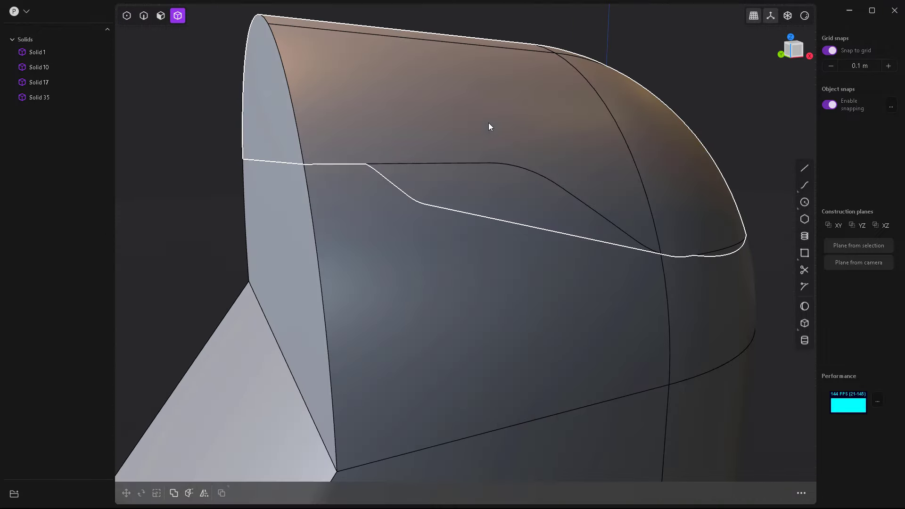
Step: Fillet the new split edge at about -0.02 m into a recessed groove
{"action": "left_click", "coordinate": [499, 161]}
{"action": "key", "text": "f"}
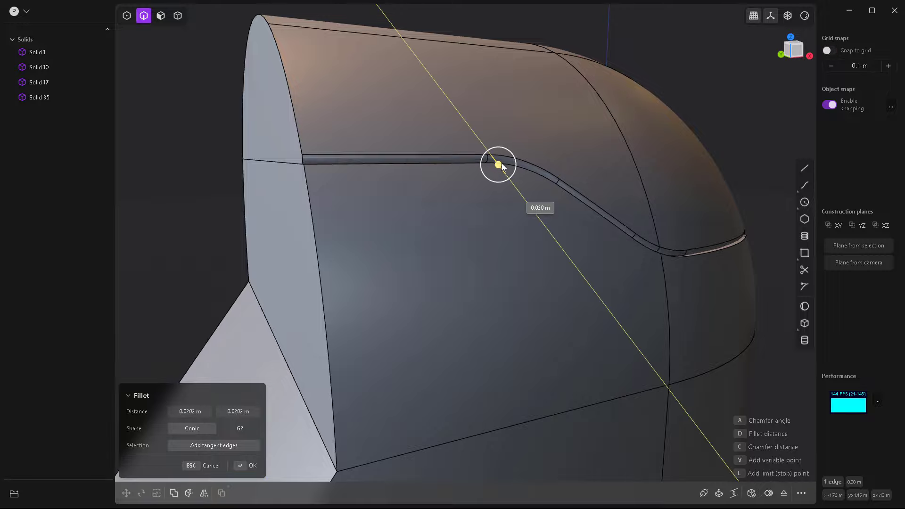
{"action": "key", "text": "Escape"}
{"action": "left_click", "coordinate": [449, 165]}
{"action": "key", "text": "f"}
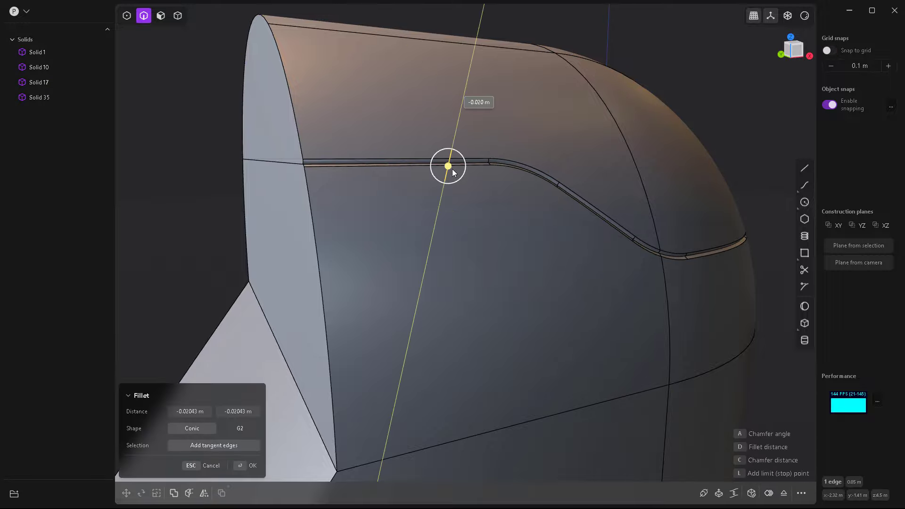
{"action": "key", "text": "Return"}
{"action": "mouse_move", "coordinate": [454, 157]}
{"action": "middle_mouse_down"}
{"action": "mouse_move", "coordinate": [542, 144]}
{"action": "mouse_move", "coordinate": [459, 126]}
{"action": "mouse_move", "coordinate": [438, 184]}
{"action": "mouse_move", "coordinate": [426, 189]}
{"action": "mouse_move", "coordinate": [435, 216]}
{"action": "middle_mouse_up"}
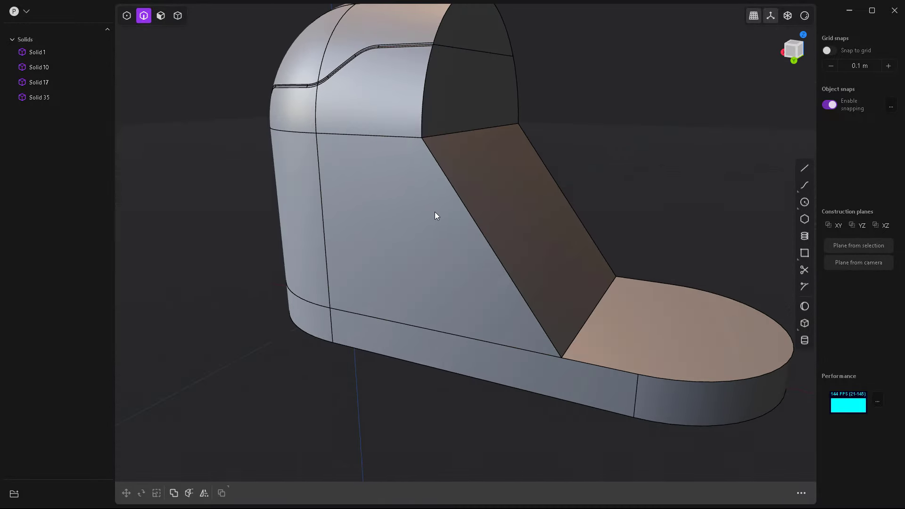
Step: Fillet the three sloped-face edges by about 0.017 m
{"action": "left_click", "coordinate": [467, 204]}
{"action": "key", "text": "f"}
{"action": "left_click", "coordinate": [453, 51]}
{"action": "left_click", "coordinate": [516, 87]}
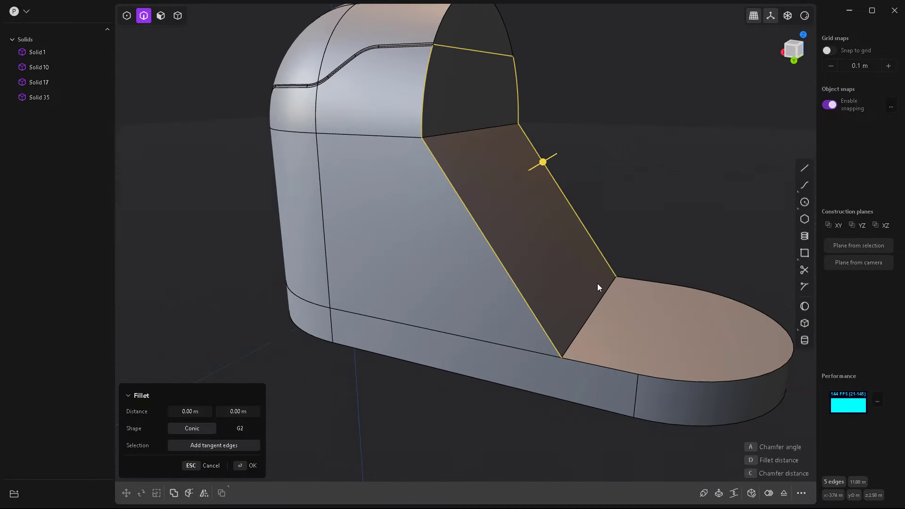
{"action": "left_click_drag", "start_coordinate": [474, 132], "coordinate": [474, 133]}
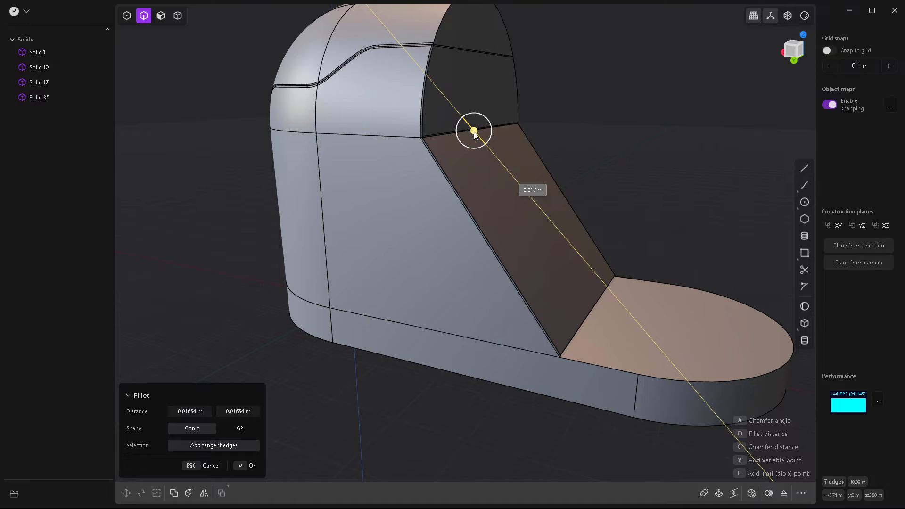
Step: Add the middle top-arc edge at about 0.025 m, commit, and hide the side panels
{"action": "middle_click_drag", "start_coordinate": [511, 178], "coordinate": [417, 65]}
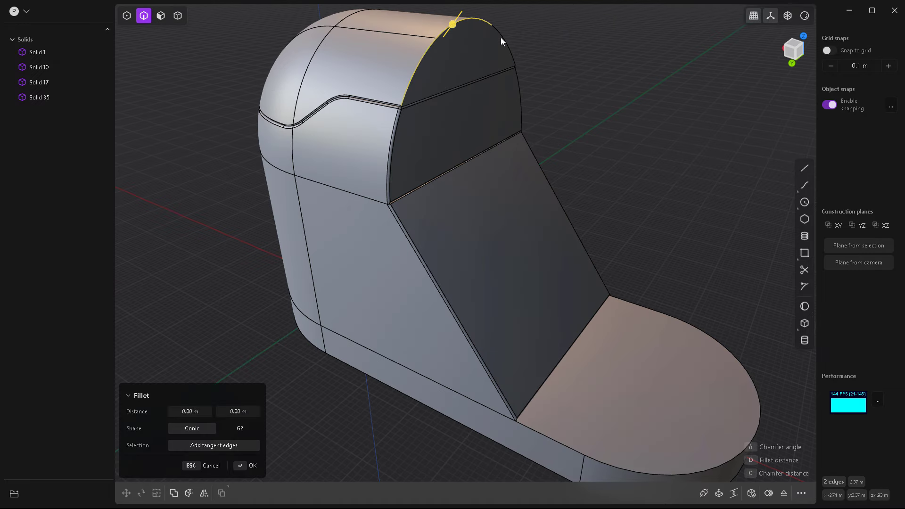
{"action": "left_click", "coordinate": [468, 81]}
{"action": "left_click_drag", "start_coordinate": [467, 81], "coordinate": [471, 81]}
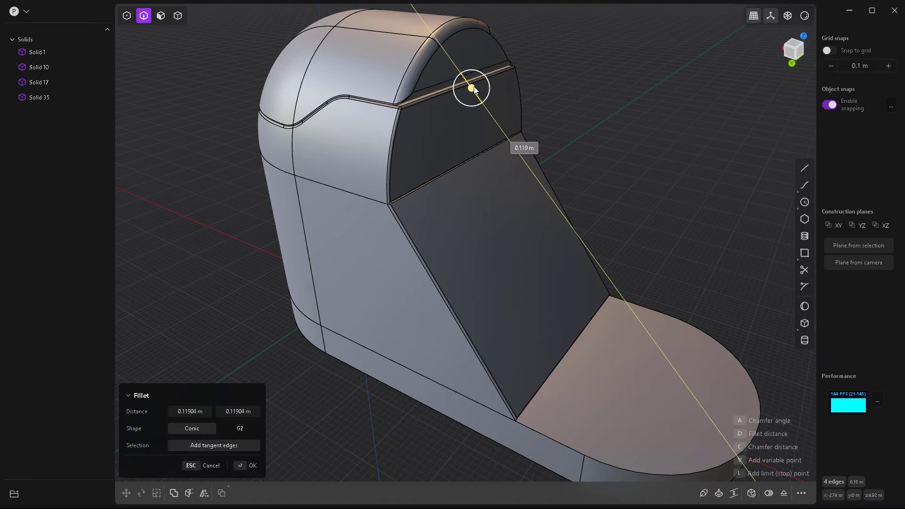
{"action": "key", "text": "Return"}
{"action": "mouse_move", "coordinate": [525, 151]}
{"action": "middle_mouse_down"}
{"action": "mouse_move", "coordinate": [507, 140]}
{"action": "mouse_move", "coordinate": [466, 158]}
{"action": "mouse_move", "coordinate": [613, 236]}
{"action": "middle_mouse_up"}
{"action": "key", "text": "Tab"}
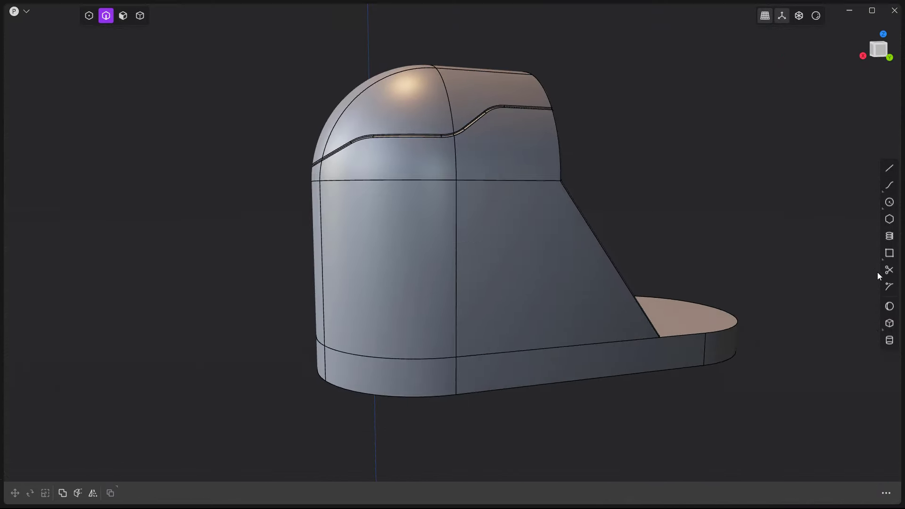
Step: Draw a rectangle on the lower block's side, rotated by 15°, and reposition it
{"action": "left_click", "coordinate": [358, 194]}
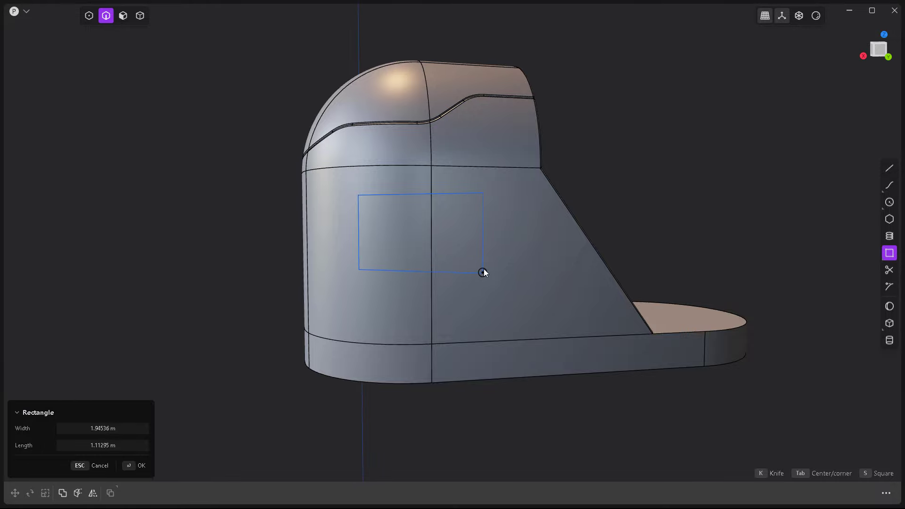
{"action": "left_click", "coordinate": [485, 259]}
{"action": "mouse_move", "coordinate": [486, 259]}
{"action": "middle_mouse_down"}
{"action": "mouse_move", "coordinate": [472, 414]}
{"action": "mouse_move", "coordinate": [493, 443]}
{"action": "mouse_move", "coordinate": [717, 366]}
{"action": "mouse_move", "coordinate": [655, 396]}
{"action": "middle_mouse_up"}
{"action": "key", "text": "r"}
{"action": "left_click", "coordinate": [494, 446]}
{"action": "scroll", "coordinate": [546, 347], "scroll_direction": "up", "scroll_amount": 3}
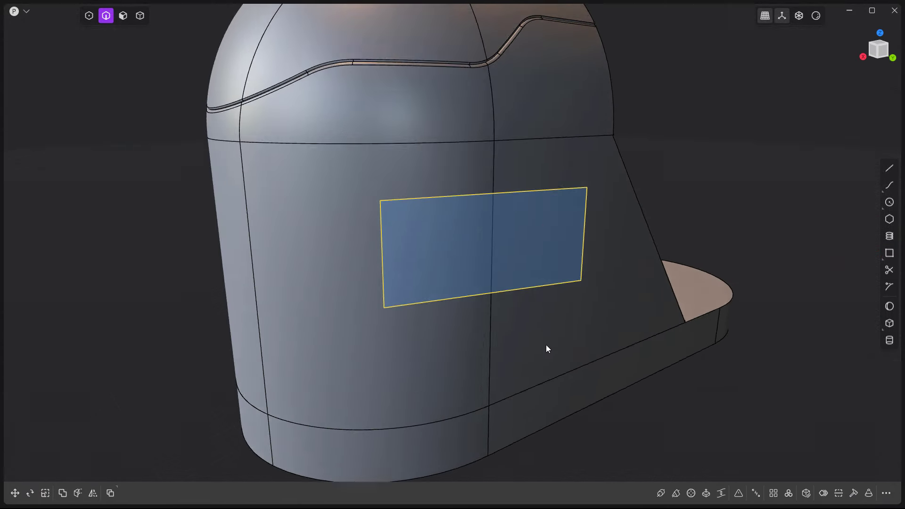
{"action": "mouse_move", "coordinate": [545, 347]}
{"action": "middle_mouse_down"}
{"action": "mouse_move", "coordinate": [574, 368]}
{"action": "mouse_move", "coordinate": [649, 352]}
{"action": "mouse_move", "coordinate": [675, 381]}
{"action": "mouse_move", "coordinate": [646, 301]}
{"action": "middle_mouse_up"}
{"action": "key", "text": "g"}
{"action": "middle_click_drag", "start_coordinate": [567, 292], "coordinate": [670, 376]}
Step: Round the rectangle's corners and extrude it into a box
{"action": "key", "text": "Return"}
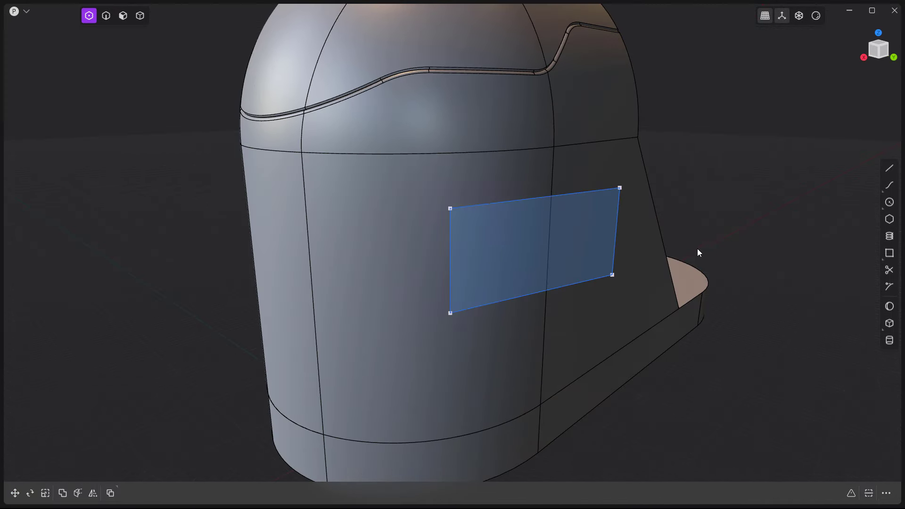
{"action": "key", "text": "f"}
{"action": "scroll", "coordinate": [592, 283], "scroll_direction": "up", "scroll_amount": 3}
{"action": "key", "text": "e"}
{"action": "scroll", "coordinate": [593, 283], "scroll_direction": "down", "scroll_amount": 5}
{"action": "middle_click_drag", "start_coordinate": [560, 251], "coordinate": [686, 358]}
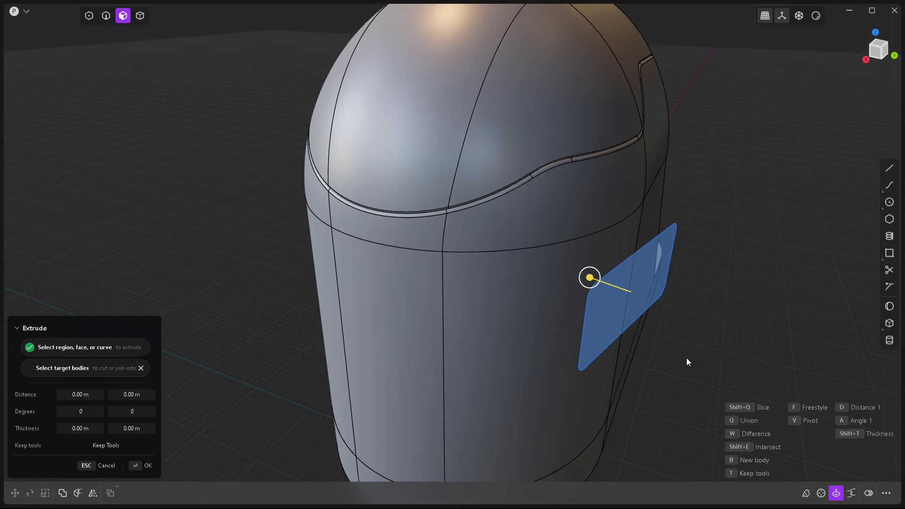
{"action": "left_click_drag", "start_coordinate": [687, 358], "coordinate": [575, 275]}
{"action": "key", "text": "Return"}
{"action": "middle_click_drag", "start_coordinate": [711, 349], "coordinate": [440, 354]}
Step: Rotate the box, then slice it into the front body as a Panel recess
{"action": "key", "text": "4"}
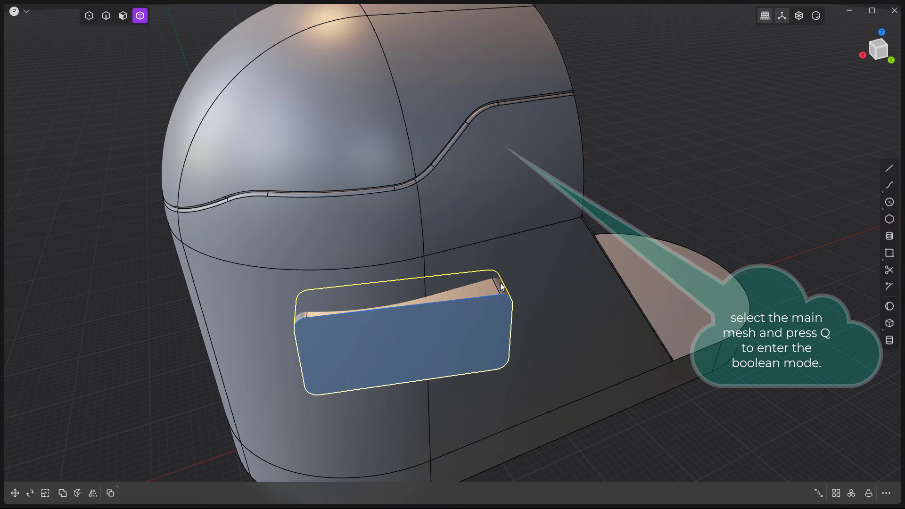
{"action": "key", "text": "r"}
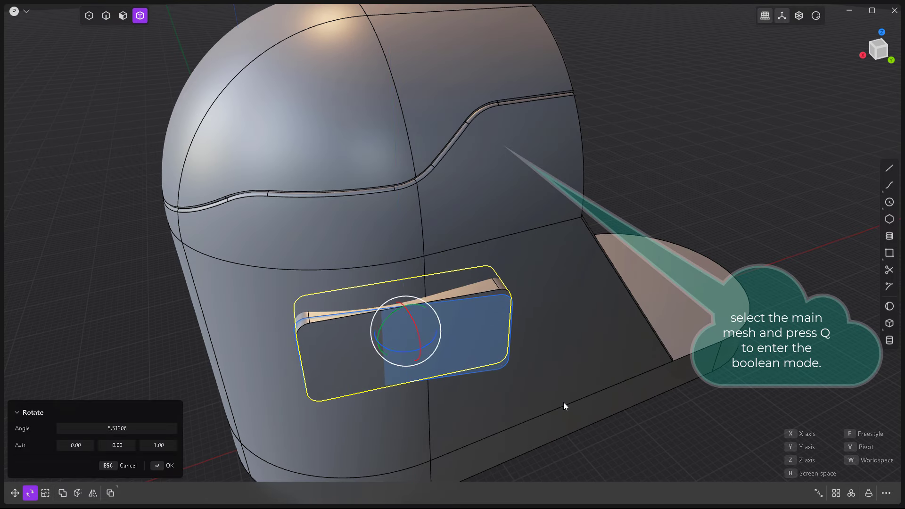
{"action": "key", "text": "Return"}
{"action": "key", "text": "2"}
{"action": "key", "text": "4"}
{"action": "middle_click_drag", "start_coordinate": [470, 321], "coordinate": [559, 282]}
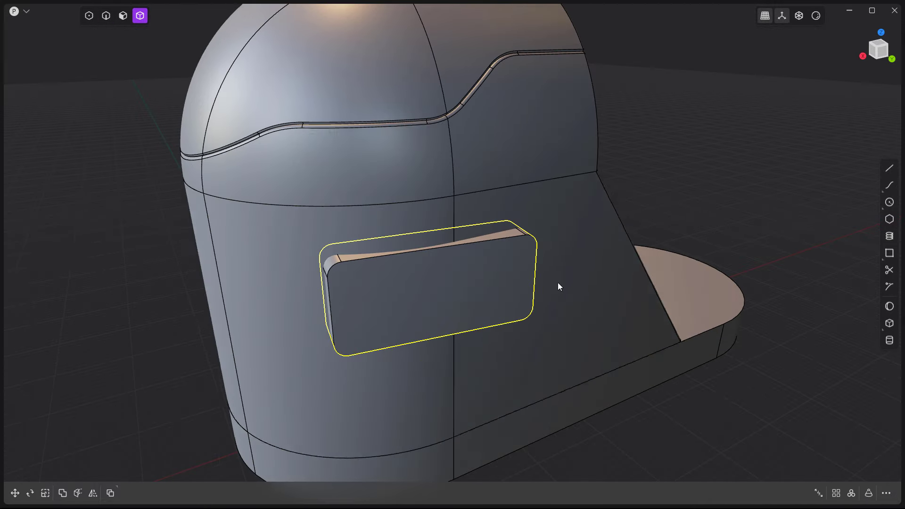
{"action": "left_click", "coordinate": [558, 282]}
{"action": "left_click", "coordinate": [507, 247], "text": "shift"}
{"action": "key", "text": "shift+q"}
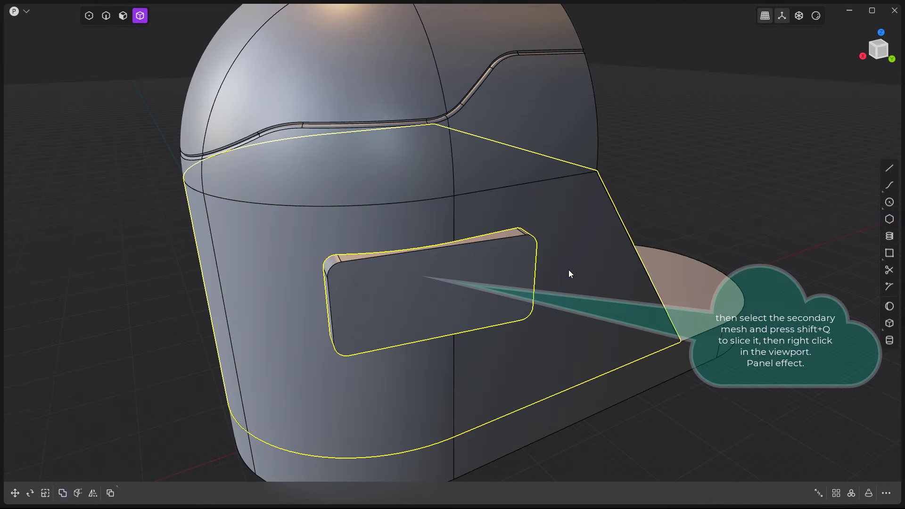
{"action": "right_click", "coordinate": [495, 282]}
{"action": "mouse_move", "coordinate": [495, 282]}
{"action": "middle_mouse_down"}
{"action": "mouse_move", "coordinate": [469, 245]}
{"action": "mouse_move", "coordinate": [475, 283]}
{"action": "mouse_move", "coordinate": [463, 291]}
{"action": "mouse_move", "coordinate": [475, 335]}
{"action": "mouse_move", "coordinate": [402, 332]}
{"action": "middle_mouse_up"}
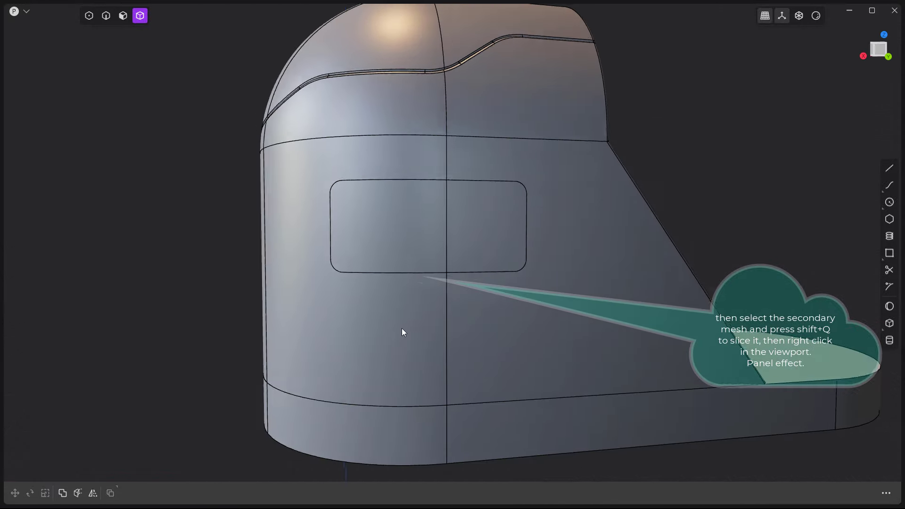
{"action": "mouse_move", "coordinate": [477, 281]}
{"action": "middle_mouse_down"}
{"action": "mouse_move", "coordinate": [471, 308]}
{"action": "mouse_move", "coordinate": [403, 242]}
{"action": "mouse_move", "coordinate": [443, 105]}
{"action": "middle_mouse_up"}
Step: Fillet the recess's top edge, then its outer rim at -0.030 m
{"action": "left_click", "coordinate": [412, 227]}
{"action": "key", "text": "2"}
{"action": "left_click", "coordinate": [421, 140]}
{"action": "key", "text": "f"}
{"action": "left_click_drag", "start_coordinate": [420, 143], "coordinate": [423, 147]}
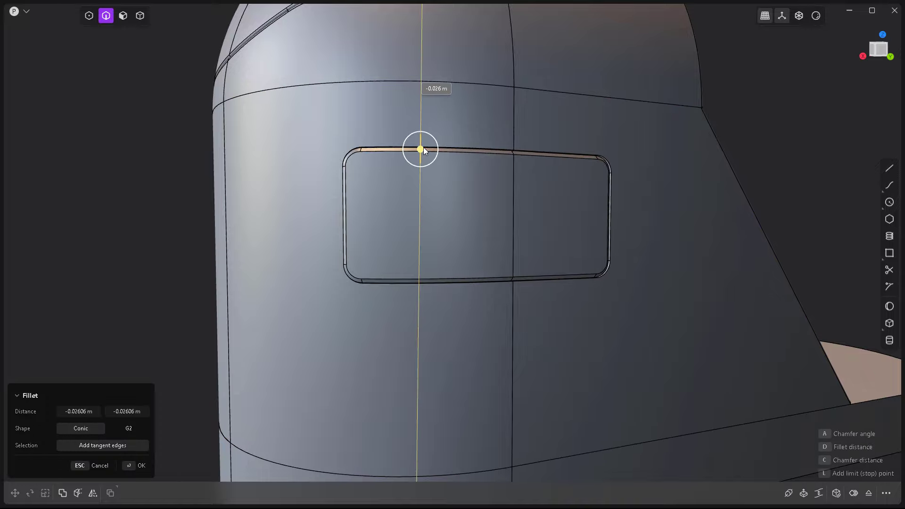
{"action": "key", "text": "Return"}
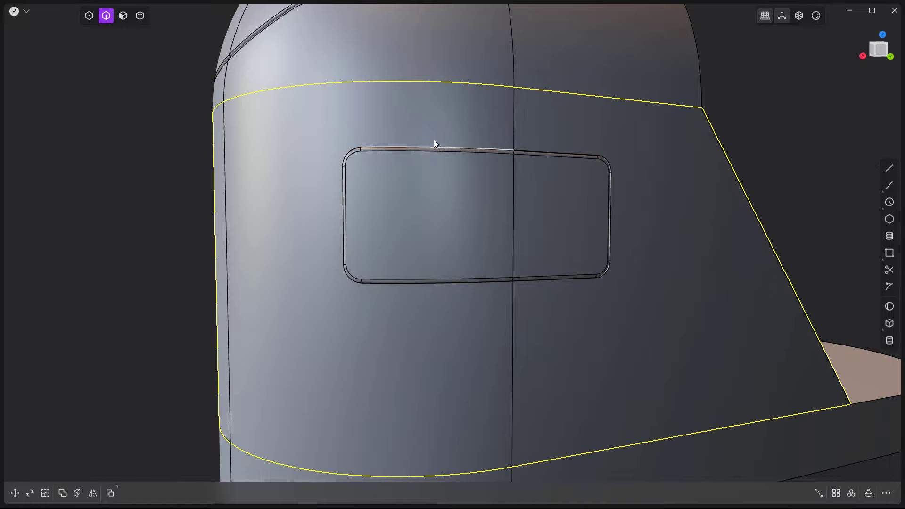
{"action": "left_click", "coordinate": [434, 147]}
{"action": "key", "text": "f"}
{"action": "left_click_drag", "start_coordinate": [437, 141], "coordinate": [437, 143]}
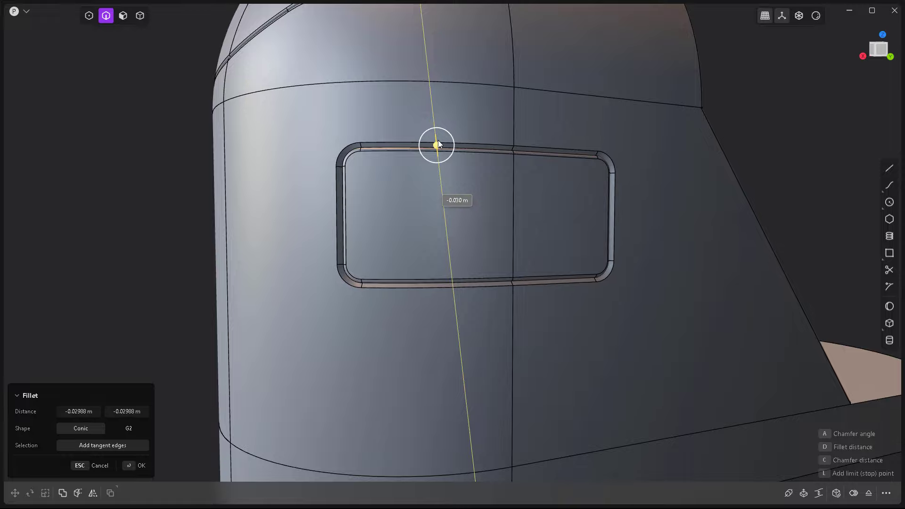
{"action": "key", "text": "Return"}
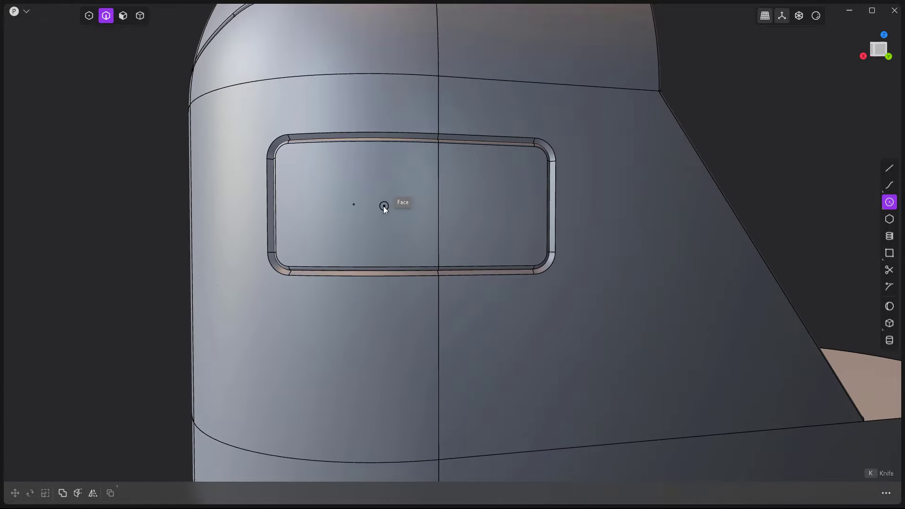
Step: Draw a small circle inside the recessed panel
{"action": "mouse_move", "coordinate": [384, 206]}
{"action": "middle_mouse_down"}
{"action": "mouse_move", "coordinate": [390, 258]}
{"action": "mouse_move", "coordinate": [344, 278]}
{"action": "mouse_move", "coordinate": [355, 190]}
{"action": "middle_mouse_up"}
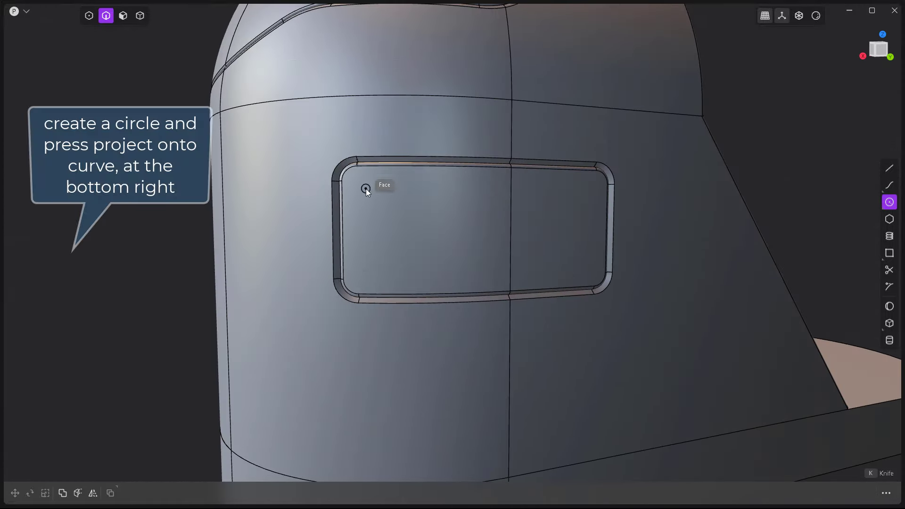
{"action": "left_click", "coordinate": [366, 189]}
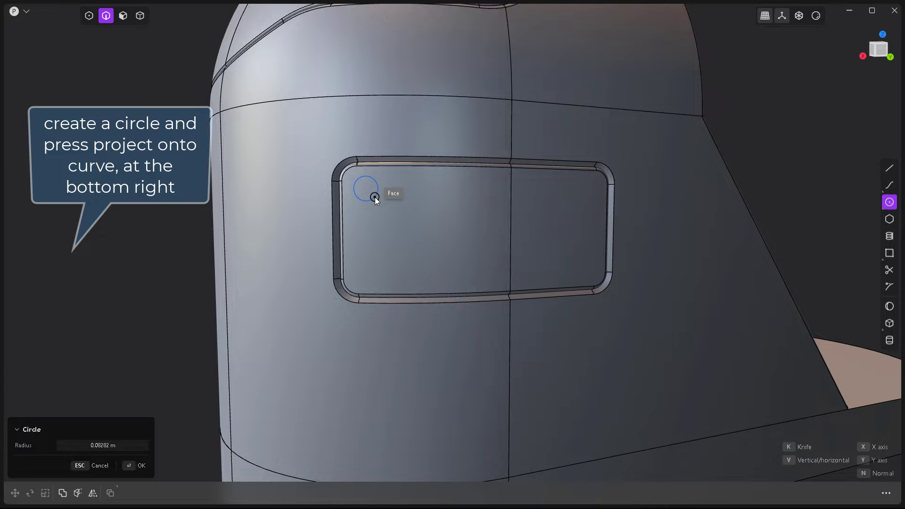
{"action": "left_click", "coordinate": [375, 197]}
{"action": "mouse_move", "coordinate": [375, 197]}
{"action": "middle_mouse_down"}
{"action": "mouse_move", "coordinate": [400, 267]}
{"action": "mouse_move", "coordinate": [463, 278]}
{"action": "middle_mouse_up"}
Step: From the top view, array the circle into a straight row of four across the recess
{"action": "key", "text": "KP_7"}
{"action": "middle_click_drag", "start_coordinate": [569, 66], "coordinate": [600, 108], "text": "shift"}
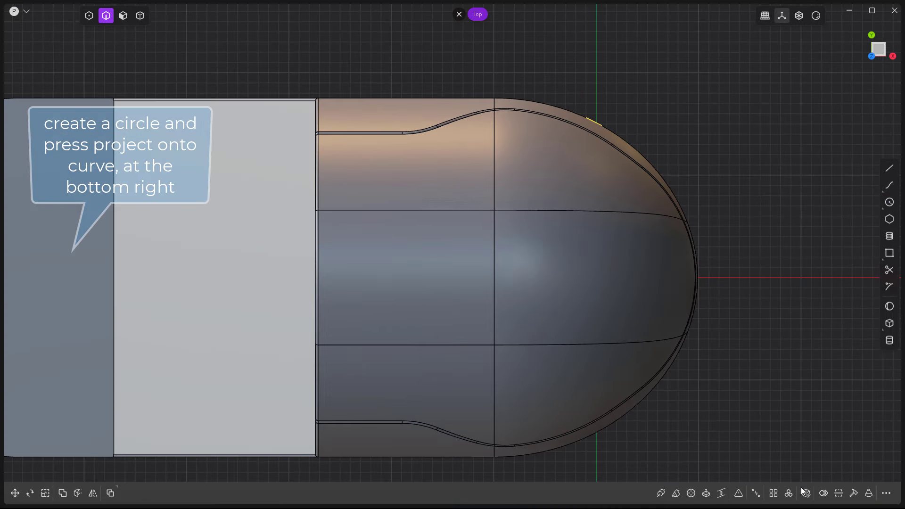
{"action": "key", "text": "alt+r"}
{"action": "left_click", "coordinate": [557, 76]}
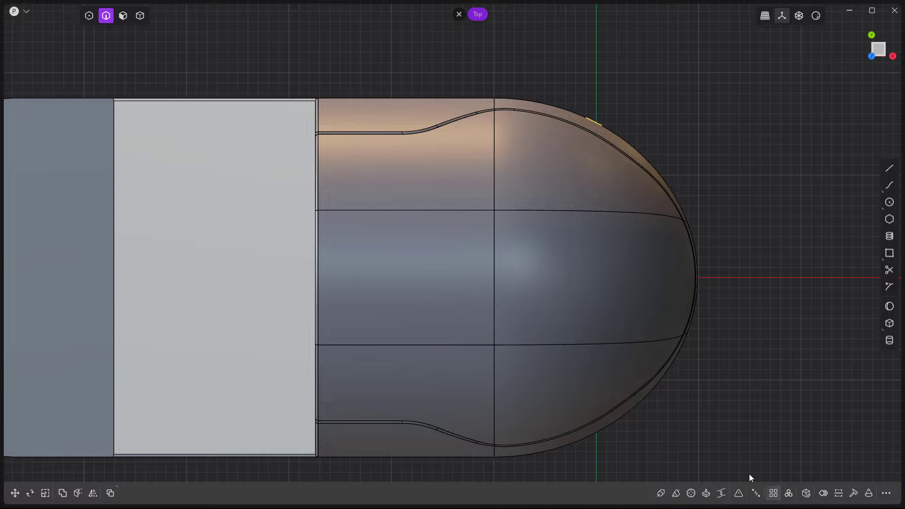
{"action": "left_click", "coordinate": [773, 493]}
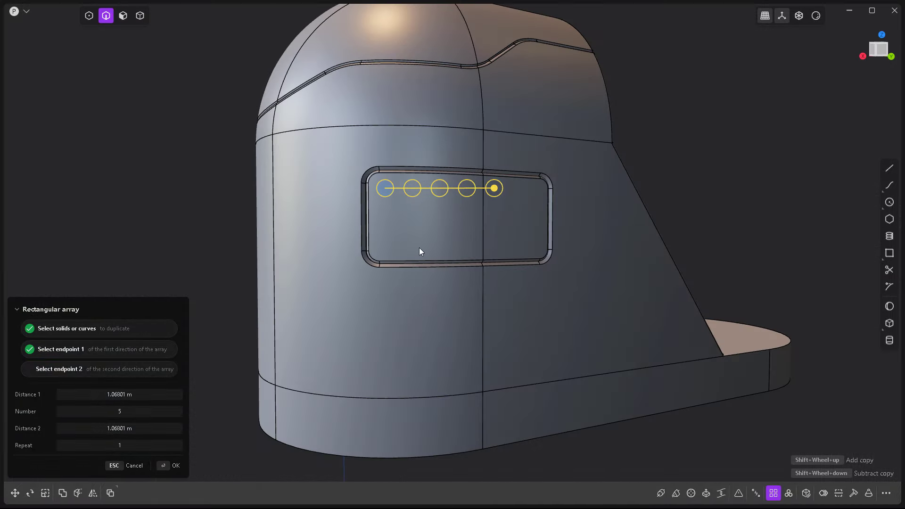
{"action": "scroll", "coordinate": [420, 248], "scroll_direction": "down", "scroll_amount": 1, "text": "shift"}
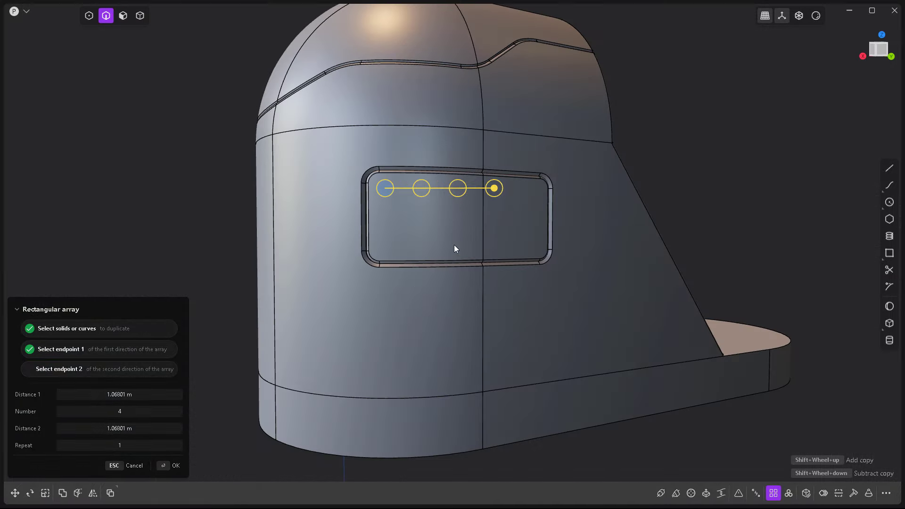
{"action": "mouse_move", "coordinate": [454, 244]}
{"action": "middle_mouse_down"}
{"action": "mouse_move", "coordinate": [443, 219]}
{"action": "mouse_move", "coordinate": [437, 295]}
{"action": "mouse_move", "coordinate": [447, 375]}
{"action": "mouse_move", "coordinate": [494, 323]}
{"action": "mouse_move", "coordinate": [509, 252]}
{"action": "mouse_move", "coordinate": [479, 117]}
{"action": "mouse_move", "coordinate": [471, 287]}
{"action": "mouse_move", "coordinate": [463, 285]}
{"action": "middle_mouse_up"}
Step: Confirm the row of four circles and select the panel body
{"action": "key", "text": "Return"}
{"action": "scroll", "coordinate": [434, 272], "scroll_direction": "up", "scroll_amount": 5}
{"action": "scroll", "coordinate": [547, 316], "scroll_direction": "down", "scroll_amount": 5}
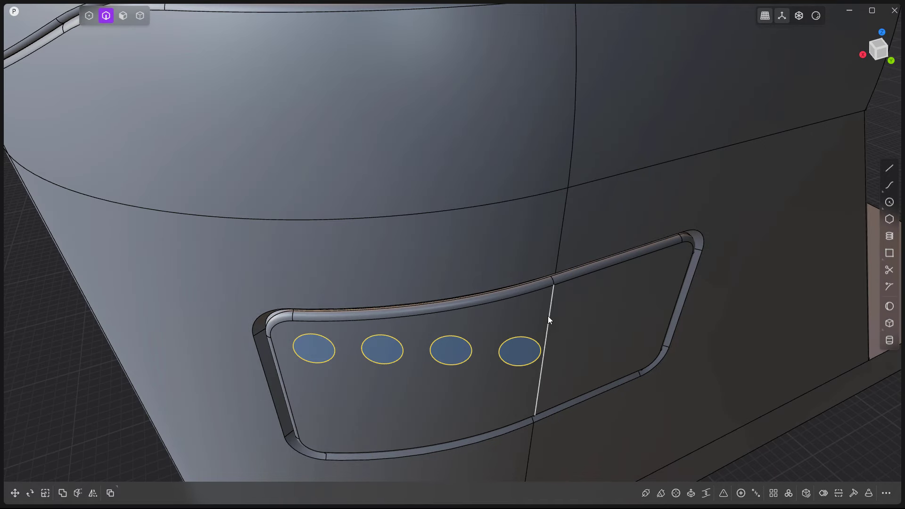
{"action": "key", "text": "4"}
{"action": "left_click", "coordinate": [581, 273]}
{"action": "mouse_move", "coordinate": [581, 273]}
{"action": "middle_mouse_down"}
{"action": "mouse_move", "coordinate": [569, 320]}
{"action": "mouse_move", "coordinate": [491, 423]}
{"action": "mouse_move", "coordinate": [460, 313]}
{"action": "mouse_move", "coordinate": [491, 299]}
{"action": "middle_mouse_up"}
{"action": "key", "text": "2"}
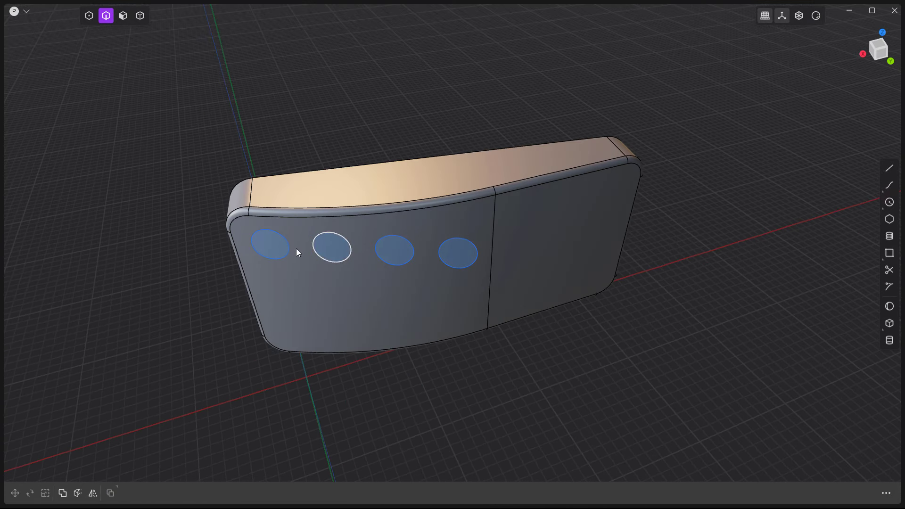
{"action": "left_click_drag", "start_coordinate": [238, 220], "coordinate": [479, 305]}
{"action": "middle_click_drag", "start_coordinate": [462, 421], "coordinate": [613, 448]}
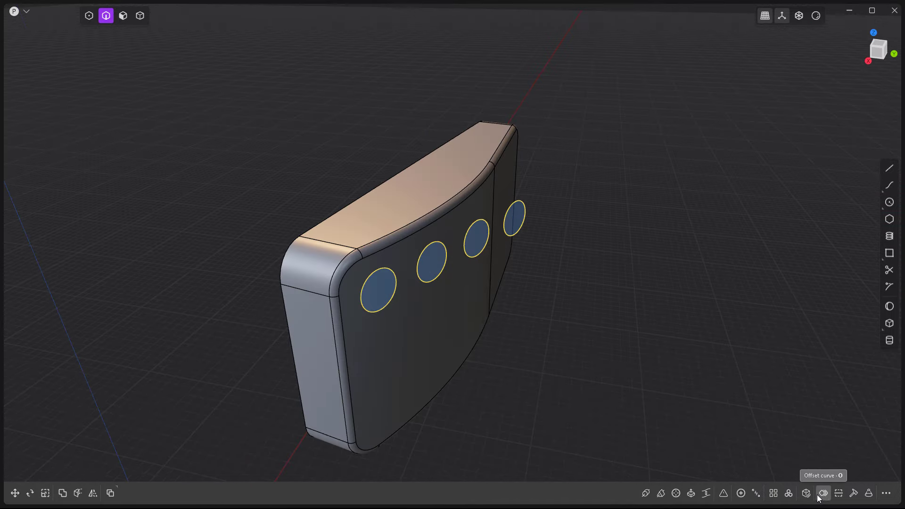
Step: Project the circles onto the panel body as new curves
{"action": "left_click", "coordinate": [869, 494]}
{"action": "left_click", "coordinate": [486, 309]}
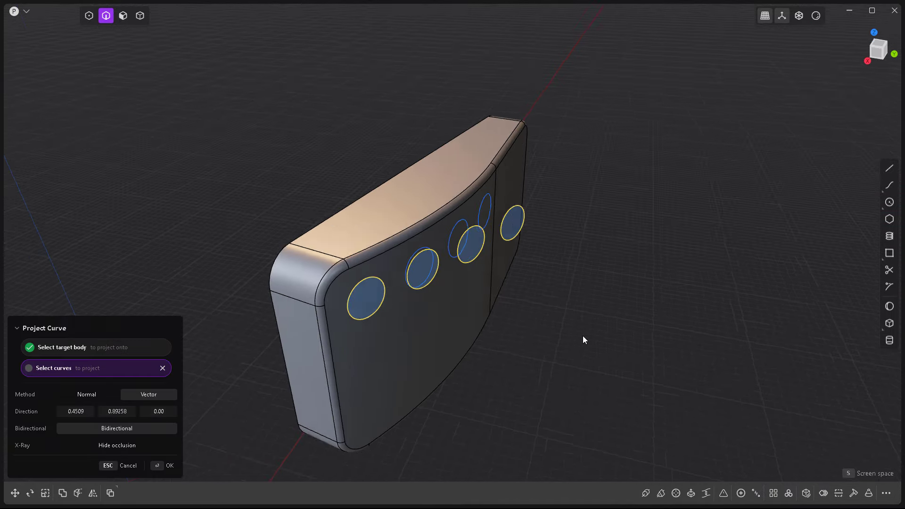
{"action": "mouse_move", "coordinate": [583, 339]}
{"action": "middle_mouse_down"}
{"action": "mouse_move", "coordinate": [475, 309]}
{"action": "mouse_move", "coordinate": [490, 235]}
{"action": "mouse_move", "coordinate": [354, 363]}
{"action": "mouse_move", "coordinate": [550, 443]}
{"action": "mouse_move", "coordinate": [541, 382]}
{"action": "mouse_move", "coordinate": [497, 368]}
{"action": "mouse_move", "coordinate": [634, 368]}
{"action": "mouse_move", "coordinate": [528, 386]}
{"action": "mouse_move", "coordinate": [402, 380]}
{"action": "mouse_move", "coordinate": [394, 325]}
{"action": "mouse_move", "coordinate": [406, 364]}
{"action": "middle_mouse_up"}
{"action": "key", "text": "Return"}
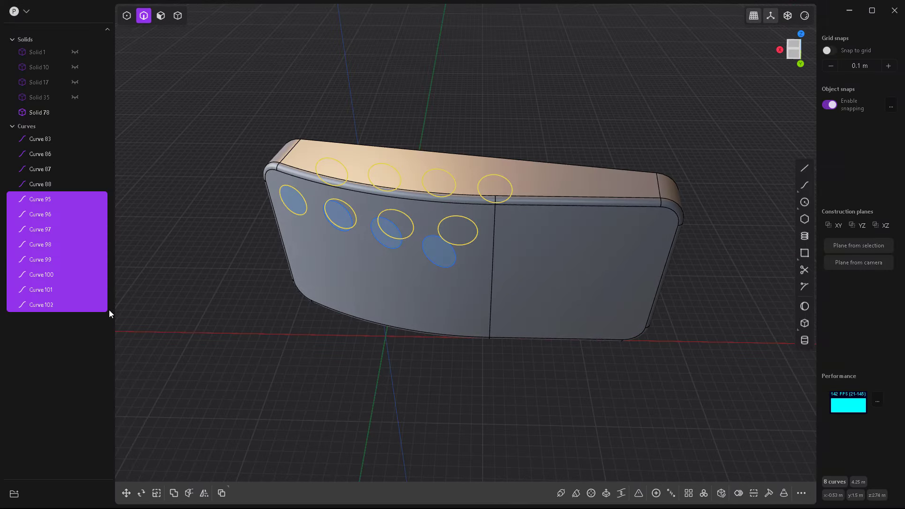
Step: Select the original circles, Curves 83 through 88, in the outliner
{"action": "left_click", "coordinate": [147, 362]}
{"action": "middle_click_drag", "start_coordinate": [179, 373], "coordinate": [250, 372]}
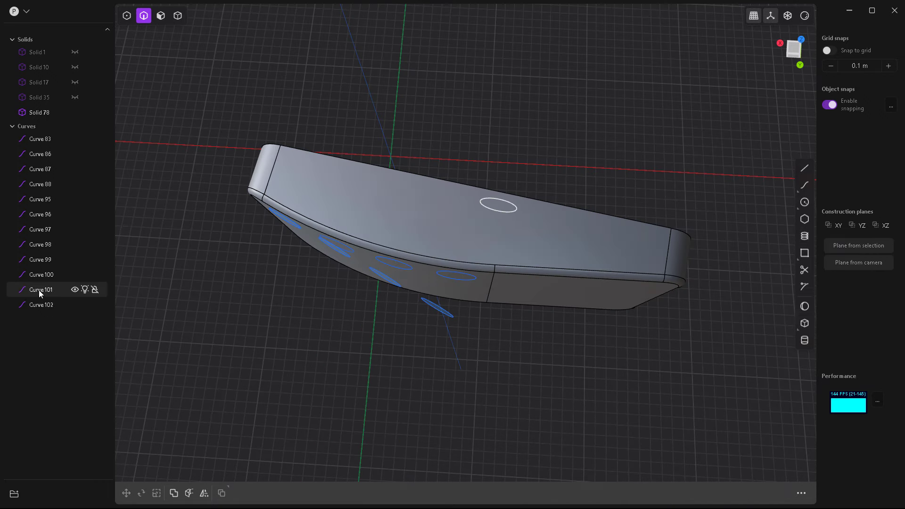
{"action": "left_click", "coordinate": [40, 184]}
{"action": "left_click", "coordinate": [41, 139], "text": "shift"}
Step: Delete original Curves 83–88 and the stray top copies, Curves 96, 98, 100 and 102
{"action": "key", "text": "Delete"}
{"action": "mouse_move", "coordinate": [289, 320]}
{"action": "middle_mouse_down"}
{"action": "mouse_move", "coordinate": [349, 268]}
{"action": "mouse_move", "coordinate": [462, 256]}
{"action": "mouse_move", "coordinate": [571, 304]}
{"action": "mouse_move", "coordinate": [511, 230]}
{"action": "mouse_move", "coordinate": [470, 282]}
{"action": "mouse_move", "coordinate": [256, 281]}
{"action": "middle_mouse_up"}
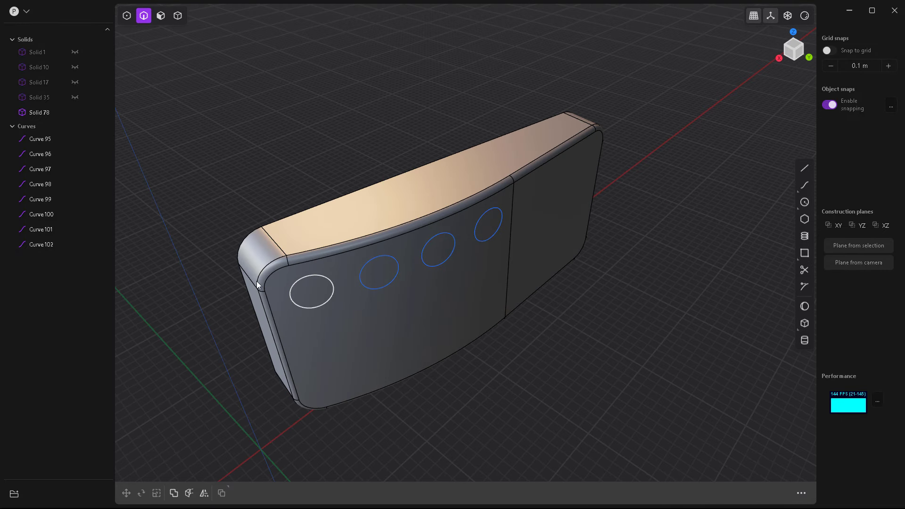
{"action": "left_click", "coordinate": [41, 245]}
{"action": "left_click", "coordinate": [40, 215], "text": "shift"}
{"action": "left_click", "coordinate": [39, 199], "text": "shift"}
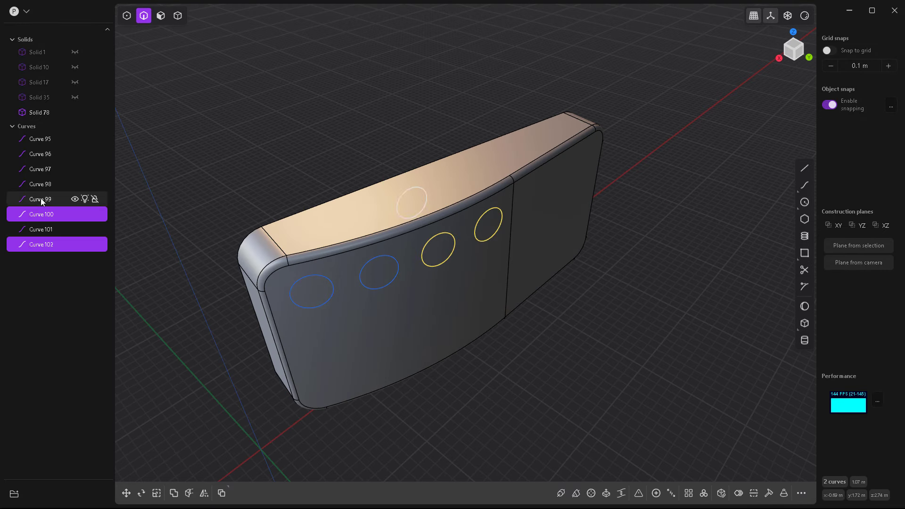
{"action": "left_click", "coordinate": [39, 141], "text": "shift"}
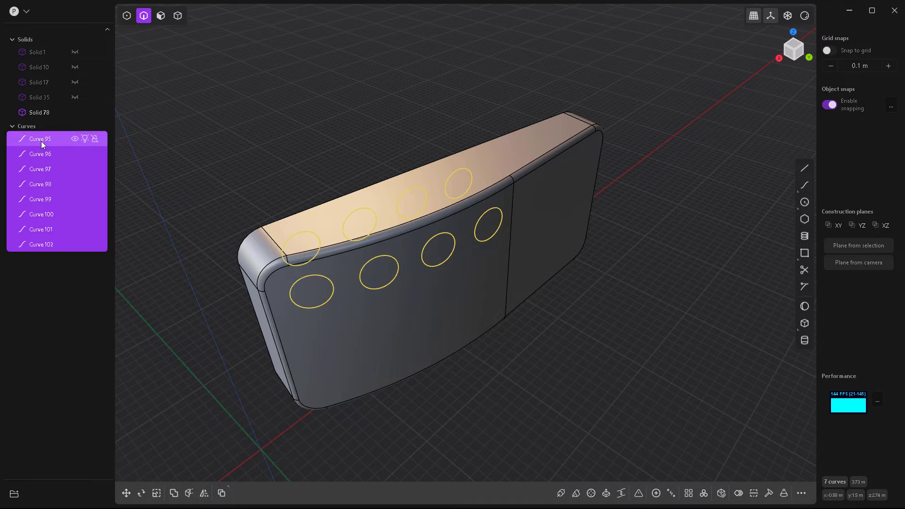
{"action": "left_click", "coordinate": [40, 155], "text": "shift"}
{"action": "left_click", "coordinate": [39, 200], "text": "ctrl"}
{"action": "left_click", "coordinate": [39, 230], "text": "ctrl"}
{"action": "key", "text": "Delete"}
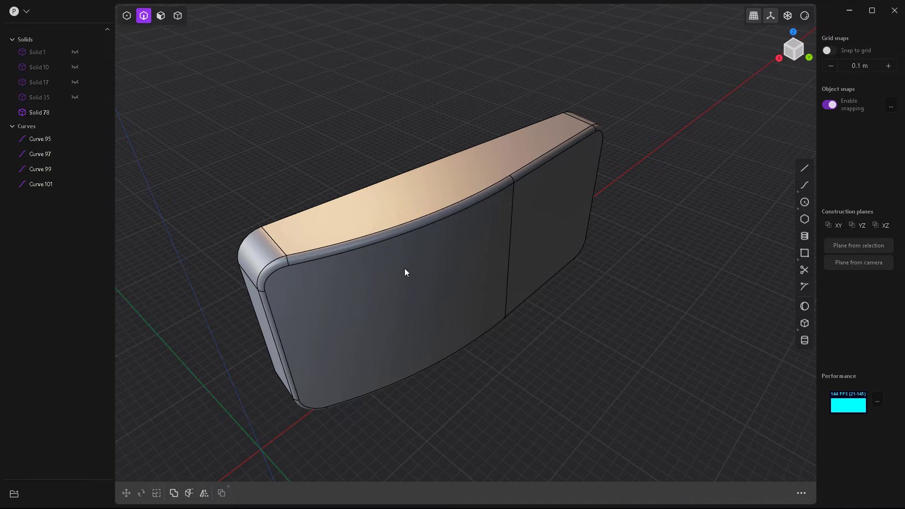
{"action": "middle_click_drag", "start_coordinate": [405, 268], "coordinate": [407, 273]}
Step: Select the four front circles and align a construction plane to the panel's front face
{"action": "left_click", "coordinate": [454, 245]}
{"action": "left_click", "coordinate": [505, 242], "text": "shift"}
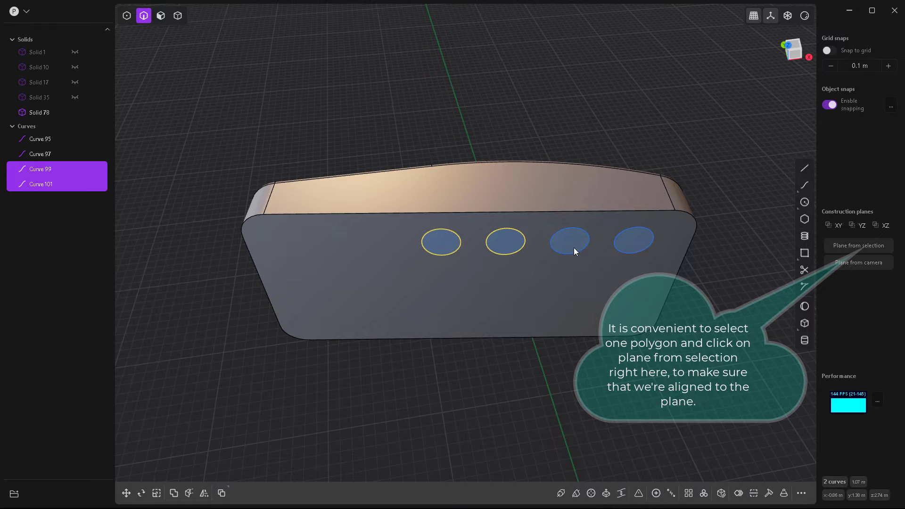
{"action": "left_click", "coordinate": [571, 242], "text": "shift"}
{"action": "left_click", "coordinate": [653, 236], "text": "shift"}
{"action": "mouse_move", "coordinate": [654, 235]}
{"action": "middle_mouse_down"}
{"action": "mouse_move", "coordinate": [454, 254]}
{"action": "mouse_move", "coordinate": [265, 325]}
{"action": "mouse_move", "coordinate": [264, 305]}
{"action": "mouse_move", "coordinate": [448, 335]}
{"action": "mouse_move", "coordinate": [493, 308]}
{"action": "middle_mouse_up"}
{"action": "key", "text": "3"}
{"action": "left_click", "coordinate": [493, 307]}
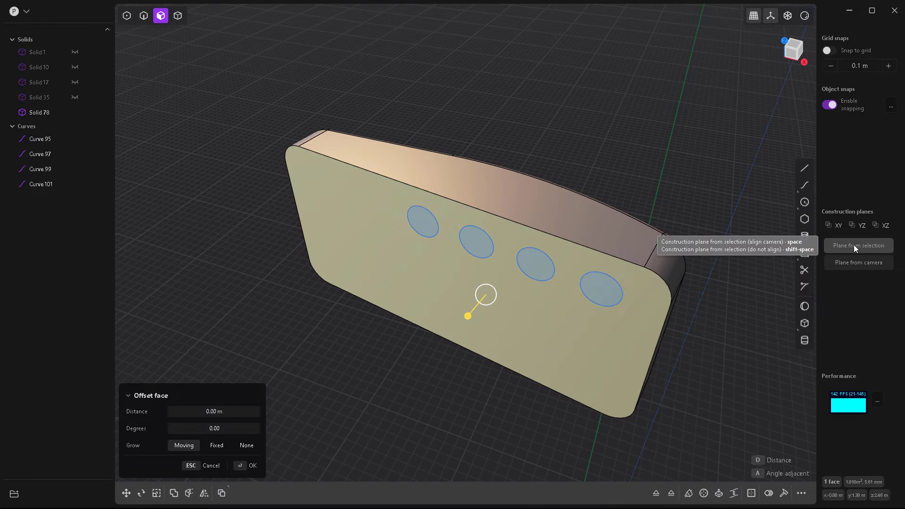
{"action": "left_click", "coordinate": [859, 245]}
{"action": "mouse_move", "coordinate": [703, 220]}
{"action": "middle_mouse_down"}
{"action": "mouse_move", "coordinate": [505, 214]}
{"action": "mouse_move", "coordinate": [621, 204]}
{"action": "mouse_move", "coordinate": [482, 331]}
{"action": "mouse_move", "coordinate": [469, 224]}
{"action": "middle_mouse_up"}
Step: Cut the panel body with the four circle curves, creating the button pieces
{"action": "left_click", "coordinate": [41, 184]}
{"action": "left_click", "coordinate": [41, 138], "text": "shift"}
{"action": "mouse_move", "coordinate": [283, 283]}
{"action": "middle_mouse_down"}
{"action": "mouse_move", "coordinate": [334, 290]}
{"action": "mouse_move", "coordinate": [384, 263]}
{"action": "mouse_move", "coordinate": [584, 282]}
{"action": "middle_mouse_up"}
{"action": "key", "text": "c"}
{"action": "left_click", "coordinate": [519, 156]}
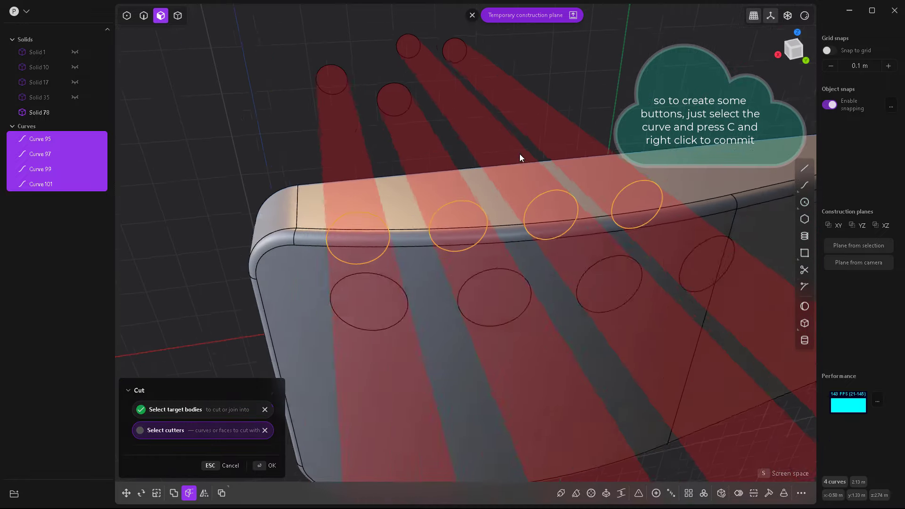
{"action": "right_click", "coordinate": [584, 165]}
{"action": "mouse_move", "coordinate": [584, 161]}
{"action": "middle_mouse_down"}
{"action": "mouse_move", "coordinate": [616, 194]}
{"action": "mouse_move", "coordinate": [456, 186]}
{"action": "mouse_move", "coordinate": [479, 236]}
{"action": "mouse_move", "coordinate": [641, 198]}
{"action": "mouse_move", "coordinate": [467, 219]}
{"action": "mouse_move", "coordinate": [454, 265]}
{"action": "middle_mouse_up"}
{"action": "key", "text": "Escape"}
{"action": "scroll", "coordinate": [524, 204], "scroll_direction": "up", "scroll_amount": 3}
Step: Fillet the fourth button's circular edge
{"action": "left_click", "coordinate": [524, 204]}
{"action": "key", "text": "f"}
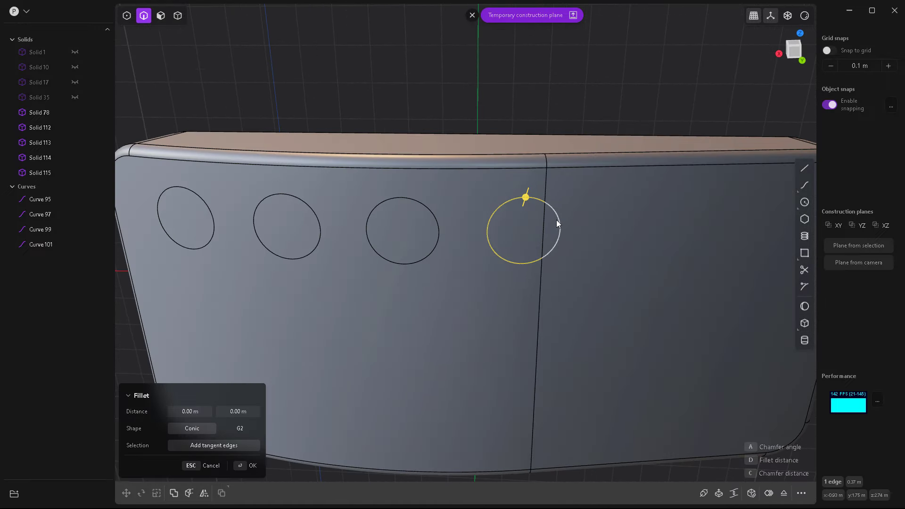
{"action": "left_click", "coordinate": [538, 194]}
{"action": "left_click_drag", "start_coordinate": [552, 208], "coordinate": [549, 196]}
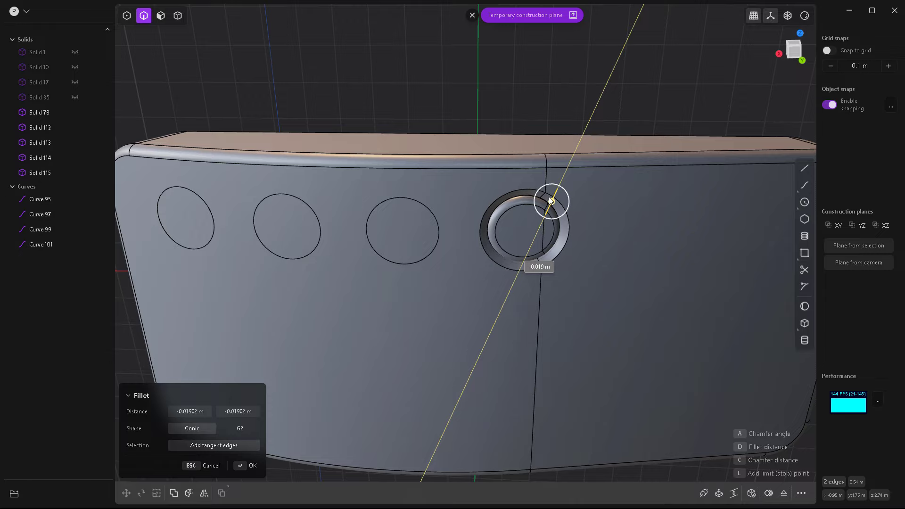
{"action": "key", "text": "Return"}
{"action": "middle_click_drag", "start_coordinate": [441, 290], "coordinate": [452, 171]}
{"action": "key", "text": "Escape"}
Step: Fillet the other three button edges together at about 0.006 m
{"action": "left_click", "coordinate": [447, 166]}
{"action": "key", "text": "f"}
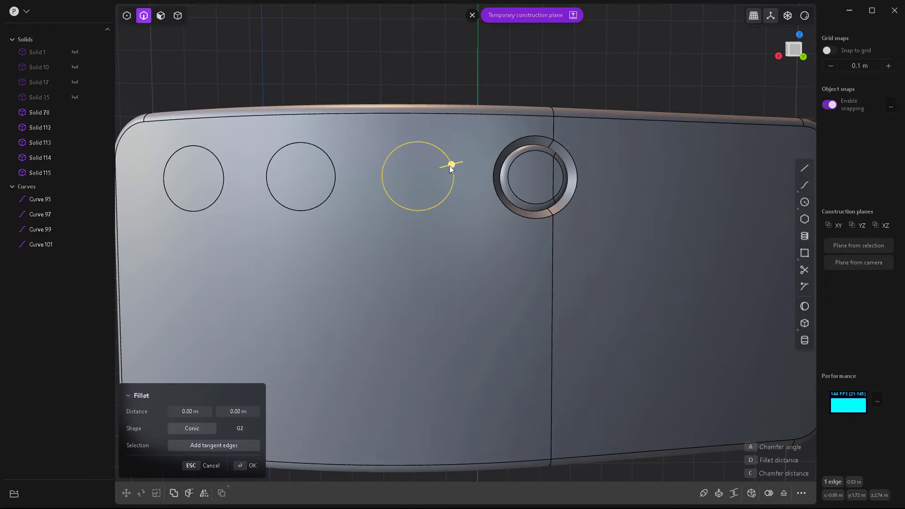
{"action": "left_click", "coordinate": [333, 178]}
{"action": "left_click", "coordinate": [223, 179]}
{"action": "left_click_drag", "start_coordinate": [223, 178], "coordinate": [235, 191]}
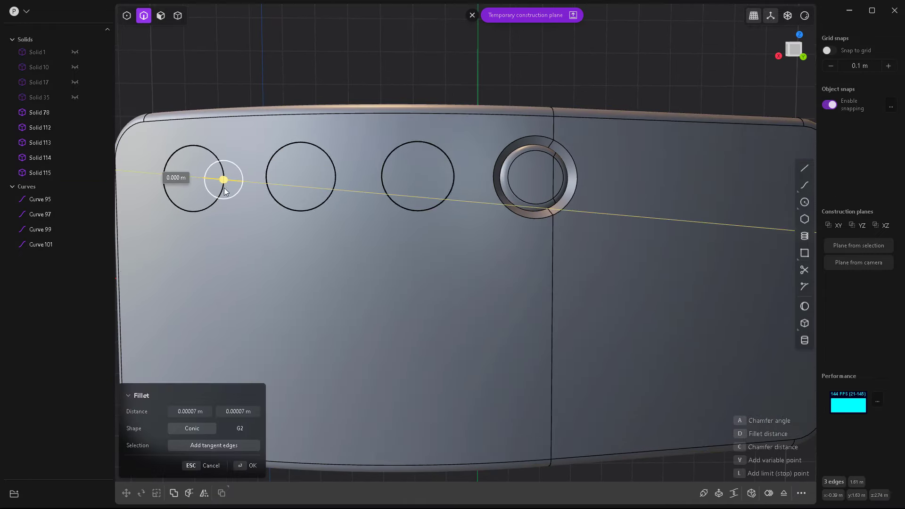
{"action": "key", "text": "Return"}
{"action": "middle_click_drag", "start_coordinate": [233, 189], "coordinate": [250, 216]}
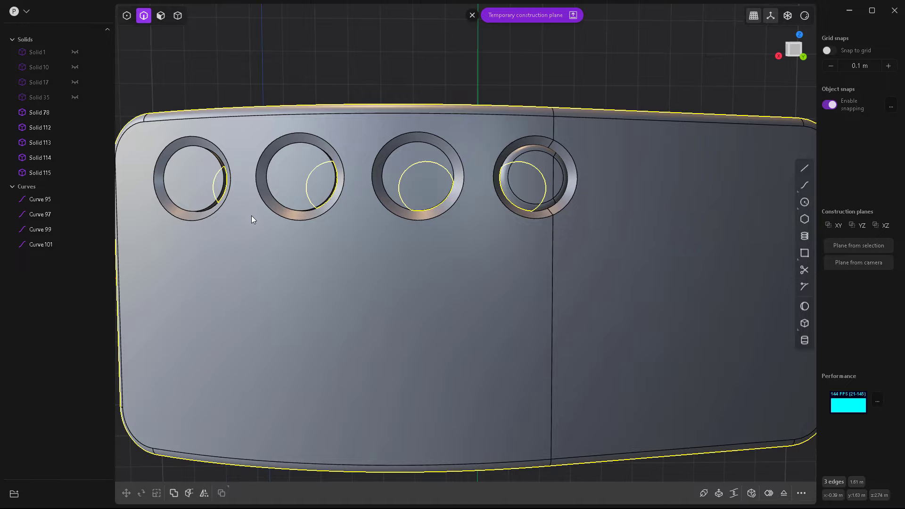
{"action": "key", "text": "ctrl+z"}
{"action": "left_click_drag", "start_coordinate": [474, 219], "coordinate": [478, 227]}
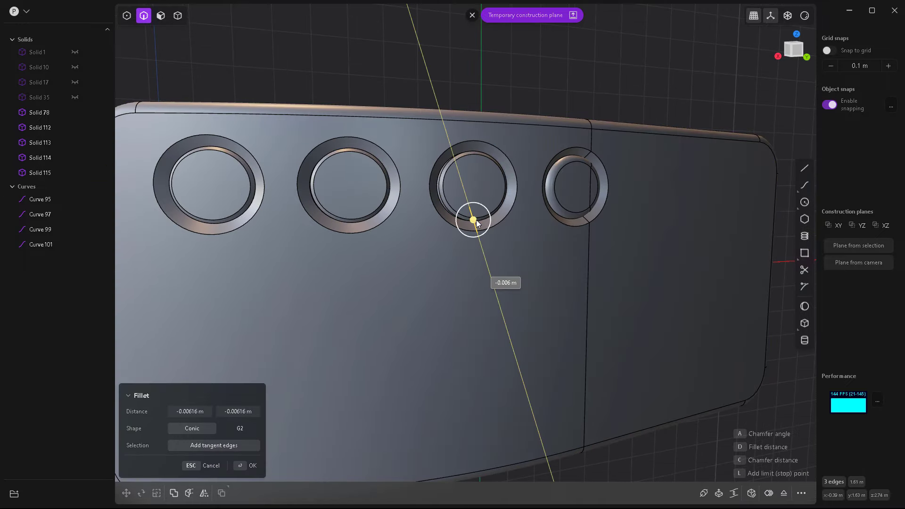
{"action": "key", "text": "Return"}
{"action": "scroll", "coordinate": [462, 250], "scroll_direction": "down", "scroll_amount": 5}
{"action": "mouse_move", "coordinate": [462, 250]}
{"action": "middle_mouse_down"}
{"action": "mouse_move", "coordinate": [523, 315]}
{"action": "mouse_move", "coordinate": [674, 285]}
{"action": "mouse_move", "coordinate": [704, 316]}
{"action": "middle_mouse_up"}
Step: Draw a large circle on the lower-left front face and move it into position
{"action": "left_click", "coordinate": [805, 202]}
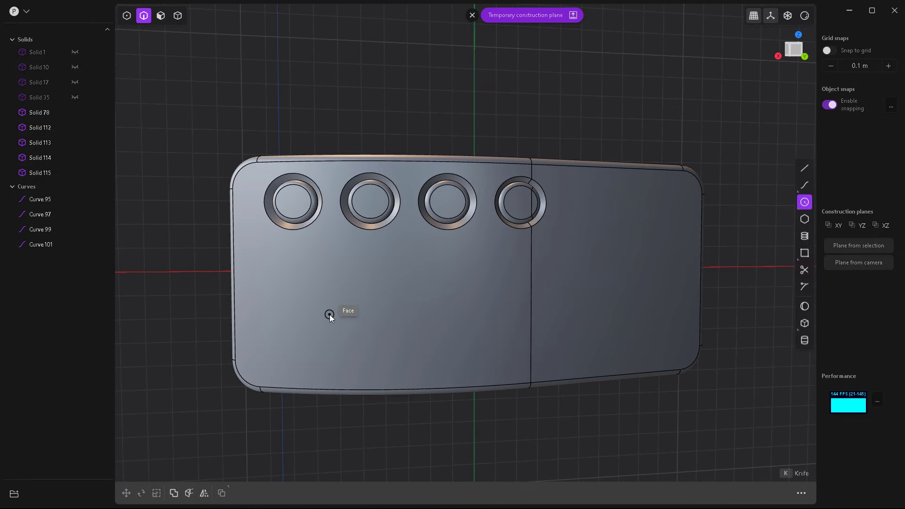
{"action": "left_click", "coordinate": [330, 315]}
{"action": "left_click", "coordinate": [370, 359]}
{"action": "key", "text": "g"}
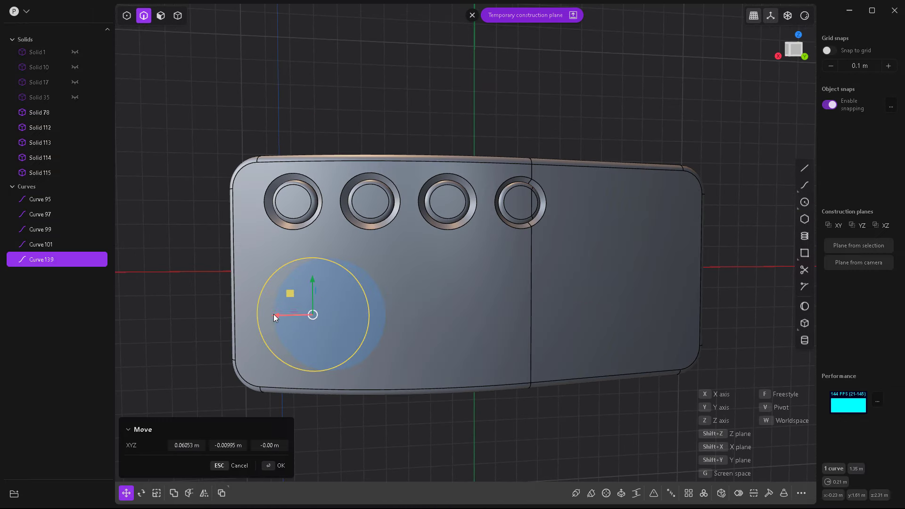
{"action": "left_click", "coordinate": [332, 358]}
{"action": "mouse_move", "coordinate": [332, 359]}
{"action": "middle_mouse_down"}
{"action": "mouse_move", "coordinate": [386, 329]}
{"action": "mouse_move", "coordinate": [426, 282]}
{"action": "mouse_move", "coordinate": [447, 422]}
{"action": "middle_mouse_up"}
Step: Project the circle onto the front face and delete the original flat circle
{"action": "left_click", "coordinate": [785, 494]}
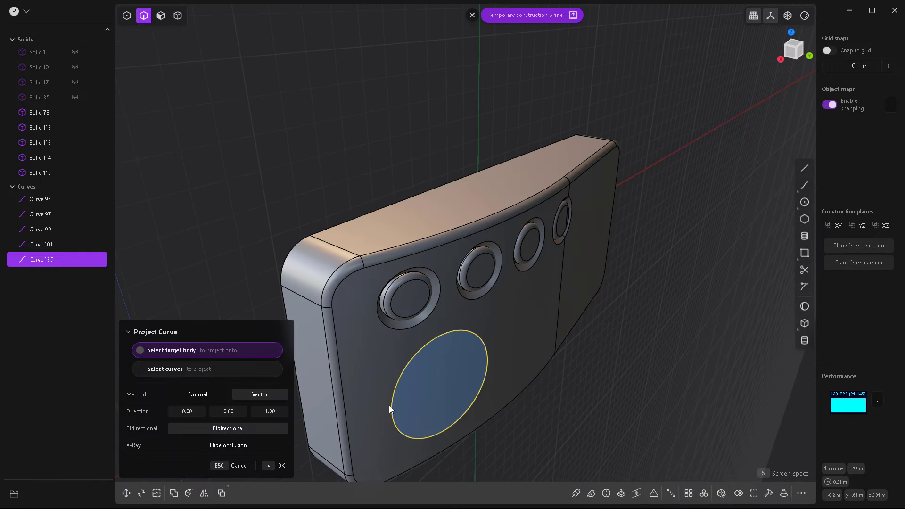
{"action": "left_click", "coordinate": [391, 407]}
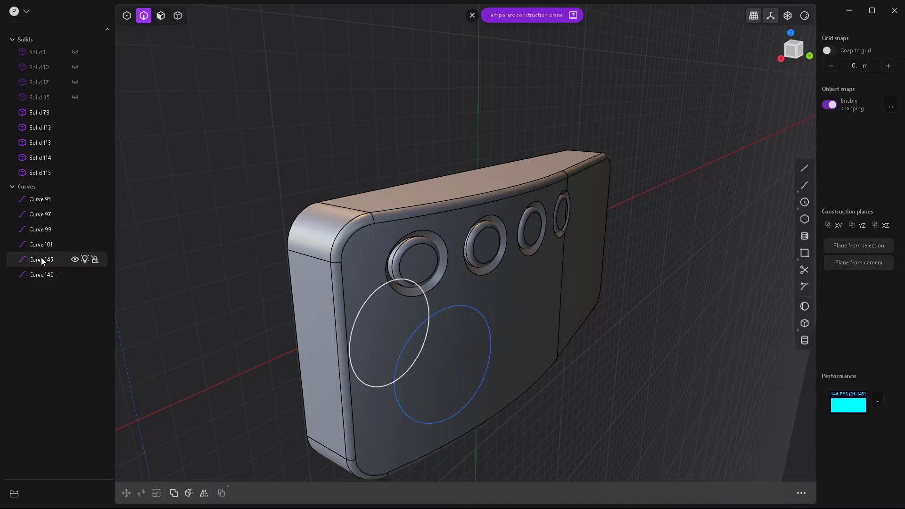
{"action": "left_click", "coordinate": [41, 258]}
{"action": "key", "text": "Delete"}
{"action": "mouse_move", "coordinate": [322, 366]}
{"action": "middle_mouse_down"}
{"action": "mouse_move", "coordinate": [452, 349]}
{"action": "mouse_move", "coordinate": [534, 350]}
{"action": "mouse_move", "coordinate": [482, 369]}
{"action": "middle_mouse_up"}
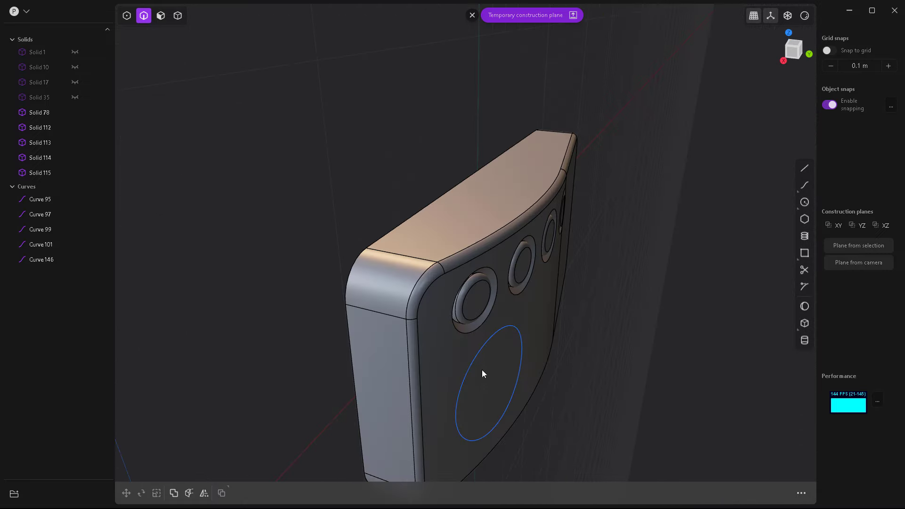
{"action": "left_click", "coordinate": [483, 370]}
{"action": "mouse_move", "coordinate": [565, 397]}
{"action": "middle_mouse_down"}
{"action": "mouse_move", "coordinate": [594, 385]}
{"action": "mouse_move", "coordinate": [455, 348]}
{"action": "mouse_move", "coordinate": [425, 361]}
{"action": "mouse_move", "coordinate": [521, 345]}
{"action": "middle_mouse_up"}
Step: Cut the panel with the correct projected circle, undoing the cut made with the wrong one
{"action": "key", "text": "c"}
{"action": "key", "text": "Return"}
{"action": "key", "text": "ctrl+z"}
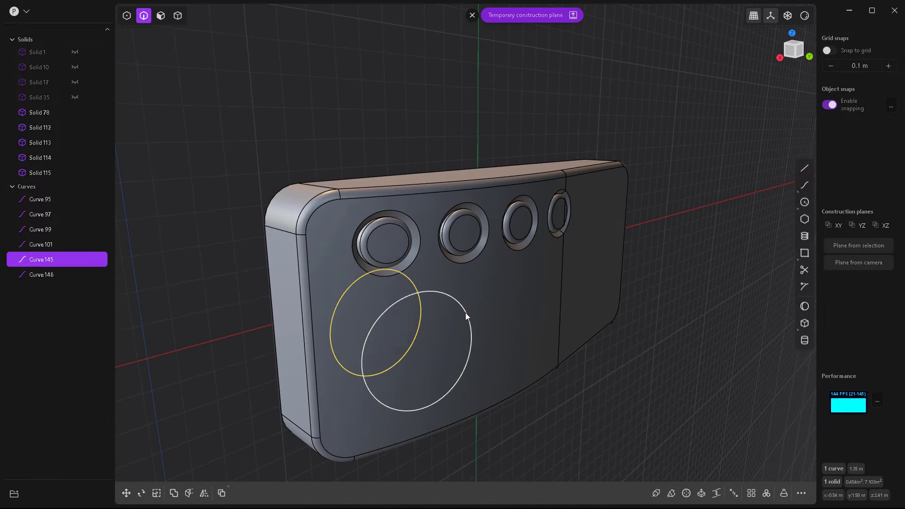
{"action": "key", "text": "ctrl+z"}
{"action": "mouse_move", "coordinate": [465, 312]}
{"action": "middle_mouse_down"}
{"action": "mouse_move", "coordinate": [551, 361]}
{"action": "mouse_move", "coordinate": [570, 395]}
{"action": "mouse_move", "coordinate": [519, 354]}
{"action": "mouse_move", "coordinate": [398, 313]}
{"action": "middle_mouse_up"}
{"action": "left_click", "coordinate": [550, 360]}
{"action": "key", "text": "c"}
{"action": "key", "text": "Return"}
Step: Fillet the large circle's outer edge
{"action": "left_click", "coordinate": [466, 227]}
{"action": "key", "text": "f"}
{"action": "left_click_drag", "start_coordinate": [463, 226], "coordinate": [463, 213]}
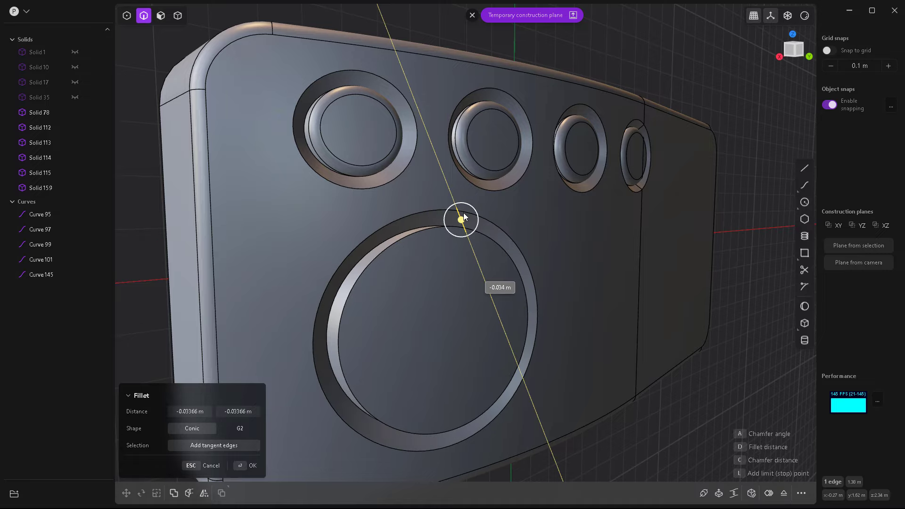
{"action": "scroll", "coordinate": [461, 219], "scroll_direction": "down", "scroll_amount": 5}
{"action": "scroll", "coordinate": [437, 268], "scroll_direction": "up", "scroll_amount": 5}
{"action": "middle_click_drag", "start_coordinate": [462, 291], "coordinate": [633, 369]}
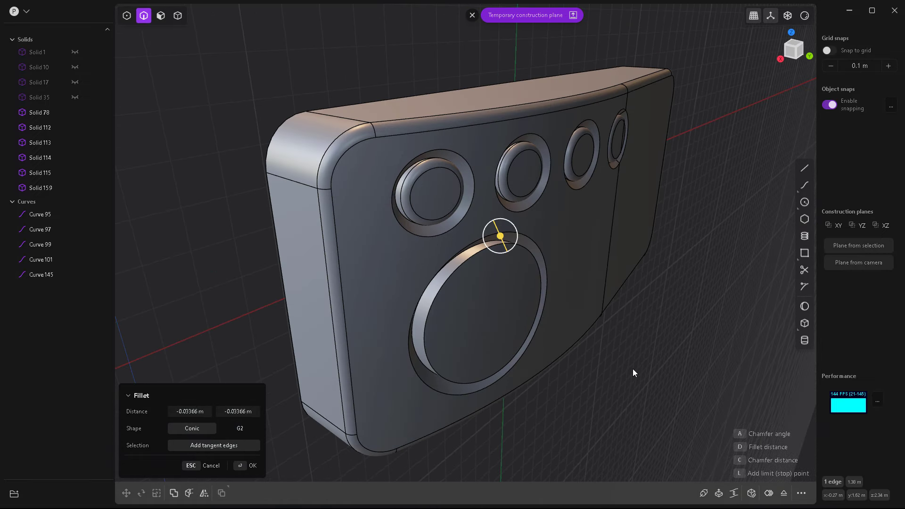
{"action": "key", "text": "Return"}
Step: Fillet the large circle's inner edge to round the dial rim to about 0.047 m
{"action": "left_click", "coordinate": [452, 275]}
{"action": "key", "text": "f"}
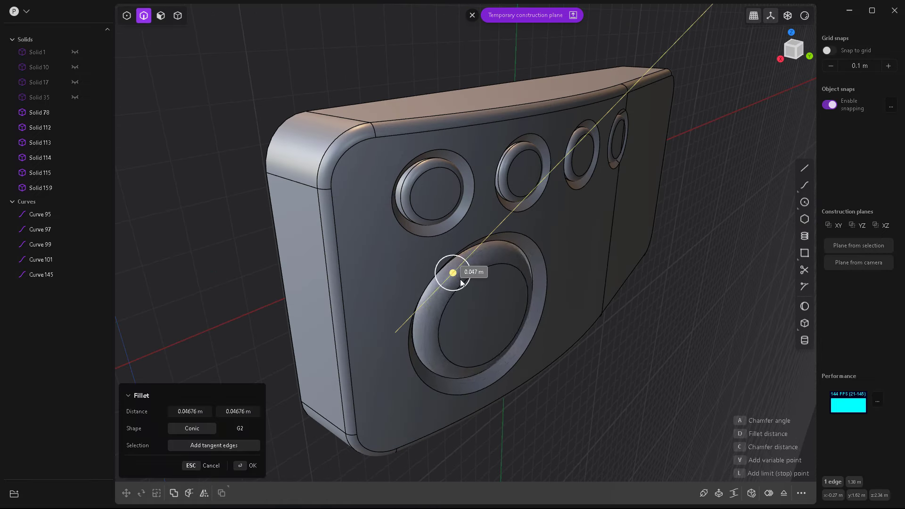
{"action": "left_click_drag", "start_coordinate": [443, 280], "coordinate": [469, 302]}
{"action": "key", "text": "Return"}
{"action": "left_click", "coordinate": [469, 302]}
{"action": "mouse_move", "coordinate": [468, 301]}
{"action": "middle_mouse_down"}
{"action": "mouse_move", "coordinate": [576, 346]}
{"action": "mouse_move", "coordinate": [575, 329]}
{"action": "middle_mouse_up"}
{"action": "key", "text": "g"}
{"action": "mouse_move", "coordinate": [493, 296]}
{"action": "middle_mouse_down"}
{"action": "mouse_move", "coordinate": [615, 326]}
{"action": "mouse_move", "coordinate": [553, 255]}
{"action": "mouse_move", "coordinate": [469, 273]}
{"action": "middle_mouse_up"}
Step: Extrude the face inside the large circle outward into a cylinder
{"action": "key", "text": "Escape"}
{"action": "key", "text": "3"}
{"action": "left_click", "coordinate": [553, 254]}
{"action": "key", "text": "e"}
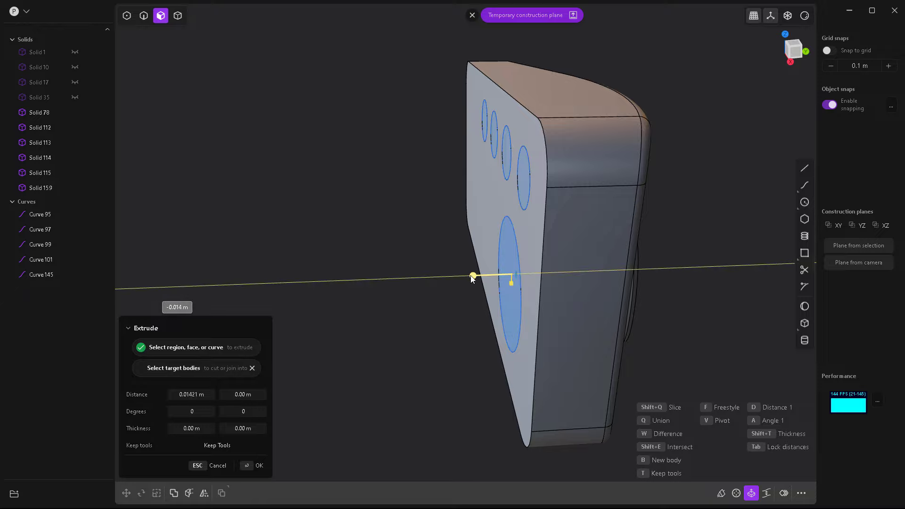
{"action": "left_click_drag", "start_coordinate": [465, 285], "coordinate": [434, 287]}
{"action": "key", "text": "Return"}
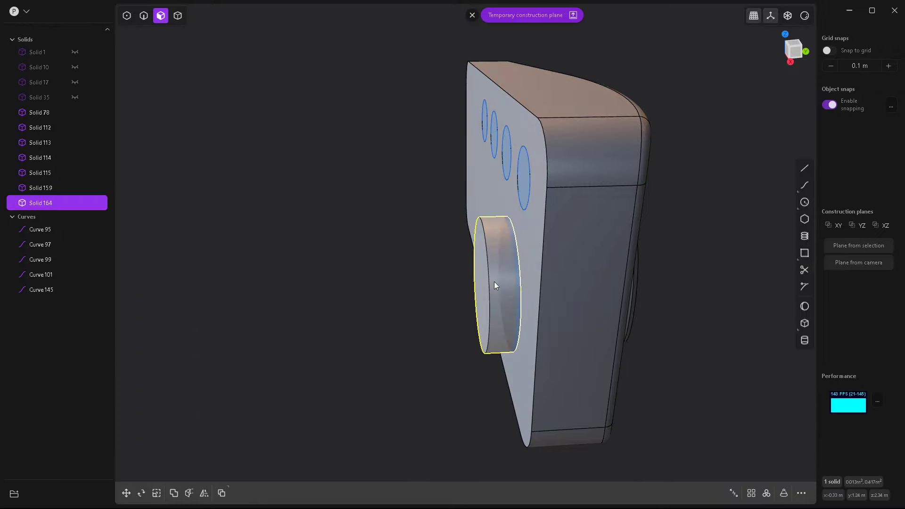
Step: Pull the new cylinder out from the panel and scale it
{"action": "key", "text": "g"}
{"action": "middle_click_drag", "start_coordinate": [494, 281], "coordinate": [437, 290]}
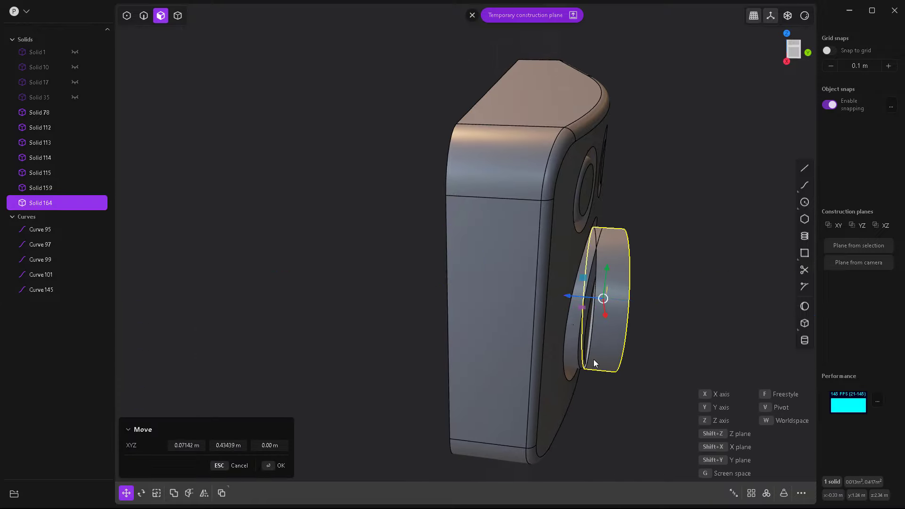
{"action": "middle_click_drag", "start_coordinate": [593, 360], "coordinate": [486, 324]}
{"action": "scroll", "coordinate": [486, 325], "scroll_direction": "up", "scroll_amount": 5}
{"action": "mouse_move", "coordinate": [543, 383]}
{"action": "middle_mouse_down"}
{"action": "mouse_move", "coordinate": [505, 333]}
{"action": "mouse_move", "coordinate": [420, 115]}
{"action": "mouse_move", "coordinate": [479, 261]}
{"action": "mouse_move", "coordinate": [463, 267]}
{"action": "mouse_move", "coordinate": [428, 193]}
{"action": "mouse_move", "coordinate": [435, 159]}
{"action": "middle_mouse_up"}
{"action": "key", "text": "s"}
{"action": "left_click", "coordinate": [437, 160]}
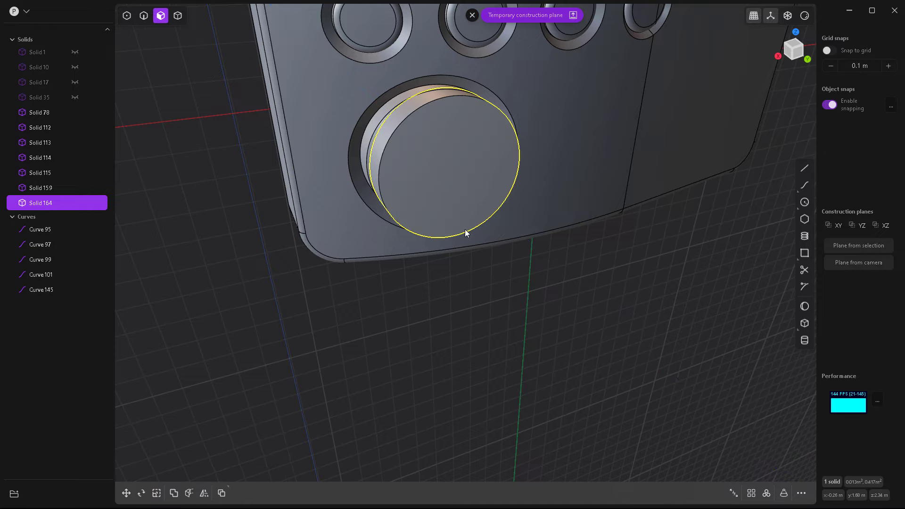
{"action": "mouse_move", "coordinate": [465, 233]}
{"action": "middle_mouse_down"}
{"action": "mouse_move", "coordinate": [427, 126]}
{"action": "mouse_move", "coordinate": [491, 183]}
{"action": "middle_mouse_up"}
Step: Lengthen the cylinder and place a duplicate away from the panel
{"action": "left_click", "coordinate": [427, 127]}
{"action": "key", "text": "o"}
{"action": "key", "text": "s"}
{"action": "left_click_drag", "start_coordinate": [491, 183], "coordinate": [541, 199]}
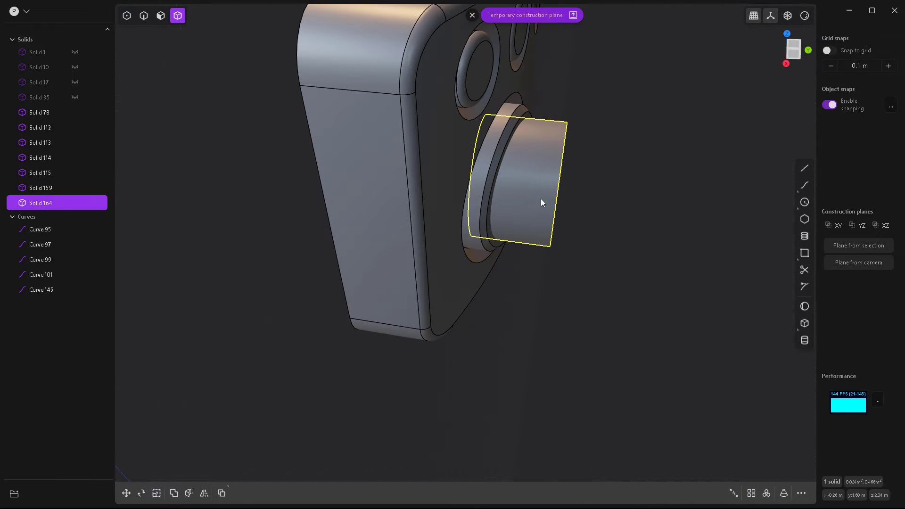
{"action": "key", "text": "ctrl+d"}
{"action": "left_click", "coordinate": [656, 210]}
Step: Try subtracting the cylinder from the dial ring, then undo the subtraction
{"action": "middle_click_drag", "start_coordinate": [545, 199], "coordinate": [418, 218]}
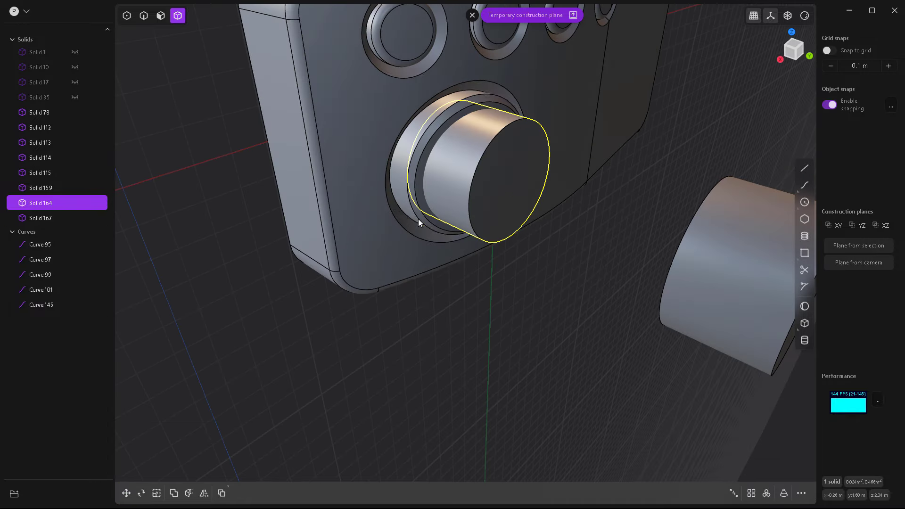
{"action": "left_click", "coordinate": [417, 219]}
{"action": "key", "text": "b"}
{"action": "key", "text": "Return"}
{"action": "mouse_move", "coordinate": [482, 166]}
{"action": "middle_mouse_down"}
{"action": "mouse_move", "coordinate": [494, 241]}
{"action": "mouse_move", "coordinate": [550, 268]}
{"action": "middle_mouse_up"}
{"action": "key", "text": "ctrl+z"}
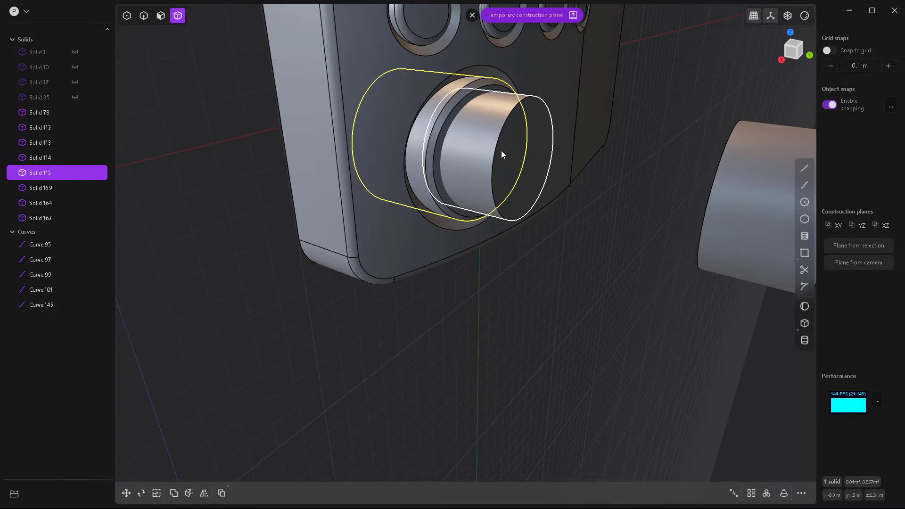
Step: Stretch the cylinder deeper through the panel
{"action": "left_click", "coordinate": [502, 151]}
{"action": "key", "text": "s"}
{"action": "left_click_drag", "start_coordinate": [462, 149], "coordinate": [371, 148]}
{"action": "mouse_move", "coordinate": [485, 151]}
{"action": "middle_mouse_down"}
{"action": "mouse_move", "coordinate": [422, 132]}
{"action": "mouse_move", "coordinate": [469, 244]}
{"action": "mouse_move", "coordinate": [394, 208]}
{"action": "middle_mouse_up"}
{"action": "scroll", "coordinate": [394, 208], "scroll_direction": "up", "scroll_amount": 2}
{"action": "key", "text": "g"}
{"action": "key", "text": "s"}
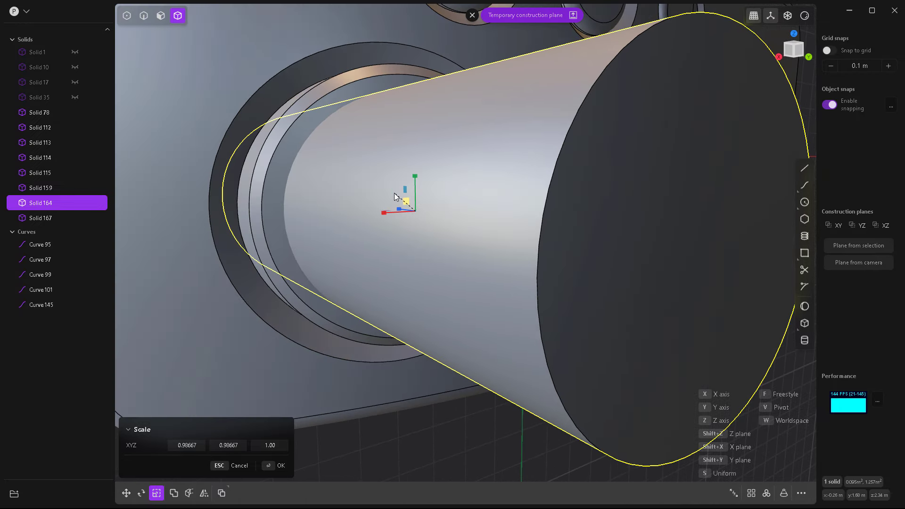
{"action": "scroll", "coordinate": [362, 257], "scroll_direction": "down", "scroll_amount": 2}
{"action": "scroll", "coordinate": [418, 239], "scroll_direction": "down", "scroll_amount": 5}
Step: Boolean-subtract the cylinder from the dial ring to bore the opening
{"action": "key", "text": "Return"}
{"action": "left_click", "coordinate": [418, 239]}
{"action": "left_click", "coordinate": [497, 252]}
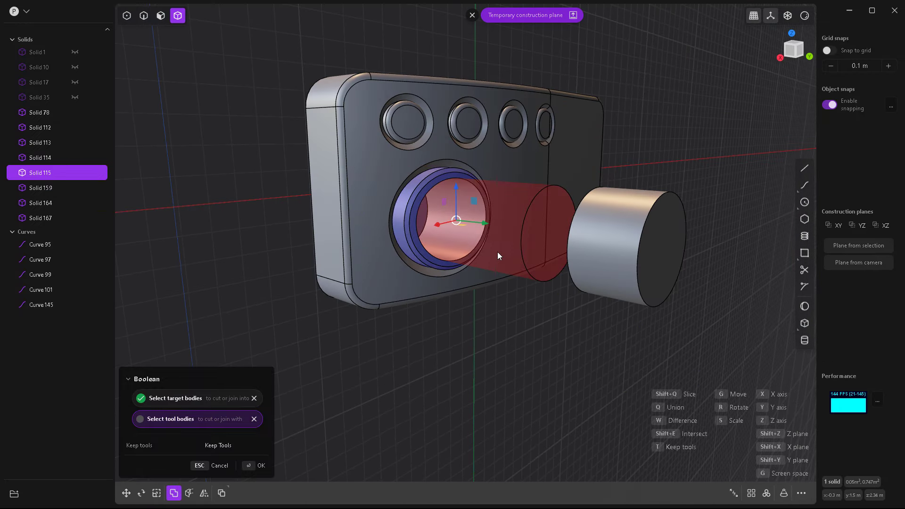
{"action": "key", "text": "Return"}
Step: Fillet the bore's edge
{"action": "scroll", "coordinate": [443, 179], "scroll_direction": "up", "scroll_amount": 5}
{"action": "key", "text": "2"}
{"action": "key", "text": "f"}
{"action": "scroll", "coordinate": [443, 172], "scroll_direction": "down", "scroll_amount": 3}
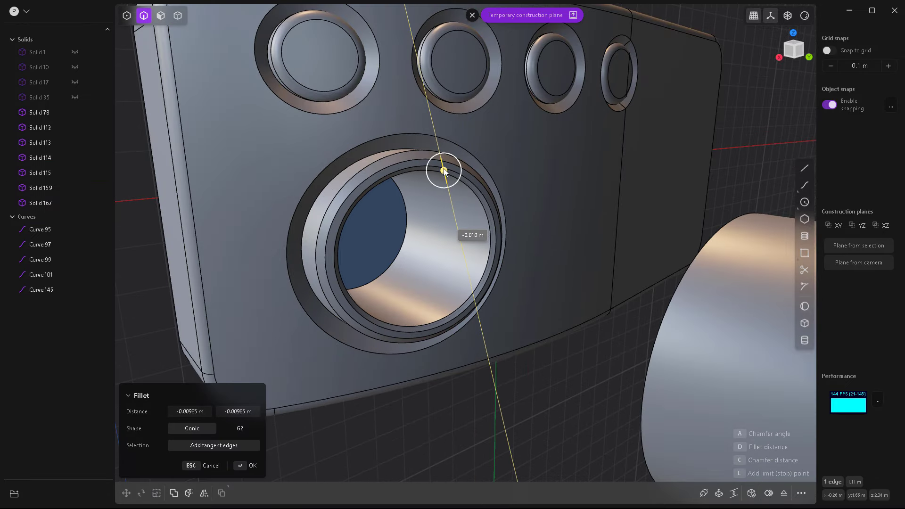
{"action": "key", "text": "Escape"}
{"action": "scroll", "coordinate": [532, 292], "scroll_direction": "down", "scroll_amount": 5}
Step: Scale the spare cylinder and reposition it in front of the dial
{"action": "key", "text": "4"}
{"action": "left_click", "coordinate": [606, 258]}
{"action": "key", "text": "g"}
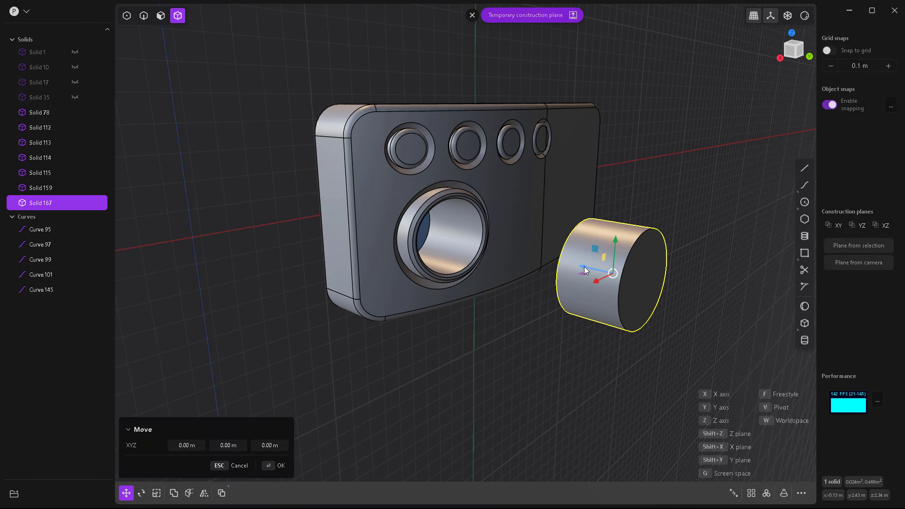
{"action": "key", "text": "s"}
{"action": "left_click", "coordinate": [434, 236]}
{"action": "key", "text": "g"}
{"action": "middle_click_drag", "start_coordinate": [435, 236], "coordinate": [402, 262]}
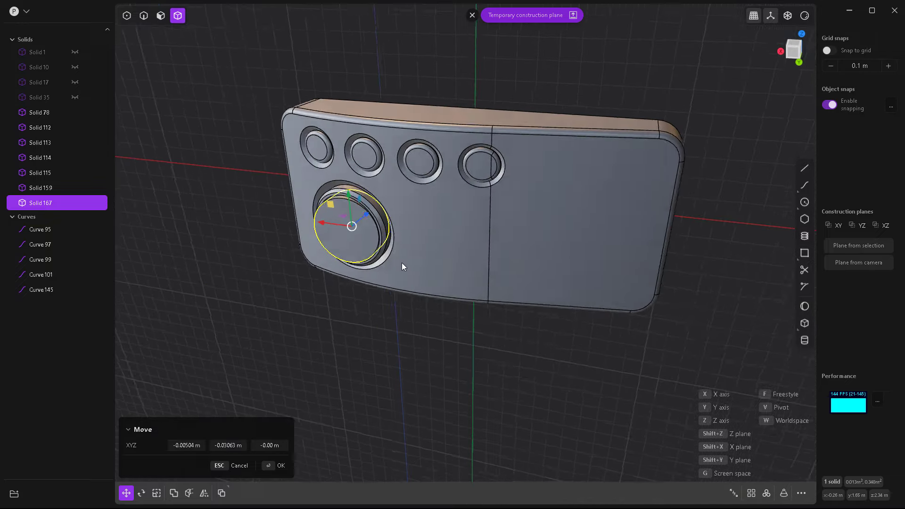
{"action": "scroll", "coordinate": [315, 200], "scroll_direction": "up", "scroll_amount": 5}
{"action": "middle_click_drag", "start_coordinate": [304, 194], "coordinate": [505, 260]}
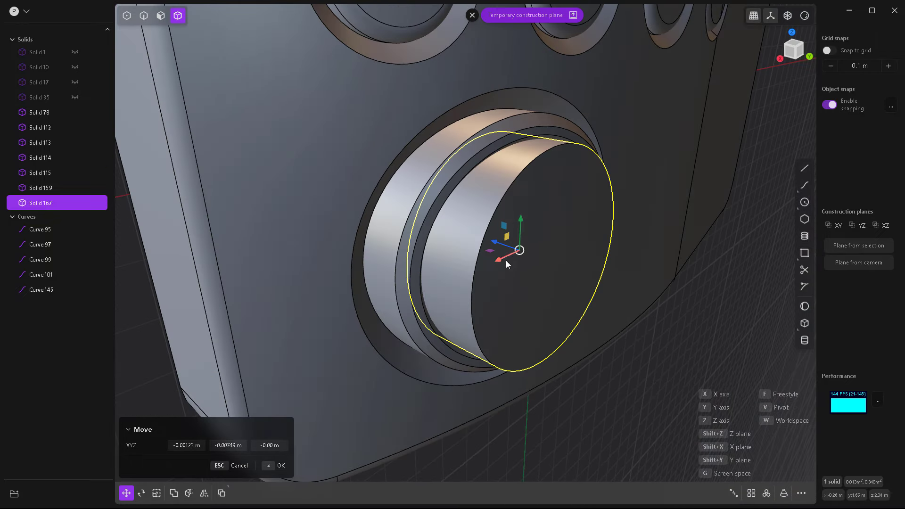
{"action": "scroll", "coordinate": [437, 238], "scroll_direction": "down", "scroll_amount": 3}
{"action": "left_click", "coordinate": [468, 219]}
Step: Duplicate the dial cylinder, flatten it on Z into a disk, and place it on the dial front
{"action": "key", "text": "ctrl+d"}
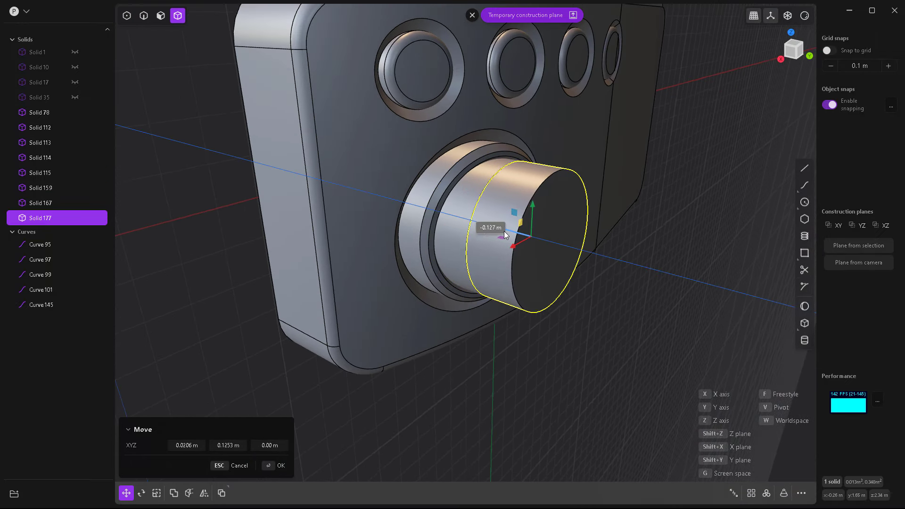
{"action": "left_click", "coordinate": [469, 219]}
{"action": "mouse_move", "coordinate": [469, 219]}
{"action": "middle_mouse_down"}
{"action": "mouse_move", "coordinate": [460, 198]}
{"action": "mouse_move", "coordinate": [589, 221]}
{"action": "mouse_move", "coordinate": [474, 229]}
{"action": "mouse_move", "coordinate": [575, 272]}
{"action": "mouse_move", "coordinate": [559, 220]}
{"action": "middle_mouse_up"}
{"action": "key", "text": "s"}
{"action": "key", "text": "z"}
{"action": "left_click", "coordinate": [598, 219]}
{"action": "key", "text": "g"}
{"action": "left_click", "coordinate": [475, 230]}
Step: Offset the disk's end face outward by about 0.03 m
{"action": "key", "text": "3"}
{"action": "left_click", "coordinate": [559, 220]}
{"action": "key", "text": "o"}
{"action": "left_click_drag", "start_coordinate": [587, 222], "coordinate": [598, 224]}
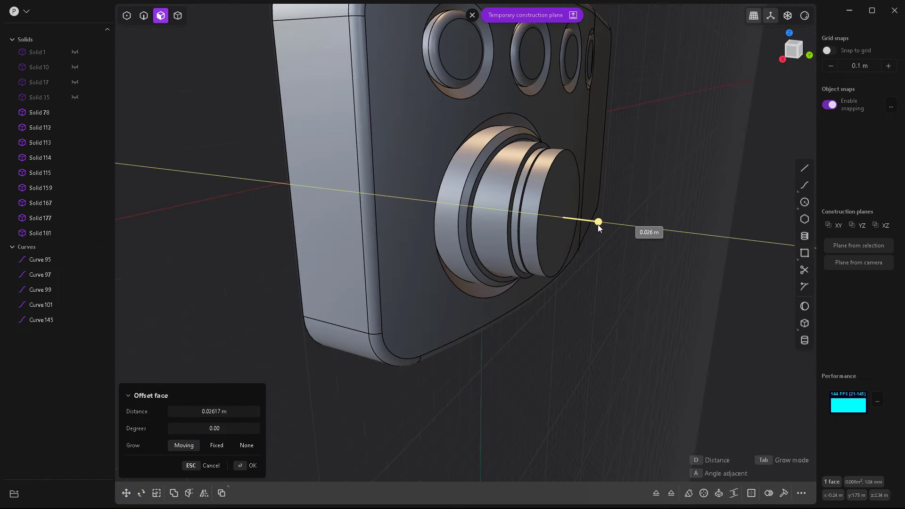
{"action": "mouse_move", "coordinate": [598, 225]}
{"action": "middle_mouse_down"}
{"action": "mouse_move", "coordinate": [548, 230]}
{"action": "mouse_move", "coordinate": [573, 242]}
{"action": "middle_mouse_up"}
{"action": "key", "text": "4"}
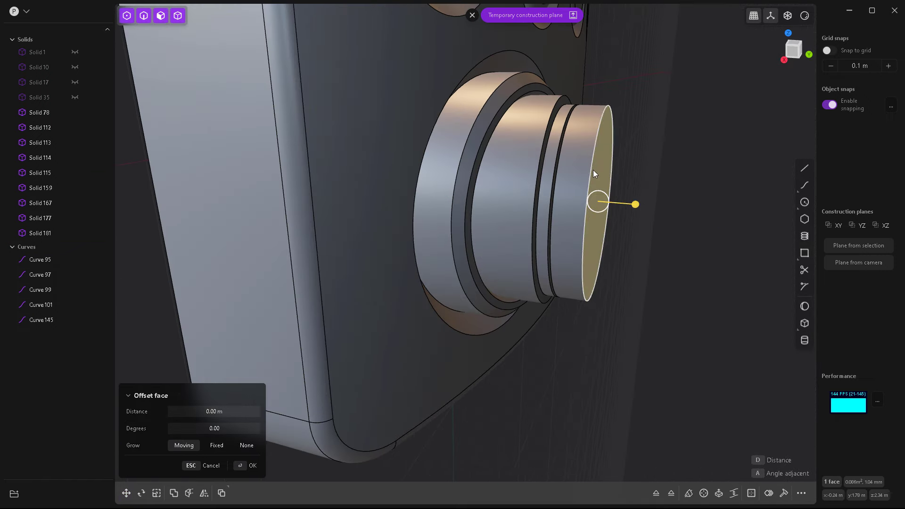
Step: Extrude the disc's front face with about a 16° taper to form a cap
{"action": "left_click", "coordinate": [585, 188]}
{"action": "key", "text": "g"}
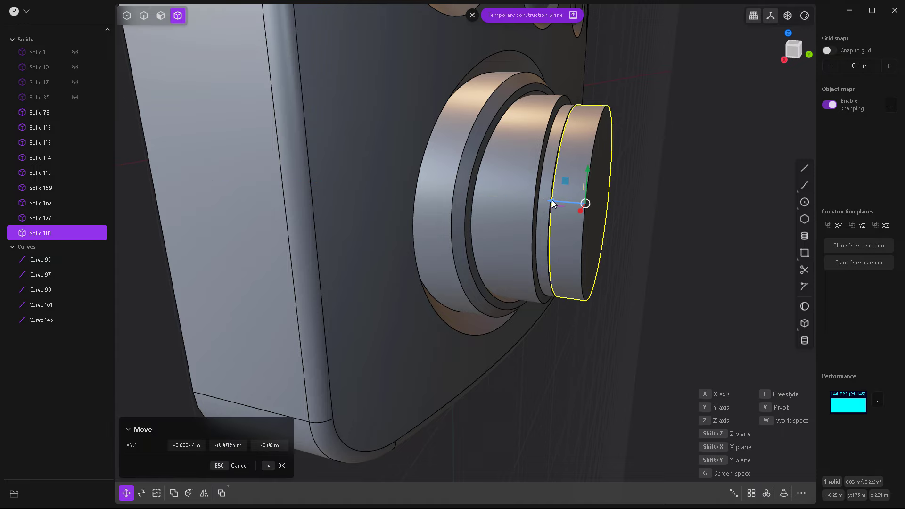
{"action": "middle_click_drag", "start_coordinate": [572, 203], "coordinate": [569, 234]}
{"action": "key", "text": "3"}
{"action": "left_click", "coordinate": [570, 233]}
{"action": "key", "text": "o"}
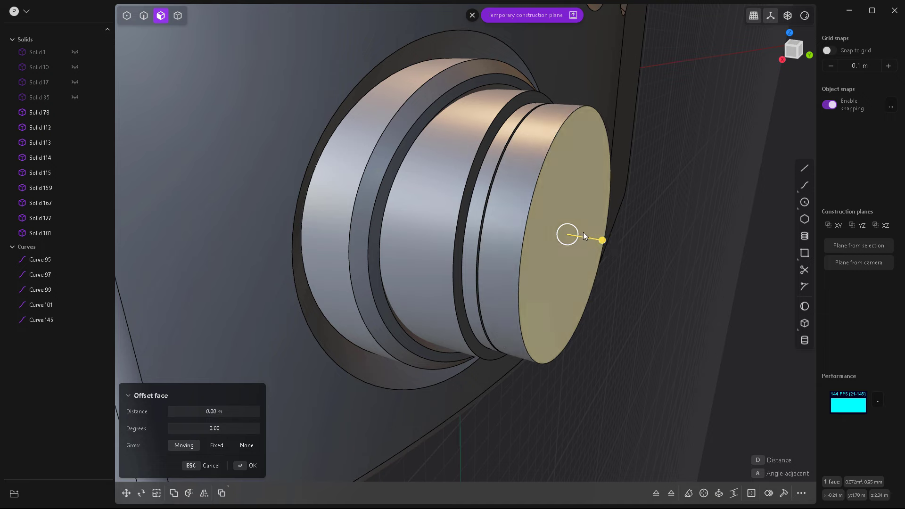
{"action": "key", "text": "d"}
{"action": "key", "text": "e"}
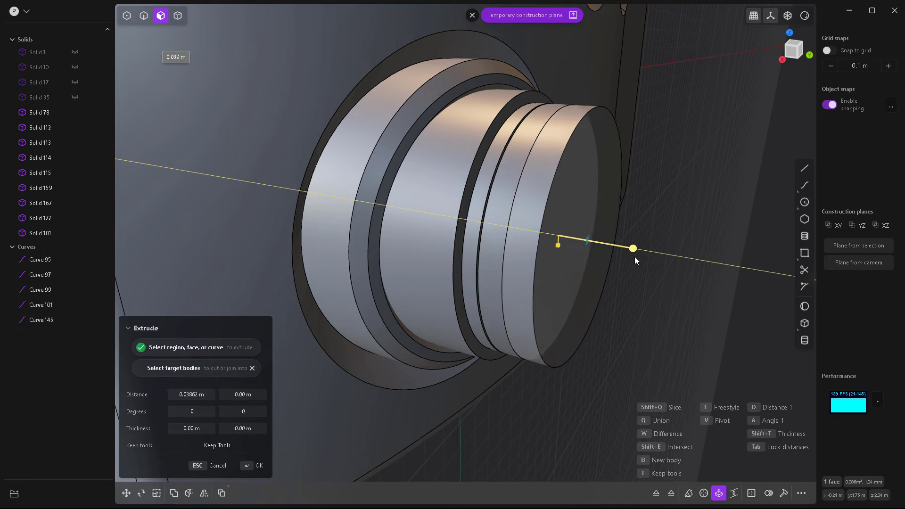
{"action": "left_click", "coordinate": [638, 257]}
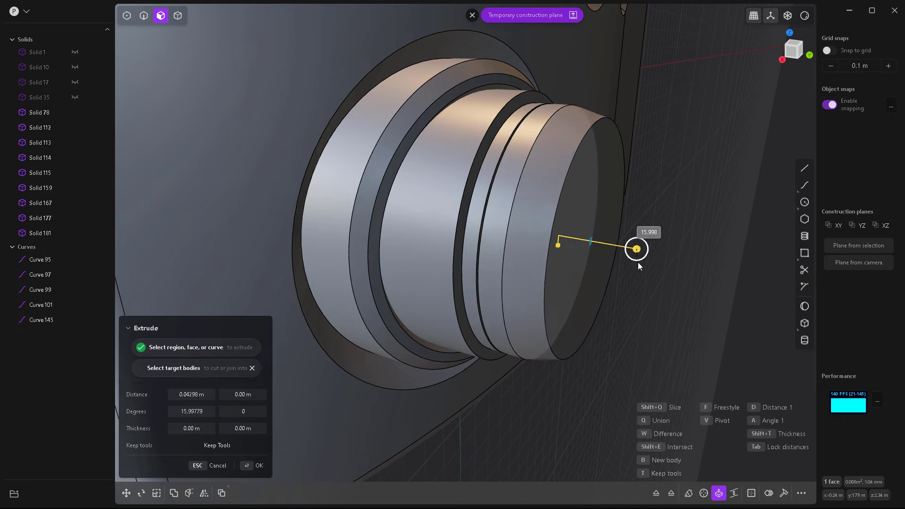
{"action": "key", "text": "Return"}
Step: Select the stepped disc together with the cap and briefly move both pieces
{"action": "mouse_move", "coordinate": [633, 285]}
{"action": "middle_mouse_down"}
{"action": "mouse_move", "coordinate": [518, 308]}
{"action": "mouse_move", "coordinate": [636, 227]}
{"action": "middle_mouse_up"}
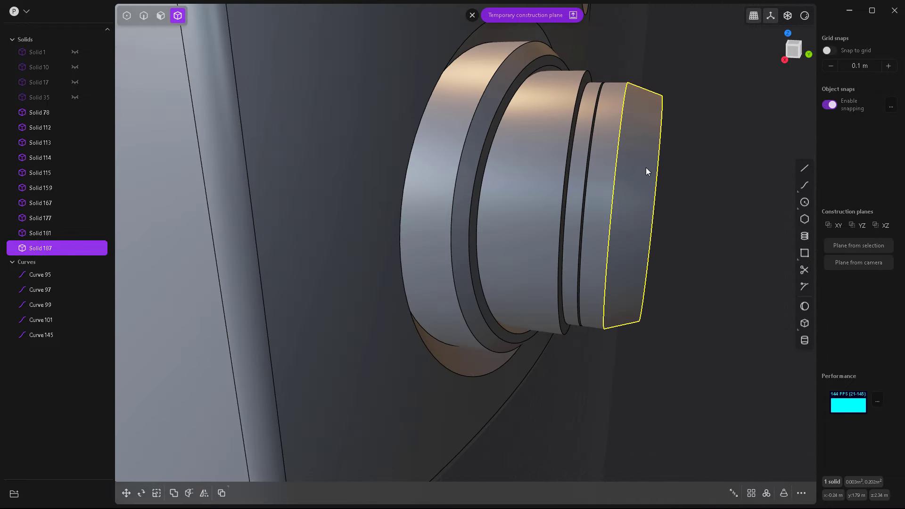
{"action": "key", "text": "4"}
{"action": "left_click", "coordinate": [635, 154], "text": "shift"}
{"action": "key", "text": "g"}
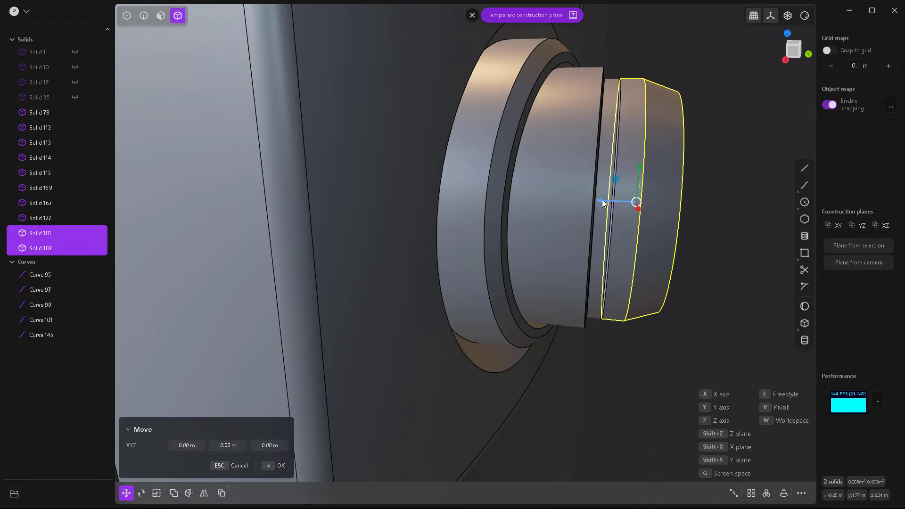
{"action": "mouse_move", "coordinate": [608, 203]}
{"action": "middle_mouse_down"}
{"action": "mouse_move", "coordinate": [680, 231]}
{"action": "mouse_move", "coordinate": [388, 200]}
{"action": "middle_mouse_up"}
{"action": "key", "text": "Escape"}
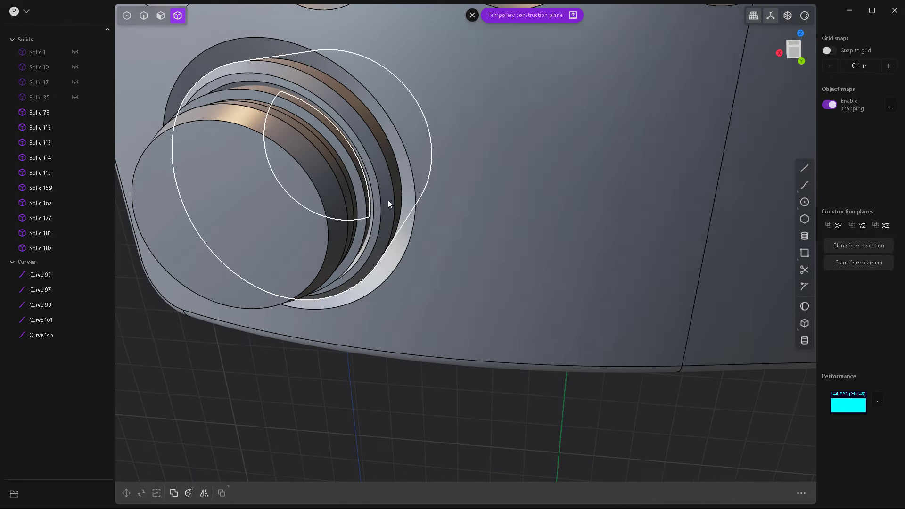
Step: Round the recess's circular edge with a fillet of about 0.011 m
{"action": "scroll", "coordinate": [372, 184], "scroll_direction": "up", "scroll_amount": 3}
{"action": "key", "text": "2"}
{"action": "left_click", "coordinate": [354, 165]}
{"action": "key", "text": "f"}
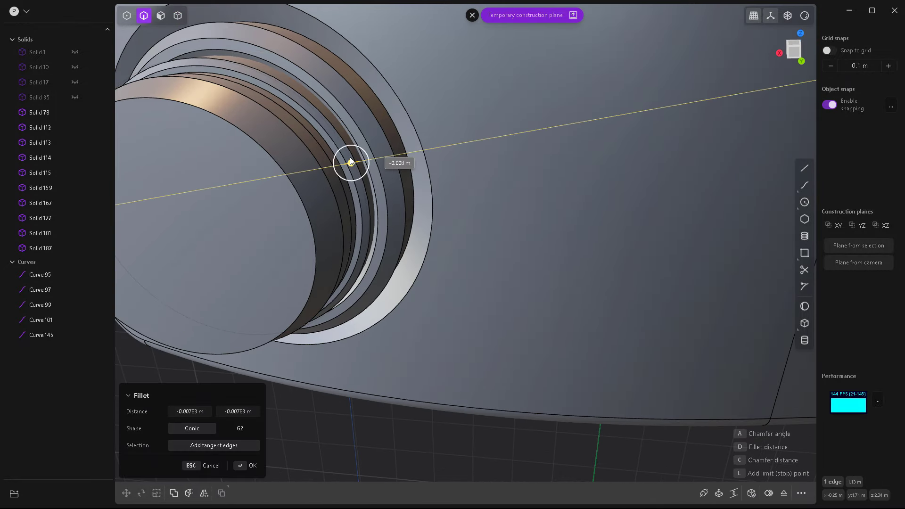
{"action": "left_click_drag", "start_coordinate": [354, 163], "coordinate": [350, 157]}
{"action": "mouse_move", "coordinate": [363, 226]}
{"action": "middle_mouse_down"}
{"action": "mouse_move", "coordinate": [273, 154]}
{"action": "mouse_move", "coordinate": [243, 148]}
{"action": "middle_mouse_up"}
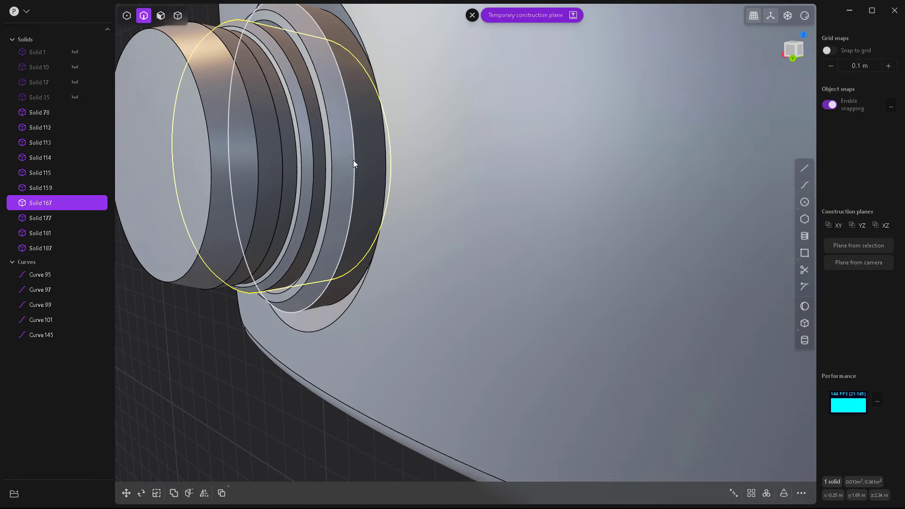
{"action": "scroll", "coordinate": [353, 159], "scroll_direction": "up", "scroll_amount": 3}
{"action": "left_click_drag", "start_coordinate": [409, 95], "coordinate": [408, 91]}
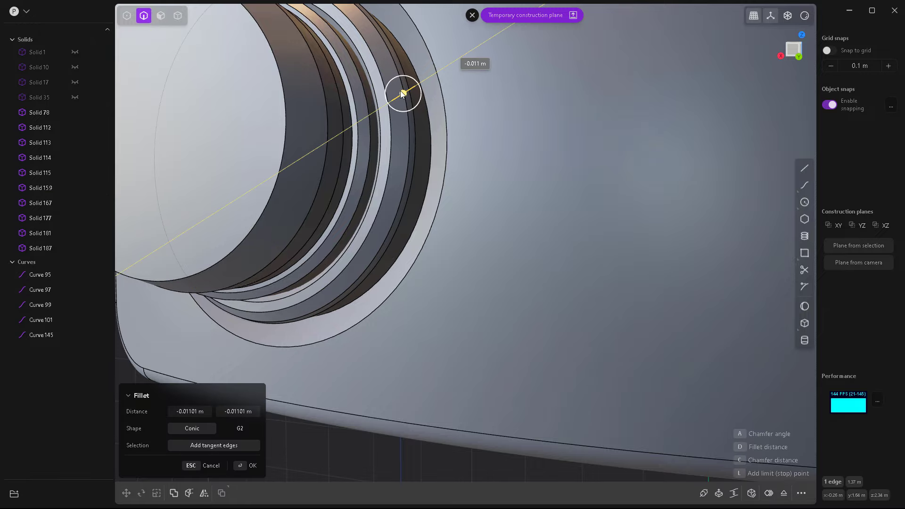
{"action": "key", "text": "Return"}
{"action": "scroll", "coordinate": [426, 202], "scroll_direction": "down", "scroll_amount": 5}
{"action": "scroll", "coordinate": [401, 239], "scroll_direction": "down", "scroll_amount": 5}
{"action": "scroll", "coordinate": [402, 242], "scroll_direction": "up", "scroll_amount": 5}
Step: Draw a thin cylindrical pin and position it across the dial's rim
{"action": "left_click", "coordinate": [805, 340]}
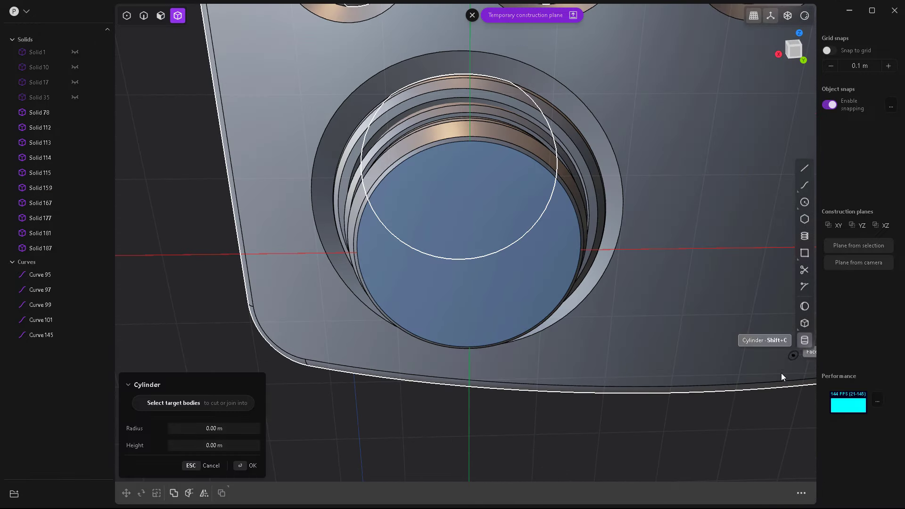
{"action": "left_click", "coordinate": [474, 258]}
{"action": "left_click", "coordinate": [476, 309]}
{"action": "key", "text": "g"}
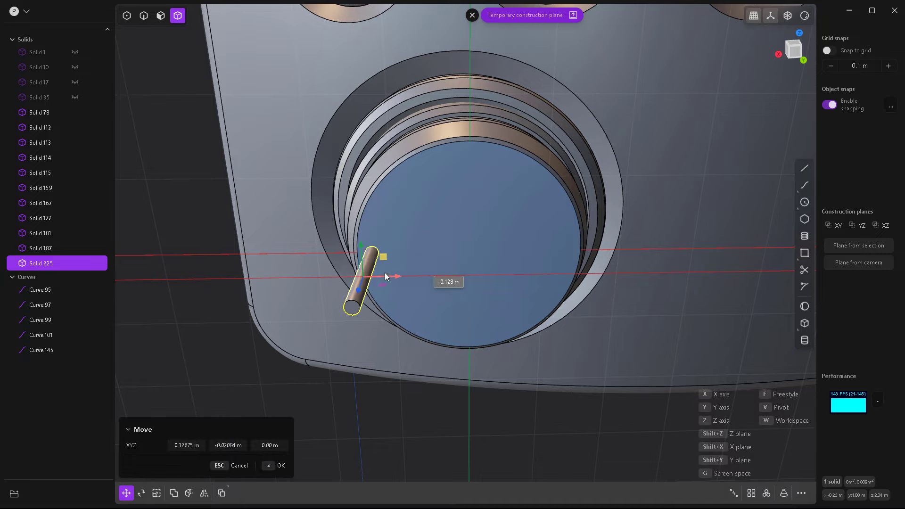
{"action": "middle_click_drag", "start_coordinate": [385, 272], "coordinate": [511, 369]}
{"action": "key", "text": "7"}
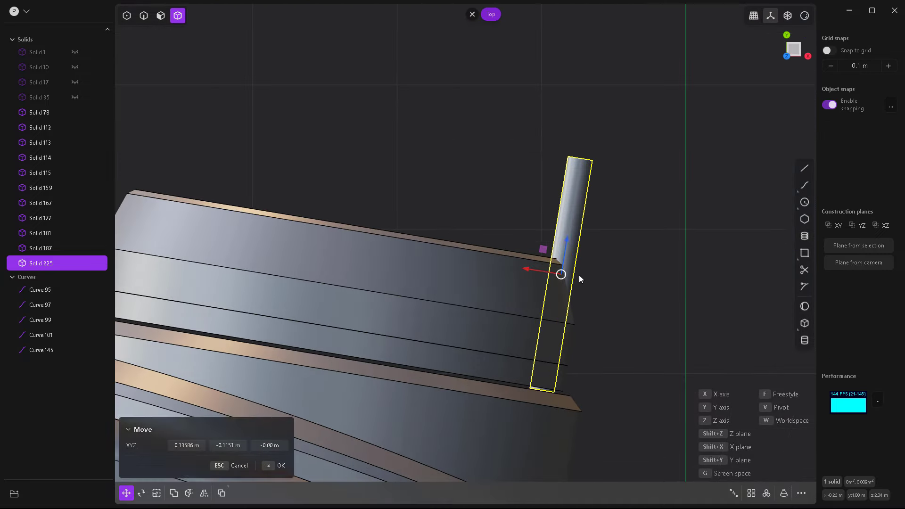
{"action": "key", "text": "r"}
{"action": "left_click", "coordinate": [585, 229]}
{"action": "key", "text": "g"}
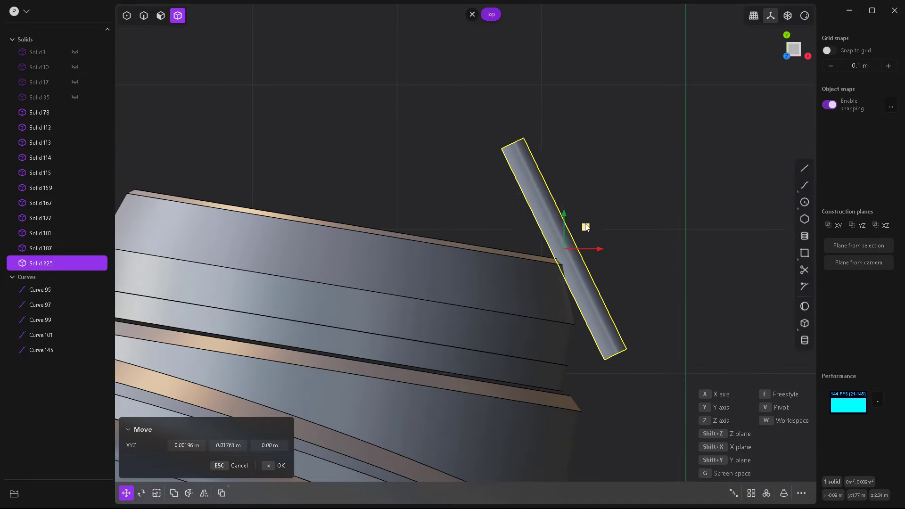
{"action": "mouse_move", "coordinate": [584, 229]}
{"action": "middle_mouse_down"}
{"action": "mouse_move", "coordinate": [465, 231]}
{"action": "mouse_move", "coordinate": [434, 156]}
{"action": "middle_mouse_up"}
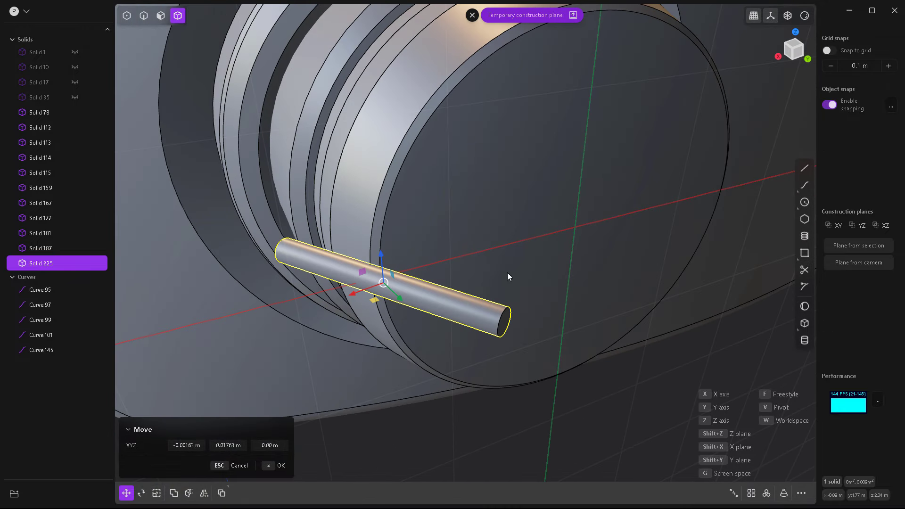
{"action": "key", "text": "Return"}
Step: Try a boolean with the dial's tapered cap as target, then cancel it and inspect the dial from below
{"action": "left_click", "coordinate": [436, 86]}
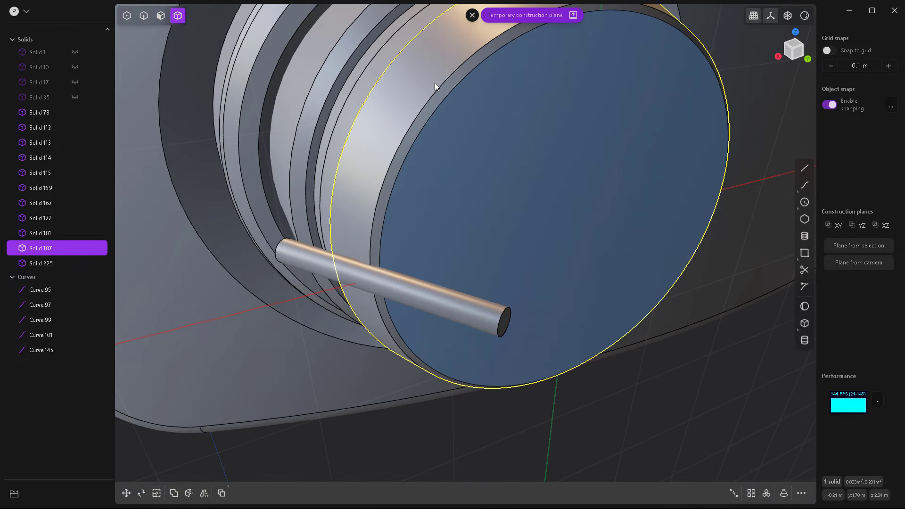
{"action": "key", "text": "b"}
{"action": "mouse_move", "coordinate": [386, 302]}
{"action": "middle_mouse_down"}
{"action": "mouse_move", "coordinate": [405, 320]}
{"action": "mouse_move", "coordinate": [350, 297]}
{"action": "mouse_move", "coordinate": [450, 375]}
{"action": "middle_mouse_up"}
{"action": "key", "text": "r"}
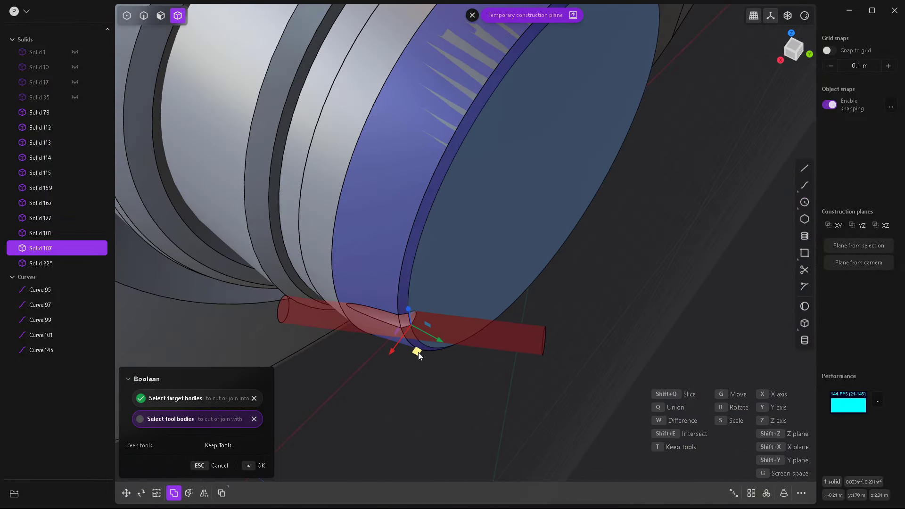
{"action": "key", "text": "g"}
{"action": "key", "text": "KP_1"}
{"action": "key", "text": "Escape"}
{"action": "scroll", "coordinate": [453, 330], "scroll_direction": "down", "scroll_amount": 5}
{"action": "middle_click_drag", "start_coordinate": [459, 374], "coordinate": [514, 446]}
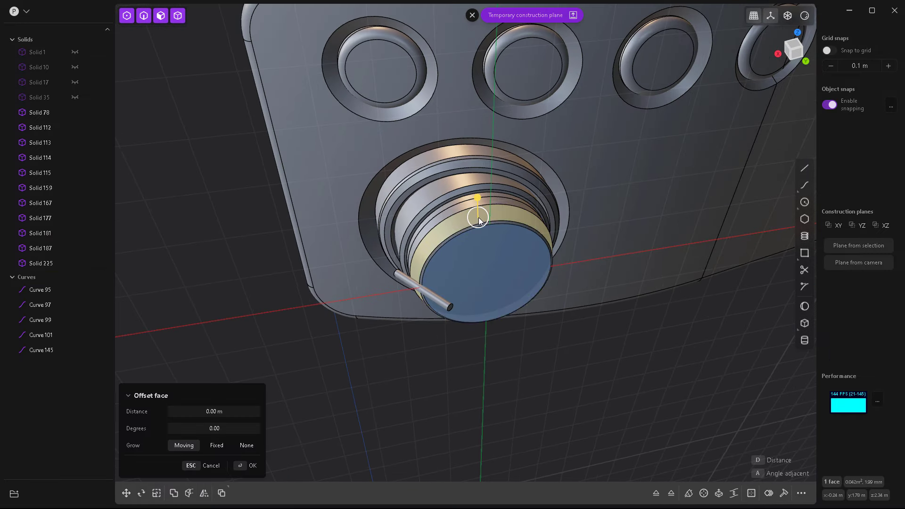
{"action": "left_click_drag", "start_coordinate": [479, 216], "coordinate": [530, 285]}
Step: Radially array the pin around the dial centre into a ring of 33 pins
{"action": "left_click", "coordinate": [424, 290]}
{"action": "key", "text": "KP_1"}
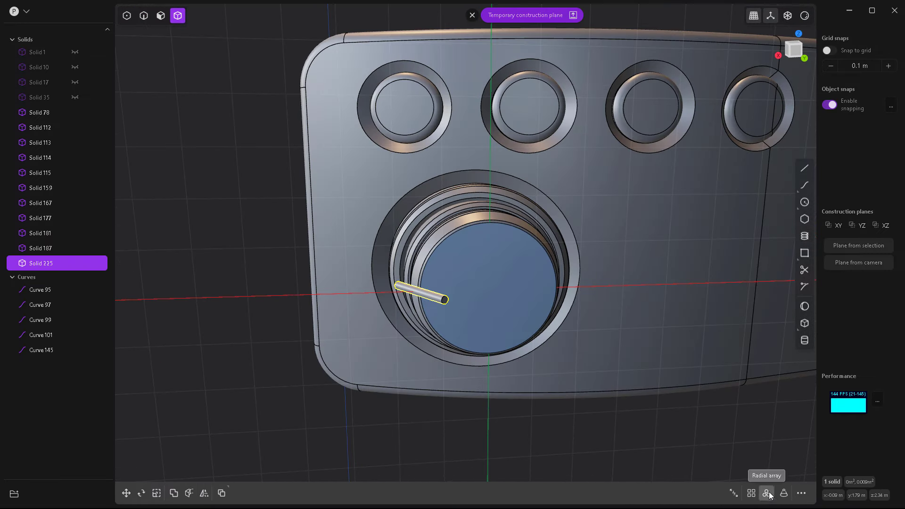
{"action": "left_click", "coordinate": [766, 494]}
{"action": "left_click", "coordinate": [490, 291]}
{"action": "mouse_move", "coordinate": [489, 290]}
{"action": "middle_mouse_down"}
{"action": "mouse_move", "coordinate": [470, 366]}
{"action": "mouse_move", "coordinate": [302, 363]}
{"action": "mouse_move", "coordinate": [542, 374]}
{"action": "middle_mouse_up"}
{"action": "key", "text": "KP_1"}
{"action": "scroll", "coordinate": [469, 366], "scroll_direction": "up", "scroll_amount": 20, "text": "shift"}
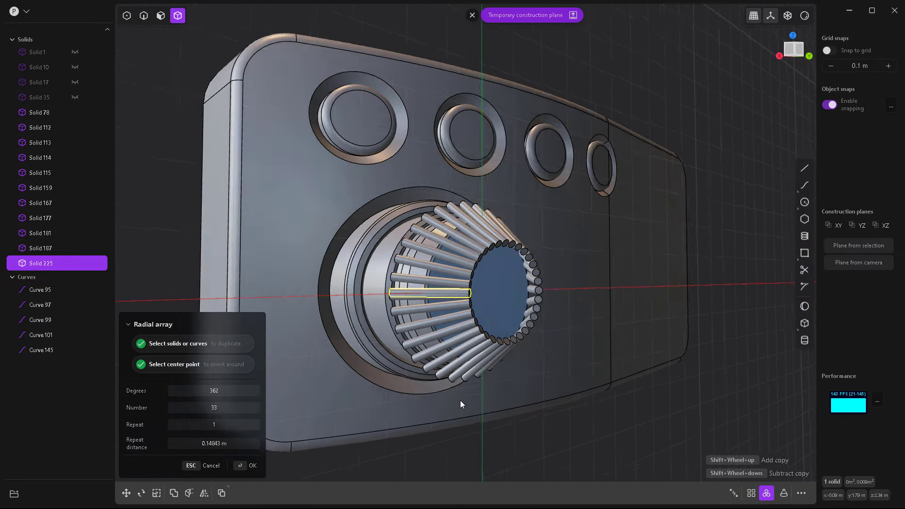
{"action": "key", "text": "Return"}
{"action": "key", "text": "KP_1"}
{"action": "key", "text": "Escape"}
Step: Cut the ring of pins out of the dial's cap disc with a boolean
{"action": "left_click", "coordinate": [489, 286]}
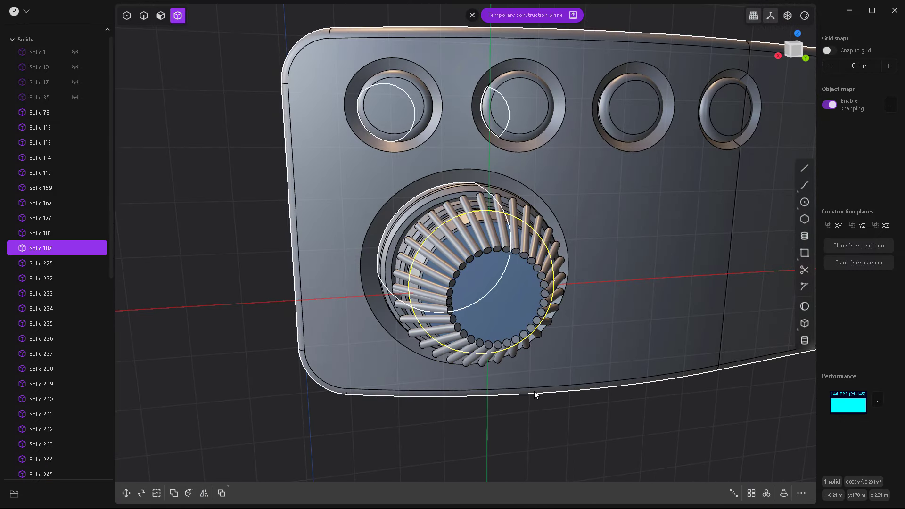
{"action": "middle_click_drag", "start_coordinate": [533, 392], "coordinate": [578, 307]}
{"action": "key", "text": "b"}
{"action": "left_click_drag", "start_coordinate": [600, 183], "coordinate": [475, 431]}
{"action": "middle_click_drag", "start_coordinate": [545, 380], "coordinate": [466, 154]}
{"action": "key", "text": "KP_1"}
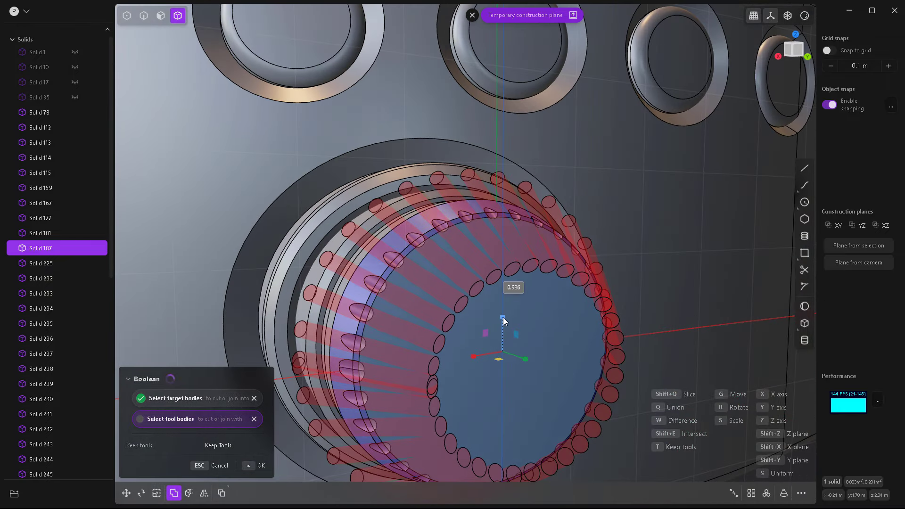
{"action": "middle_click_drag", "start_coordinate": [503, 318], "coordinate": [480, 322]}
{"action": "scroll", "coordinate": [486, 330], "scroll_direction": "down", "scroll_amount": 3}
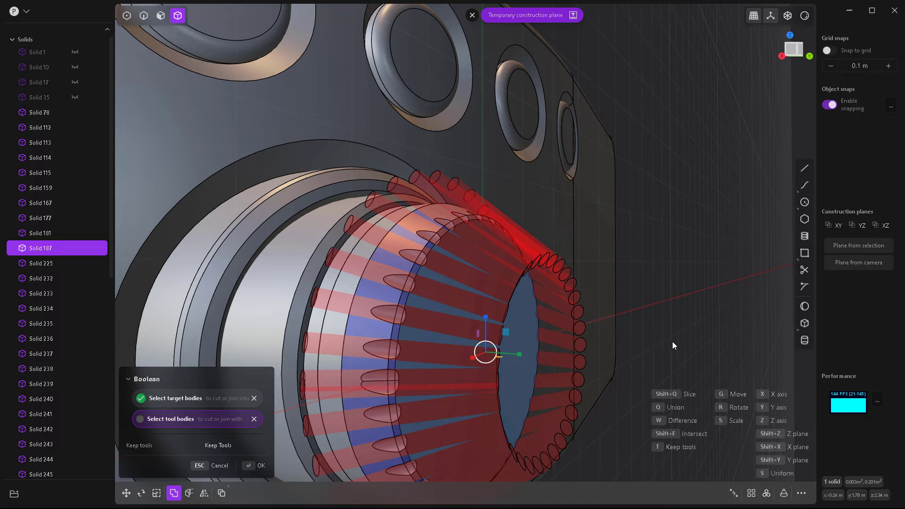
{"action": "middle_click_drag", "start_coordinate": [485, 349], "coordinate": [499, 188]}
{"action": "key", "text": "Return"}
{"action": "scroll", "coordinate": [500, 296], "scroll_direction": "up", "scroll_amount": 3}
Step: Undo back to a single pin and rebuild a denser radial array of rods
{"action": "key", "text": "ctrl+z"}
{"action": "scroll", "coordinate": [482, 309], "scroll_direction": "down", "scroll_amount": 3}
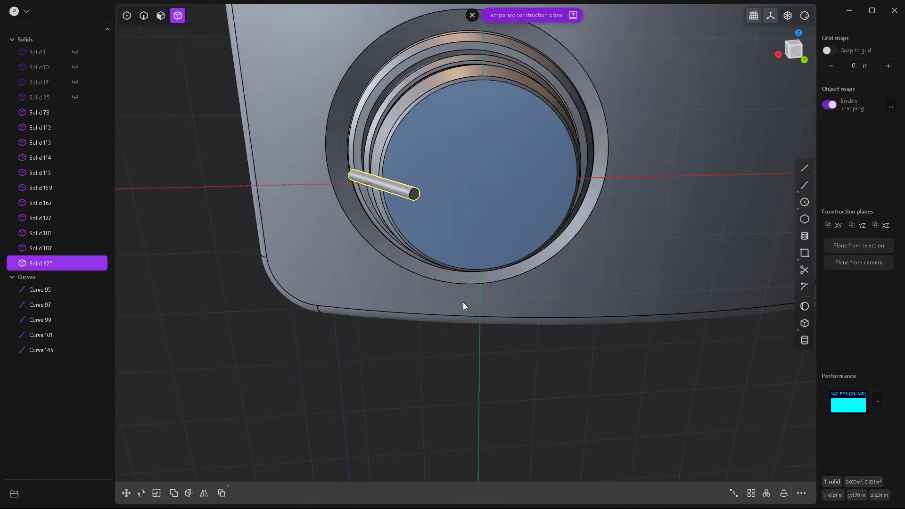
{"action": "middle_click_drag", "start_coordinate": [463, 301], "coordinate": [389, 278]}
{"action": "left_click", "coordinate": [407, 183]}
{"action": "left_click", "coordinate": [767, 493]}
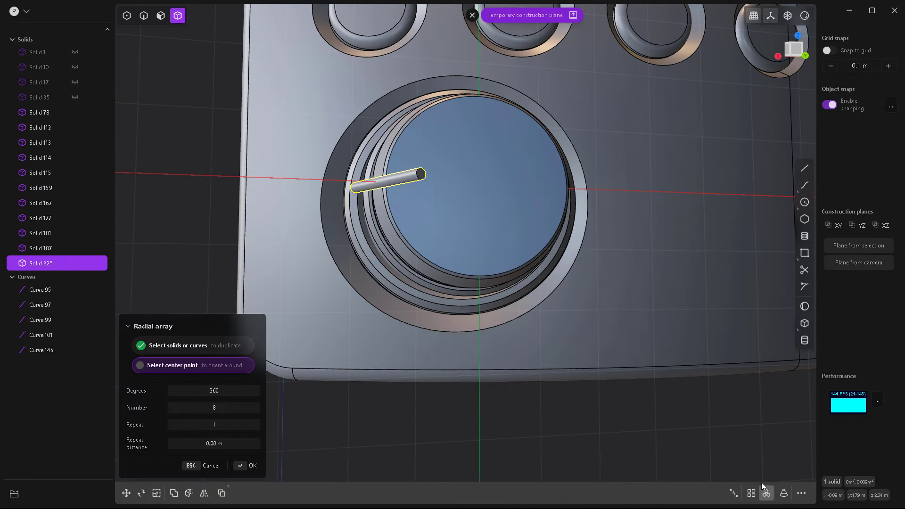
{"action": "left_click", "coordinate": [479, 186]}
{"action": "scroll", "coordinate": [480, 186], "scroll_direction": "up", "scroll_amount": 18, "text": "shift"}
{"action": "scroll", "coordinate": [479, 186], "scroll_direction": "up", "scroll_amount": 6, "text": "shift"}
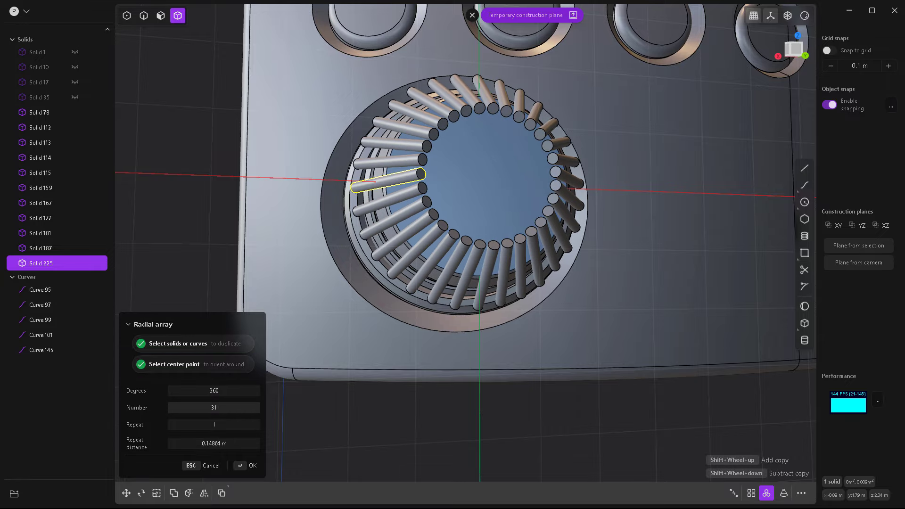
{"action": "key", "text": "Return"}
{"action": "mouse_move", "coordinate": [374, 424]}
{"action": "middle_mouse_down"}
{"action": "mouse_move", "coordinate": [511, 269]}
{"action": "mouse_move", "coordinate": [666, 124]}
{"action": "middle_mouse_up"}
Step: Subtract the rods from Solid 187 and orbit to check the knurled cut preview
{"action": "key", "text": "shift+b"}
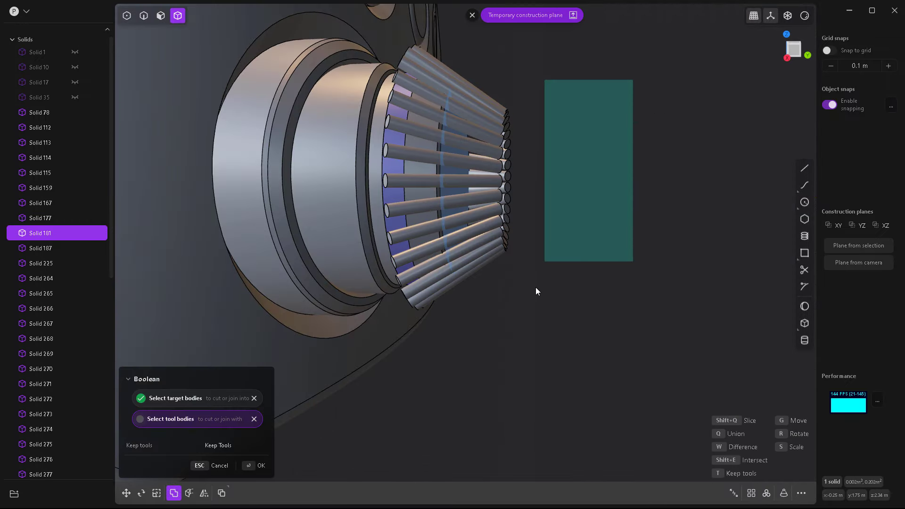
{"action": "mouse_move", "coordinate": [552, 299]}
{"action": "middle_mouse_down"}
{"action": "mouse_move", "coordinate": [526, 305]}
{"action": "mouse_move", "coordinate": [479, 355]}
{"action": "mouse_move", "coordinate": [564, 278]}
{"action": "middle_mouse_up"}
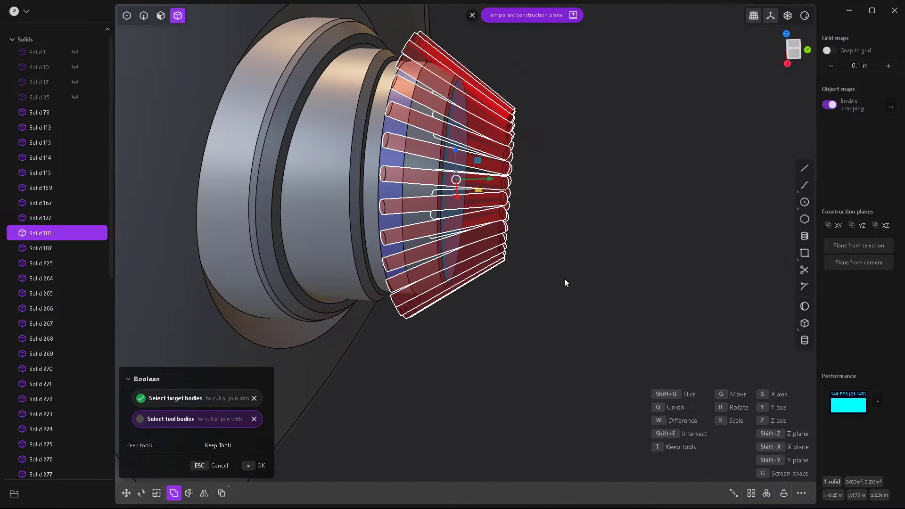
{"action": "left_click", "coordinate": [447, 155]}
{"action": "mouse_move", "coordinate": [494, 228]}
{"action": "middle_mouse_down"}
{"action": "mouse_move", "coordinate": [469, 323]}
{"action": "mouse_move", "coordinate": [398, 184]}
{"action": "mouse_move", "coordinate": [327, 278]}
{"action": "mouse_move", "coordinate": [424, 166]}
{"action": "middle_mouse_up"}
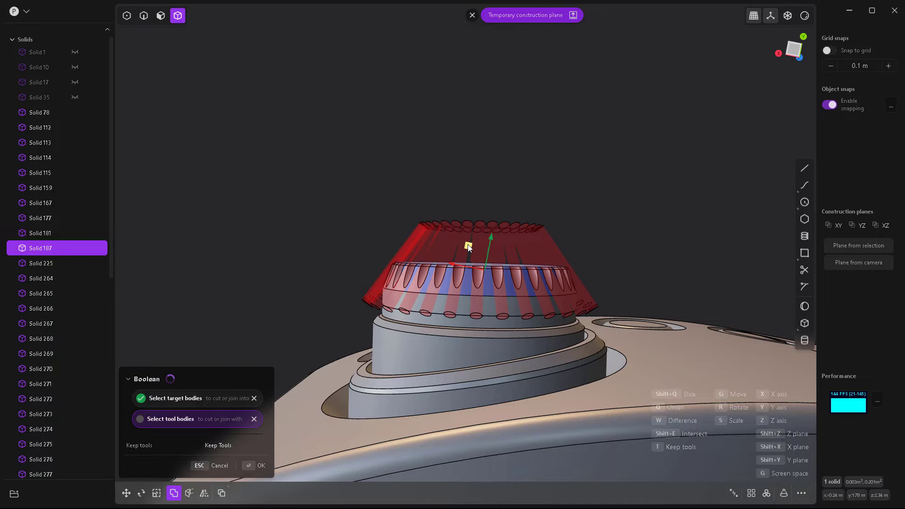
{"action": "mouse_move", "coordinate": [468, 245]}
{"action": "middle_mouse_down"}
{"action": "mouse_move", "coordinate": [460, 345]}
{"action": "mouse_move", "coordinate": [542, 290]}
{"action": "mouse_move", "coordinate": [437, 315]}
{"action": "mouse_move", "coordinate": [518, 353]}
{"action": "mouse_move", "coordinate": [516, 307]}
{"action": "mouse_move", "coordinate": [480, 188]}
{"action": "middle_mouse_up"}
Step: Apply the knurl cut, then cut a centre hole into the dial and fillet its rim
{"action": "key", "text": "Return"}
{"action": "left_click", "coordinate": [480, 187]}
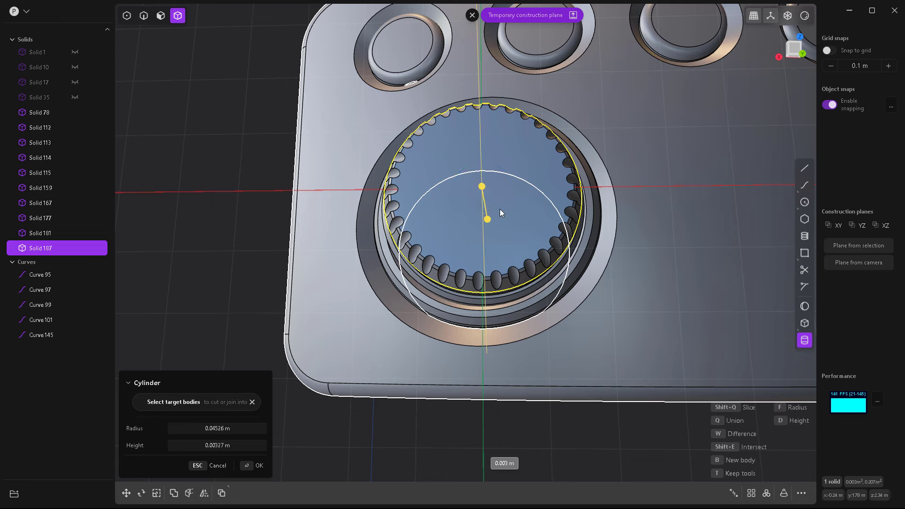
{"action": "left_click", "coordinate": [497, 213]}
{"action": "left_click", "coordinate": [492, 181]}
{"action": "scroll", "coordinate": [492, 180], "scroll_direction": "up", "scroll_amount": 3}
{"action": "key", "text": "f"}
{"action": "left_click_drag", "start_coordinate": [498, 166], "coordinate": [499, 157]}
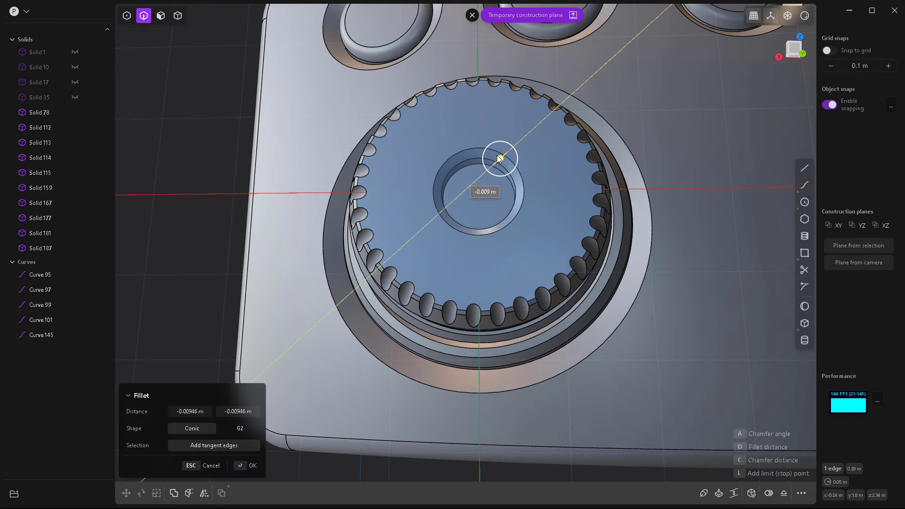
Step: Create a new cylinder centred in the hole with a radius fitting its opening
{"action": "key", "text": "Return"}
{"action": "left_click", "coordinate": [804, 340]}
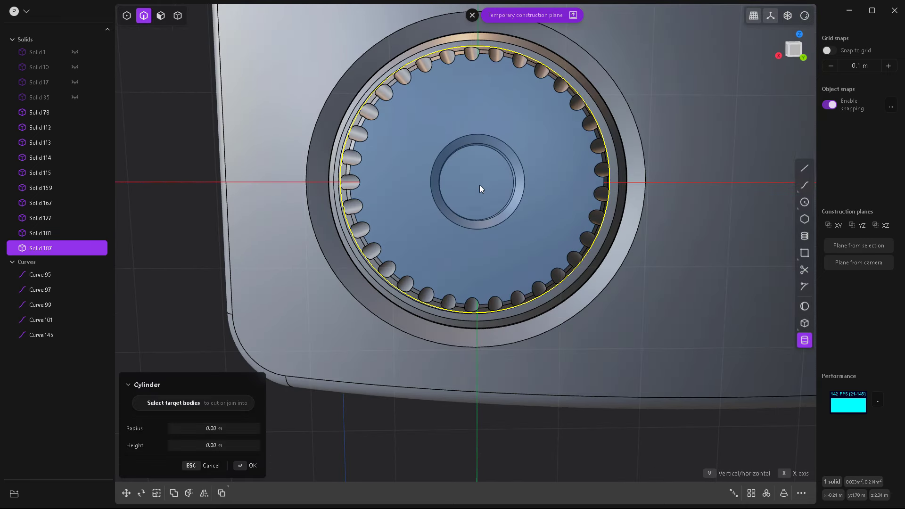
{"action": "left_click", "coordinate": [500, 207]}
{"action": "middle_click_drag", "start_coordinate": [509, 282], "coordinate": [472, 296]}
{"action": "scroll", "coordinate": [472, 296], "scroll_direction": "down", "scroll_amount": 3}
{"action": "key", "text": "Return"}
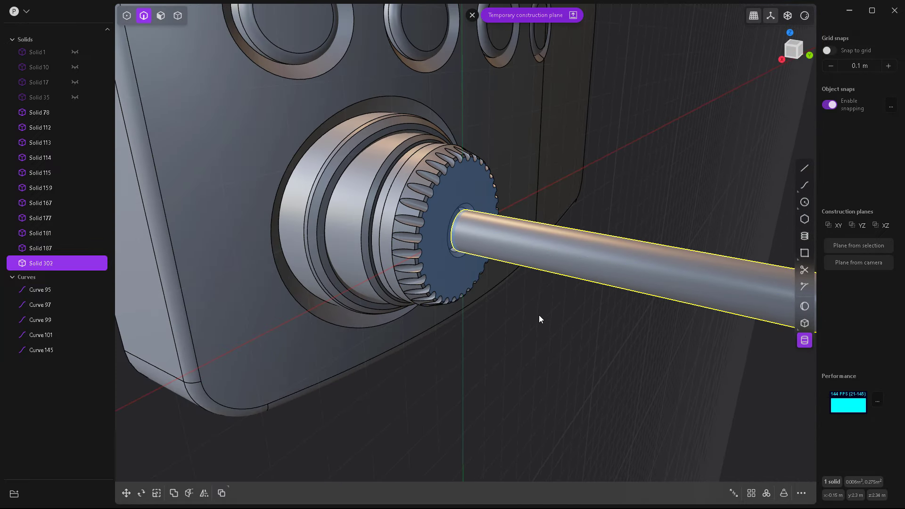
{"action": "middle_click_drag", "start_coordinate": [539, 315], "coordinate": [635, 276]}
Step: Scale the cylinder down to a thin disc and move it into the dial's hole
{"action": "key", "text": "s"}
{"action": "key", "text": "g"}
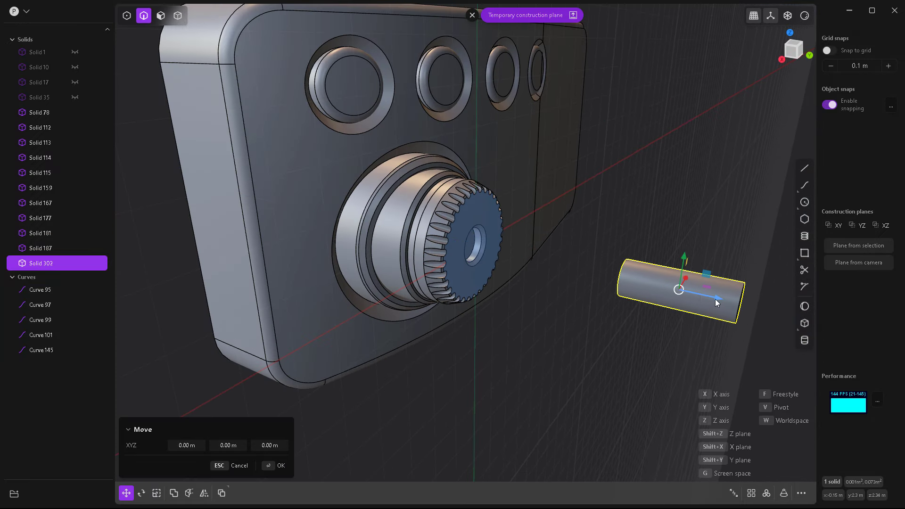
{"action": "key", "text": "s"}
{"action": "scroll", "coordinate": [465, 234], "scroll_direction": "up", "scroll_amount": 5}
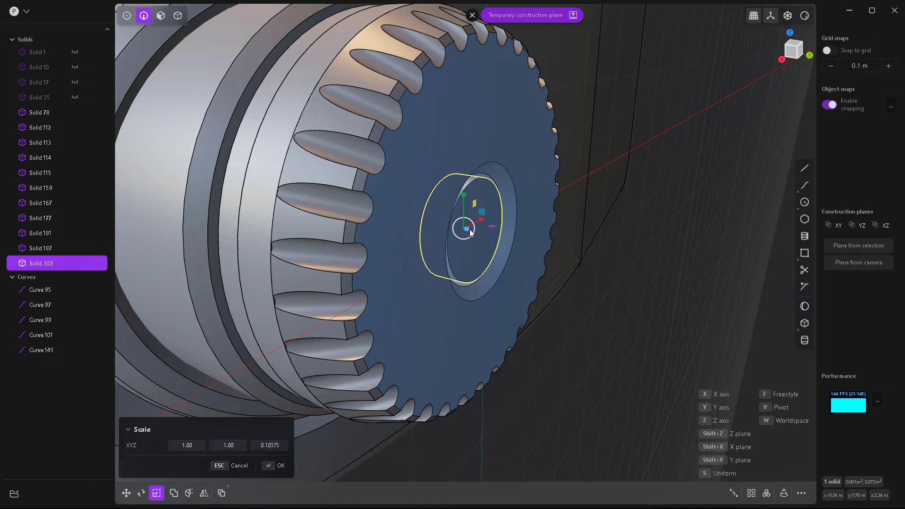
{"action": "key", "text": "g"}
{"action": "mouse_move", "coordinate": [452, 236]}
{"action": "middle_mouse_down"}
{"action": "mouse_move", "coordinate": [486, 235]}
{"action": "mouse_move", "coordinate": [491, 263]}
{"action": "mouse_move", "coordinate": [482, 182]}
{"action": "middle_mouse_up"}
{"action": "key", "text": "s"}
Step: Fillet the disc's rim edge and nudge the screw head into place in the hole
{"action": "key", "text": "Return"}
{"action": "left_click", "coordinate": [479, 176]}
{"action": "key", "text": "f"}
{"action": "left_click_drag", "start_coordinate": [480, 177], "coordinate": [482, 188]}
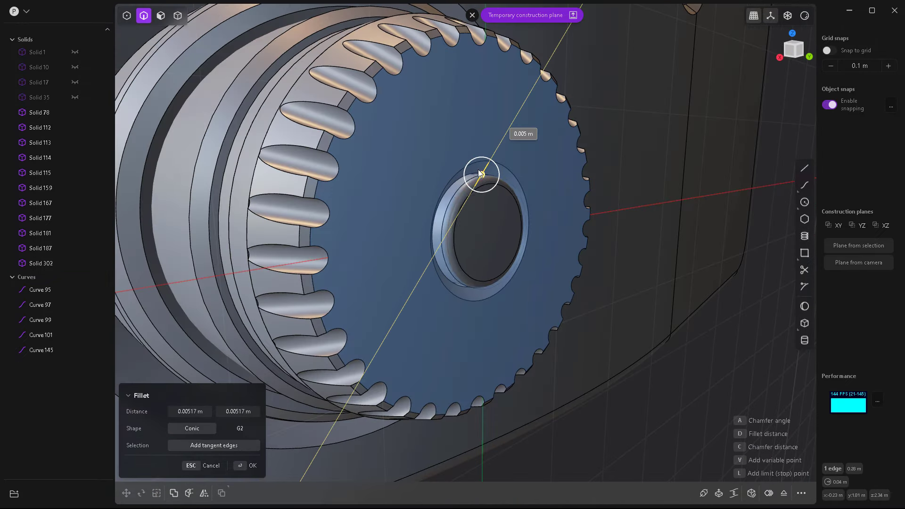
{"action": "key", "text": "Escape"}
{"action": "left_click", "coordinate": [491, 236]}
{"action": "key", "text": "g"}
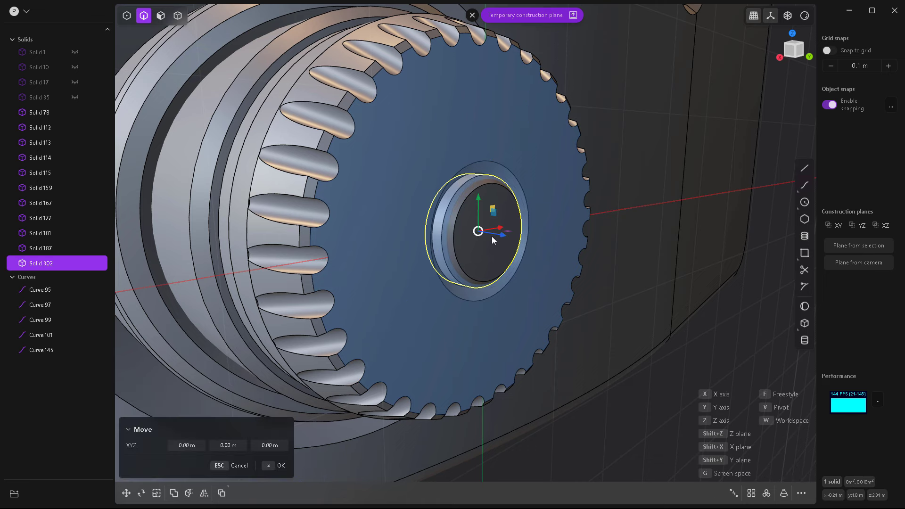
{"action": "middle_click_drag", "start_coordinate": [495, 234], "coordinate": [464, 259]}
{"action": "key", "text": "Return"}
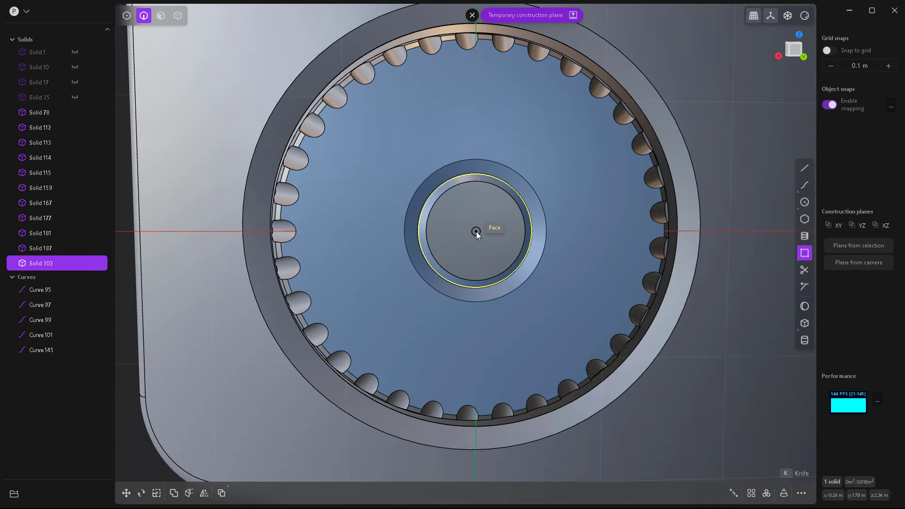
Step: Draw a thin rectangle across the screw head and duplicate it rotated 90° into a cross
{"action": "left_click", "coordinate": [476, 231]}
{"action": "left_click", "coordinate": [527, 241]}
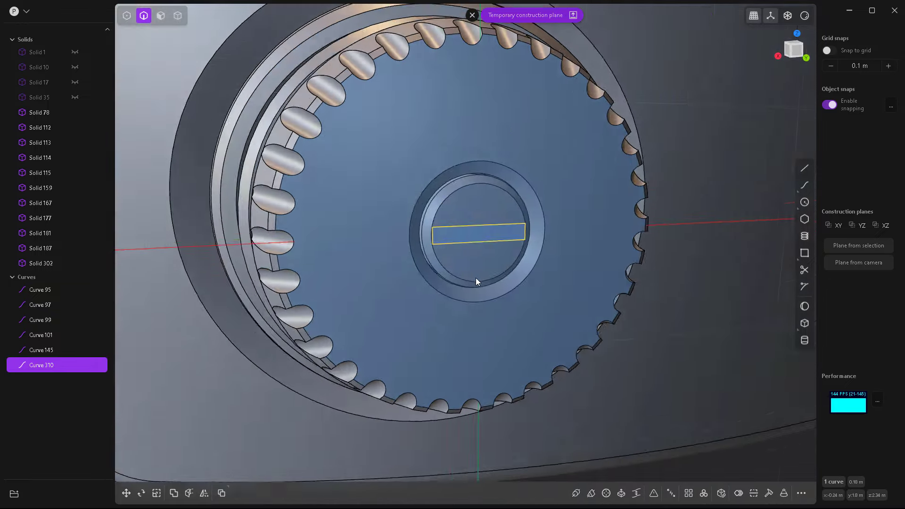
{"action": "middle_click_drag", "start_coordinate": [476, 278], "coordinate": [480, 242]}
{"action": "scroll", "coordinate": [480, 243], "scroll_direction": "up", "scroll_amount": 3}
{"action": "key", "text": "r"}
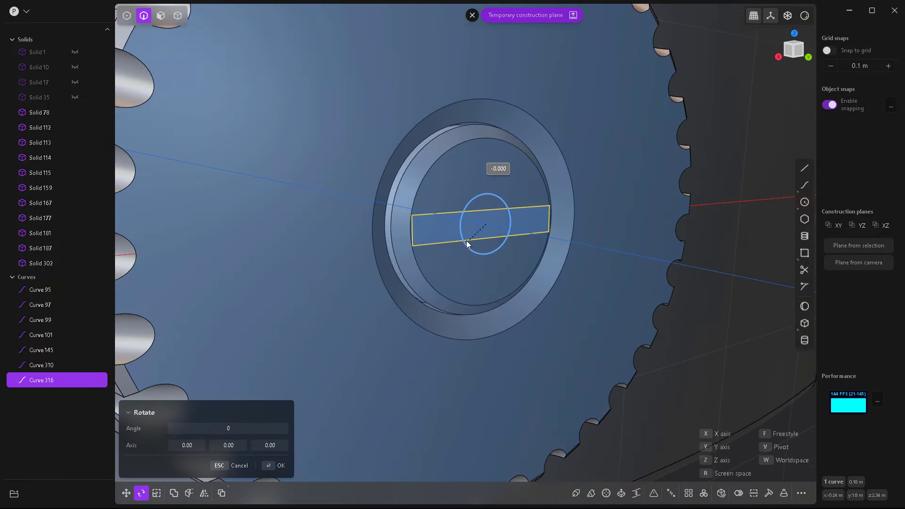
{"action": "left_click_drag", "start_coordinate": [468, 242], "coordinate": [443, 206]}
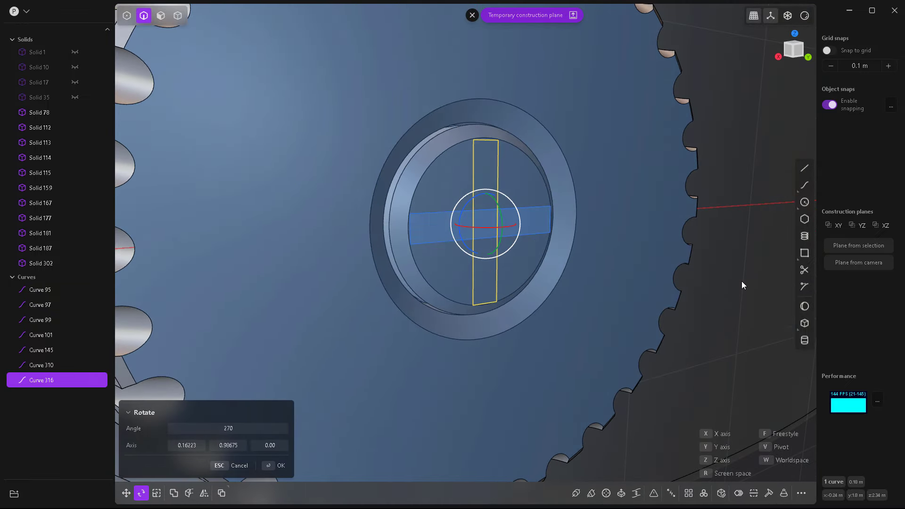
{"action": "key", "text": "Return"}
Step: Extrude the cross-shaped region into a solid
{"action": "left_click", "coordinate": [522, 230]}
{"action": "key", "text": "e"}
{"action": "middle_click_drag", "start_coordinate": [449, 236], "coordinate": [429, 241]}
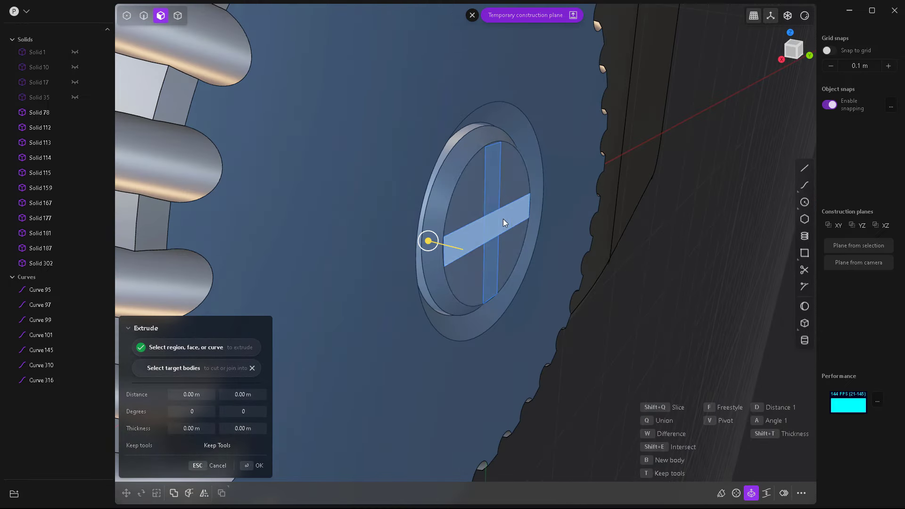
{"action": "left_click_drag", "start_coordinate": [428, 241], "coordinate": [477, 257]}
{"action": "key", "text": "KP_1"}
{"action": "key", "text": "Return"}
Step: Lengthen the top and bottom arms of the cross by offsetting their faces
{"action": "left_click_drag", "start_coordinate": [475, 163], "coordinate": [475, 109]}
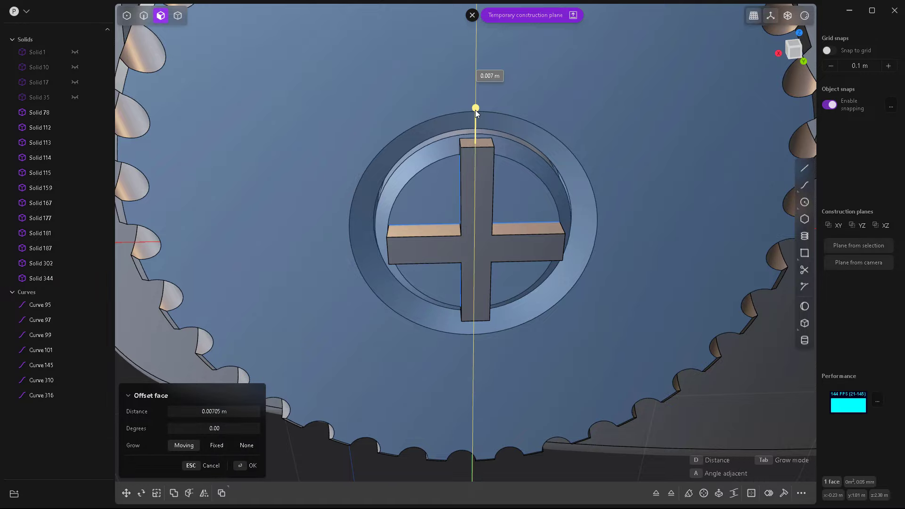
{"action": "mouse_move", "coordinate": [475, 110]}
{"action": "middle_mouse_down"}
{"action": "mouse_move", "coordinate": [355, 236]}
{"action": "mouse_move", "coordinate": [378, 210]}
{"action": "mouse_move", "coordinate": [511, 258]}
{"action": "mouse_move", "coordinate": [529, 281]}
{"action": "mouse_move", "coordinate": [482, 279]}
{"action": "middle_mouse_up"}
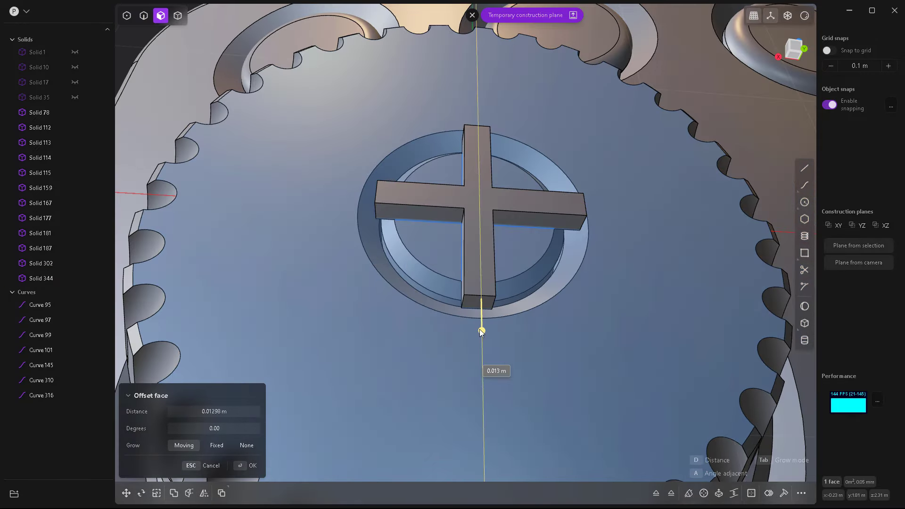
{"action": "middle_click_drag", "start_coordinate": [479, 329], "coordinate": [492, 306]}
{"action": "key", "text": "4"}
{"action": "scroll", "coordinate": [732, 381], "scroll_direction": "down", "scroll_amount": 5}
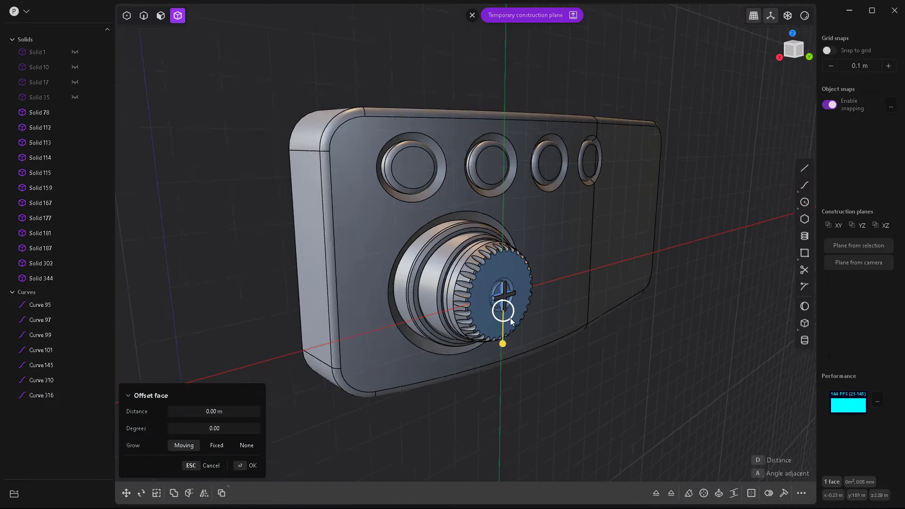
{"action": "scroll", "coordinate": [533, 328], "scroll_direction": "up", "scroll_amount": 5}
{"action": "scroll", "coordinate": [518, 328], "scroll_direction": "up", "scroll_amount": 3}
{"action": "key", "text": "Escape"}
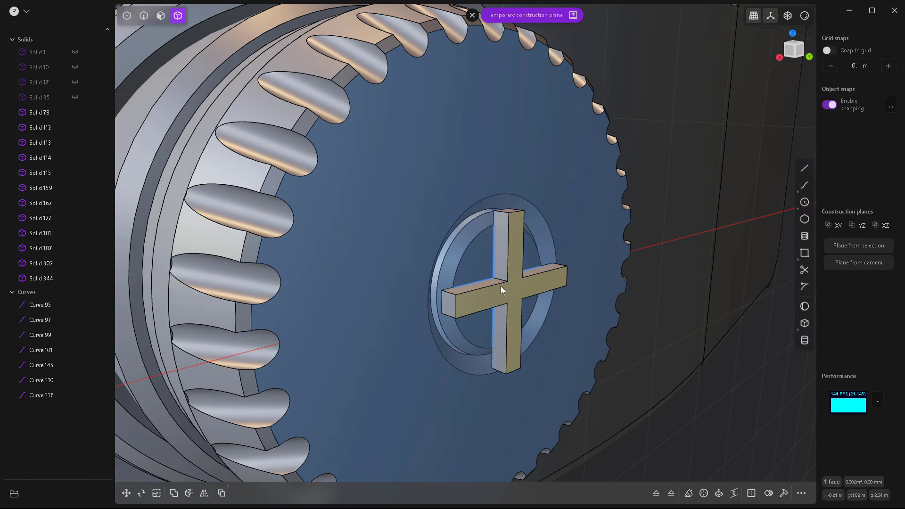
Step: Sink the cross solid into the screw head and select Solid 302 as the target
{"action": "left_click", "coordinate": [509, 302]}
{"action": "middle_click_drag", "start_coordinate": [508, 301], "coordinate": [547, 293]}
{"action": "key", "text": "g"}
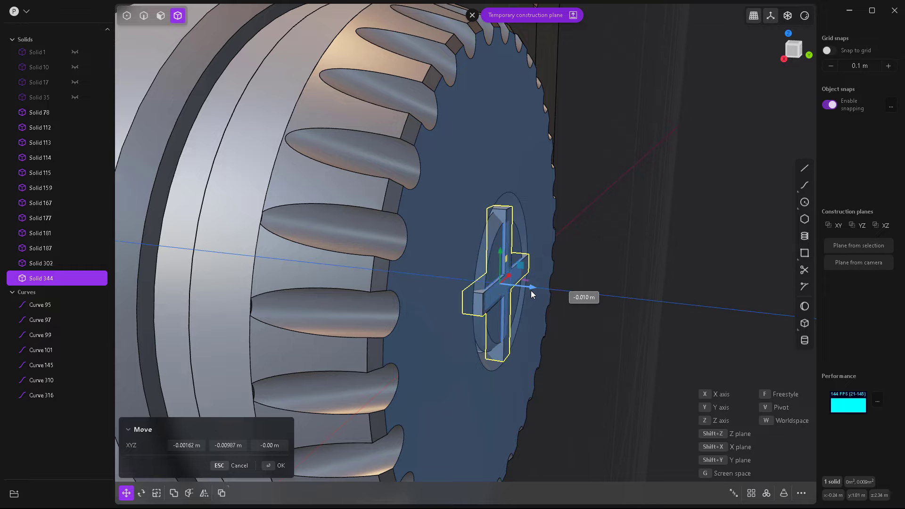
{"action": "key", "text": "s"}
{"action": "scroll", "coordinate": [542, 302], "scroll_direction": "up", "scroll_amount": 5}
{"action": "key", "text": "g"}
{"action": "left_click_drag", "start_coordinate": [517, 278], "coordinate": [534, 297]}
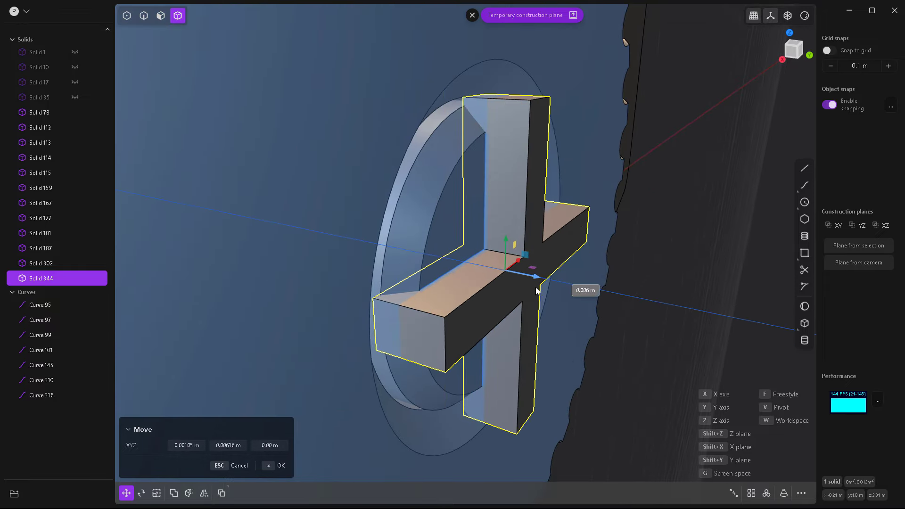
{"action": "middle_click_drag", "start_coordinate": [534, 297], "coordinate": [486, 278]}
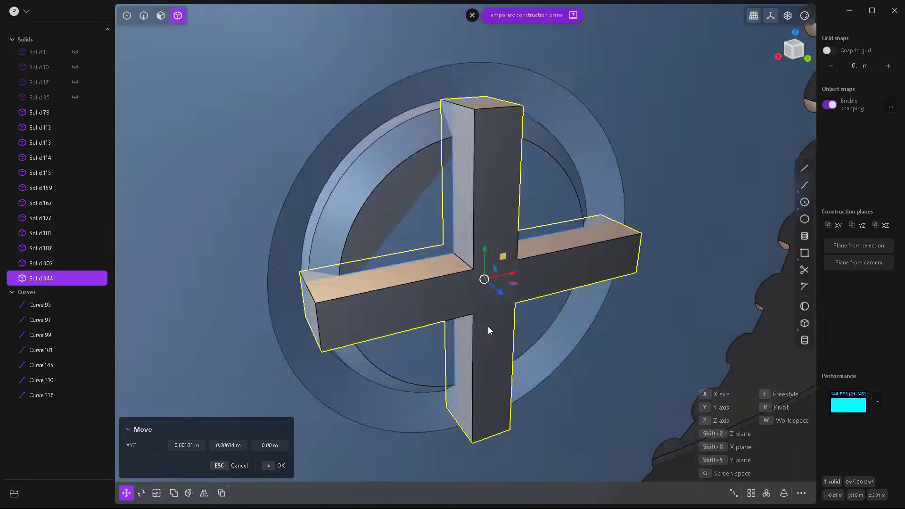
{"action": "left_click", "coordinate": [386, 200]}
{"action": "middle_click_drag", "start_coordinate": [429, 218], "coordinate": [518, 281]}
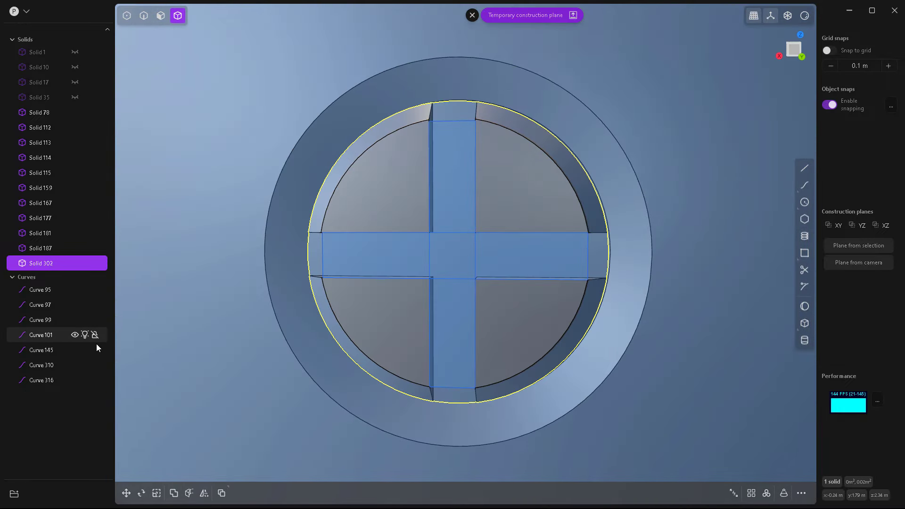
Step: Delete the leftover construction curves around the knob
{"action": "left_click", "coordinate": [40, 290]}
{"action": "left_click", "coordinate": [41, 380], "text": "shift"}
{"action": "key", "text": "Delete"}
{"action": "scroll", "coordinate": [434, 277], "scroll_direction": "down", "scroll_amount": 5}
{"action": "mouse_move", "coordinate": [435, 276]}
{"action": "middle_mouse_down"}
{"action": "mouse_move", "coordinate": [439, 264]}
{"action": "mouse_move", "coordinate": [538, 403]}
{"action": "mouse_move", "coordinate": [548, 278]}
{"action": "mouse_move", "coordinate": [468, 236]}
{"action": "mouse_move", "coordinate": [534, 214]}
{"action": "middle_mouse_up"}
{"action": "scroll", "coordinate": [548, 278], "scroll_direction": "up", "scroll_amount": 5}
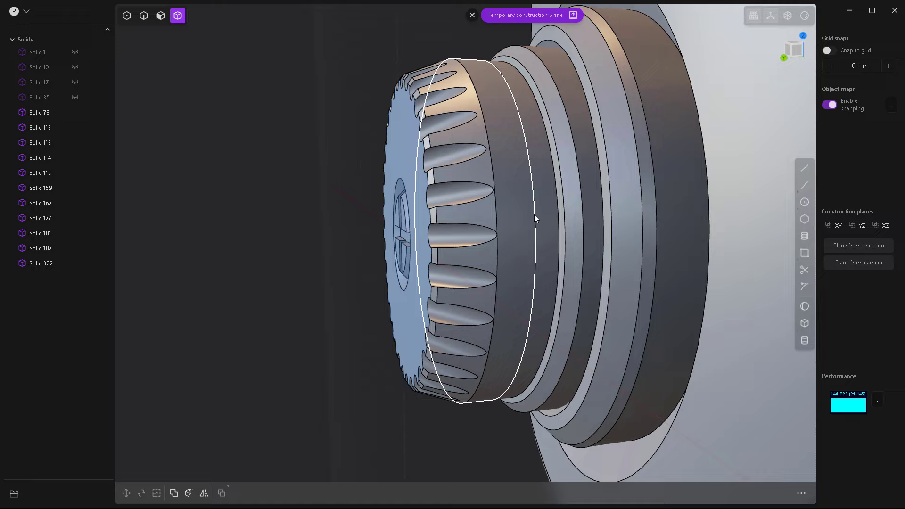
Step: Select the knurled ring, screw head and dial body, leaving a trial move unchanged
{"action": "left_click", "coordinate": [505, 214]}
{"action": "left_click", "coordinate": [406, 226]}
{"action": "key", "text": "g"}
{"action": "left_click", "coordinate": [421, 256]}
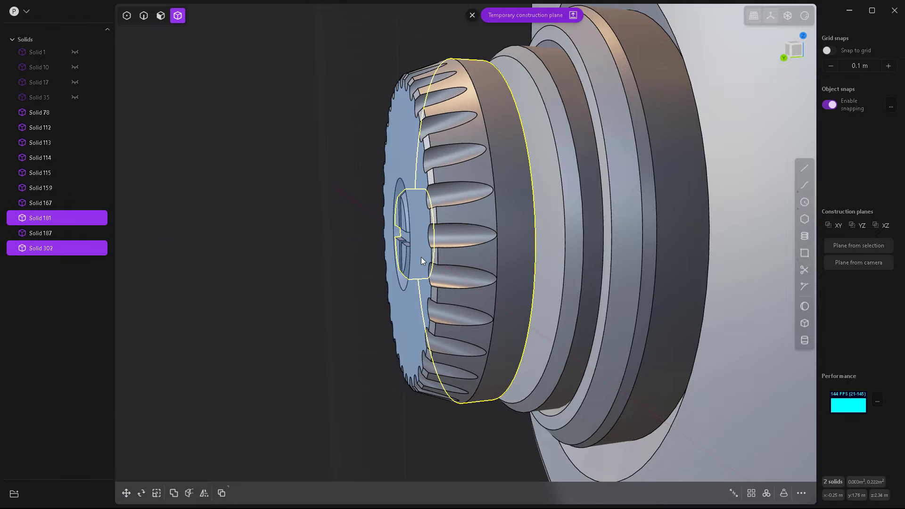
{"action": "mouse_move", "coordinate": [420, 256]}
{"action": "middle_mouse_down"}
{"action": "mouse_move", "coordinate": [423, 211]}
{"action": "mouse_move", "coordinate": [440, 231]}
{"action": "mouse_move", "coordinate": [405, 240]}
{"action": "mouse_move", "coordinate": [519, 258]}
{"action": "mouse_move", "coordinate": [798, 250]}
{"action": "middle_mouse_up"}
{"action": "left_click", "coordinate": [423, 245], "text": "shift"}
{"action": "key", "text": "g"}
{"action": "left_click", "coordinate": [800, 251]}
{"action": "scroll", "coordinate": [486, 242], "scroll_direction": "up", "scroll_amount": 5}
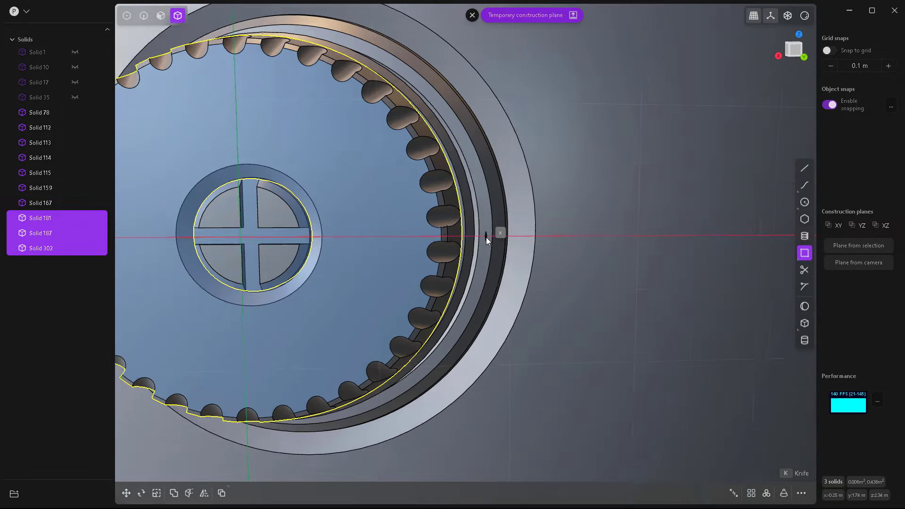
{"action": "scroll", "coordinate": [485, 245], "scroll_direction": "up", "scroll_amount": 2}
Step: Close the temporary construction plane, exit rectangle drawing and clear the dial selection
{"action": "left_click", "coordinate": [473, 15]}
{"action": "scroll", "coordinate": [477, 246], "scroll_direction": "down", "scroll_amount": 5}
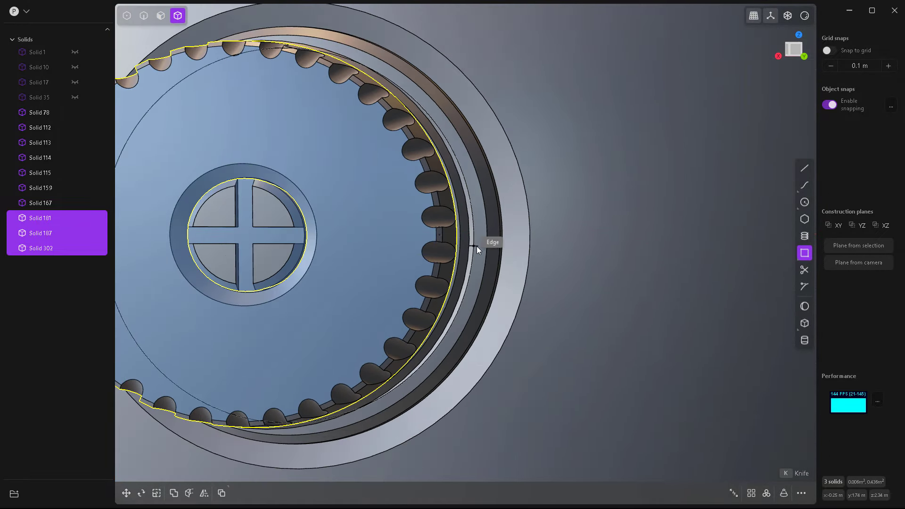
{"action": "scroll", "coordinate": [485, 242], "scroll_direction": "up", "scroll_amount": 3}
{"action": "key", "text": "Escape"}
{"action": "scroll", "coordinate": [491, 248], "scroll_direction": "down", "scroll_amount": 3}
{"action": "key", "text": "Escape"}
{"action": "scroll", "coordinate": [488, 362], "scroll_direction": "down", "scroll_amount": 2}
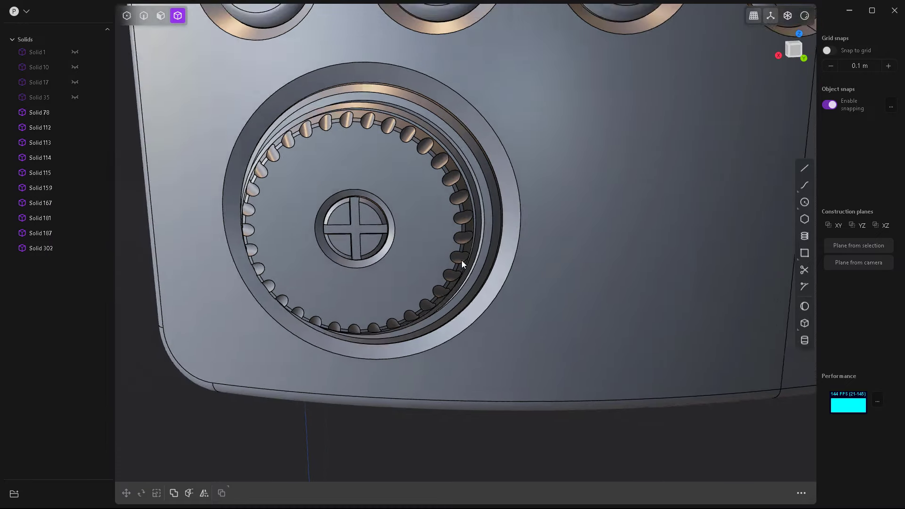
{"action": "mouse_move", "coordinate": [462, 261]}
{"action": "middle_mouse_down"}
{"action": "mouse_move", "coordinate": [496, 196]}
{"action": "mouse_move", "coordinate": [472, 322]}
{"action": "mouse_move", "coordinate": [502, 274]}
{"action": "mouse_move", "coordinate": [452, 233]}
{"action": "mouse_move", "coordinate": [453, 313]}
{"action": "mouse_move", "coordinate": [482, 191]}
{"action": "middle_mouse_up"}
Step: Scale the dial solid, its cap and the screw down to about 0.948
{"action": "left_click", "coordinate": [496, 195]}
{"action": "left_click", "coordinate": [482, 191]}
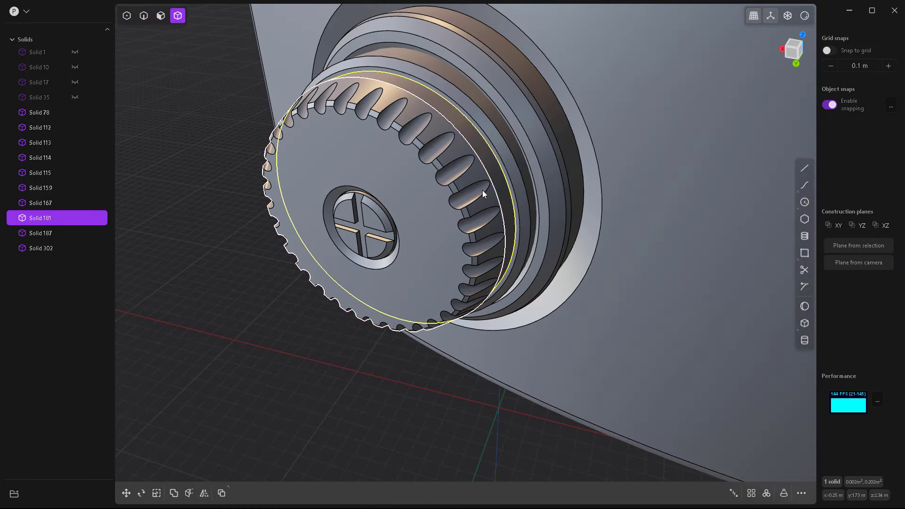
{"action": "left_click", "coordinate": [438, 214]}
{"action": "left_click", "coordinate": [398, 238]}
{"action": "key", "text": "s"}
{"action": "middle_click_drag", "start_coordinate": [365, 194], "coordinate": [496, 253]}
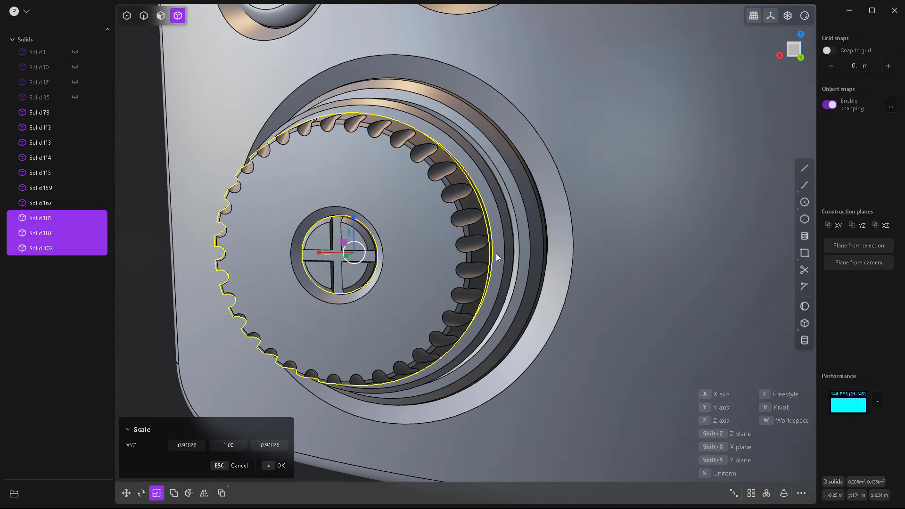
{"action": "key", "text": "Return"}
Step: Align a temporary construction plane to the dial's ring face
{"action": "left_click", "coordinate": [495, 229]}
{"action": "key", "text": "Escape"}
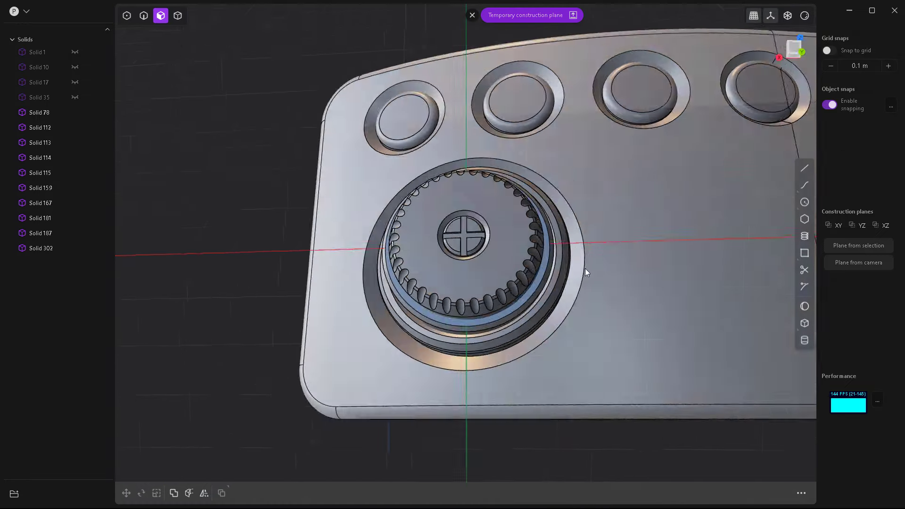
{"action": "scroll", "coordinate": [584, 267], "scroll_direction": "up", "scroll_amount": 5}
Step: Lay out a small box footprint on the dial's blue ring
{"action": "left_click", "coordinate": [805, 323]}
{"action": "scroll", "coordinate": [502, 225], "scroll_direction": "up", "scroll_amount": 3}
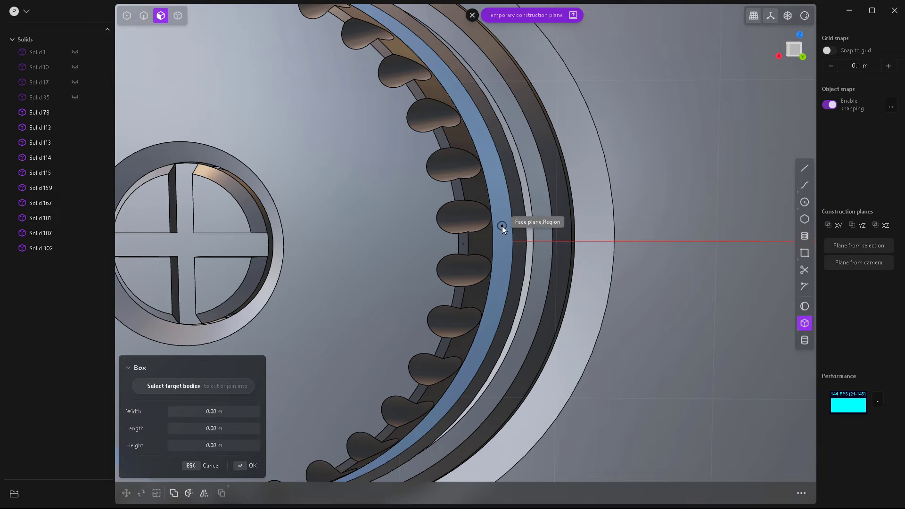
{"action": "left_click", "coordinate": [502, 226]}
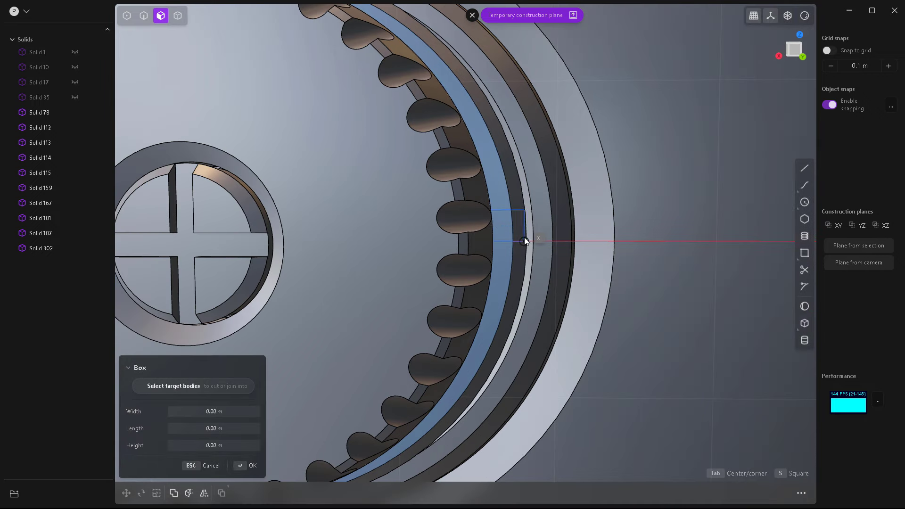
{"action": "left_click", "coordinate": [544, 246]}
{"action": "scroll", "coordinate": [522, 276], "scroll_direction": "down", "scroll_amount": 5}
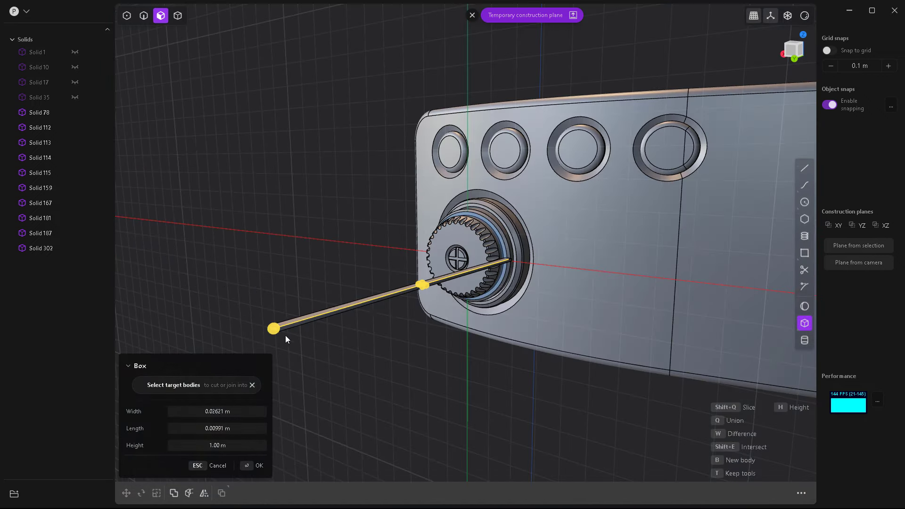
{"action": "scroll", "coordinate": [504, 282], "scroll_direction": "up", "scroll_amount": 3}
{"action": "scroll", "coordinate": [501, 258], "scroll_direction": "up", "scroll_amount": 2}
{"action": "scroll", "coordinate": [500, 258], "scroll_direction": "up", "scroll_amount": 3}
{"action": "scroll", "coordinate": [400, 316], "scroll_direction": "down", "scroll_amount": 1}
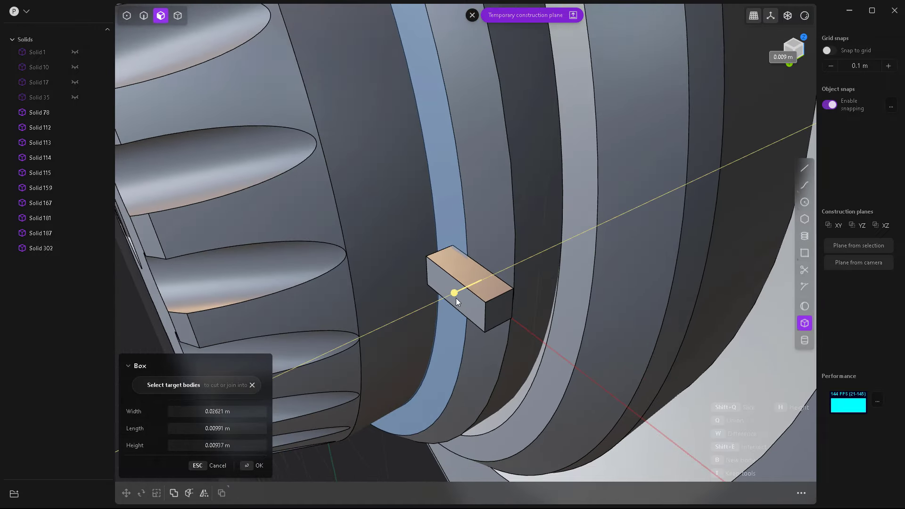
Step: Give the box its height and reposition it across the ring
{"action": "middle_click_drag", "start_coordinate": [456, 298], "coordinate": [485, 328]}
{"action": "left_click", "coordinate": [457, 298]}
{"action": "key", "text": "g"}
{"action": "mouse_move", "coordinate": [457, 298]}
{"action": "middle_mouse_down"}
{"action": "mouse_move", "coordinate": [577, 262]}
{"action": "mouse_move", "coordinate": [435, 244]}
{"action": "mouse_move", "coordinate": [474, 242]}
{"action": "mouse_move", "coordinate": [517, 304]}
{"action": "mouse_move", "coordinate": [460, 360]}
{"action": "mouse_move", "coordinate": [520, 262]}
{"action": "mouse_move", "coordinate": [534, 339]}
{"action": "middle_mouse_up"}
{"action": "left_click", "coordinate": [461, 359]}
Step: Offset the box's two end faces outward about 0.003 m into an angled tip
{"action": "key", "text": "f"}
{"action": "left_click", "coordinate": [461, 353]}
{"action": "left_click", "coordinate": [520, 262]}
{"action": "key", "text": "o"}
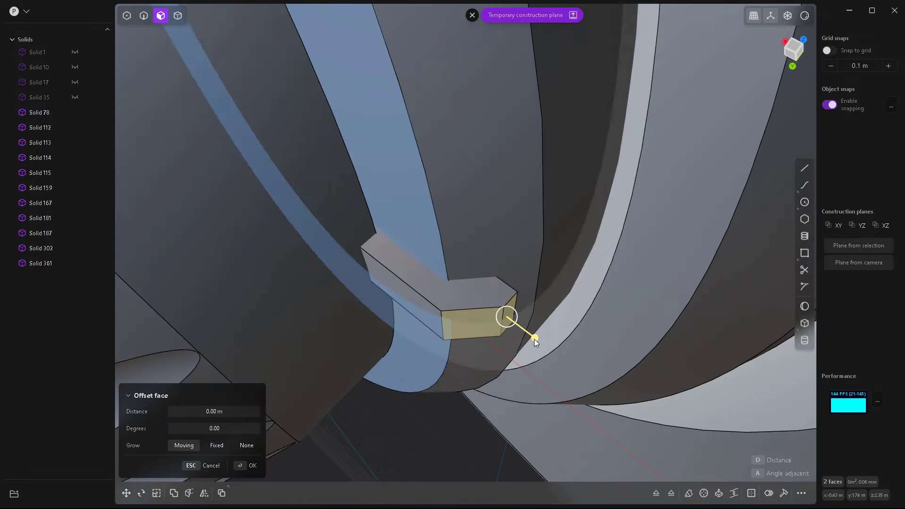
{"action": "left_click_drag", "start_coordinate": [534, 338], "coordinate": [544, 360]}
{"action": "mouse_move", "coordinate": [544, 360]}
{"action": "middle_mouse_down"}
{"action": "mouse_move", "coordinate": [619, 304]}
{"action": "mouse_move", "coordinate": [543, 302]}
{"action": "middle_mouse_up"}
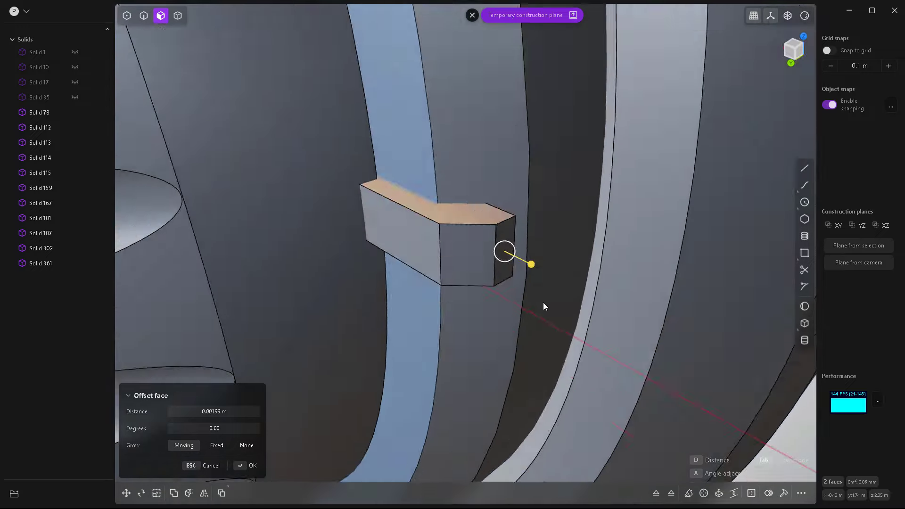
{"action": "key", "text": "g"}
{"action": "key", "text": "Escape"}
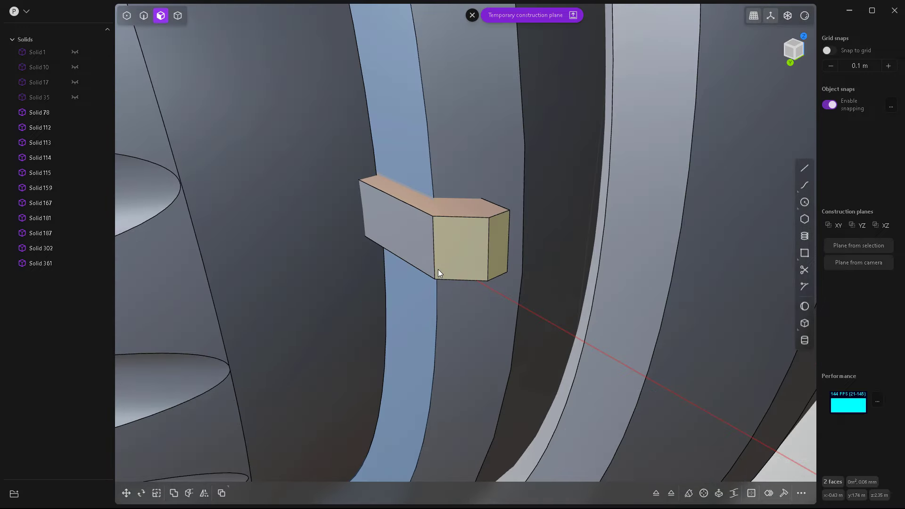
Step: Switch to whole-solid selection and select the block
{"action": "key", "text": "4"}
{"action": "mouse_move", "coordinate": [437, 281]}
{"action": "middle_mouse_down"}
{"action": "mouse_move", "coordinate": [425, 257]}
{"action": "mouse_move", "coordinate": [469, 186]}
{"action": "mouse_move", "coordinate": [437, 256]}
{"action": "middle_mouse_up"}
{"action": "left_click", "coordinate": [425, 257]}
Step: Radially array the block 11 times around the dial's centre
{"action": "key", "text": "g"}
{"action": "scroll", "coordinate": [471, 252], "scroll_direction": "up", "scroll_amount": 2}
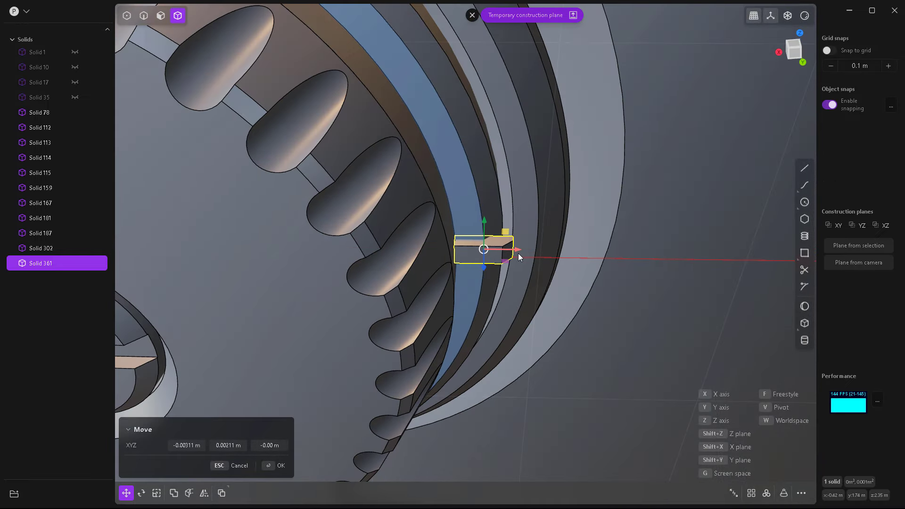
{"action": "scroll", "coordinate": [518, 253], "scroll_direction": "down", "scroll_amount": 2}
{"action": "scroll", "coordinate": [497, 265], "scroll_direction": "down", "scroll_amount": 4}
{"action": "key", "text": "alt+r"}
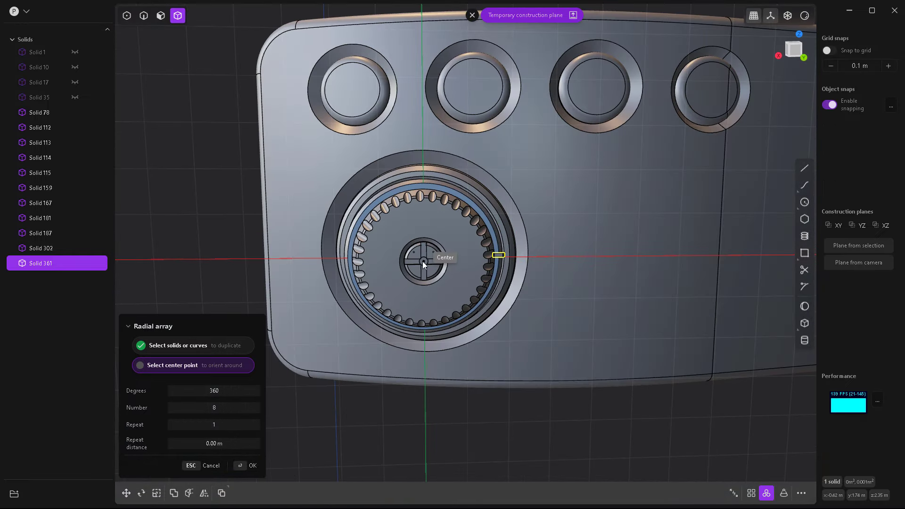
{"action": "left_click", "coordinate": [423, 261]}
{"action": "scroll", "coordinate": [513, 291], "scroll_direction": "up", "scroll_amount": 3}
{"action": "scroll", "coordinate": [513, 291], "scroll_direction": "up", "scroll_amount": 4, "text": "shift"}
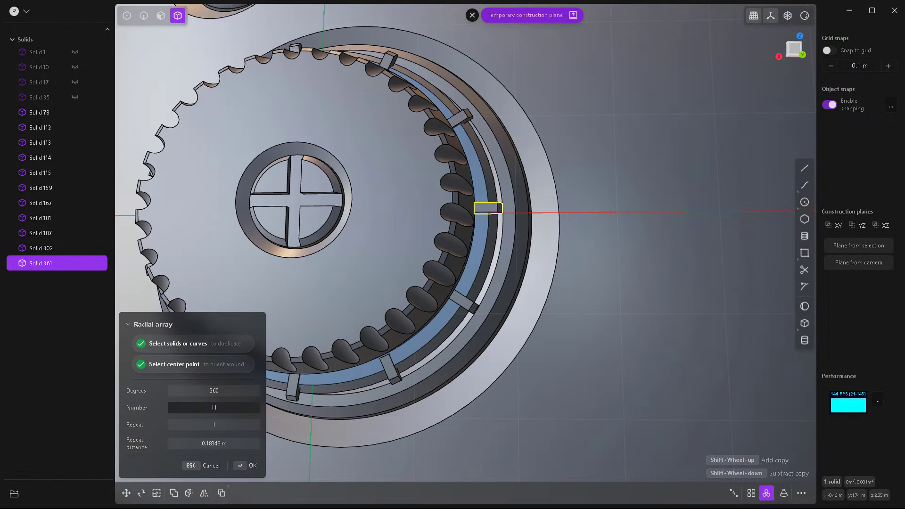
{"action": "key", "text": "Return"}
Step: Clear the selection and orbit to inspect the ticks around the dial
{"action": "scroll", "coordinate": [510, 406], "scroll_direction": "down", "scroll_amount": 5}
{"action": "left_click", "coordinate": [510, 406]}
{"action": "mouse_move", "coordinate": [510, 405]}
{"action": "middle_mouse_down"}
{"action": "mouse_move", "coordinate": [535, 288]}
{"action": "mouse_move", "coordinate": [613, 441]}
{"action": "mouse_move", "coordinate": [449, 319]}
{"action": "mouse_move", "coordinate": [468, 288]}
{"action": "mouse_move", "coordinate": [494, 297]}
{"action": "middle_mouse_up"}
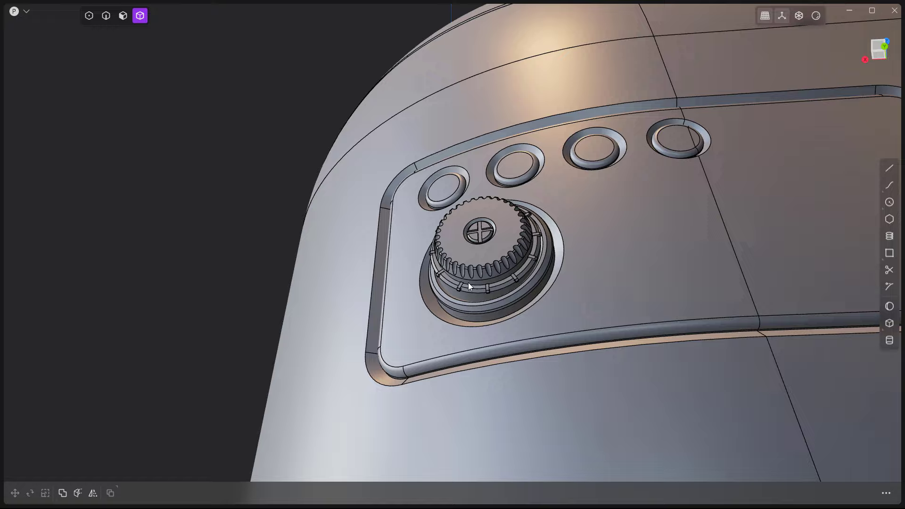
Step: Draw a long corner rectangle for the slot below the buttons
{"action": "middle_click_drag", "start_coordinate": [468, 282], "coordinate": [584, 319]}
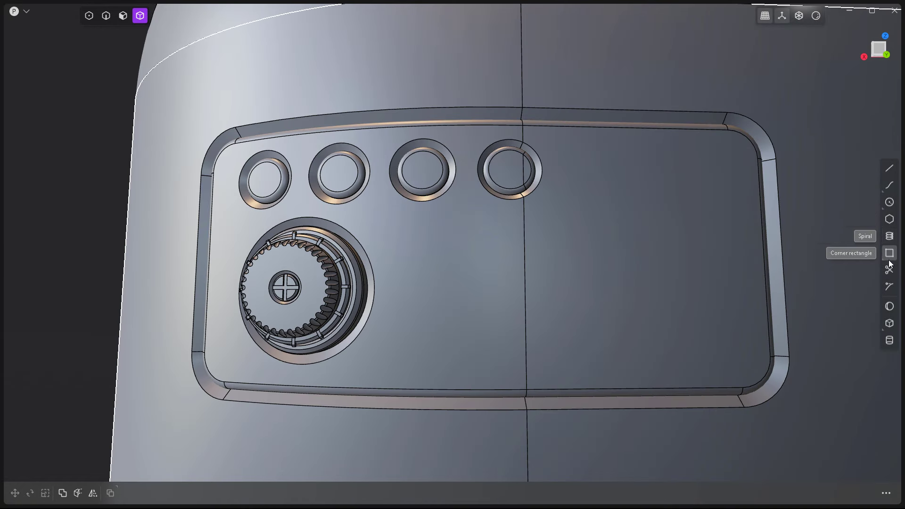
{"action": "left_click", "coordinate": [889, 255]}
{"action": "left_click", "coordinate": [406, 329]}
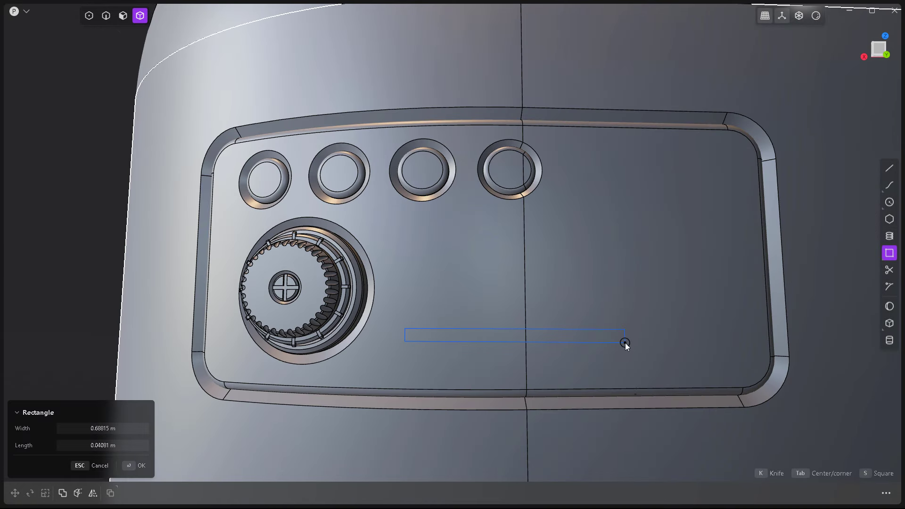
{"action": "left_click", "coordinate": [634, 343]}
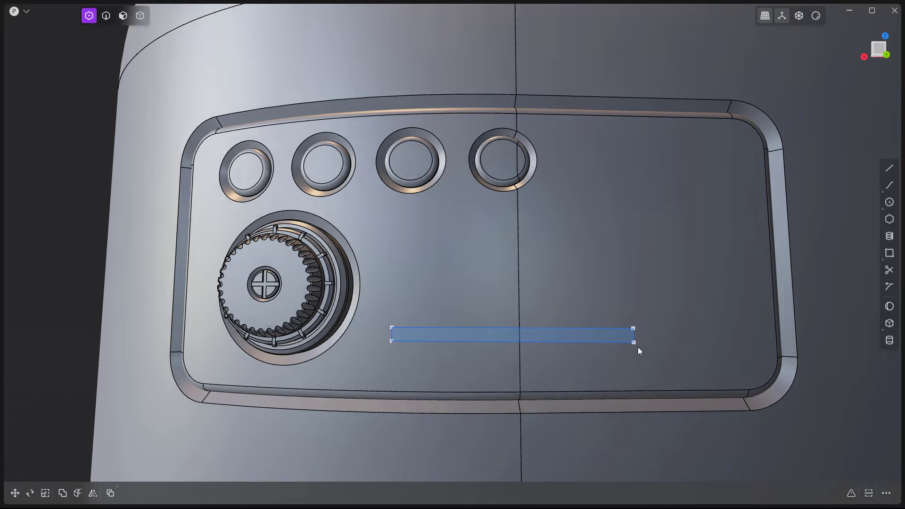
{"action": "scroll", "coordinate": [637, 347], "scroll_direction": "up", "scroll_amount": 5}
{"action": "scroll", "coordinate": [458, 260], "scroll_direction": "down", "scroll_amount": 5}
{"action": "middle_click_drag", "start_coordinate": [464, 296], "coordinate": [430, 297]}
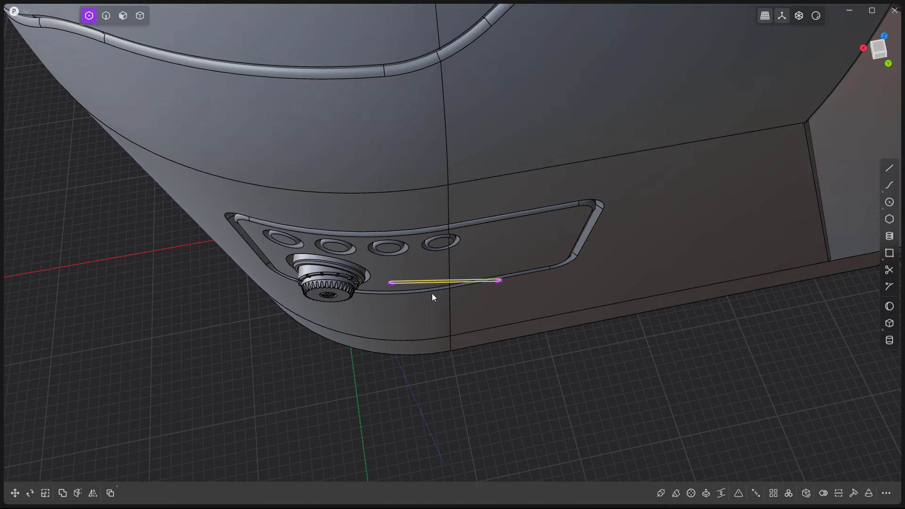
{"action": "scroll", "coordinate": [430, 297], "scroll_direction": "up", "scroll_amount": 3}
Step: Move and rotate the slot curve, then project it onto the panel
{"action": "key", "text": "4"}
{"action": "key", "text": "g"}
{"action": "left_click", "coordinate": [421, 281]}
{"action": "key", "text": "r"}
{"action": "left_click", "coordinate": [435, 307]}
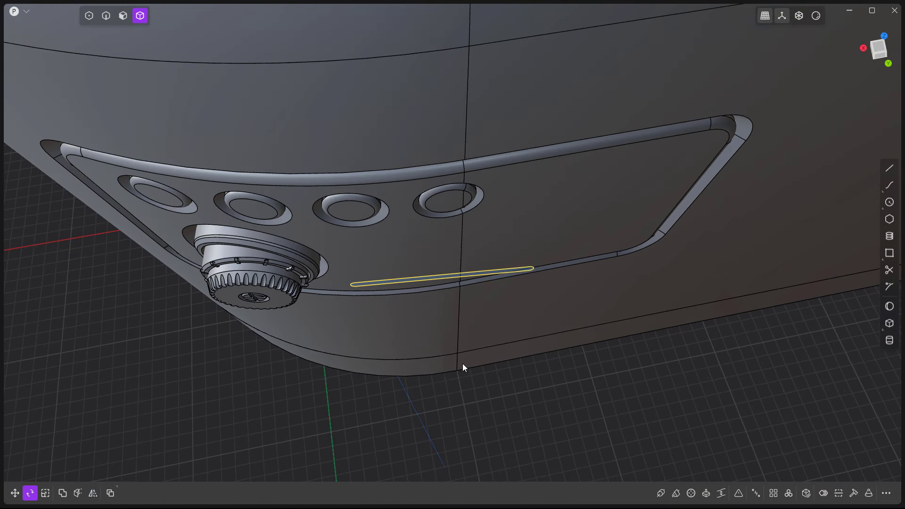
{"action": "mouse_move", "coordinate": [462, 364]}
{"action": "middle_mouse_down"}
{"action": "mouse_move", "coordinate": [505, 339]}
{"action": "mouse_move", "coordinate": [842, 455]}
{"action": "middle_mouse_up"}
{"action": "left_click", "coordinate": [854, 493]}
{"action": "left_click", "coordinate": [660, 358]}
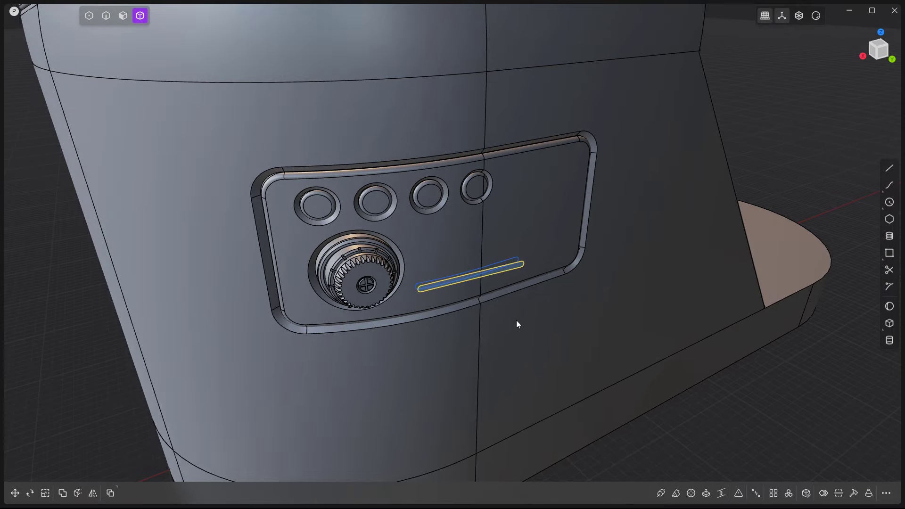
{"action": "middle_click_drag", "start_coordinate": [516, 321], "coordinate": [415, 344]}
Step: Duplicate the slot curve above the original and hide the main body
{"action": "key", "text": "2"}
{"action": "mouse_move", "coordinate": [500, 311]}
{"action": "middle_mouse_down"}
{"action": "mouse_move", "coordinate": [487, 289]}
{"action": "mouse_move", "coordinate": [516, 256]}
{"action": "middle_mouse_up"}
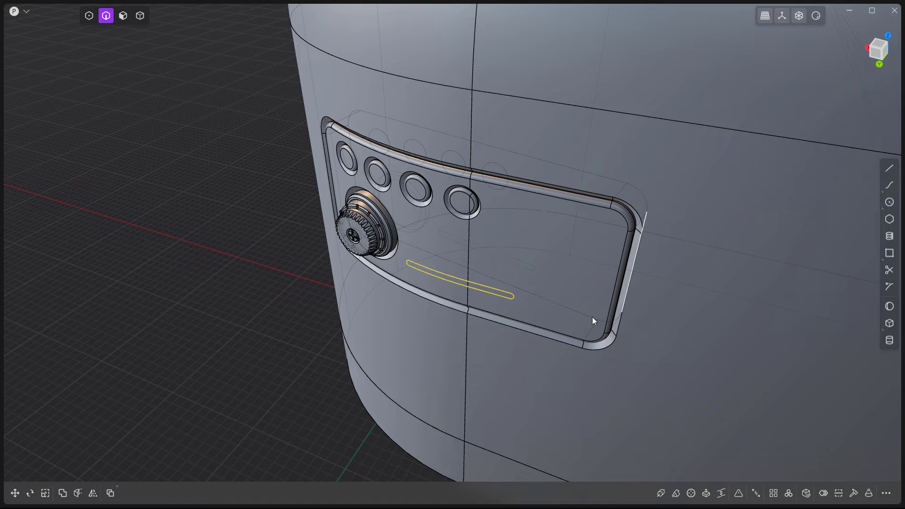
{"action": "key", "text": "ctrl+d"}
{"action": "left_click", "coordinate": [576, 249]}
{"action": "key", "text": "shift+h"}
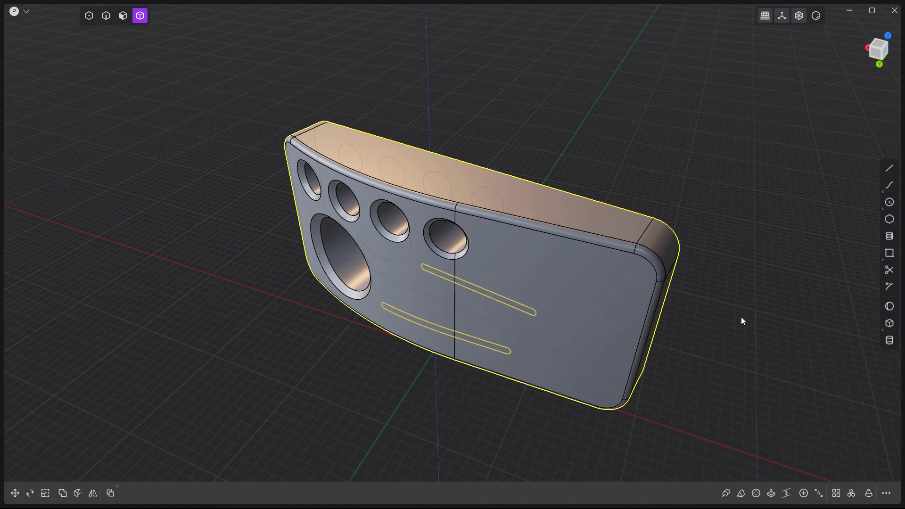
{"action": "mouse_move", "coordinate": [741, 317]}
{"action": "middle_mouse_down"}
{"action": "mouse_move", "coordinate": [500, 351]}
{"action": "mouse_move", "coordinate": [475, 313]}
{"action": "middle_mouse_up"}
Step: Cut the slot curve into the panel
{"action": "left_click", "coordinate": [475, 312]}
{"action": "key", "text": "c"}
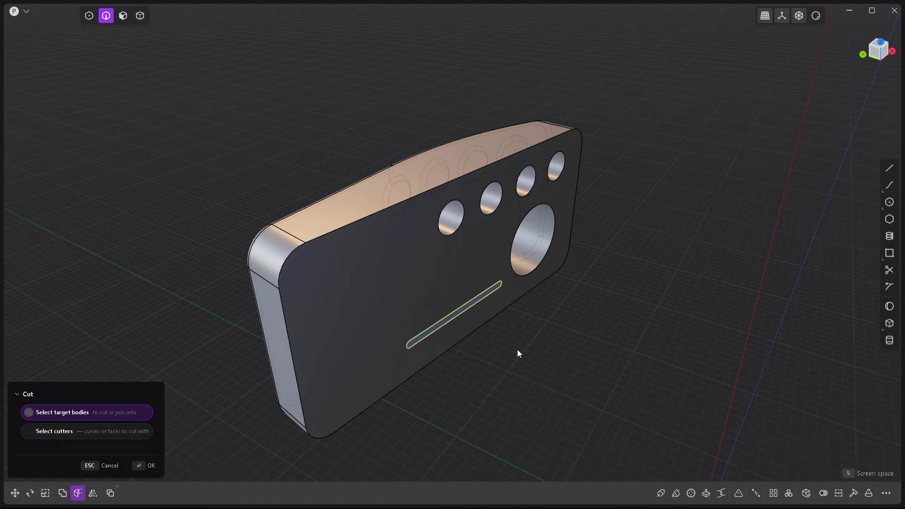
{"action": "mouse_move", "coordinate": [517, 350]}
{"action": "middle_mouse_down"}
{"action": "mouse_move", "coordinate": [623, 188]}
{"action": "mouse_move", "coordinate": [627, 294]}
{"action": "mouse_move", "coordinate": [446, 347]}
{"action": "middle_mouse_up"}
{"action": "left_click", "coordinate": [623, 189]}
{"action": "key", "text": "Return"}
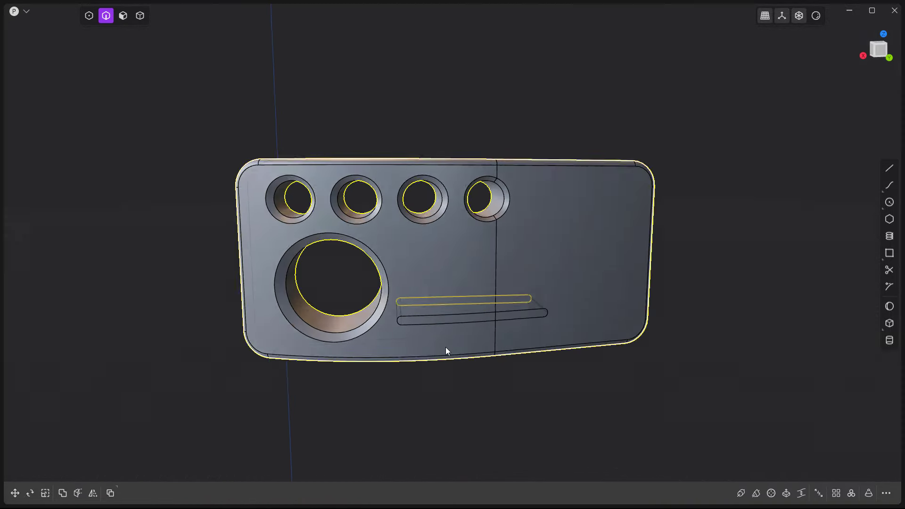
{"action": "scroll", "coordinate": [467, 271], "scroll_direction": "up", "scroll_amount": 5}
Step: Fillet the slot's edges, lower and outer rims, at about 0.008 m
{"action": "left_click", "coordinate": [468, 270]}
{"action": "key", "text": "f"}
{"action": "left_click_drag", "start_coordinate": [468, 271], "coordinate": [468, 264]}
{"action": "key", "text": "Return"}
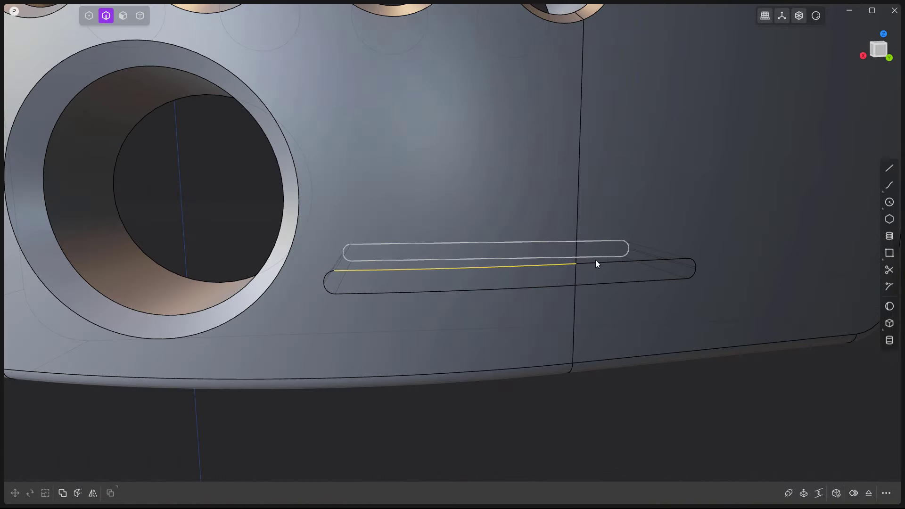
{"action": "key", "text": "4"}
{"action": "key", "text": "2"}
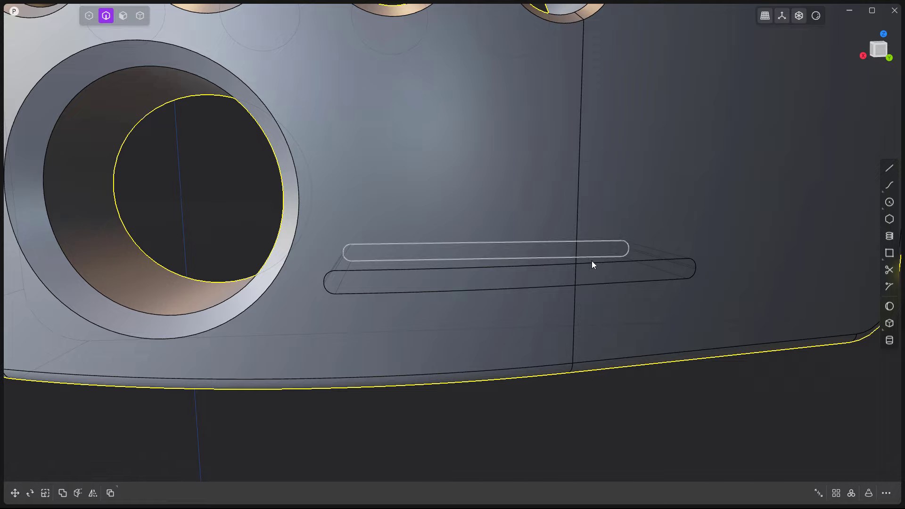
{"action": "left_click", "coordinate": [649, 282]}
{"action": "key", "text": "f"}
{"action": "left_click_drag", "start_coordinate": [649, 281], "coordinate": [650, 279]}
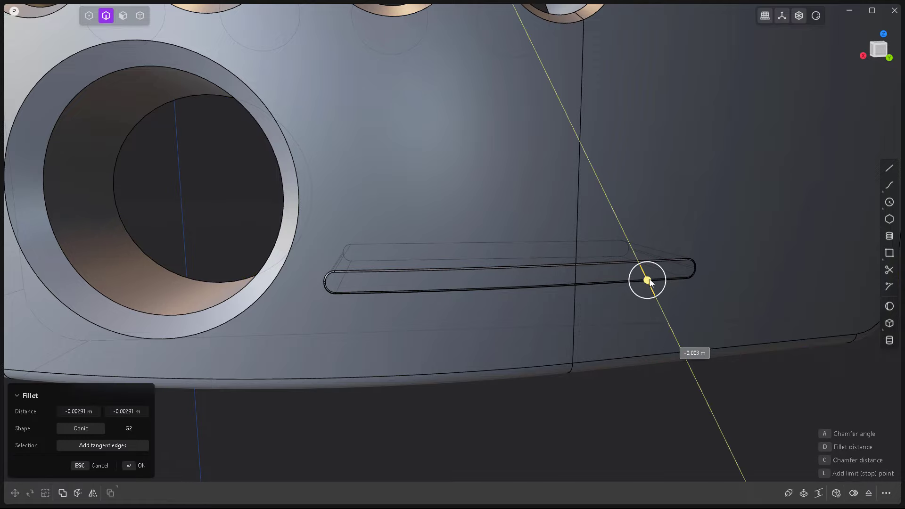
{"action": "key", "text": "Return"}
{"action": "left_click", "coordinate": [620, 284]}
{"action": "key", "text": "f"}
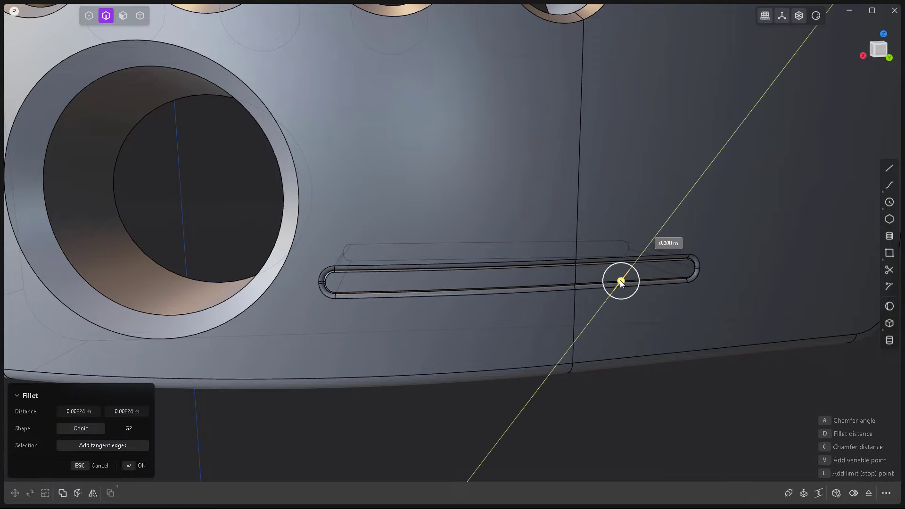
{"action": "key", "text": "Return"}
Step: Select the slot's inner face and begin offsetting it
{"action": "key", "text": "3"}
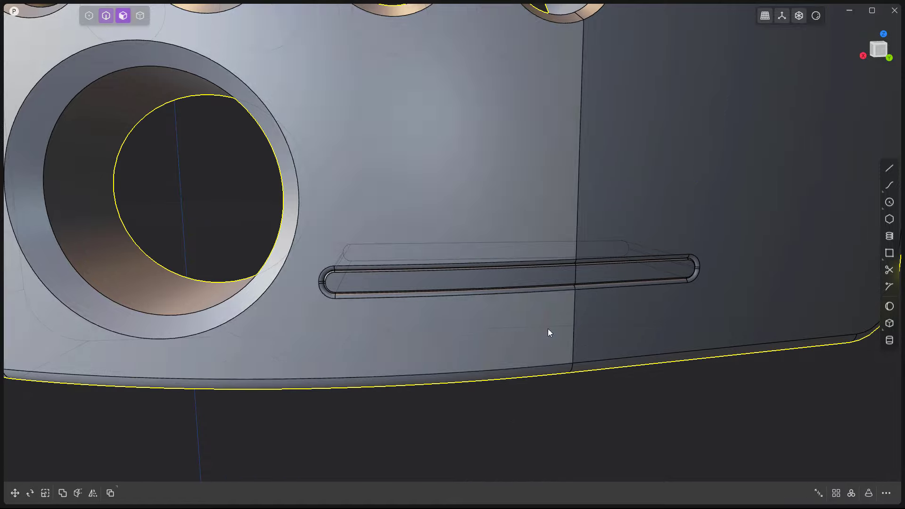
{"action": "left_click", "coordinate": [579, 279]}
{"action": "key", "text": "o"}
{"action": "mouse_move", "coordinate": [578, 298]}
{"action": "middle_mouse_down"}
{"action": "mouse_move", "coordinate": [616, 286]}
{"action": "mouse_move", "coordinate": [787, 443]}
{"action": "middle_mouse_up"}
Step: Hollow the slot body to a wall of about -0.008 m, discarding a trial face offset
{"action": "key", "text": "shift+o"}
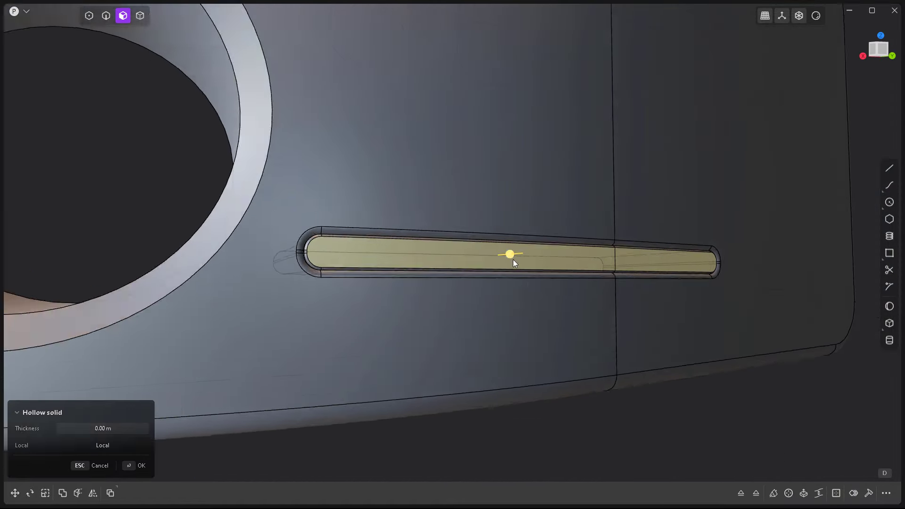
{"action": "middle_click_drag", "start_coordinate": [512, 260], "coordinate": [547, 304]}
{"action": "left_click_drag", "start_coordinate": [547, 306], "coordinate": [543, 304]}
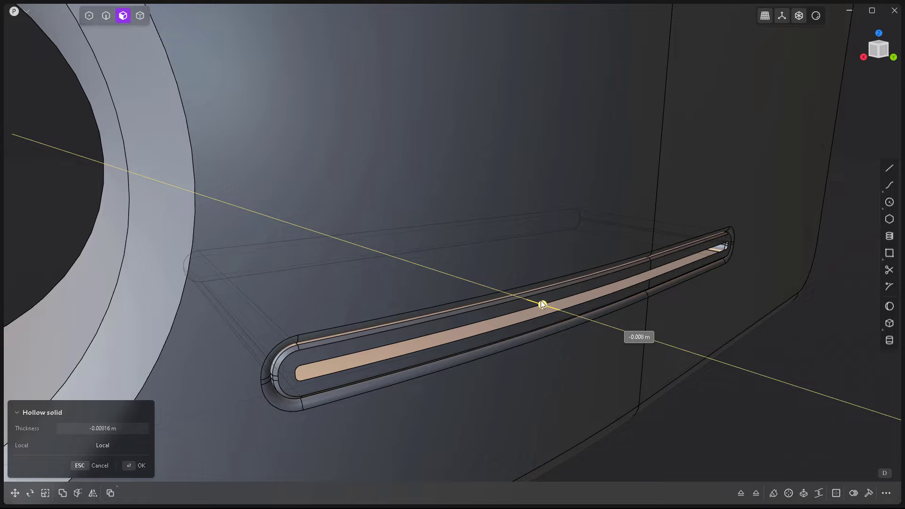
{"action": "key", "text": "Return"}
{"action": "left_click", "coordinate": [558, 308]}
{"action": "key", "text": "o"}
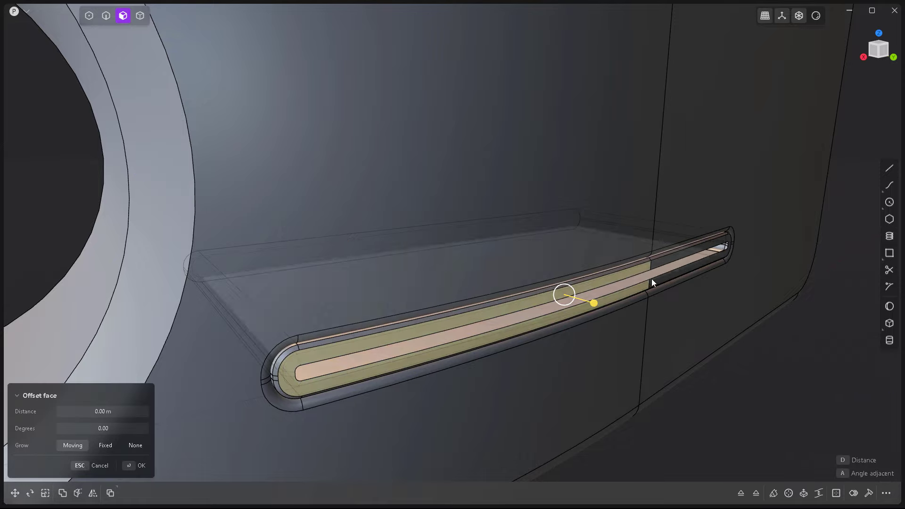
{"action": "mouse_move", "coordinate": [650, 281]}
{"action": "middle_mouse_down"}
{"action": "mouse_move", "coordinate": [660, 271]}
{"action": "mouse_move", "coordinate": [541, 343]}
{"action": "middle_mouse_up"}
{"action": "key", "text": "Escape"}
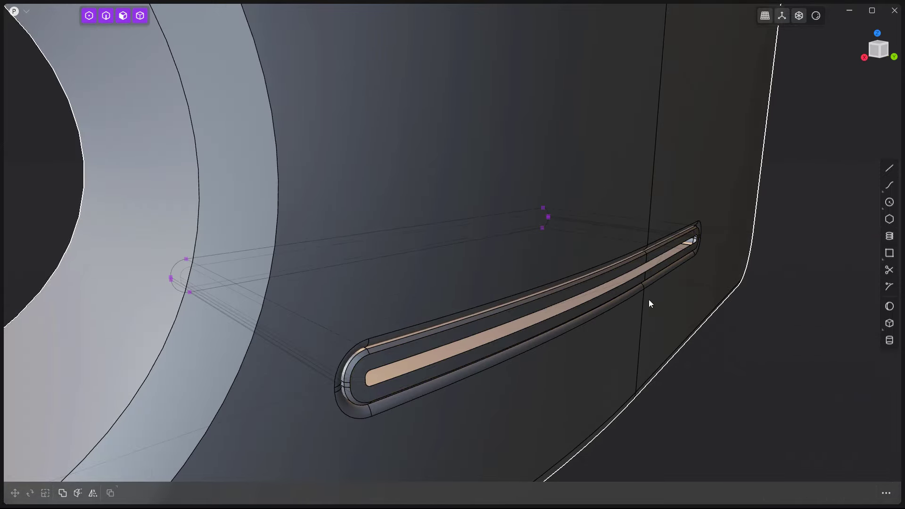
Step: Select the hollowed slot body, abandon a move, then clear the selection
{"action": "left_click", "coordinate": [585, 283]}
{"action": "key", "text": "g"}
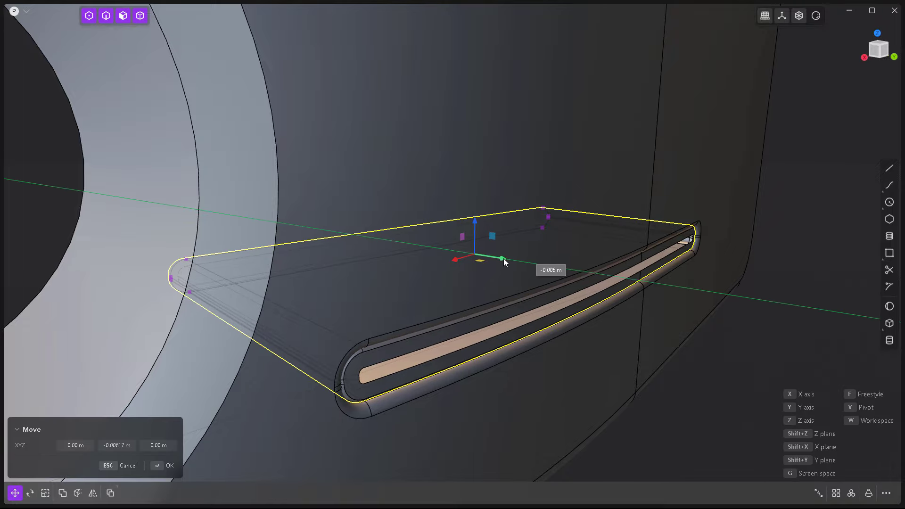
{"action": "key", "text": "Escape"}
{"action": "mouse_move", "coordinate": [504, 259]}
{"action": "middle_mouse_down"}
{"action": "mouse_move", "coordinate": [670, 334]}
{"action": "mouse_move", "coordinate": [451, 315]}
{"action": "middle_mouse_up"}
{"action": "left_click", "coordinate": [534, 407]}
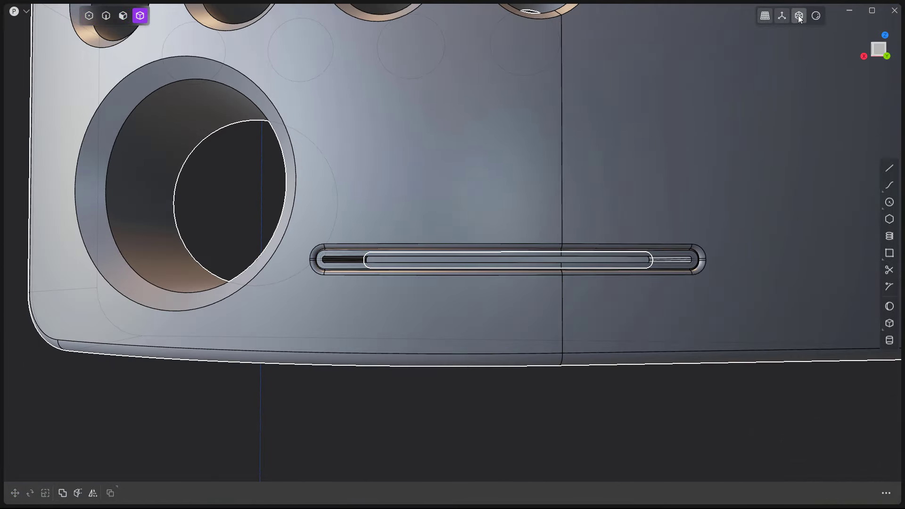
{"action": "mouse_move", "coordinate": [534, 407]}
{"action": "middle_mouse_down"}
{"action": "mouse_move", "coordinate": [520, 232]}
{"action": "mouse_move", "coordinate": [514, 308]}
{"action": "middle_mouse_up"}
Step: Draw a short box block over the slot's end
{"action": "left_click", "coordinate": [889, 323]}
{"action": "scroll", "coordinate": [352, 304], "scroll_direction": "up", "scroll_amount": 2}
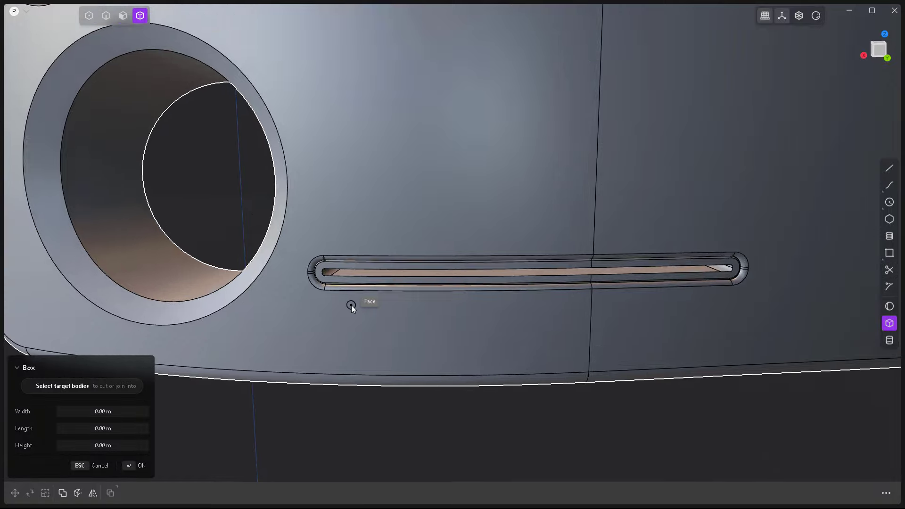
{"action": "mouse_move", "coordinate": [351, 304]}
{"action": "middle_mouse_down"}
{"action": "mouse_move", "coordinate": [428, 314]}
{"action": "mouse_move", "coordinate": [576, 301]}
{"action": "middle_mouse_up"}
{"action": "left_click", "coordinate": [542, 189]}
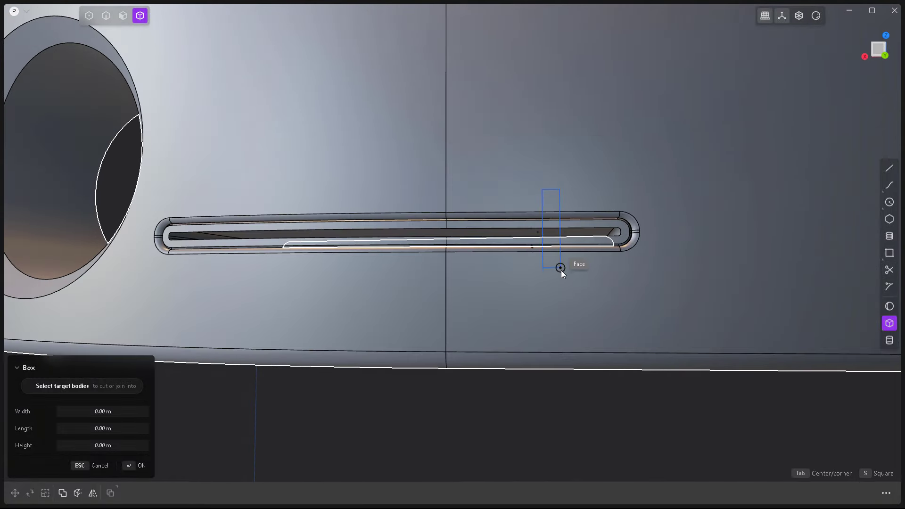
{"action": "left_click", "coordinate": [567, 277]}
{"action": "mouse_move", "coordinate": [566, 277]}
{"action": "middle_mouse_down"}
{"action": "mouse_move", "coordinate": [494, 267]}
{"action": "mouse_move", "coordinate": [683, 290]}
{"action": "middle_mouse_up"}
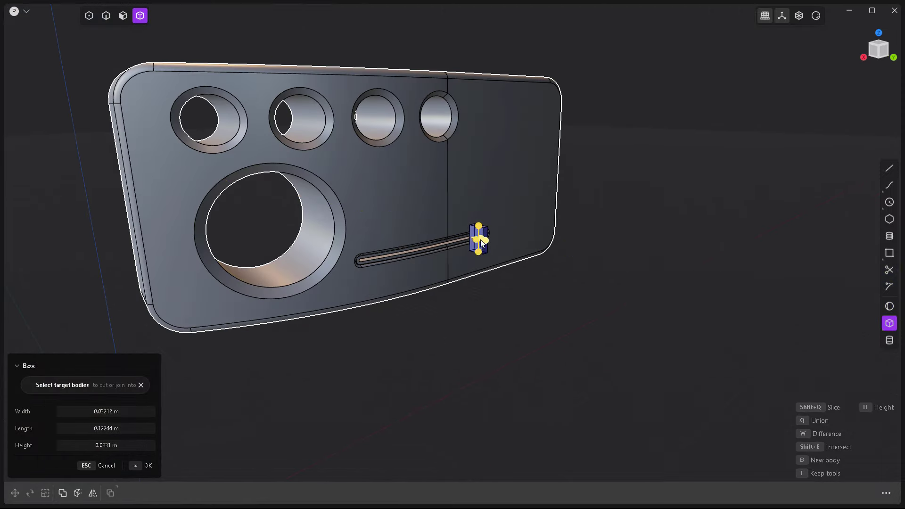
{"action": "scroll", "coordinate": [499, 245], "scroll_direction": "up", "scroll_amount": 4}
{"action": "left_click", "coordinate": [483, 230]}
Step: Move the new block slightly along the panel with G
{"action": "middle_click_drag", "start_coordinate": [485, 234], "coordinate": [490, 235]}
{"action": "scroll", "coordinate": [490, 235], "scroll_direction": "up", "scroll_amount": 3}
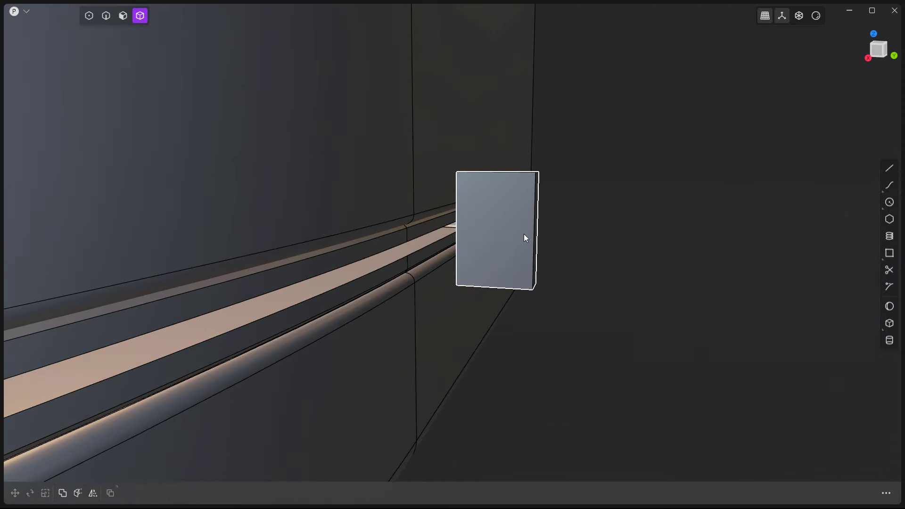
{"action": "left_click", "coordinate": [524, 234]}
{"action": "key", "text": "g"}
{"action": "mouse_move", "coordinate": [605, 286]}
{"action": "middle_mouse_down"}
{"action": "mouse_move", "coordinate": [430, 286]}
{"action": "mouse_move", "coordinate": [533, 289]}
{"action": "middle_mouse_up"}
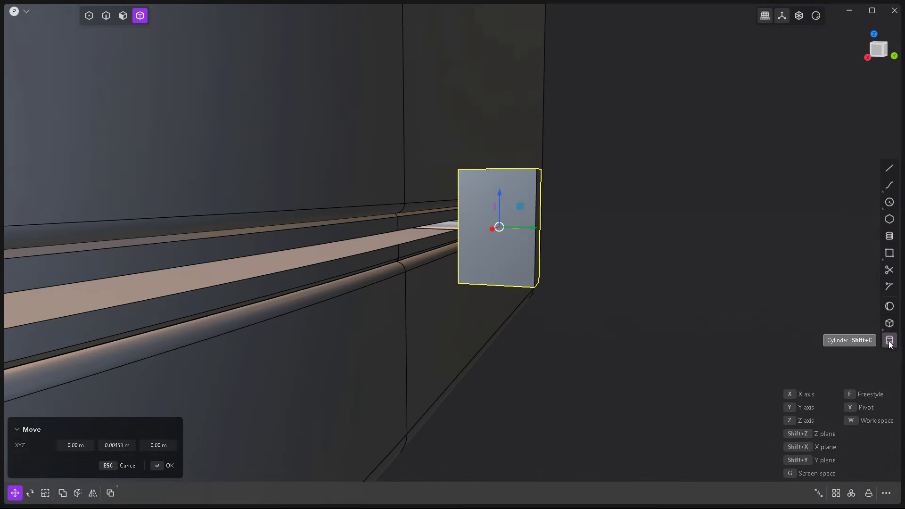
Step: Cut rounded notches into the block's top and bottom using two cylinders
{"action": "left_click", "coordinate": [890, 340]}
{"action": "middle_click_drag", "start_coordinate": [566, 226], "coordinate": [531, 201]}
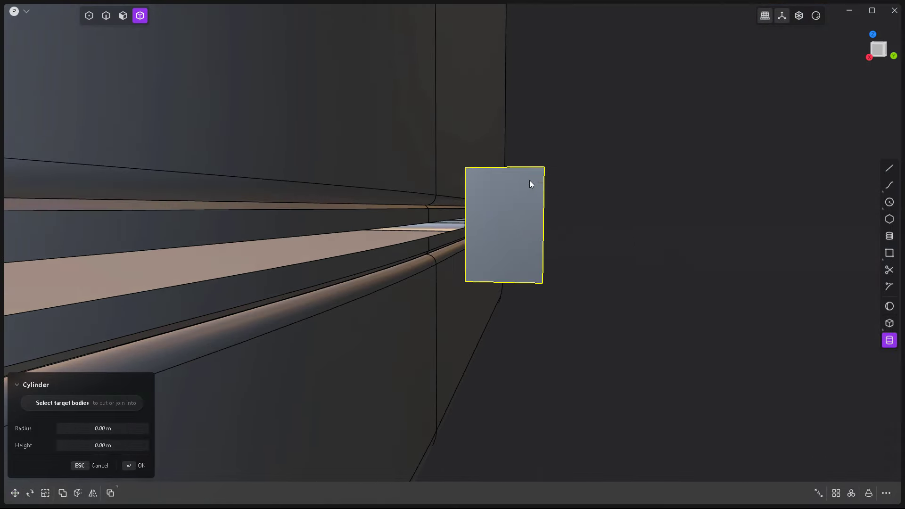
{"action": "left_click", "coordinate": [530, 181]}
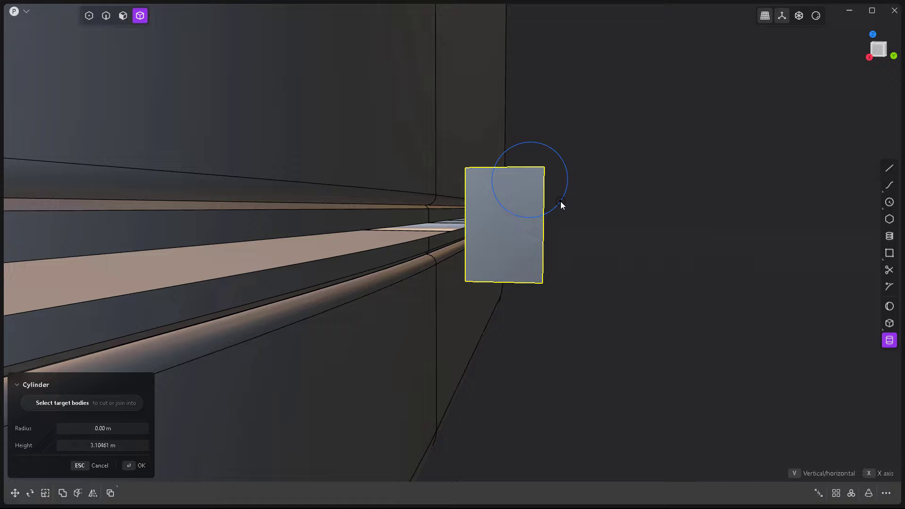
{"action": "left_click", "coordinate": [559, 171]}
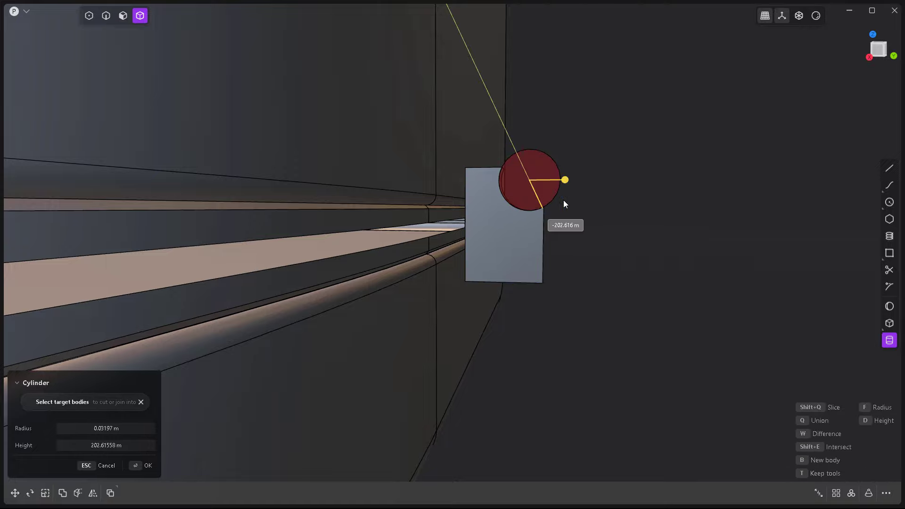
{"action": "left_click", "coordinate": [575, 205]}
{"action": "left_click", "coordinate": [895, 344]}
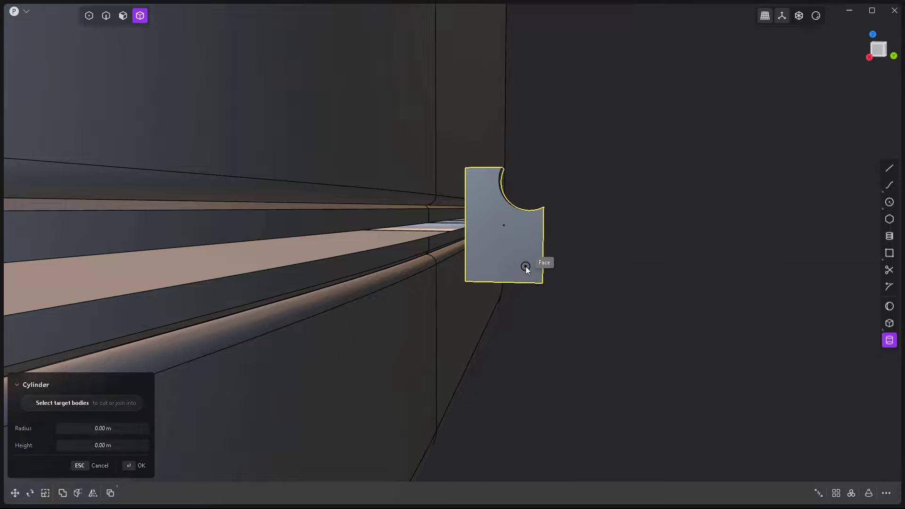
{"action": "left_click", "coordinate": [525, 270]}
{"action": "left_click", "coordinate": [556, 305]}
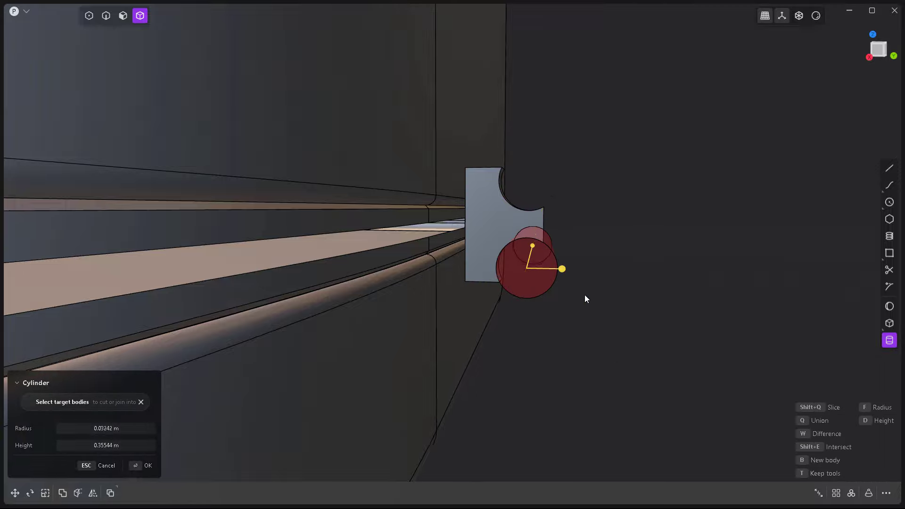
{"action": "scroll", "coordinate": [469, 231], "scroll_direction": "up", "scroll_amount": 2}
Step: Fillet the knob's end edge and top corner with small rounds
{"action": "key", "text": "1"}
{"action": "key", "text": "2"}
{"action": "left_click", "coordinate": [468, 261]}
{"action": "key", "text": "f"}
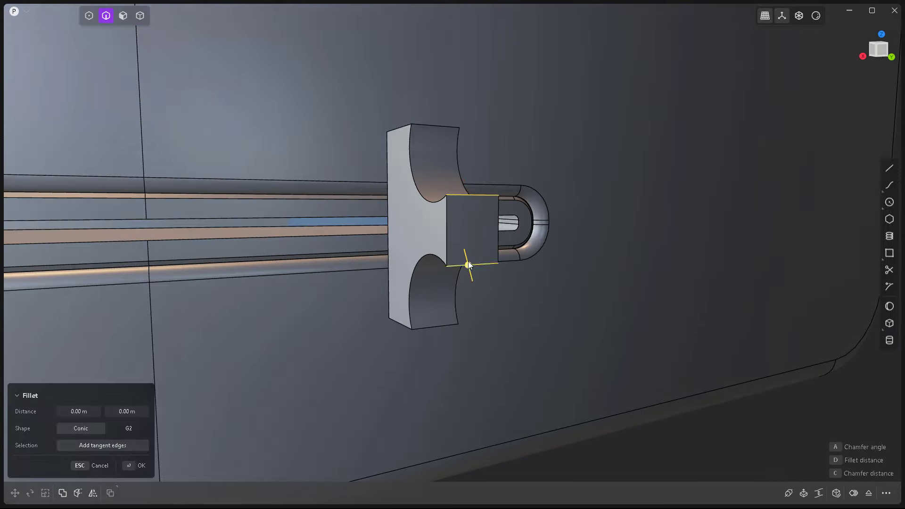
{"action": "scroll", "coordinate": [533, 278], "scroll_direction": "up", "scroll_amount": 3}
{"action": "left_click_drag", "start_coordinate": [534, 277], "coordinate": [804, 161]}
{"action": "key", "text": "Return"}
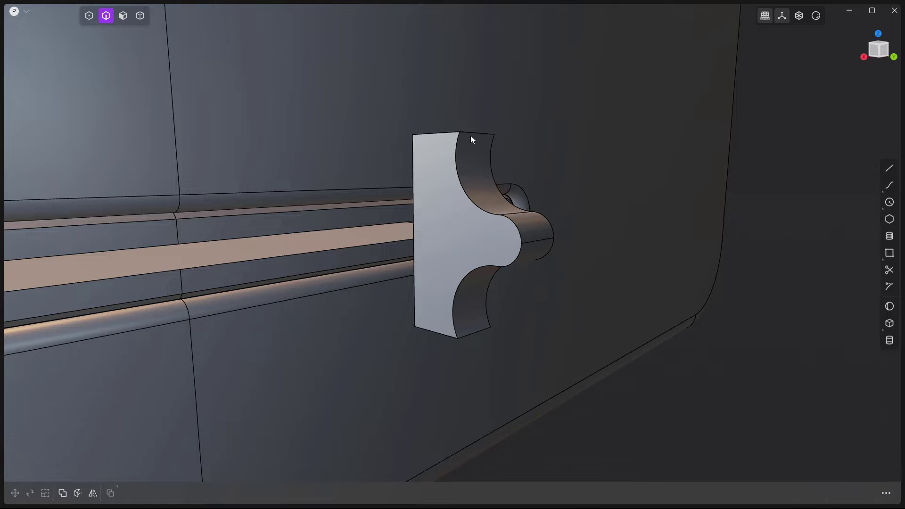
{"action": "left_click", "coordinate": [468, 134]}
{"action": "key", "text": "f"}
{"action": "left_click_drag", "start_coordinate": [474, 331], "coordinate": [477, 364]}
{"action": "key", "text": "Return"}
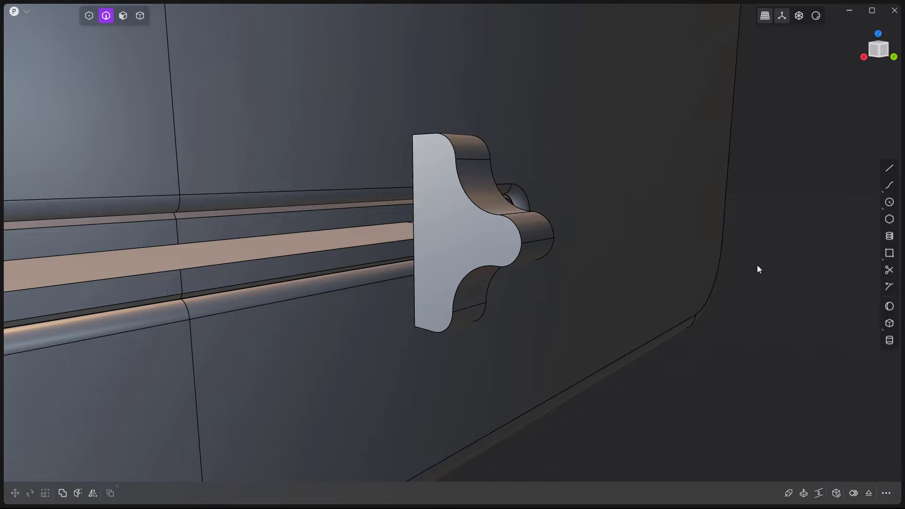
Step: Fillet the curved notch edge at about 0.001 m
{"action": "left_click", "coordinate": [466, 195]}
{"action": "key", "text": "f"}
{"action": "left_click_drag", "start_coordinate": [469, 194], "coordinate": [497, 186]}
{"action": "left_click_drag", "start_coordinate": [499, 187], "coordinate": [498, 180]}
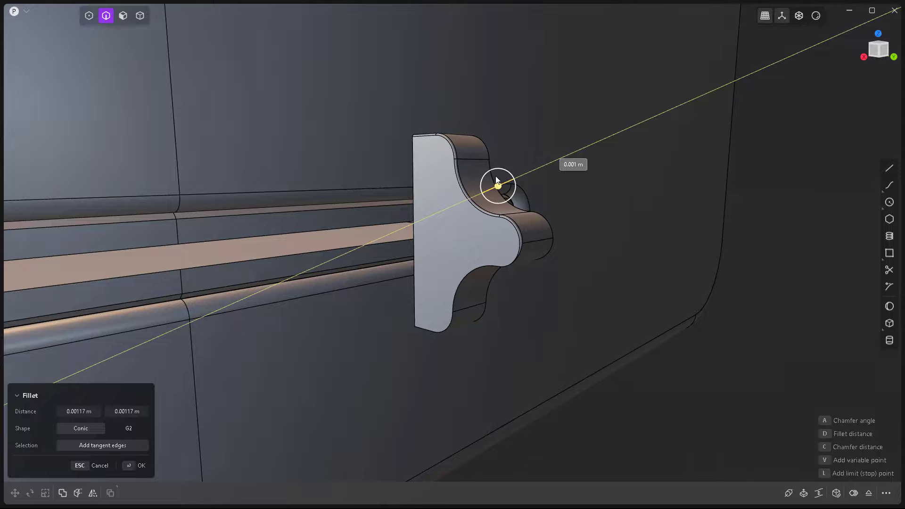
{"action": "key", "text": "Return"}
{"action": "middle_click_drag", "start_coordinate": [545, 233], "coordinate": [400, 243]}
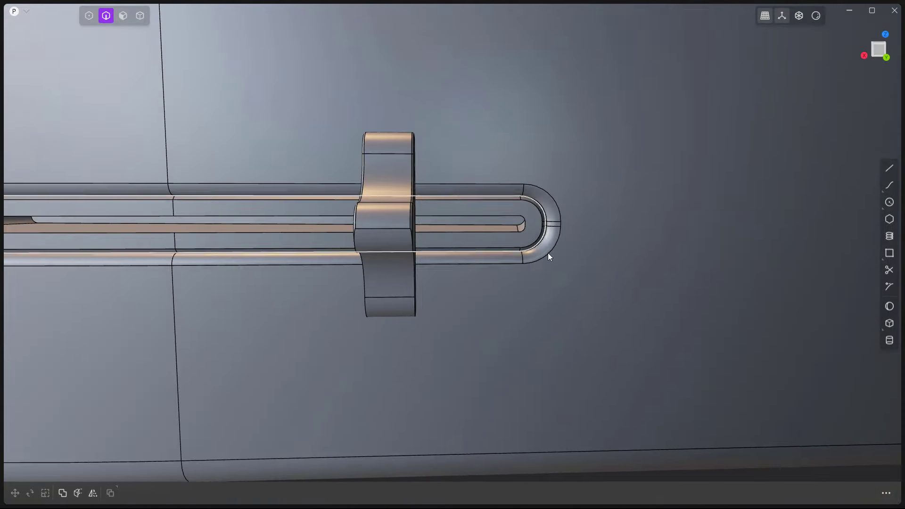
{"action": "left_click", "coordinate": [890, 323]}
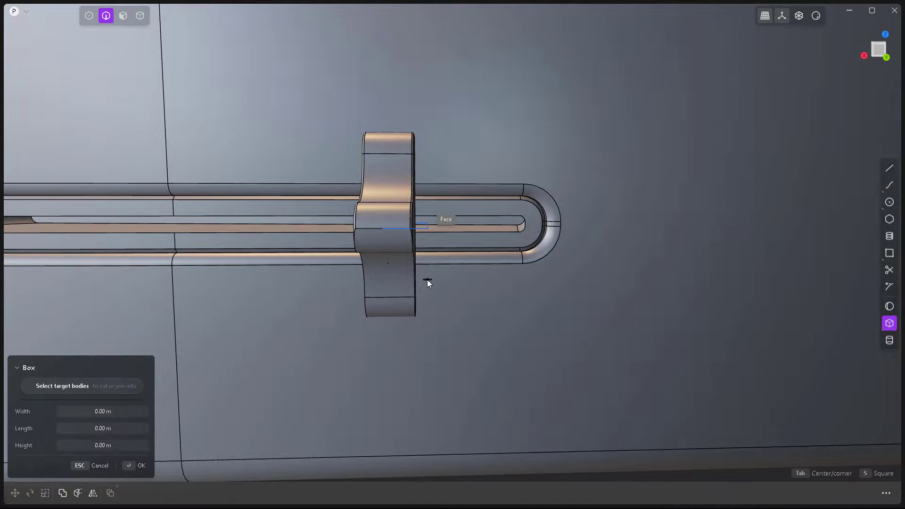
Step: Place a new box's first corner on the inner slot face right of the knob
{"action": "key", "text": "Escape"}
{"action": "mouse_move", "coordinate": [427, 279]}
{"action": "middle_mouse_down"}
{"action": "mouse_move", "coordinate": [483, 233]}
{"action": "mouse_move", "coordinate": [471, 236]}
{"action": "middle_mouse_up"}
{"action": "key", "text": "b"}
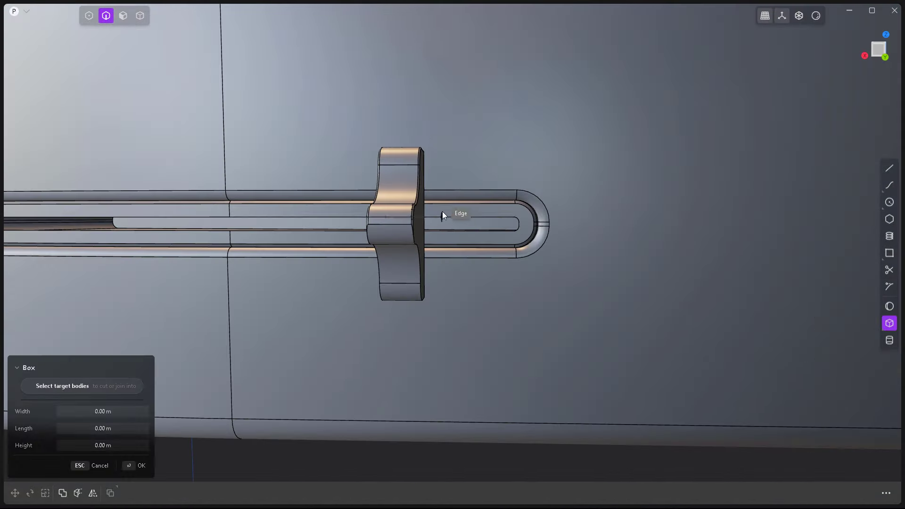
{"action": "scroll", "coordinate": [502, 284], "scroll_direction": "down", "scroll_amount": 5}
{"action": "scroll", "coordinate": [457, 297], "scroll_direction": "down", "scroll_amount": 3}
{"action": "scroll", "coordinate": [446, 292], "scroll_direction": "down", "scroll_amount": 2}
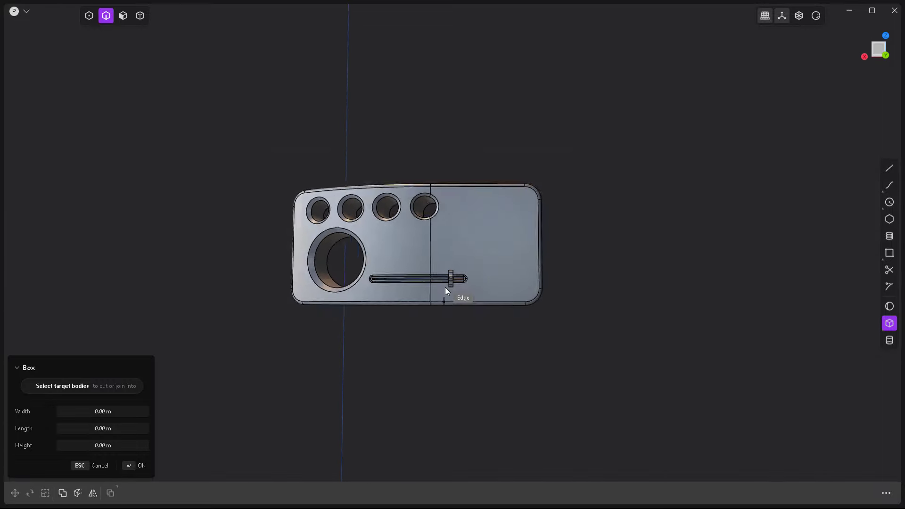
{"action": "scroll", "coordinate": [444, 278], "scroll_direction": "up", "scroll_amount": 5}
{"action": "scroll", "coordinate": [447, 250], "scroll_direction": "up", "scroll_amount": 3}
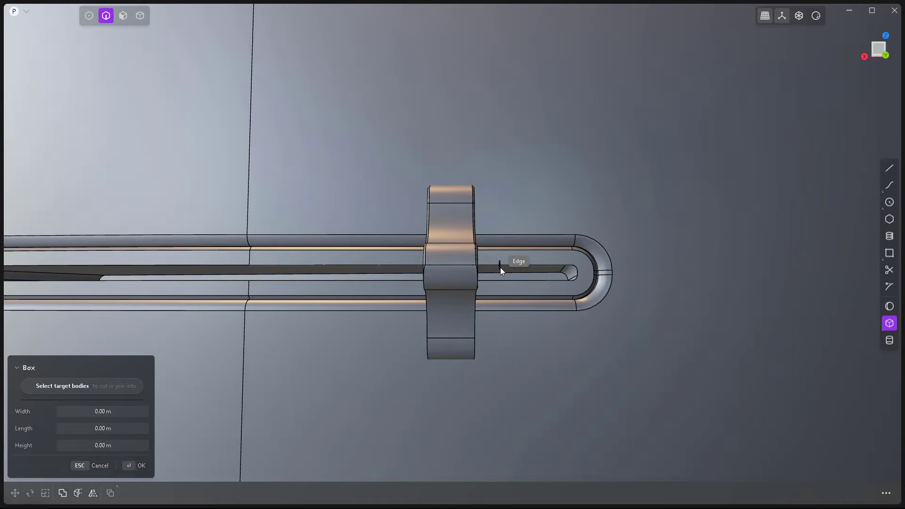
{"action": "scroll", "coordinate": [490, 287], "scroll_direction": "up", "scroll_amount": 5}
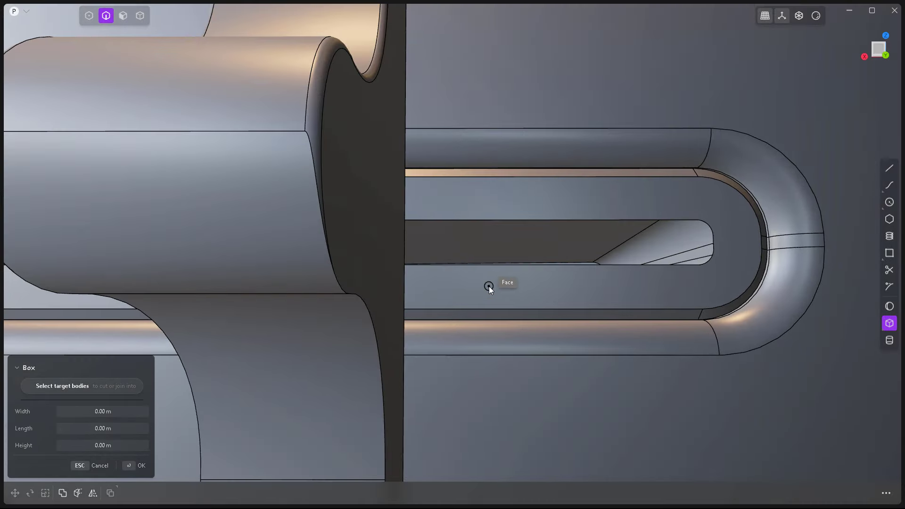
{"action": "key", "text": "Escape"}
{"action": "key", "text": "b"}
{"action": "left_click", "coordinate": [516, 286]}
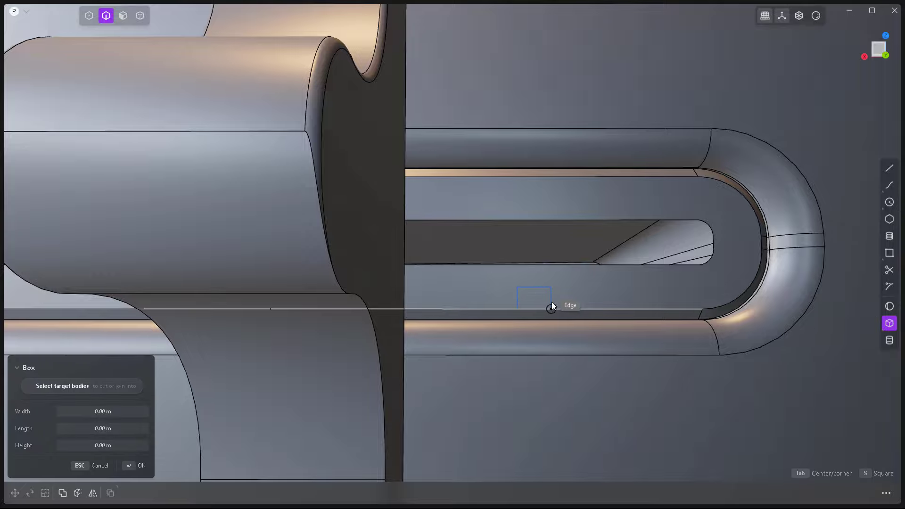
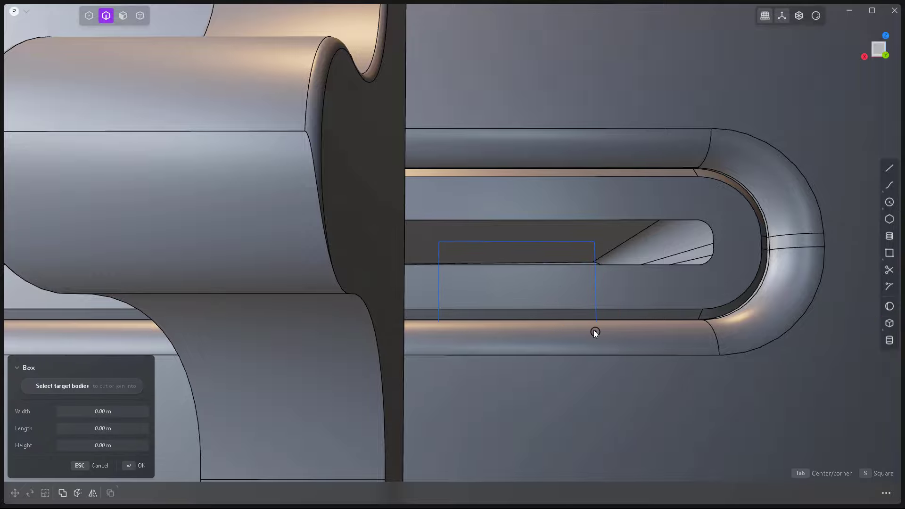
Step: Draw a small box beside the slider knob for its stem
{"action": "left_click", "coordinate": [532, 291]}
{"action": "scroll", "coordinate": [495, 307], "scroll_direction": "down", "scroll_amount": 5}
{"action": "scroll", "coordinate": [410, 345], "scroll_direction": "down", "scroll_amount": 3}
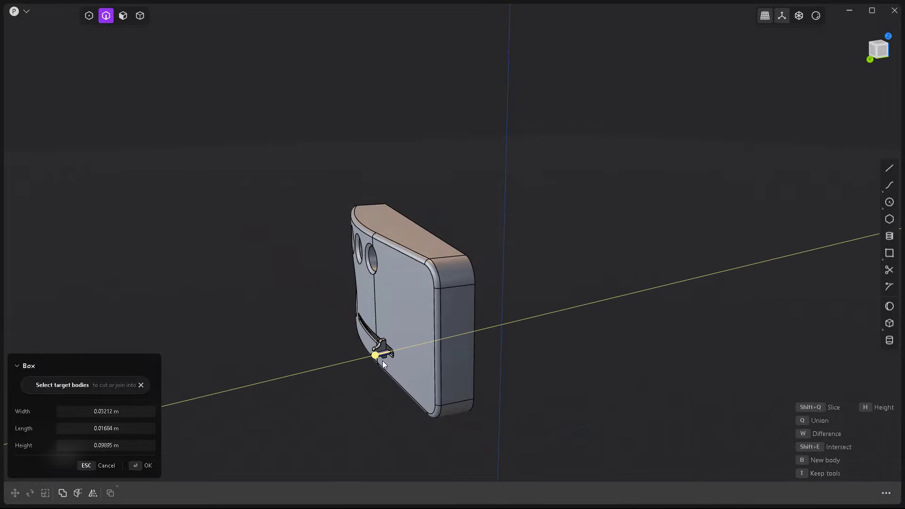
{"action": "left_click", "coordinate": [383, 363]}
{"action": "scroll", "coordinate": [384, 364], "scroll_direction": "up", "scroll_amount": 5}
{"action": "key", "text": "Return"}
{"action": "middle_click_drag", "start_coordinate": [399, 353], "coordinate": [462, 366]}
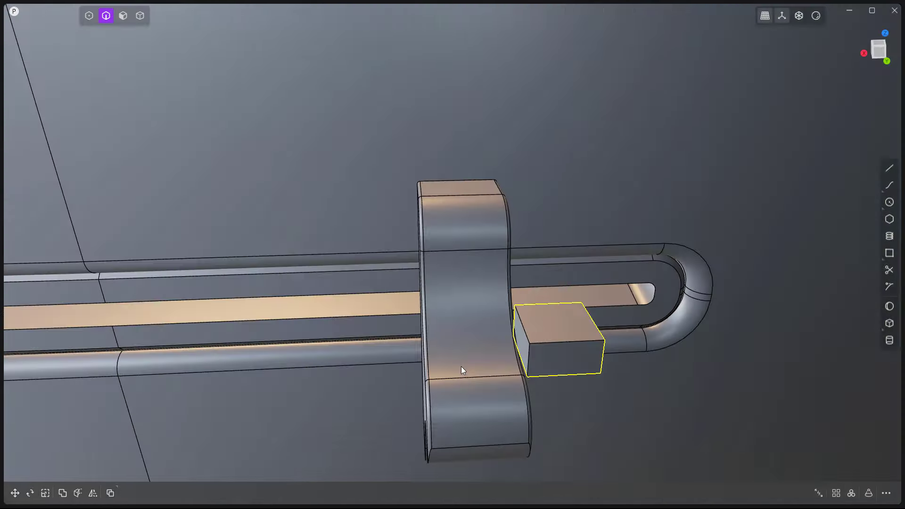
Step: Move the box into the slider knob and isolate the knob and box
{"action": "key", "text": "g"}
{"action": "middle_click_drag", "start_coordinate": [429, 339], "coordinate": [360, 269]}
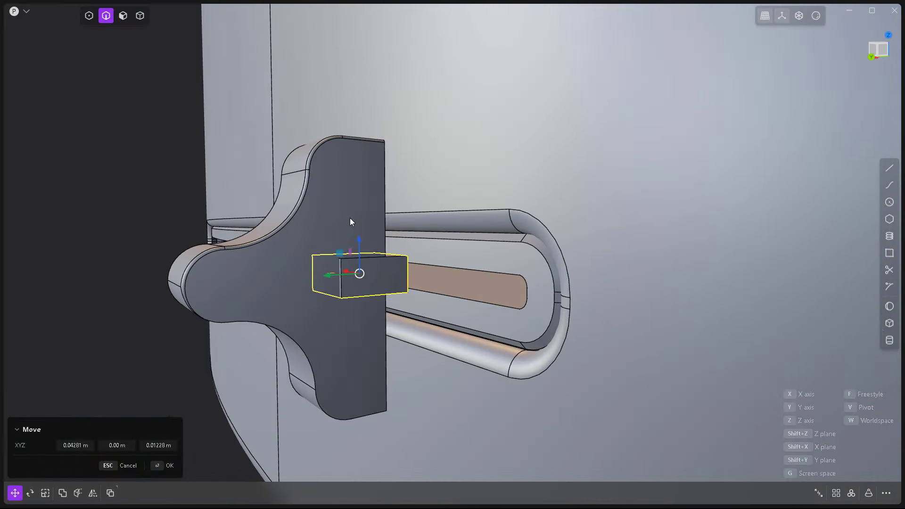
{"action": "key", "text": "Return"}
{"action": "key", "text": "4"}
{"action": "left_click", "coordinate": [321, 193], "text": "shift"}
{"action": "key", "text": "slash"}
{"action": "key", "text": "slash"}
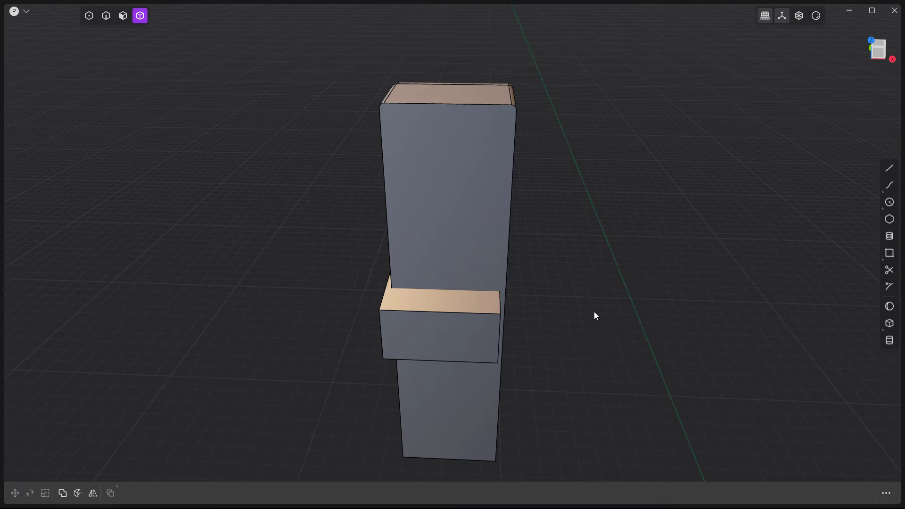
Step: Align the box's side face to the knob's back face with Match face
{"action": "key", "text": "g"}
{"action": "middle_click_drag", "start_coordinate": [581, 331], "coordinate": [446, 336]}
{"action": "key", "text": "3"}
{"action": "key", "text": "Return"}
{"action": "left_click", "coordinate": [428, 326]}
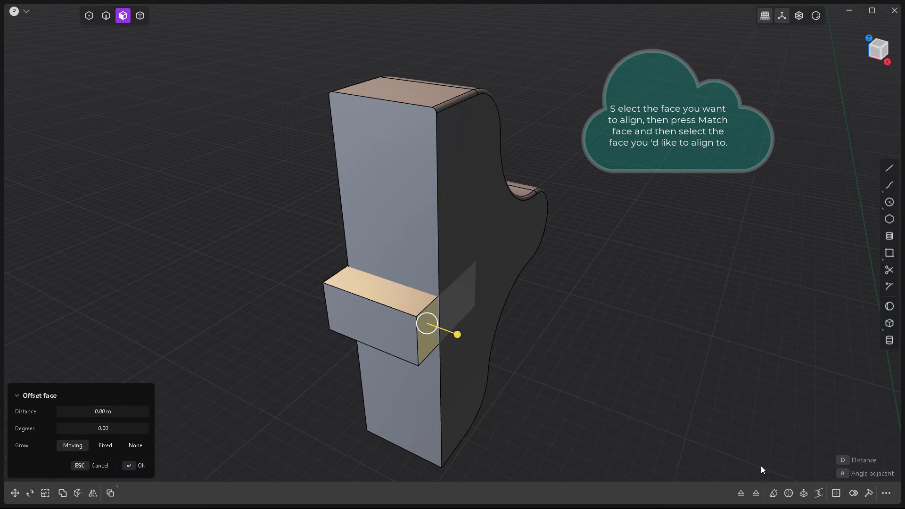
{"action": "left_click", "coordinate": [756, 493]}
{"action": "middle_click_drag", "start_coordinate": [508, 221], "coordinate": [544, 304]}
{"action": "left_click", "coordinate": [546, 307]}
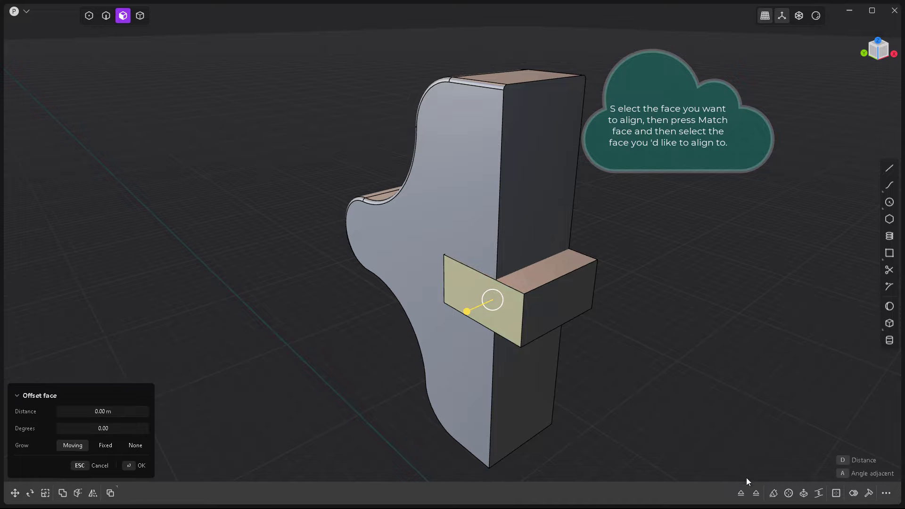
{"action": "key", "text": "Return"}
{"action": "middle_click_drag", "start_coordinate": [596, 267], "coordinate": [623, 325]}
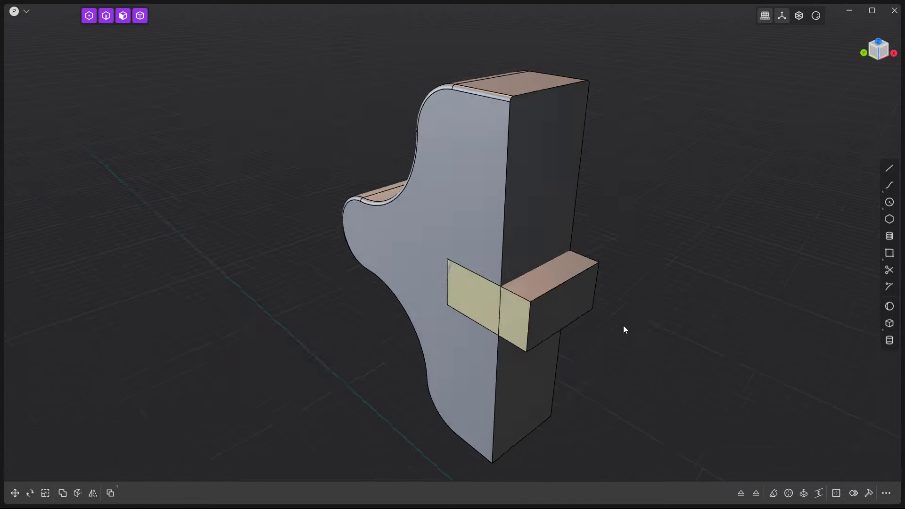
{"action": "left_click", "coordinate": [655, 340]}
Step: Scale the box to 0.70 along Z to flatten it into a stem
{"action": "key", "text": "4"}
{"action": "left_click", "coordinate": [529, 343]}
{"action": "key", "text": "KP_1"}
{"action": "key", "text": "r"}
{"action": "key", "text": "s"}
{"action": "key", "text": "z"}
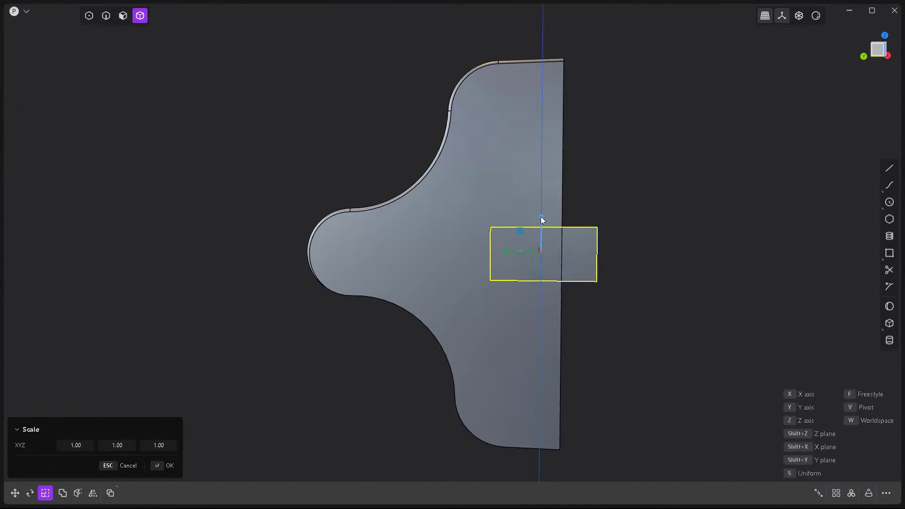
{"action": "middle_click_drag", "start_coordinate": [561, 302], "coordinate": [571, 274]}
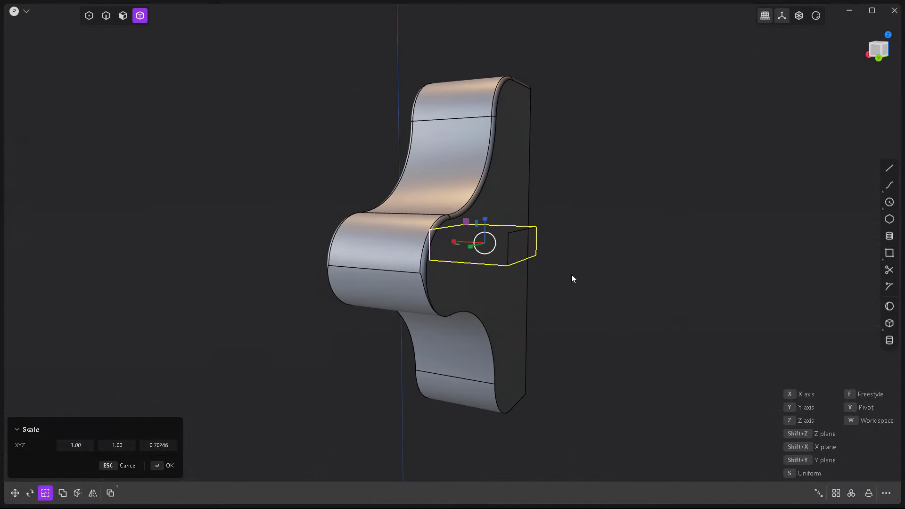
{"action": "key", "text": "Return"}
Step: Unhide the model and boolean-join the flattened box into the slider knob
{"action": "key", "text": "slash"}
{"action": "middle_click_drag", "start_coordinate": [468, 257], "coordinate": [507, 256]}
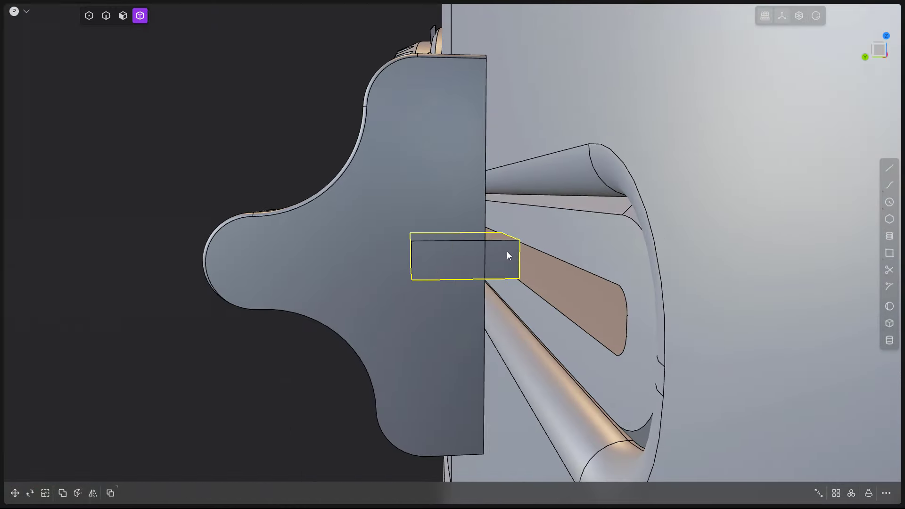
{"action": "key", "text": "shift+minus"}
{"action": "left_click", "coordinate": [434, 269]}
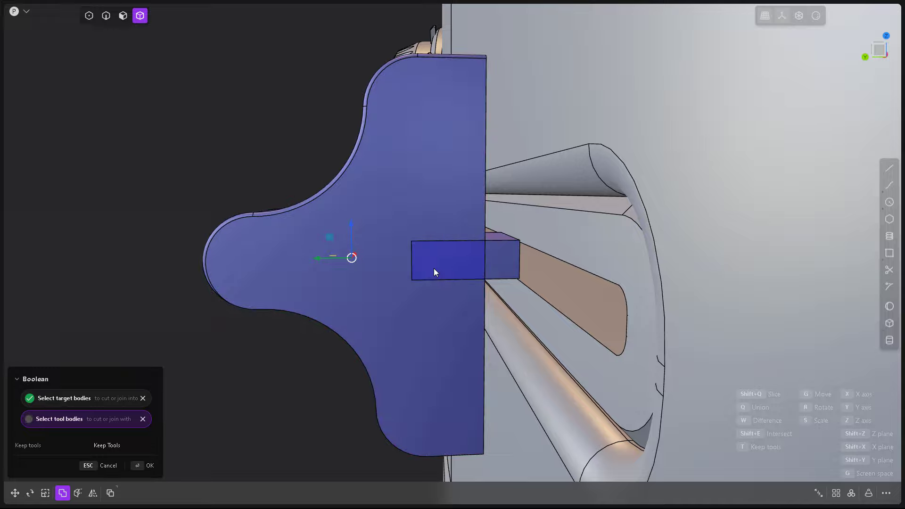
{"action": "key", "text": "Return"}
{"action": "mouse_move", "coordinate": [434, 268]}
{"action": "middle_mouse_down"}
{"action": "mouse_move", "coordinate": [509, 247]}
{"action": "mouse_move", "coordinate": [436, 284]}
{"action": "mouse_move", "coordinate": [463, 311]}
{"action": "middle_mouse_up"}
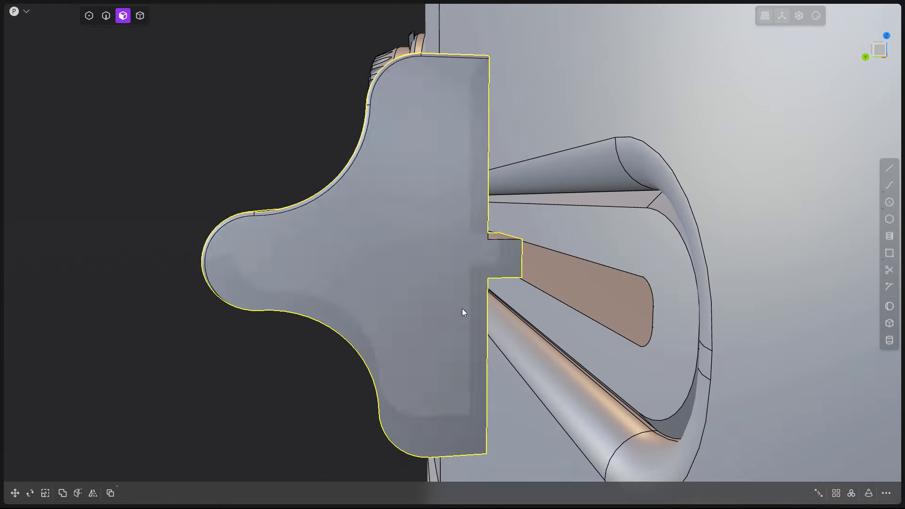
{"action": "mouse_move", "coordinate": [346, 190]}
{"action": "middle_mouse_down"}
{"action": "mouse_move", "coordinate": [561, 267]}
{"action": "mouse_move", "coordinate": [511, 290]}
{"action": "middle_mouse_up"}
Step: Offset the stem's end face so it reaches almost flush with the housing
{"action": "left_click", "coordinate": [561, 268]}
{"action": "key", "text": "o"}
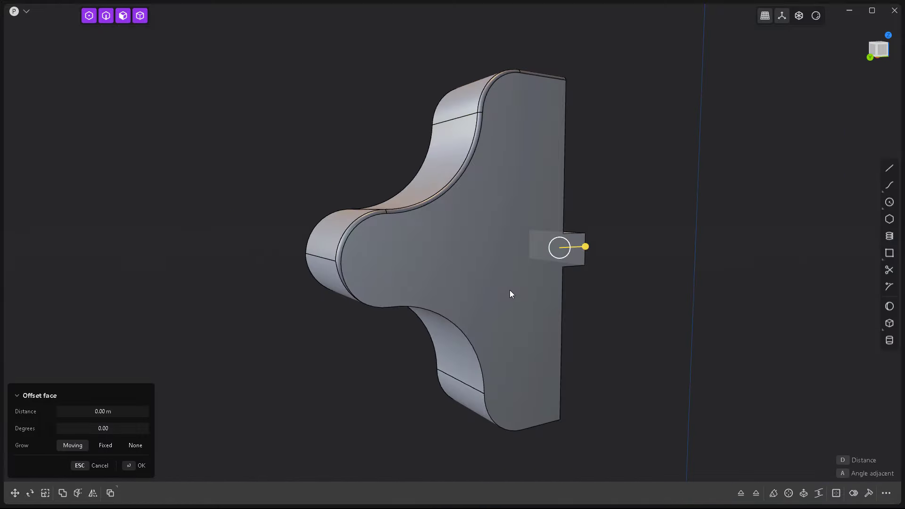
{"action": "scroll", "coordinate": [529, 297], "scroll_direction": "up", "scroll_amount": 5}
{"action": "scroll", "coordinate": [529, 296], "scroll_direction": "down", "scroll_amount": 5}
{"action": "middle_click_drag", "start_coordinate": [428, 277], "coordinate": [476, 265]}
{"action": "left_click_drag", "start_coordinate": [476, 265], "coordinate": [519, 265]}
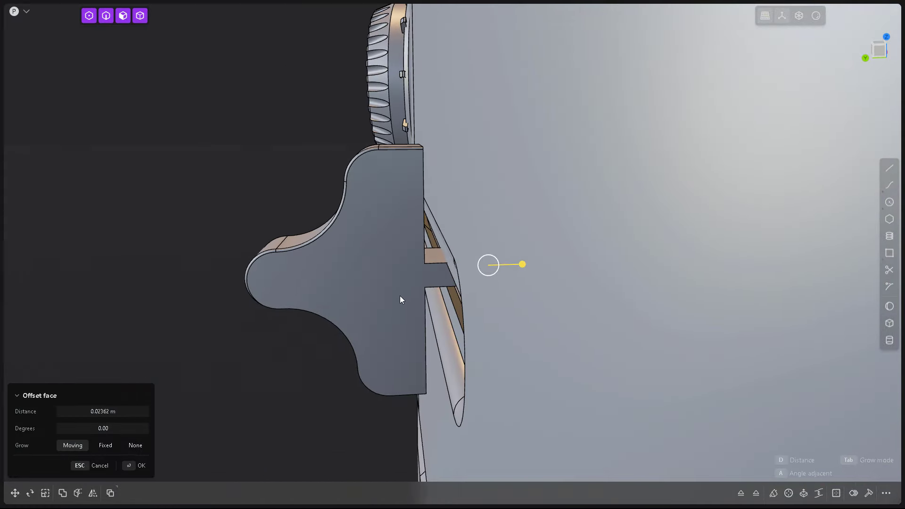
{"action": "middle_click_drag", "start_coordinate": [401, 299], "coordinate": [489, 260]}
{"action": "scroll", "coordinate": [473, 260], "scroll_direction": "up", "scroll_amount": 5}
{"action": "left_click_drag", "start_coordinate": [437, 261], "coordinate": [435, 231]}
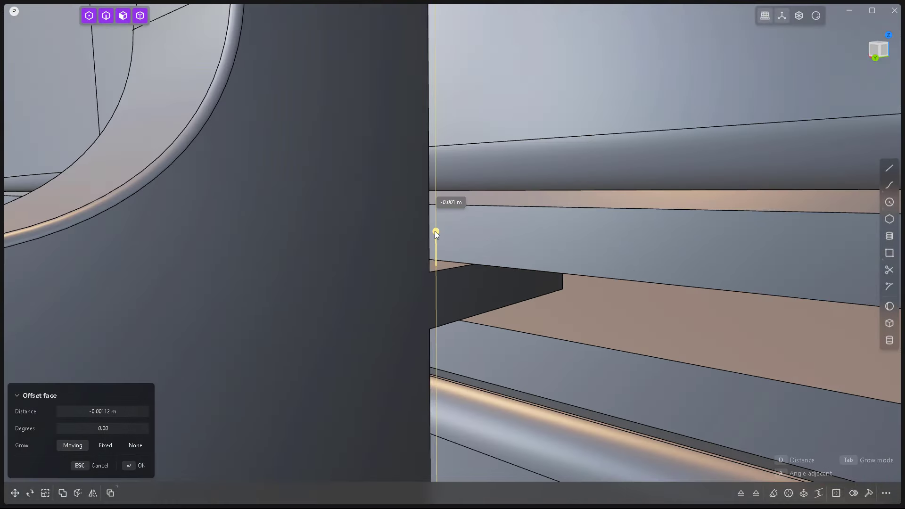
{"action": "scroll", "coordinate": [435, 231], "scroll_direction": "down", "scroll_amount": 5}
{"action": "middle_click_drag", "start_coordinate": [435, 231], "coordinate": [523, 297]}
{"action": "scroll", "coordinate": [524, 296], "scroll_direction": "down", "scroll_amount": 5}
{"action": "mouse_move", "coordinate": [627, 366]}
{"action": "middle_mouse_down"}
{"action": "mouse_move", "coordinate": [747, 196]}
{"action": "mouse_move", "coordinate": [618, 210]}
{"action": "middle_mouse_up"}
Step: Commit the stem offset and draw a rectangle on the panel above the slider
{"action": "key", "text": "Return"}
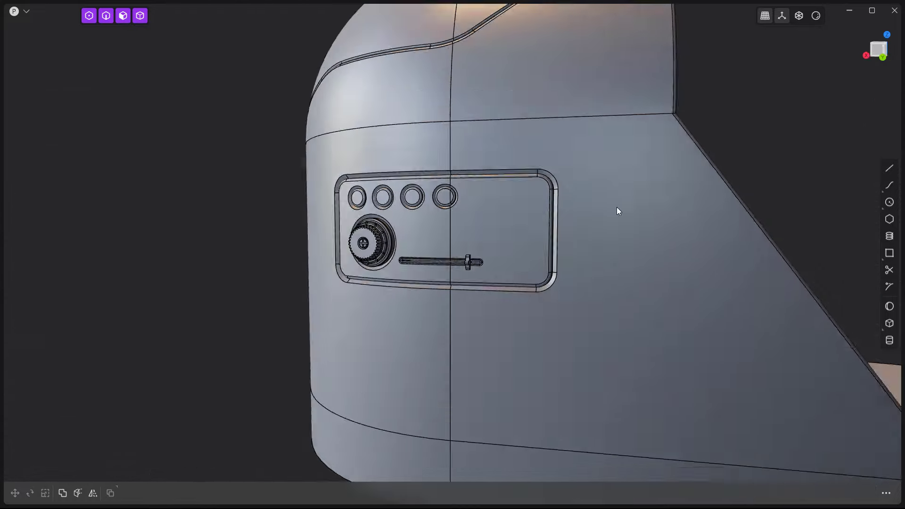
{"action": "scroll", "coordinate": [618, 210], "scroll_direction": "up", "scroll_amount": 3}
{"action": "mouse_move", "coordinate": [510, 215]}
{"action": "middle_mouse_down"}
{"action": "mouse_move", "coordinate": [482, 196]}
{"action": "mouse_move", "coordinate": [514, 235]}
{"action": "middle_mouse_up"}
{"action": "scroll", "coordinate": [497, 217], "scroll_direction": "down", "scroll_amount": 3}
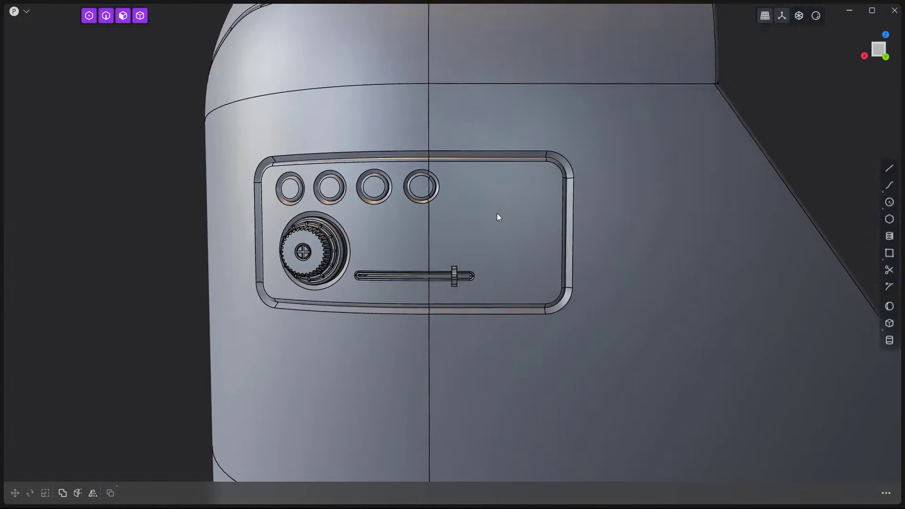
{"action": "scroll", "coordinate": [629, 143], "scroll_direction": "up", "scroll_amount": 3}
{"action": "key", "text": "k"}
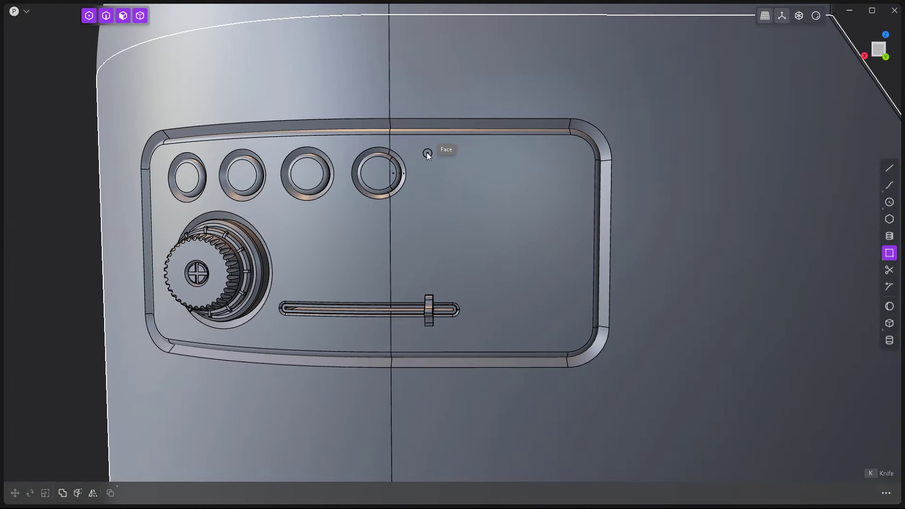
{"action": "left_click", "coordinate": [424, 150]}
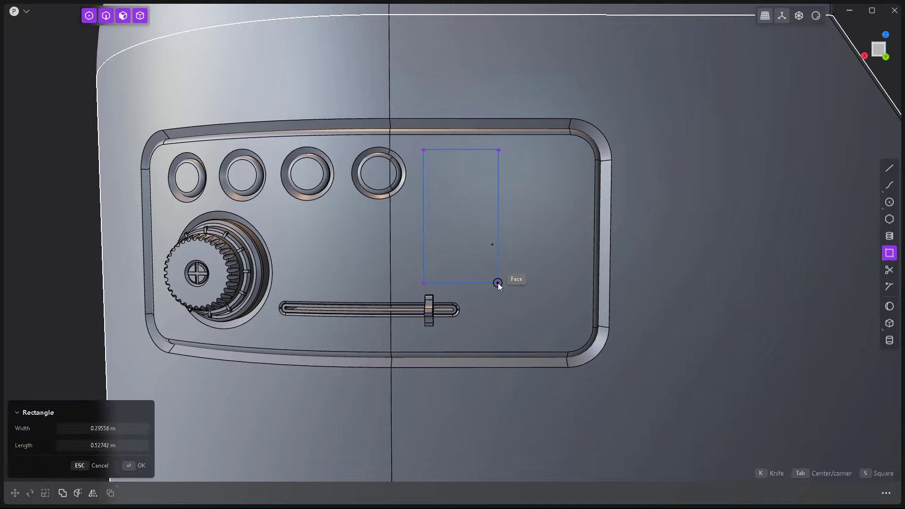
{"action": "left_click", "coordinate": [501, 285]}
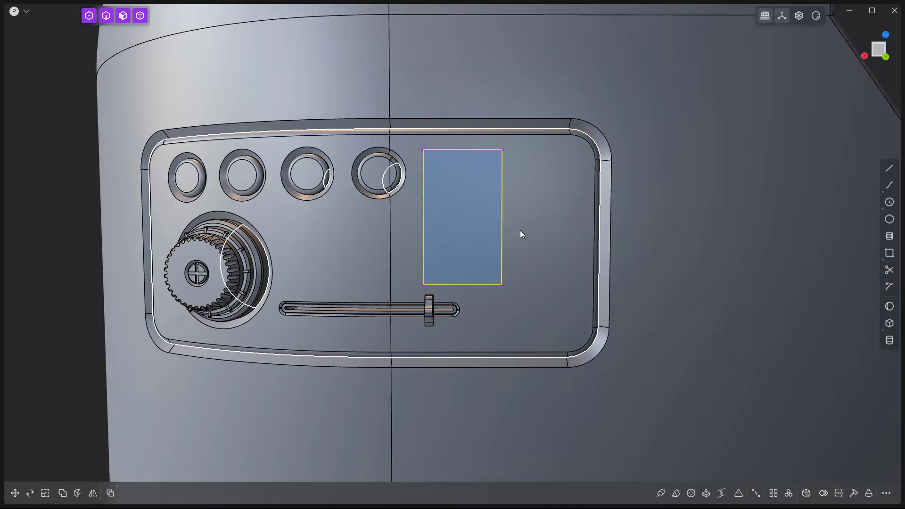
Step: Round the rectangle's corners and extrude the rounded region into a block
{"action": "key", "text": "e"}
{"action": "key", "text": "Escape"}
{"action": "key", "text": "f"}
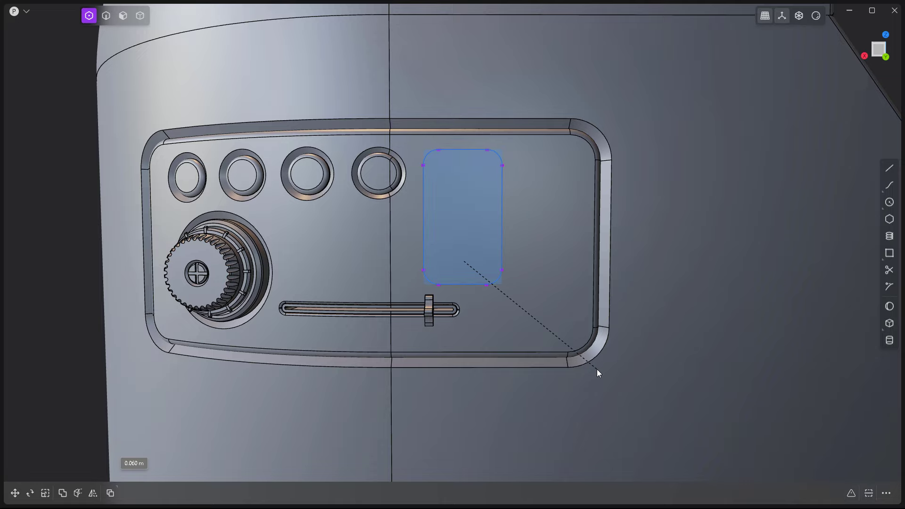
{"action": "left_click", "coordinate": [599, 370]}
{"action": "middle_click_drag", "start_coordinate": [598, 370], "coordinate": [481, 241]}
{"action": "key", "text": "3"}
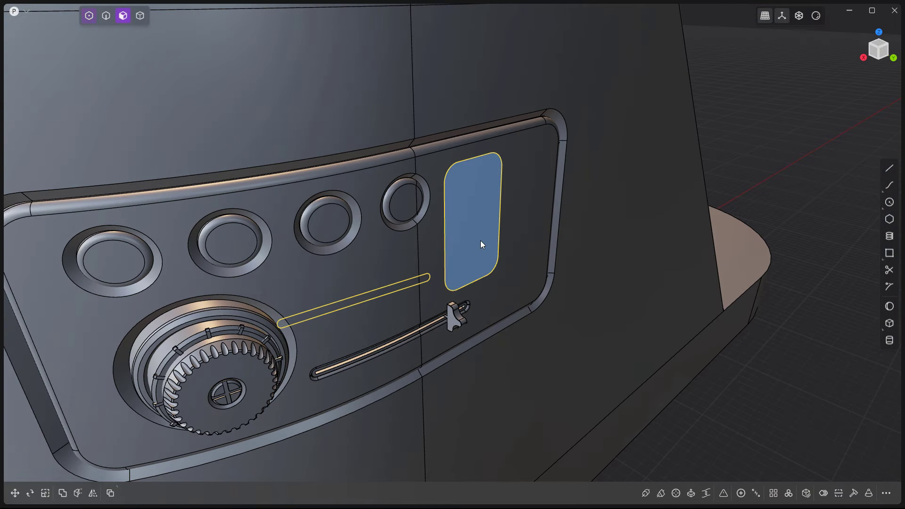
{"action": "key", "text": "e"}
{"action": "key", "text": "Escape"}
Step: Position the rounded block in the panel and boolean-cut it out as a recess
{"action": "key", "text": "g"}
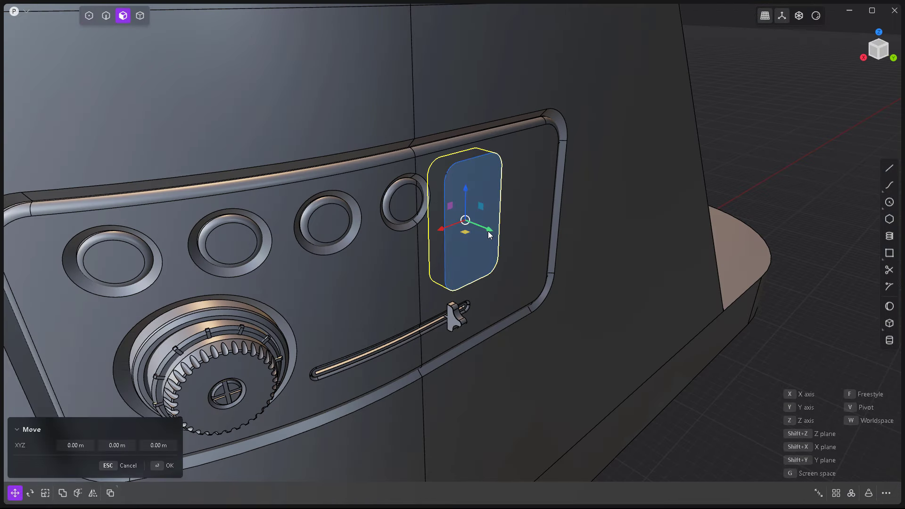
{"action": "middle_click_drag", "start_coordinate": [509, 273], "coordinate": [507, 213]}
{"action": "key", "text": "Return"}
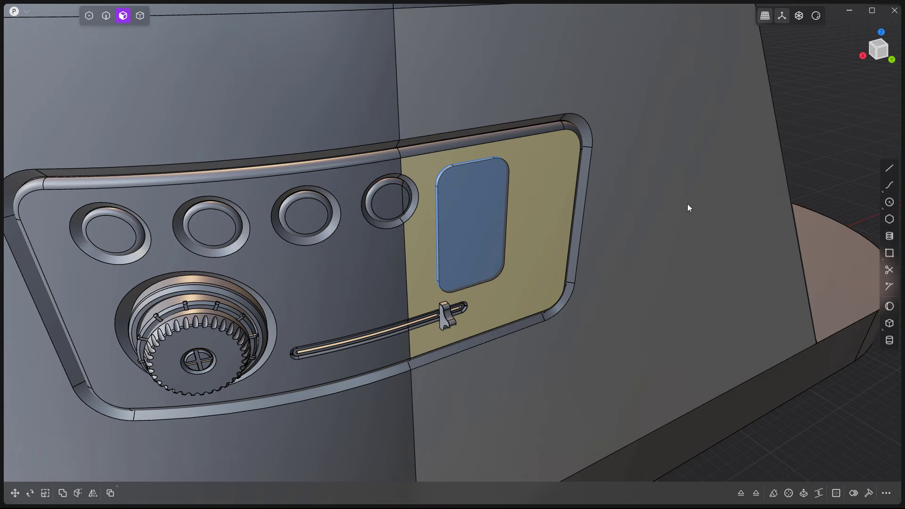
{"action": "key", "text": "4"}
{"action": "key", "text": "b"}
{"action": "left_click", "coordinate": [529, 208]}
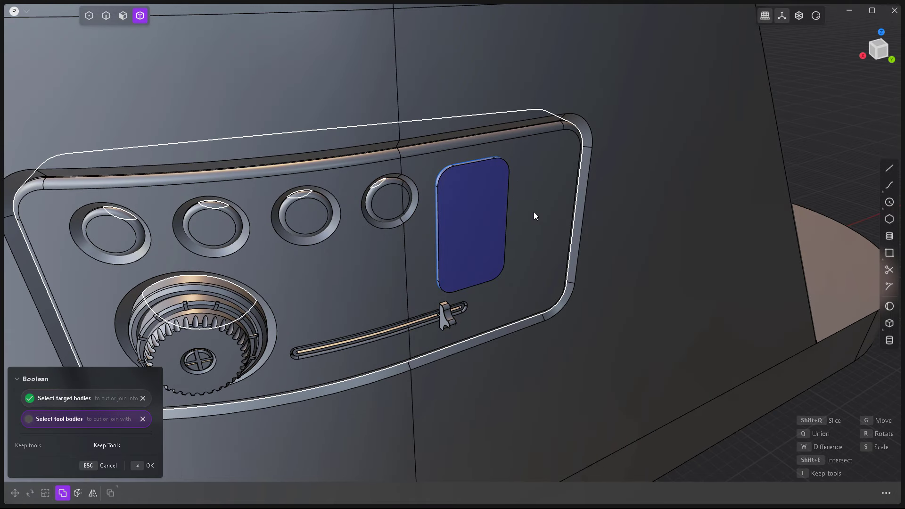
{"action": "key", "text": "Escape"}
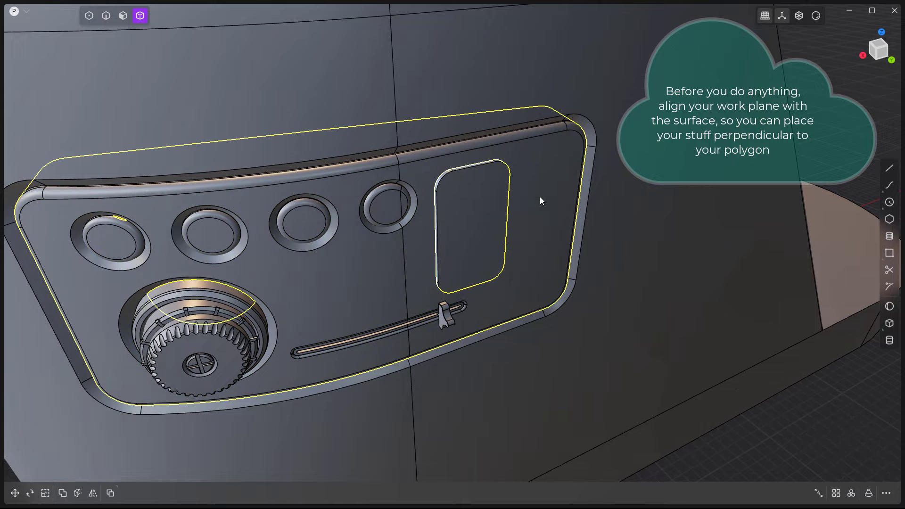
Step: Widen the fillet on the recess's rim edge
{"action": "key", "text": "2"}
{"action": "mouse_move", "coordinate": [510, 222]}
{"action": "middle_mouse_down"}
{"action": "mouse_move", "coordinate": [437, 152]}
{"action": "mouse_move", "coordinate": [503, 195]}
{"action": "middle_mouse_up"}
{"action": "scroll", "coordinate": [480, 206], "scroll_direction": "up", "scroll_amount": 3}
{"action": "scroll", "coordinate": [467, 203], "scroll_direction": "up", "scroll_amount": 2}
{"action": "left_click", "coordinate": [515, 203]}
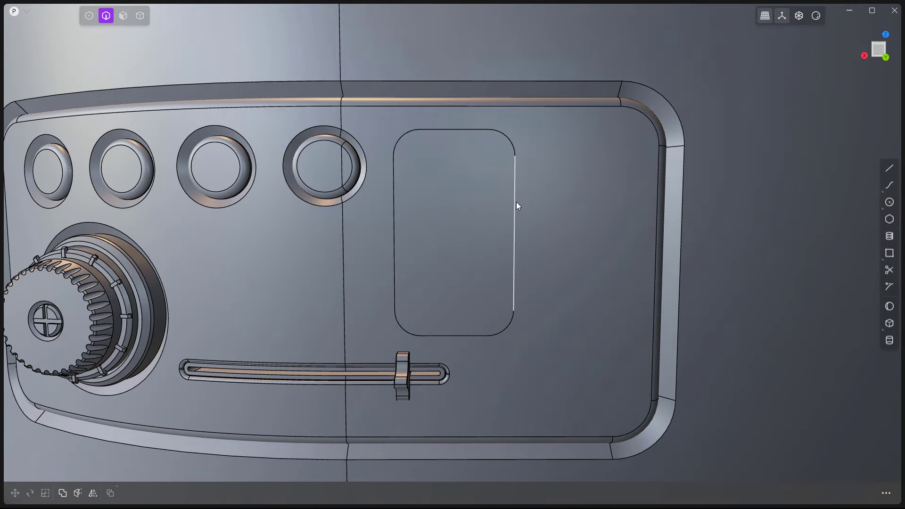
{"action": "key", "text": "f"}
{"action": "left_click_drag", "start_coordinate": [518, 168], "coordinate": [520, 172]}
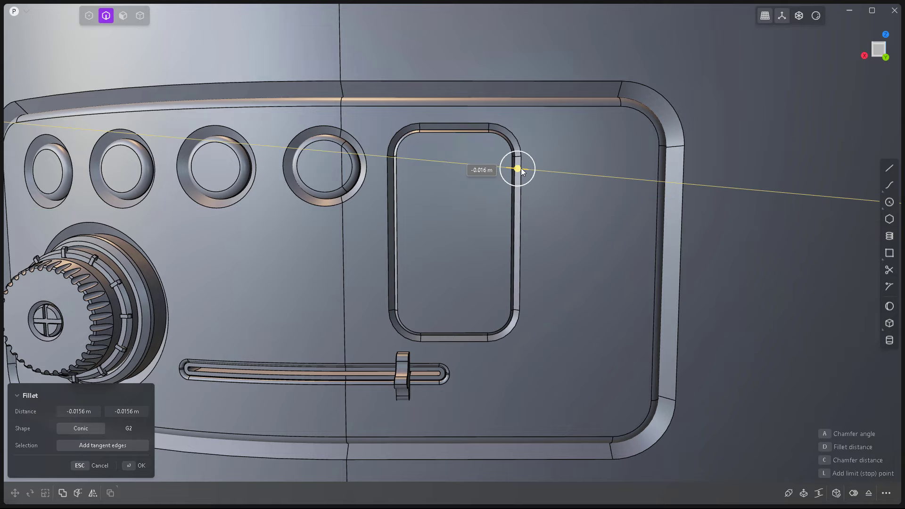
{"action": "key", "text": "Return"}
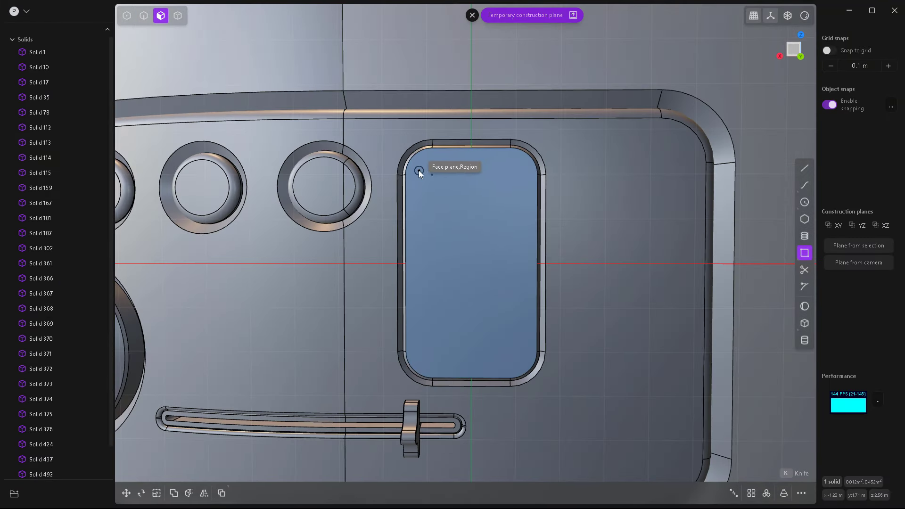
Step: Draw a thin slot rectangle across the top of the recess
{"action": "left_click", "coordinate": [417, 172]}
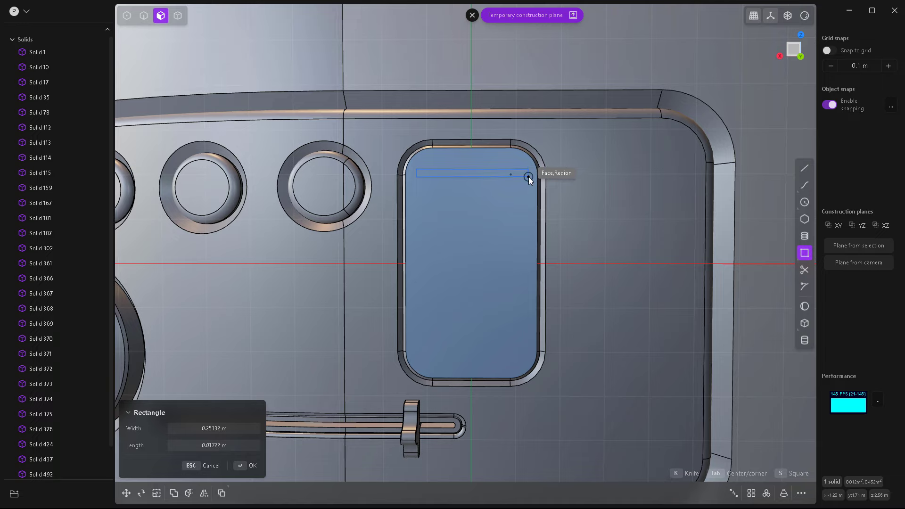
{"action": "left_click", "coordinate": [527, 178]}
{"action": "key", "text": "Return"}
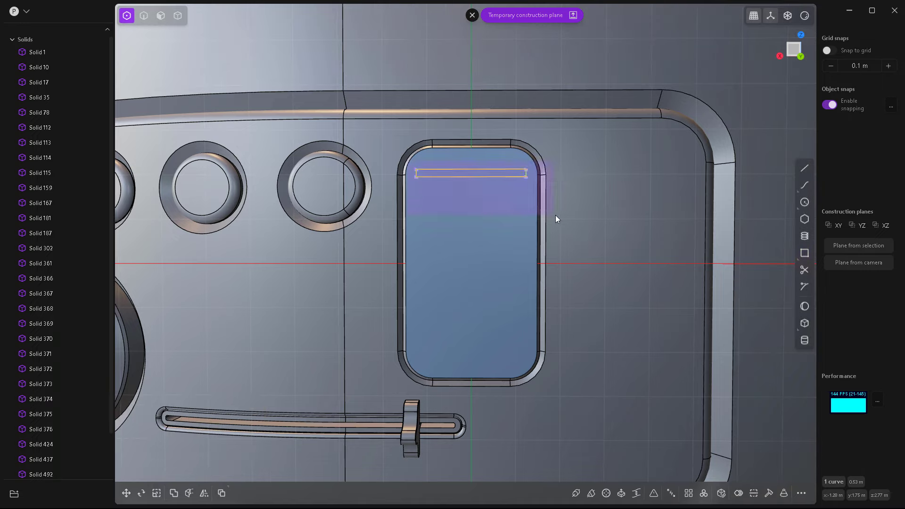
{"action": "scroll", "coordinate": [555, 215], "scroll_direction": "up", "scroll_amount": 5}
{"action": "scroll", "coordinate": [492, 182], "scroll_direction": "down", "scroll_amount": 5}
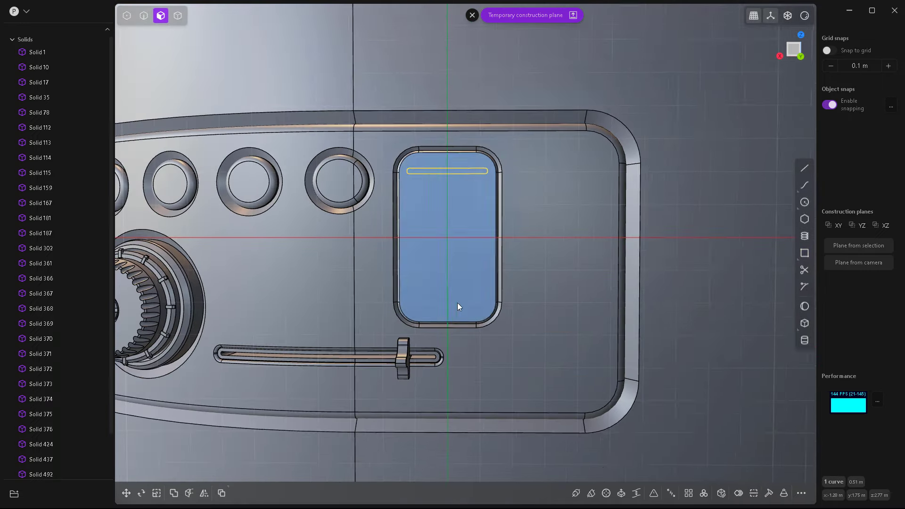
Step: Rectangular-array the slot outline down to the bottom of the recess
{"action": "left_click", "coordinate": [688, 493]}
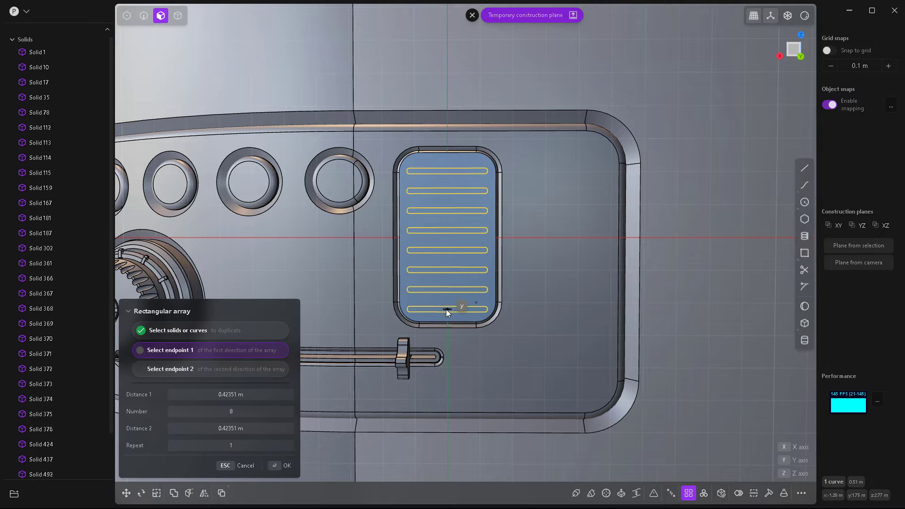
{"action": "left_click", "coordinate": [448, 305]}
{"action": "scroll", "coordinate": [446, 304], "scroll_direction": "up", "scroll_amount": 3, "text": "shift"}
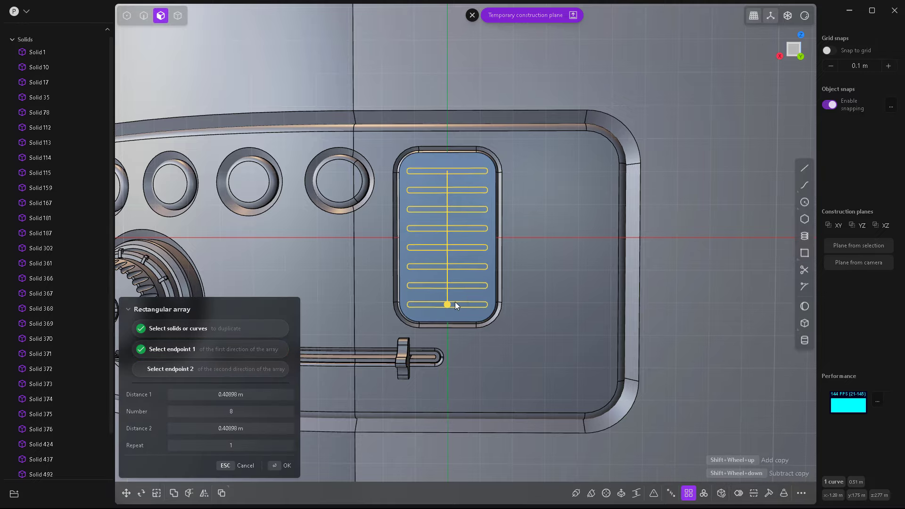
{"action": "scroll", "coordinate": [455, 302], "scroll_direction": "up", "scroll_amount": 3, "text": "shift"}
{"action": "key", "text": "Return"}
{"action": "mouse_move", "coordinate": [452, 301]}
{"action": "middle_mouse_down"}
{"action": "mouse_move", "coordinate": [511, 263]}
{"action": "mouse_move", "coordinate": [590, 270]}
{"action": "middle_mouse_up"}
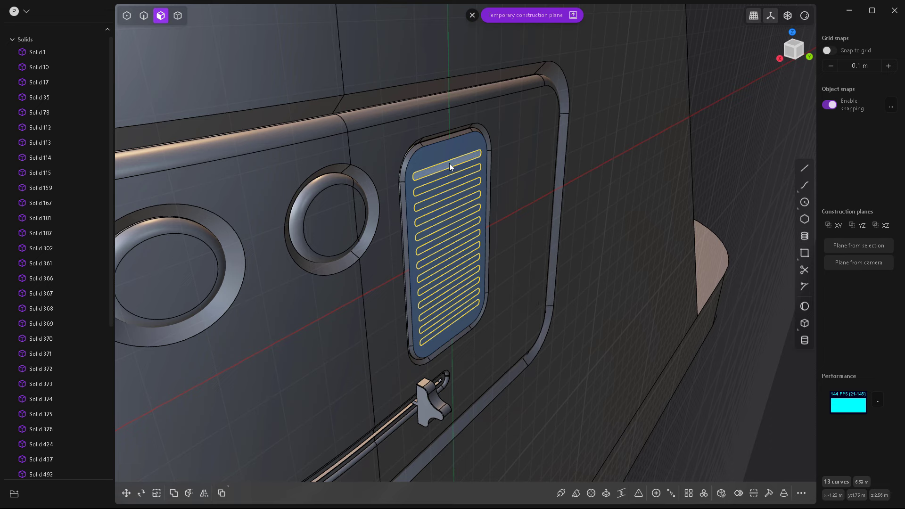
Step: Extrude all slot regions as a cut about 0.07 m deep
{"action": "key", "text": "x"}
{"action": "mouse_move", "coordinate": [450, 167]}
{"action": "left_mouse_down"}
{"action": "mouse_move", "coordinate": [458, 318]}
{"action": "mouse_move", "coordinate": [411, 304]}
{"action": "left_mouse_up"}
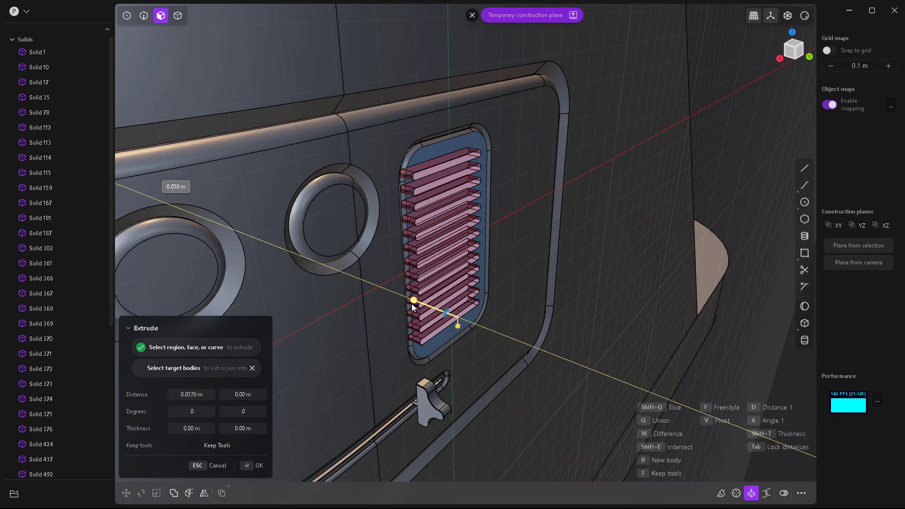
{"action": "mouse_move", "coordinate": [412, 303]}
{"action": "middle_mouse_down"}
{"action": "mouse_move", "coordinate": [443, 267]}
{"action": "mouse_move", "coordinate": [406, 253]}
{"action": "mouse_move", "coordinate": [446, 189]}
{"action": "middle_mouse_up"}
{"action": "key", "text": "Return"}
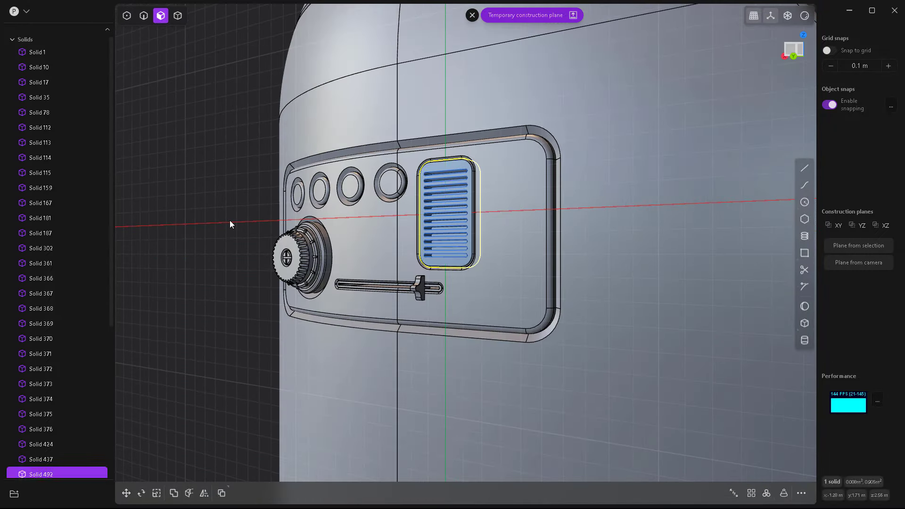
{"action": "key", "text": "4"}
{"action": "mouse_move", "coordinate": [566, 227]}
{"action": "middle_mouse_down"}
{"action": "mouse_move", "coordinate": [503, 194]}
{"action": "mouse_move", "coordinate": [474, 19]}
{"action": "middle_mouse_up"}
Step: Dismiss the construction plane and delete the leftover slot curves
{"action": "left_click", "coordinate": [472, 15]}
{"action": "scroll", "coordinate": [46, 307], "scroll_direction": "down", "scroll_amount": 10}
{"action": "left_click", "coordinate": [40, 275]}
{"action": "left_click", "coordinate": [40, 470], "text": "shift"}
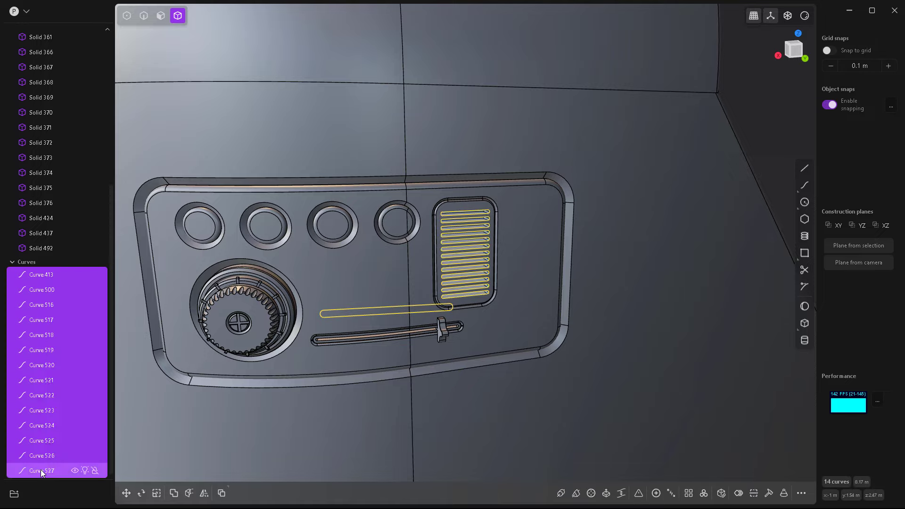
{"action": "key", "text": "Delete"}
{"action": "mouse_move", "coordinate": [447, 292]}
{"action": "middle_mouse_down"}
{"action": "mouse_move", "coordinate": [493, 261]}
{"action": "mouse_move", "coordinate": [434, 276]}
{"action": "mouse_move", "coordinate": [460, 150]}
{"action": "middle_mouse_up"}
{"action": "scroll", "coordinate": [493, 255], "scroll_direction": "up", "scroll_amount": 5}
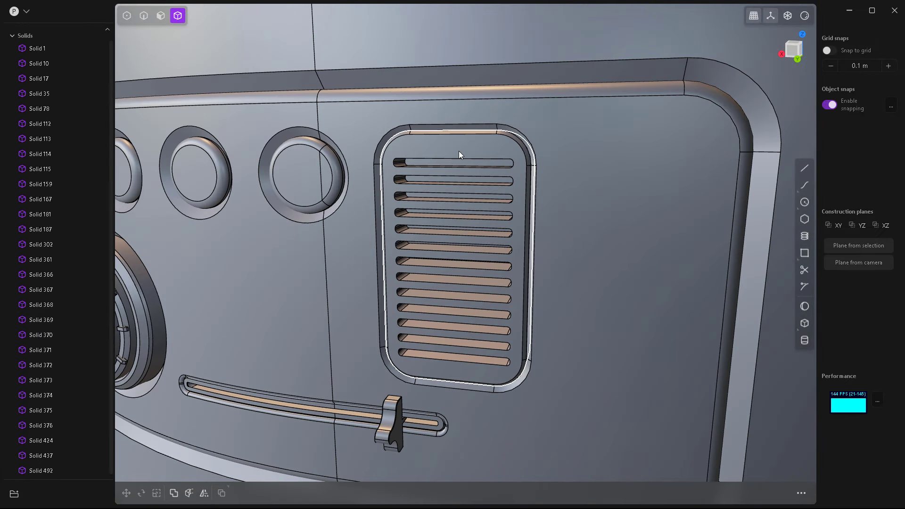
Step: Give the edges of all the vent slots a small fillet
{"action": "key", "text": "2"}
{"action": "left_click", "coordinate": [458, 159]}
{"action": "left_click", "coordinate": [455, 177]}
{"action": "key", "text": "f"}
{"action": "left_click", "coordinate": [419, 193]}
{"action": "left_click", "coordinate": [418, 211]}
{"action": "left_click", "coordinate": [421, 228]}
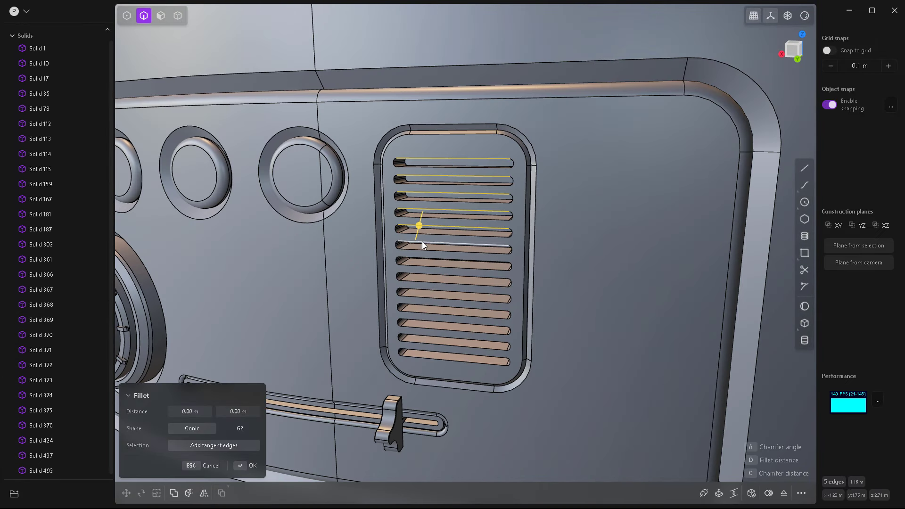
{"action": "scroll", "coordinate": [451, 274], "scroll_direction": "up", "scroll_amount": 3}
{"action": "left_click", "coordinate": [432, 257]}
{"action": "left_click", "coordinate": [431, 277]}
{"action": "left_click", "coordinate": [431, 298]}
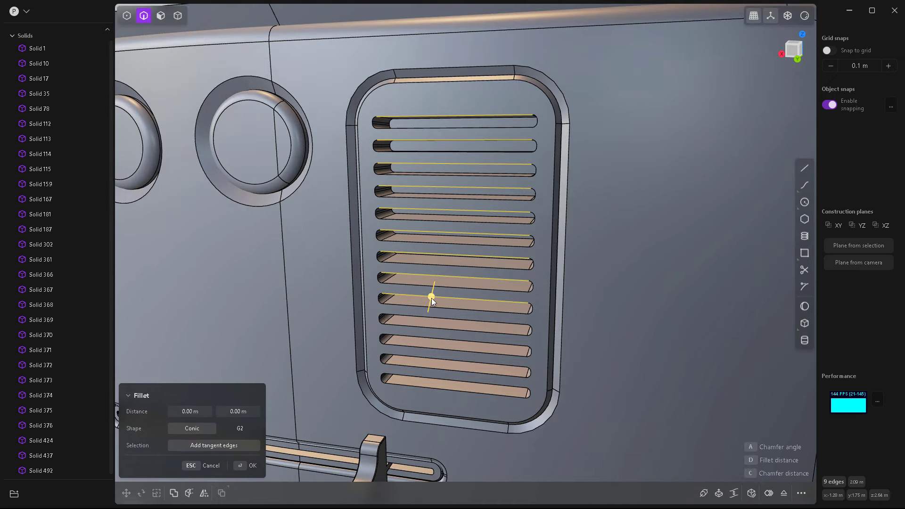
{"action": "left_click", "coordinate": [434, 320]}
{"action": "left_click", "coordinate": [437, 341]}
{"action": "left_click", "coordinate": [441, 362]}
{"action": "left_click", "coordinate": [444, 379]}
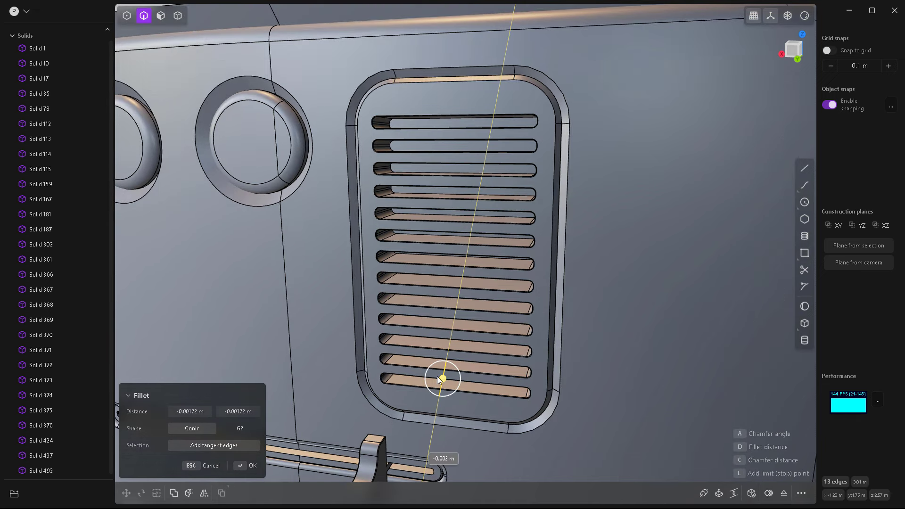
{"action": "left_click_drag", "start_coordinate": [443, 379], "coordinate": [437, 376]}
{"action": "scroll", "coordinate": [415, 206], "scroll_direction": "down", "scroll_amount": 5}
{"action": "key", "text": "Return"}
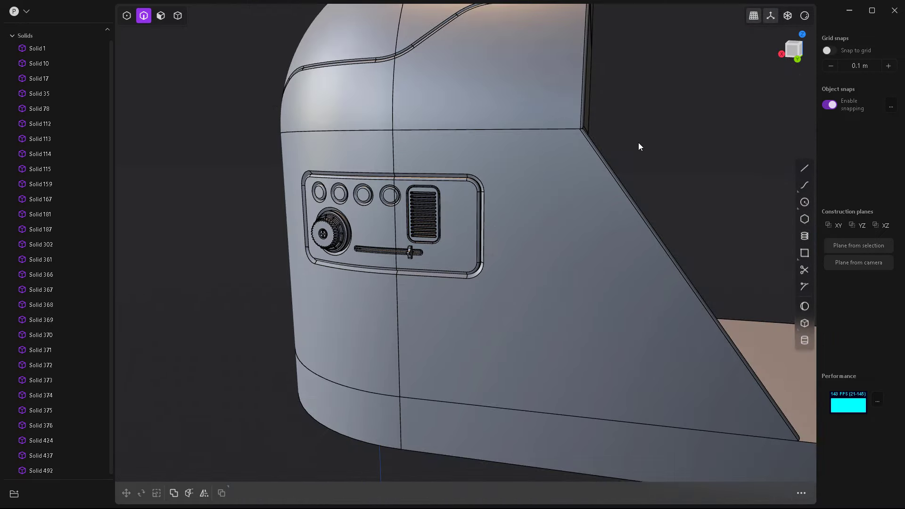
Step: Draw a tall rectangle beside the vent and extrude it into a solid block
{"action": "left_click", "coordinate": [805, 253]}
{"action": "scroll", "coordinate": [469, 225], "scroll_direction": "up", "scroll_amount": 4}
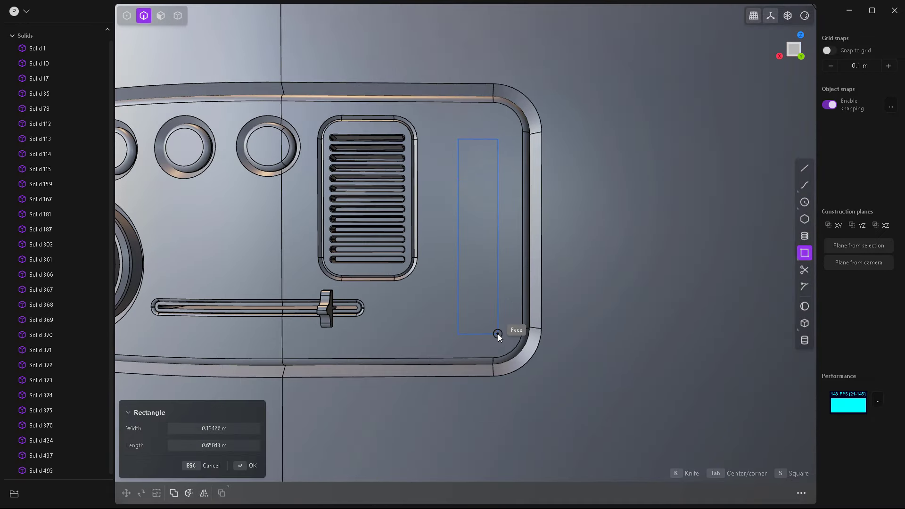
{"action": "left_click", "coordinate": [498, 321]}
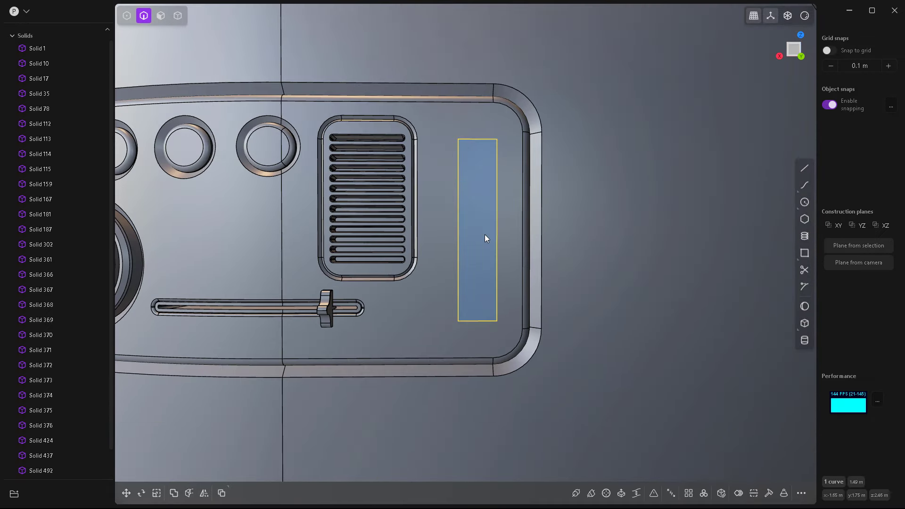
{"action": "mouse_move", "coordinate": [484, 238]}
{"action": "middle_mouse_down"}
{"action": "mouse_move", "coordinate": [530, 269]}
{"action": "mouse_move", "coordinate": [483, 204]}
{"action": "mouse_move", "coordinate": [565, 267]}
{"action": "mouse_move", "coordinate": [466, 235]}
{"action": "middle_mouse_up"}
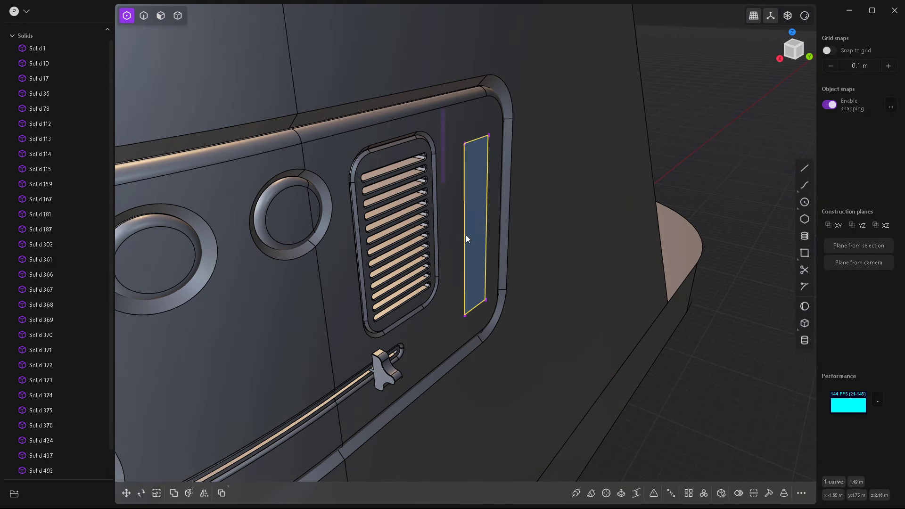
{"action": "left_click", "coordinate": [494, 215]}
{"action": "key", "text": "e"}
{"action": "middle_click_drag", "start_coordinate": [458, 308], "coordinate": [526, 334]}
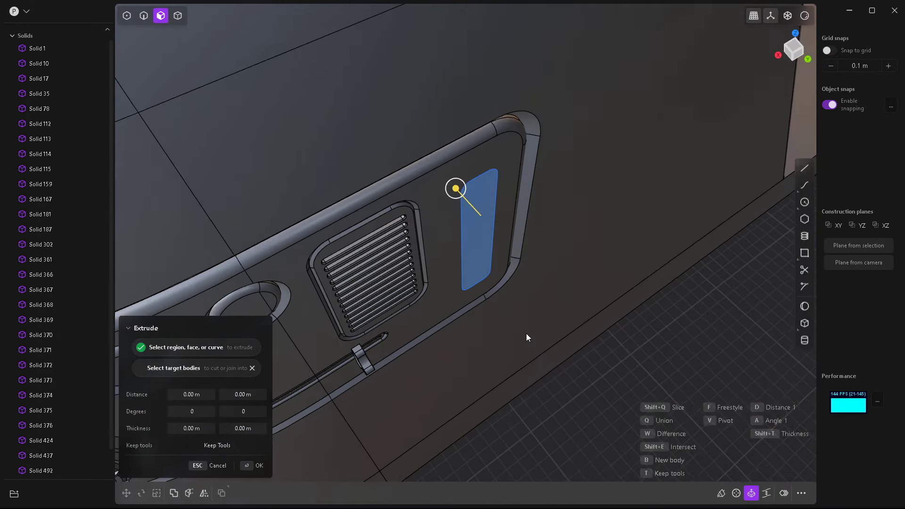
Step: Boolean-subtract the tall block from the side panel, keeping the block, to cut the slot
{"action": "left_click_drag", "start_coordinate": [437, 182], "coordinate": [540, 319]}
{"action": "middle_click_drag", "start_coordinate": [540, 319], "coordinate": [495, 267]}
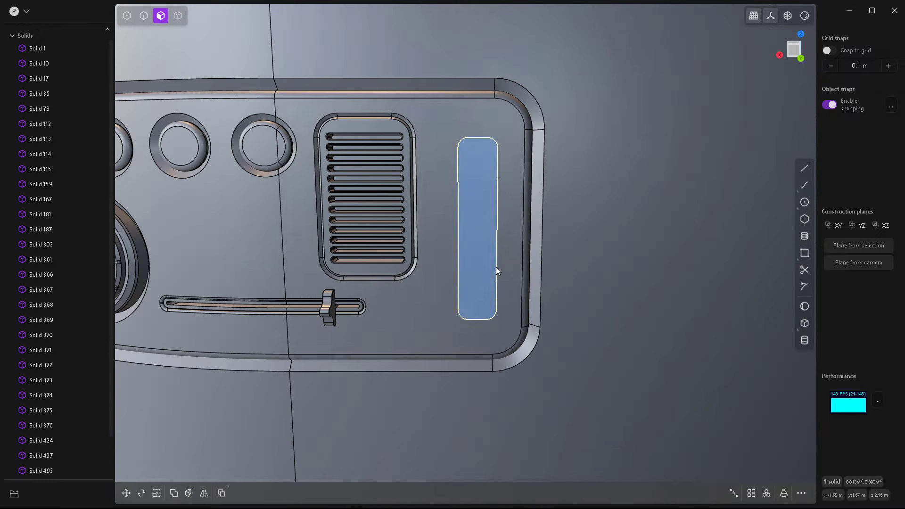
{"action": "key", "text": "2"}
{"action": "mouse_move", "coordinate": [508, 220]}
{"action": "middle_mouse_down"}
{"action": "mouse_move", "coordinate": [491, 171]}
{"action": "mouse_move", "coordinate": [456, 253]}
{"action": "mouse_move", "coordinate": [503, 109]}
{"action": "mouse_move", "coordinate": [516, 180]}
{"action": "middle_mouse_up"}
{"action": "key", "text": "4"}
{"action": "left_click", "coordinate": [515, 179]}
{"action": "key", "text": "b"}
{"action": "left_click", "coordinate": [481, 177]}
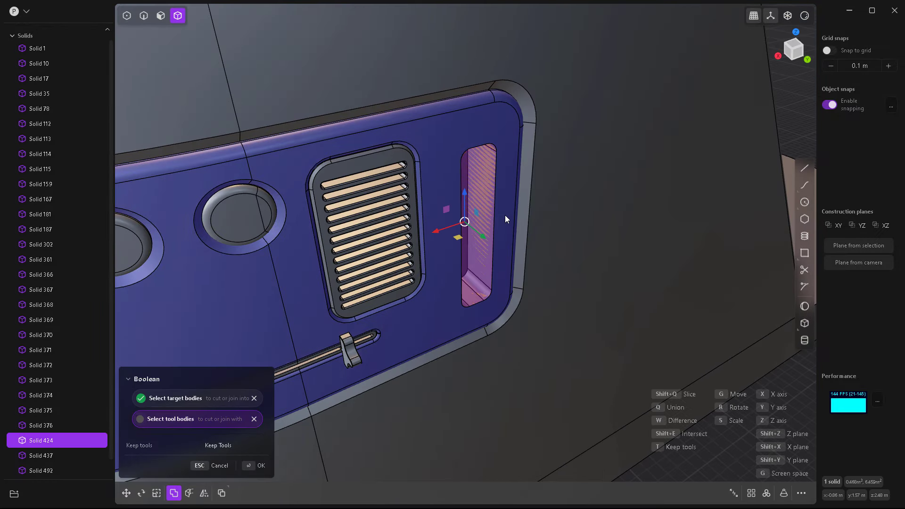
{"action": "key", "text": "Return"}
Step: Move the kept cutting block out away from the panel
{"action": "mouse_move", "coordinate": [498, 208]}
{"action": "middle_mouse_down"}
{"action": "mouse_move", "coordinate": [569, 227]}
{"action": "mouse_move", "coordinate": [512, 263]}
{"action": "middle_mouse_up"}
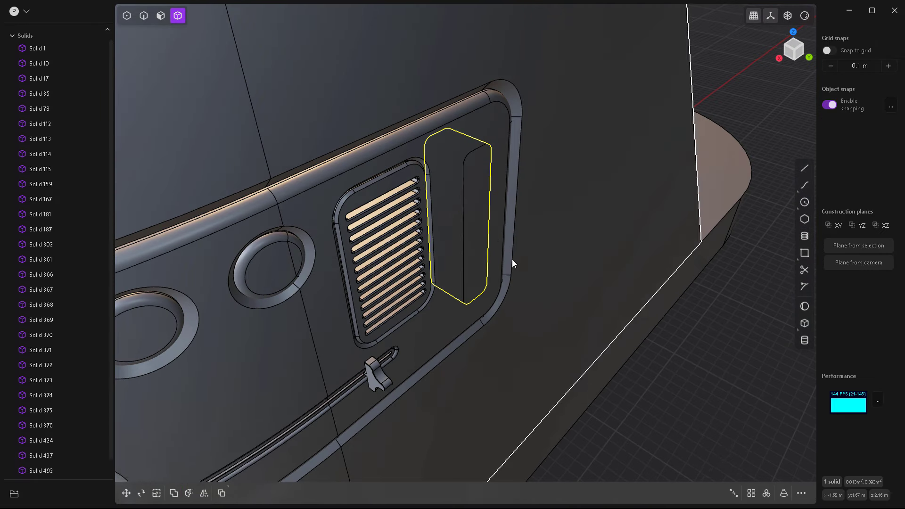
{"action": "left_click", "coordinate": [511, 262]}
{"action": "key", "text": "g"}
{"action": "middle_click_drag", "start_coordinate": [660, 325], "coordinate": [577, 258]}
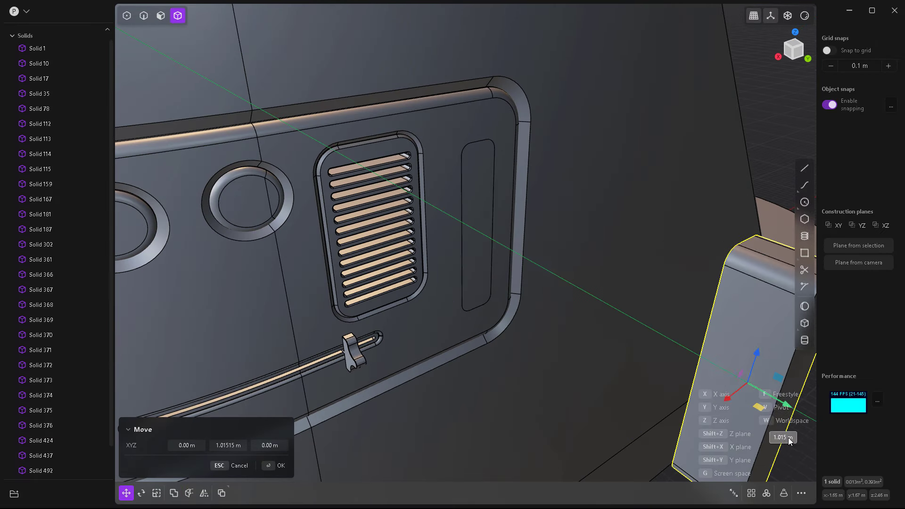
{"action": "key", "text": "Return"}
Step: Fillet the slot rim edge at about 0.016 m
{"action": "scroll", "coordinate": [478, 196], "scroll_direction": "up", "scroll_amount": 3}
{"action": "key", "text": "2"}
{"action": "scroll", "coordinate": [519, 217], "scroll_direction": "up", "scroll_amount": 2}
{"action": "left_click", "coordinate": [511, 199]}
{"action": "key", "text": "f"}
{"action": "left_click_drag", "start_coordinate": [513, 200], "coordinate": [516, 146]}
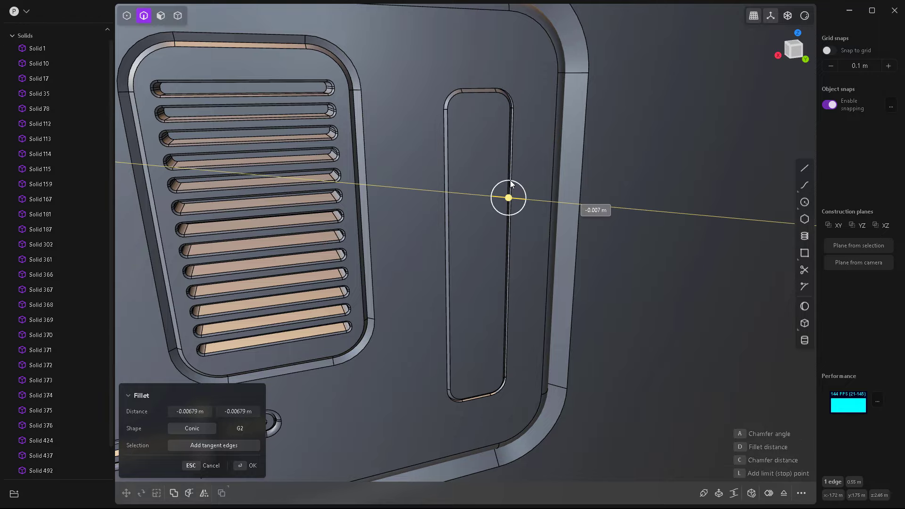
{"action": "middle_click_drag", "start_coordinate": [516, 147], "coordinate": [488, 203]}
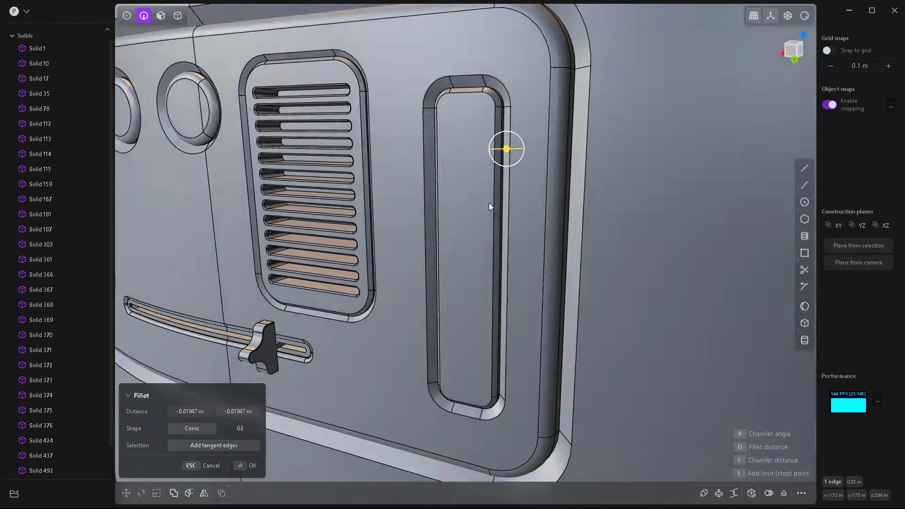
{"action": "left_click_drag", "start_coordinate": [511, 148], "coordinate": [466, 231]}
{"action": "scroll", "coordinate": [468, 231], "scroll_direction": "down", "scroll_amount": 2}
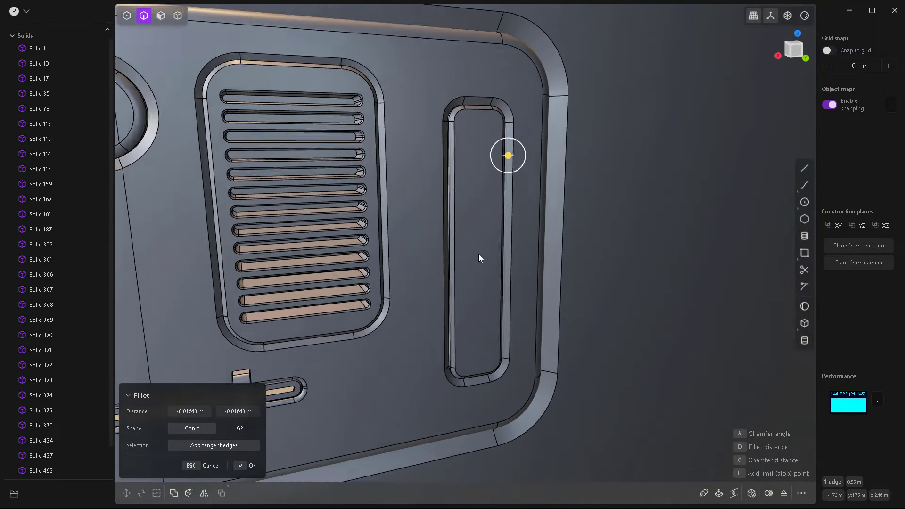
{"action": "key", "text": "Return"}
Step: Select the slotted panel body and orbit to inspect the finished slot
{"action": "key", "text": "4"}
{"action": "middle_click_drag", "start_coordinate": [479, 254], "coordinate": [542, 243]}
{"action": "left_click", "coordinate": [542, 248]}
{"action": "mouse_move", "coordinate": [513, 309]}
{"action": "middle_mouse_down"}
{"action": "mouse_move", "coordinate": [543, 295]}
{"action": "mouse_move", "coordinate": [462, 185]}
{"action": "mouse_move", "coordinate": [457, 205]}
{"action": "mouse_move", "coordinate": [509, 266]}
{"action": "middle_mouse_up"}
{"action": "scroll", "coordinate": [445, 259], "scroll_direction": "up", "scroll_amount": 3}
Step: Draw a box on the slot face
{"action": "middle_click_drag", "start_coordinate": [446, 259], "coordinate": [635, 308]}
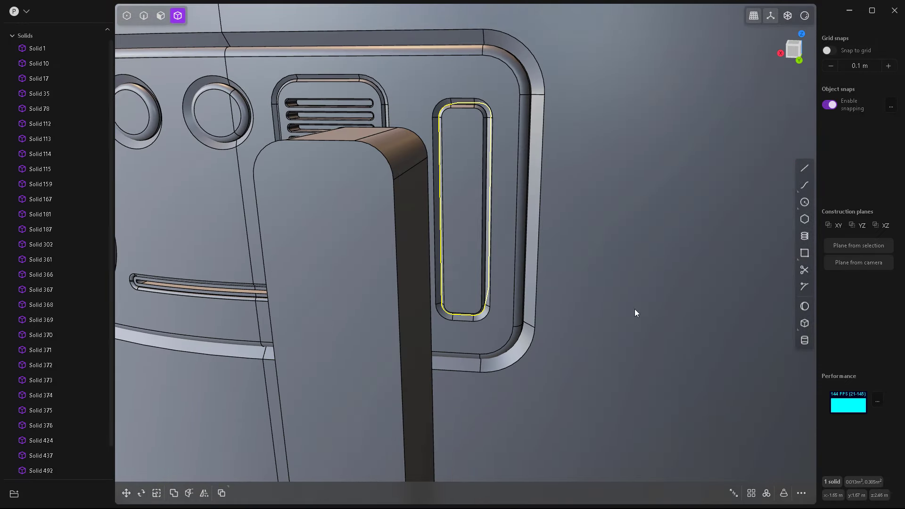
{"action": "left_click", "coordinate": [805, 323]}
{"action": "left_click", "coordinate": [463, 218]}
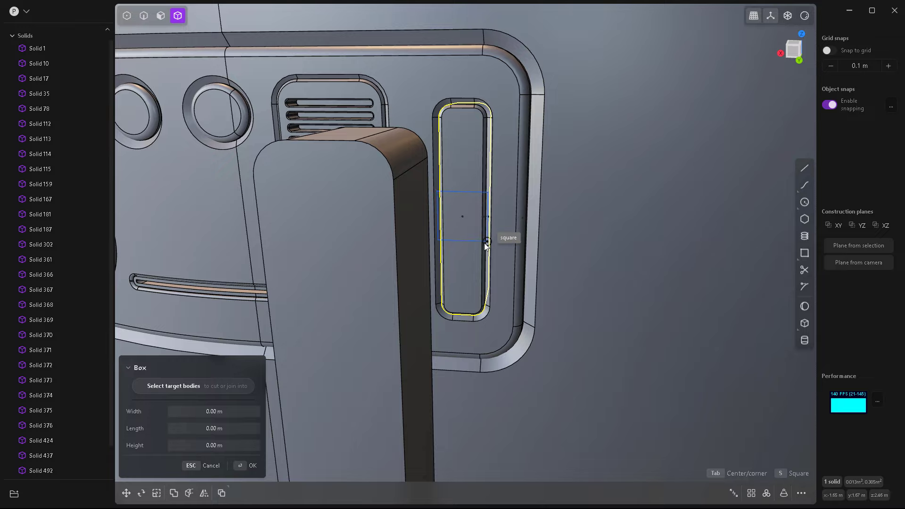
{"action": "left_click", "coordinate": [503, 245]}
{"action": "left_click", "coordinate": [507, 222]}
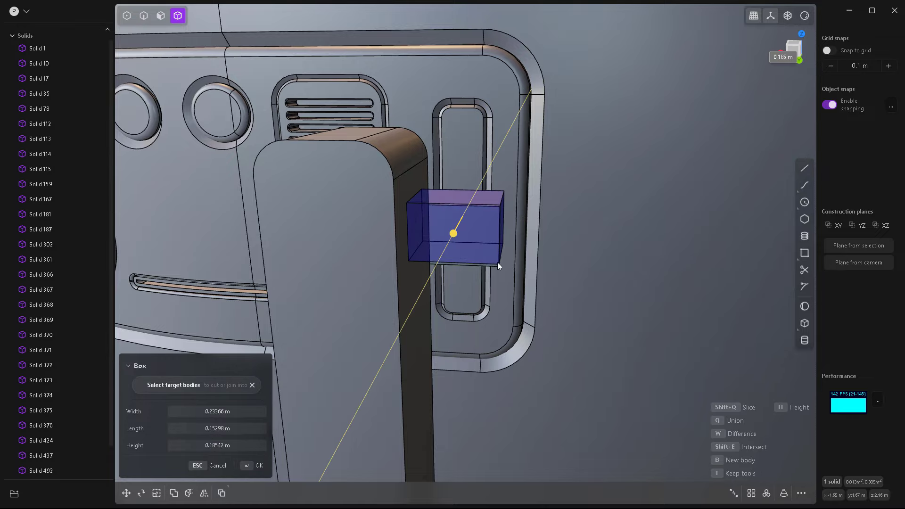
{"action": "mouse_move", "coordinate": [498, 263]}
{"action": "middle_mouse_down"}
{"action": "mouse_move", "coordinate": [530, 272]}
{"action": "mouse_move", "coordinate": [642, 267]}
{"action": "middle_mouse_up"}
Step: Slide the box along the green axis and isolate it with the tall block
{"action": "key", "text": "g"}
{"action": "left_click_drag", "start_coordinate": [536, 219], "coordinate": [490, 212]}
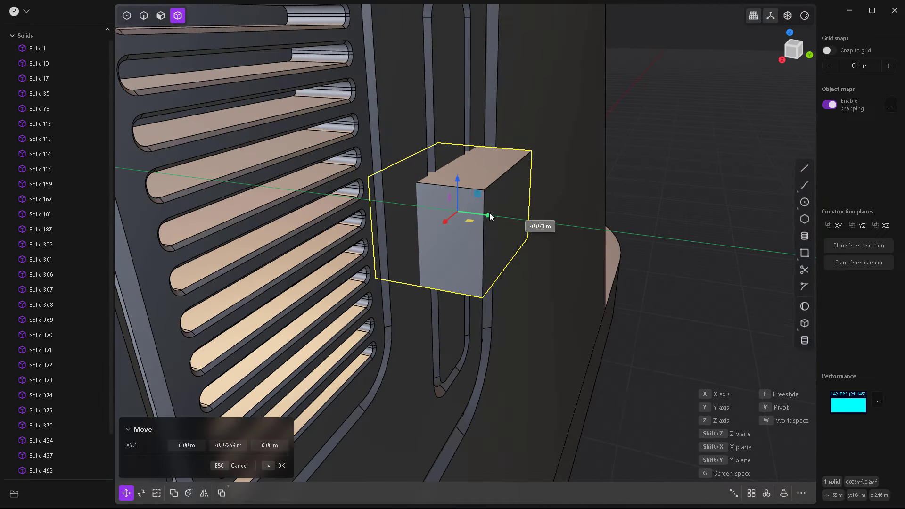
{"action": "mouse_move", "coordinate": [490, 213]}
{"action": "middle_mouse_down"}
{"action": "mouse_move", "coordinate": [472, 238]}
{"action": "mouse_move", "coordinate": [453, 149]}
{"action": "mouse_move", "coordinate": [622, 272]}
{"action": "middle_mouse_up"}
{"action": "key", "text": "Return"}
{"action": "left_click", "coordinate": [453, 149], "text": "shift"}
{"action": "key", "text": "shift+h"}
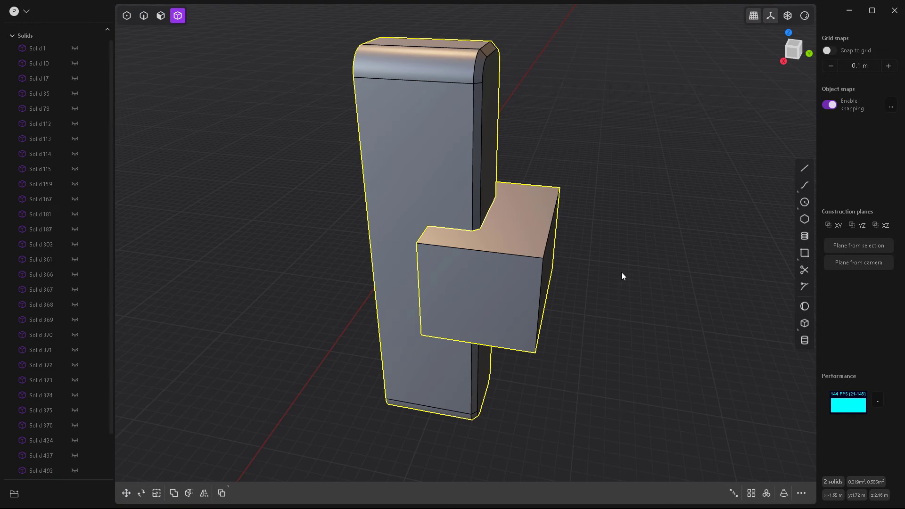
Step: Nudge the box slightly further along the green axis
{"action": "left_click", "coordinate": [522, 254]}
{"action": "key", "text": "g"}
{"action": "middle_click_drag", "start_coordinate": [543, 297], "coordinate": [473, 239]}
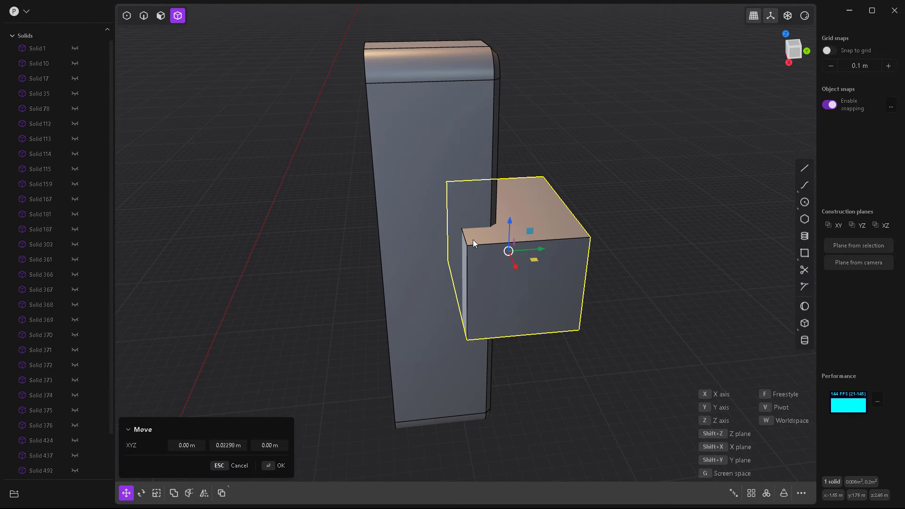
{"action": "key", "text": "Return"}
{"action": "key", "text": "2"}
{"action": "left_click", "coordinate": [465, 243]}
Step: Try a 0.015 m fillet on two box edges, then undo it
{"action": "key", "text": "f"}
{"action": "left_click_drag", "start_coordinate": [464, 243], "coordinate": [471, 348]}
{"action": "key", "text": "Return"}
{"action": "mouse_move", "coordinate": [470, 348]}
{"action": "middle_mouse_down"}
{"action": "mouse_move", "coordinate": [677, 333]}
{"action": "mouse_move", "coordinate": [512, 289]}
{"action": "middle_mouse_up"}
{"action": "key", "text": "4"}
{"action": "middle_click_drag", "start_coordinate": [582, 328], "coordinate": [641, 248]}
{"action": "key", "text": "ctrl+z"}
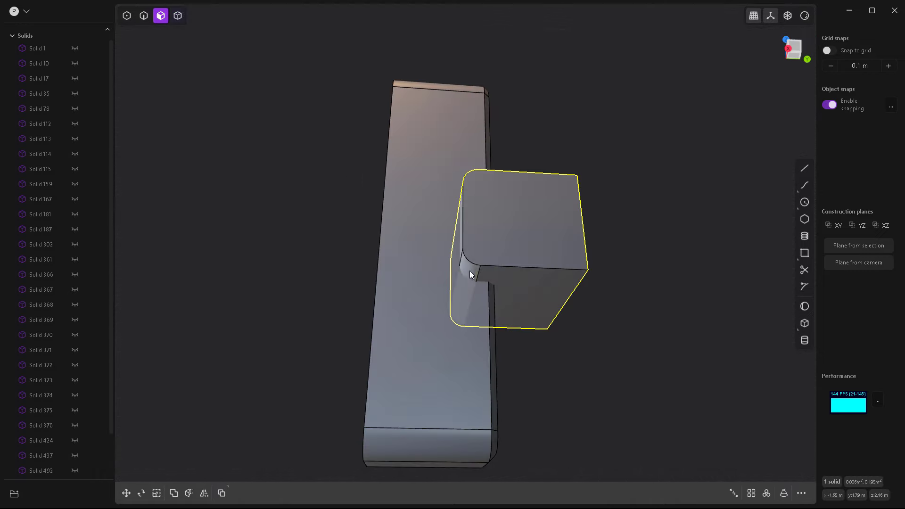
{"action": "key", "text": "f"}
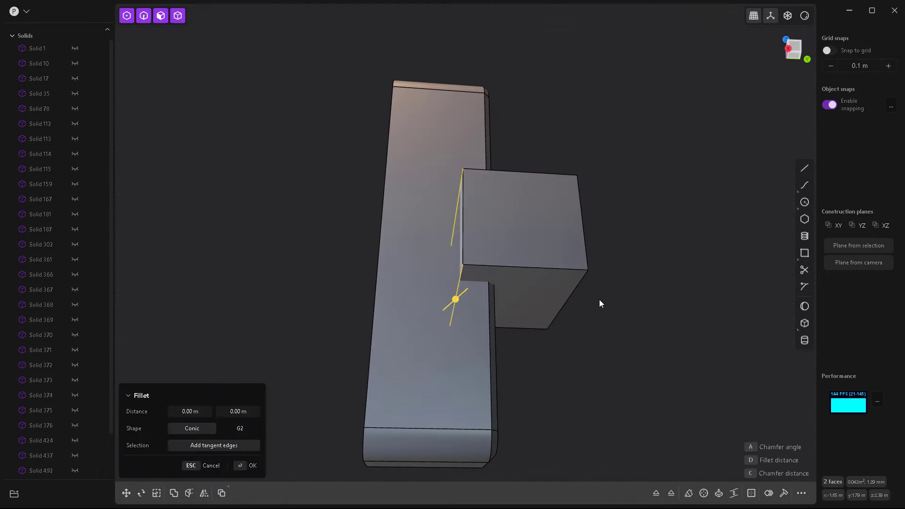
{"action": "key", "text": "Escape"}
Step: Extend the box's bottom face downward
{"action": "mouse_move", "coordinate": [601, 303]}
{"action": "middle_mouse_down"}
{"action": "mouse_move", "coordinate": [611, 346]}
{"action": "mouse_move", "coordinate": [527, 291]}
{"action": "middle_mouse_up"}
{"action": "left_click", "coordinate": [527, 291]}
{"action": "key", "text": "f"}
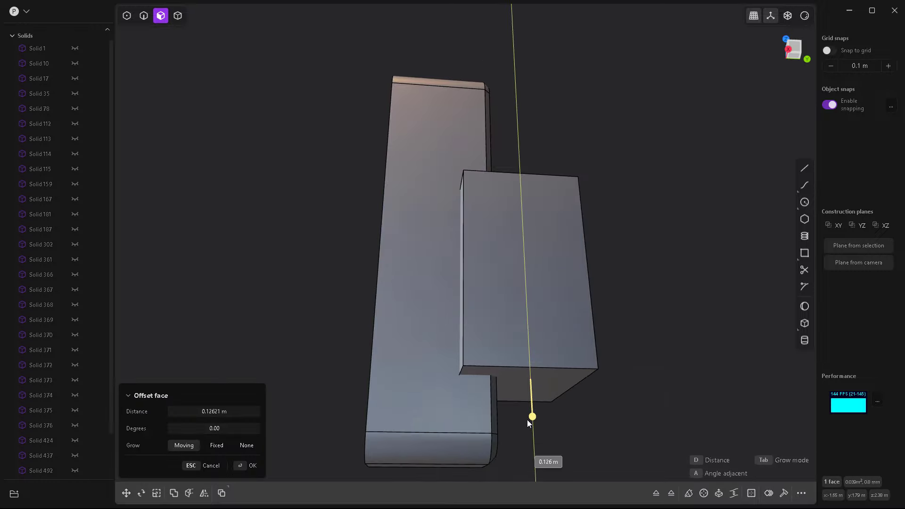
{"action": "left_click", "coordinate": [529, 419]}
{"action": "mouse_move", "coordinate": [527, 420]}
{"action": "middle_mouse_down"}
{"action": "mouse_move", "coordinate": [508, 237]}
{"action": "mouse_move", "coordinate": [512, 297]}
{"action": "middle_mouse_up"}
{"action": "left_click", "coordinate": [509, 241]}
Step: Shift the box slightly along the green axis
{"action": "key", "text": "4"}
{"action": "key", "text": "g"}
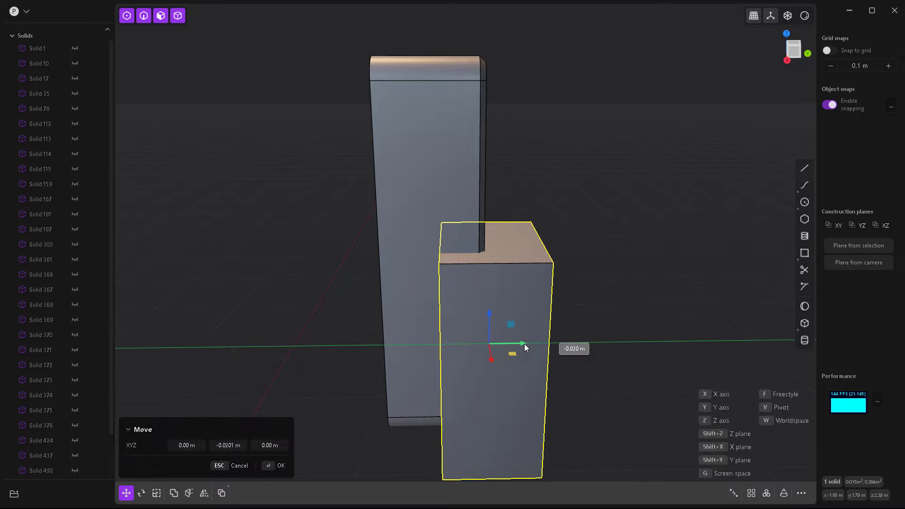
{"action": "key", "text": "2"}
{"action": "mouse_move", "coordinate": [579, 324]}
{"action": "middle_mouse_down"}
{"action": "mouse_move", "coordinate": [534, 251]}
{"action": "mouse_move", "coordinate": [531, 225]}
{"action": "mouse_move", "coordinate": [505, 223]}
{"action": "middle_mouse_up"}
{"action": "left_click", "coordinate": [536, 252]}
{"action": "key", "text": "f"}
{"action": "key", "text": "Escape"}
Step: Raise the box's top face about 0.041 m
{"action": "key", "text": "3"}
{"action": "left_click", "coordinate": [490, 213]}
{"action": "key", "text": "g"}
{"action": "left_click_drag", "start_coordinate": [489, 211], "coordinate": [501, 125]}
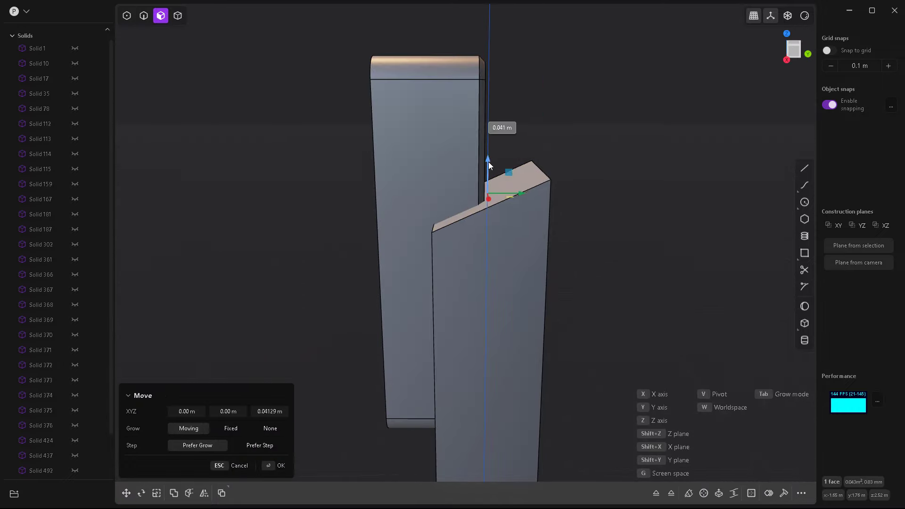
{"action": "middle_click_drag", "start_coordinate": [502, 126], "coordinate": [467, 257]}
{"action": "key", "text": "Return"}
Step: Fillet the inner corner edge at 0.025 m
{"action": "middle_click_drag", "start_coordinate": [608, 195], "coordinate": [467, 234]}
{"action": "key", "text": "2"}
{"action": "left_click", "coordinate": [467, 233]}
{"action": "key", "text": "f"}
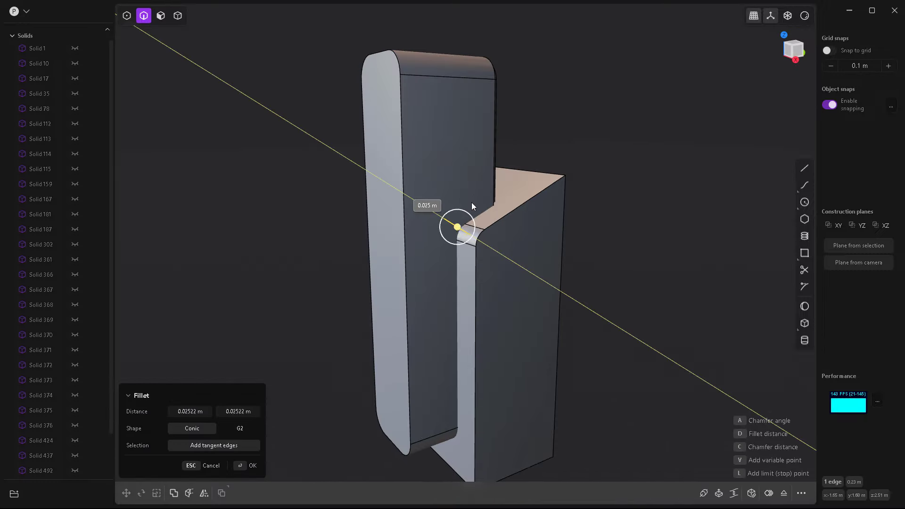
{"action": "key", "text": "Return"}
Step: Union the box into the tall block and show the rest of the model again
{"action": "key", "text": "4"}
{"action": "left_click", "coordinate": [459, 114]}
{"action": "key", "text": "b"}
{"action": "left_click", "coordinate": [518, 234]}
{"action": "key", "text": "Return"}
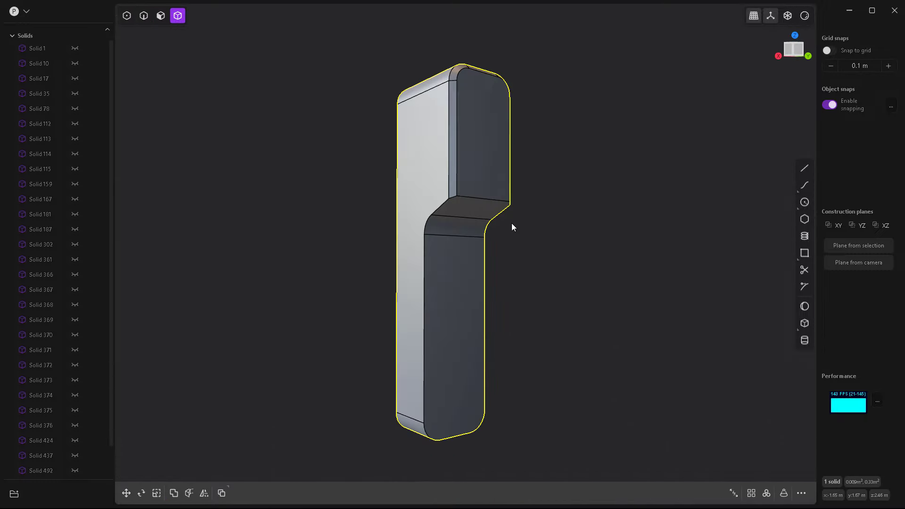
{"action": "middle_click_drag", "start_coordinate": [511, 223], "coordinate": [519, 241]}
{"action": "key", "text": "/"}
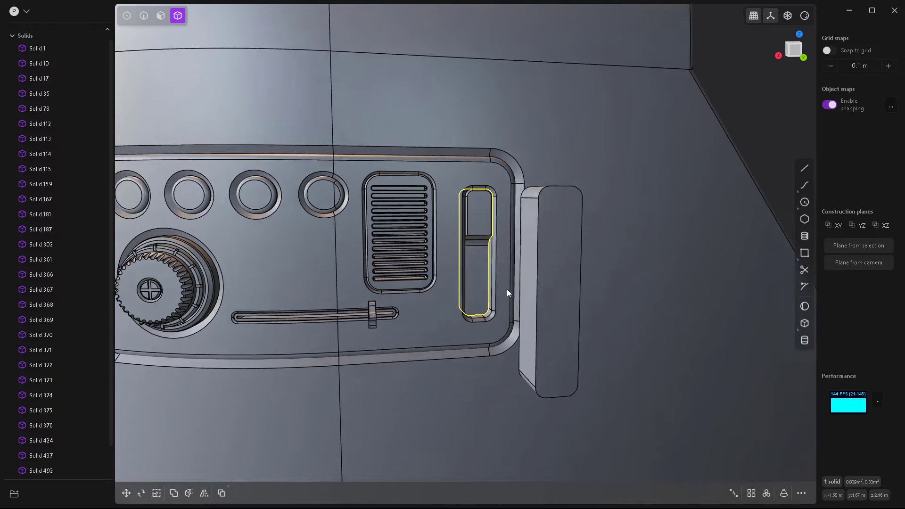
Step: Create a shallow corner box lower inside the slot
{"action": "scroll", "coordinate": [508, 290], "scroll_direction": "up", "scroll_amount": 3}
{"action": "scroll", "coordinate": [493, 285], "scroll_direction": "up", "scroll_amount": 3}
{"action": "scroll", "coordinate": [481, 199], "scroll_direction": "up", "scroll_amount": 2}
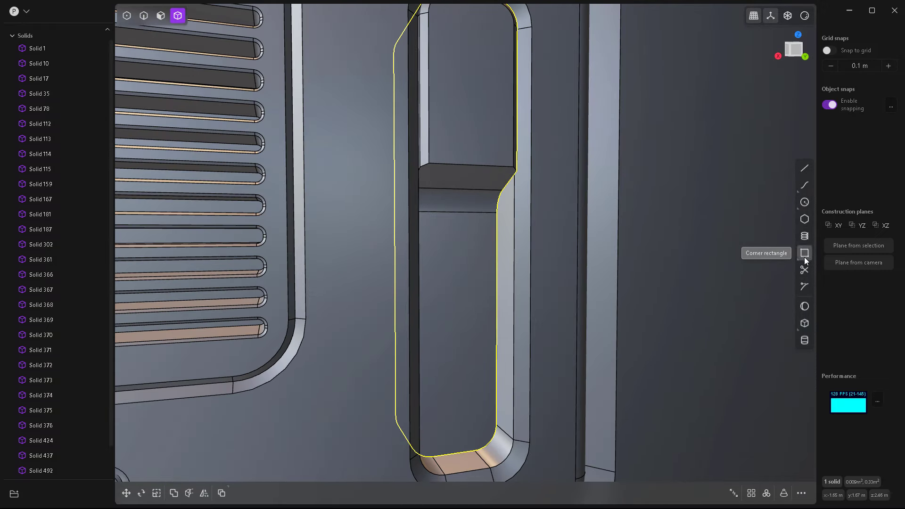
{"action": "left_click", "coordinate": [806, 323]}
{"action": "left_click", "coordinate": [452, 333]}
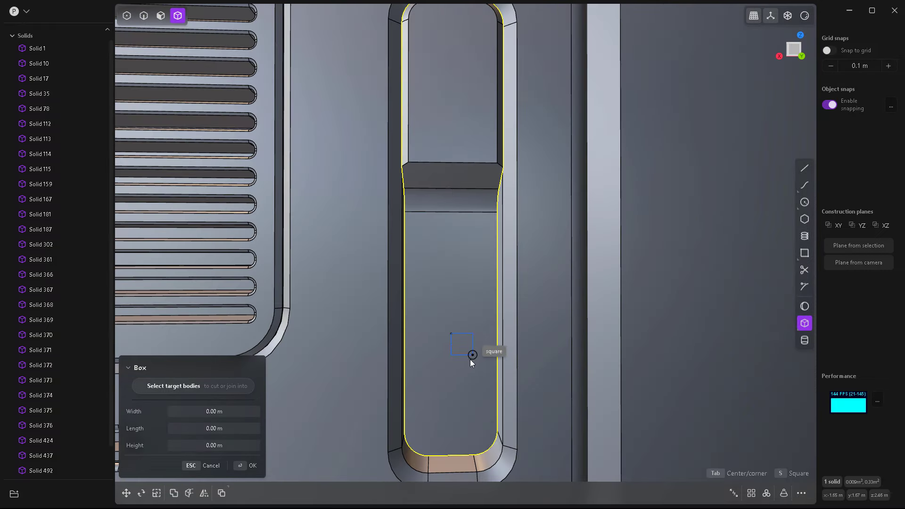
{"action": "left_click", "coordinate": [508, 364]}
{"action": "middle_click_drag", "start_coordinate": [508, 365], "coordinate": [427, 350]}
{"action": "scroll", "coordinate": [427, 350], "scroll_direction": "down", "scroll_amount": 5}
{"action": "scroll", "coordinate": [486, 318], "scroll_direction": "up", "scroll_amount": 5}
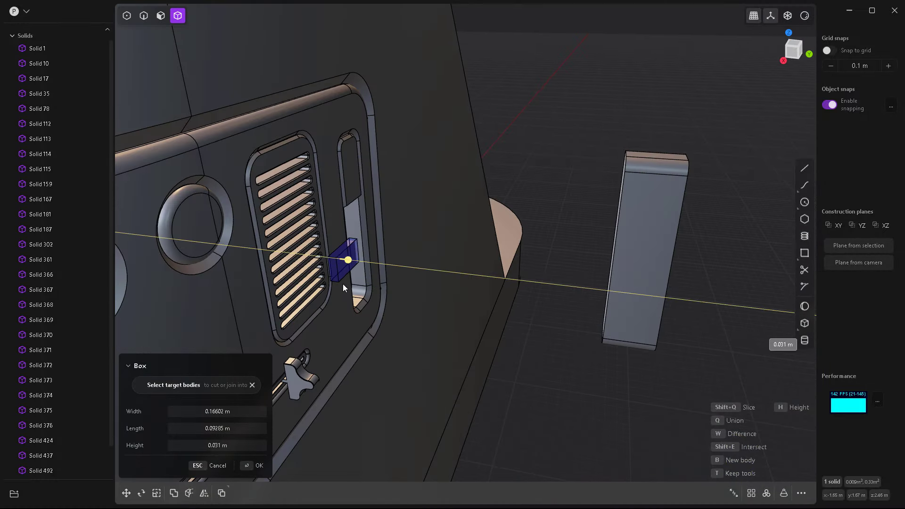
{"action": "scroll", "coordinate": [343, 284], "scroll_direction": "up", "scroll_amount": 5}
{"action": "left_click", "coordinate": [383, 290]}
{"action": "middle_click_drag", "start_coordinate": [383, 291], "coordinate": [552, 230]}
{"action": "scroll", "coordinate": [570, 212], "scroll_direction": "up", "scroll_amount": 2}
Step: Fillet the box's top and bottom edges
{"action": "key", "text": "2"}
{"action": "left_click", "coordinate": [558, 208]}
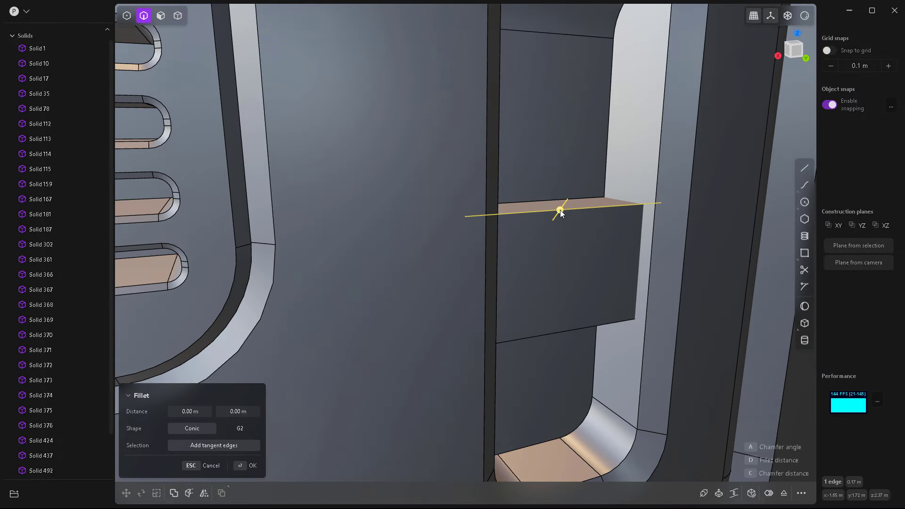
{"action": "left_click", "coordinate": [568, 317], "text": "shift"}
{"action": "key", "text": "g"}
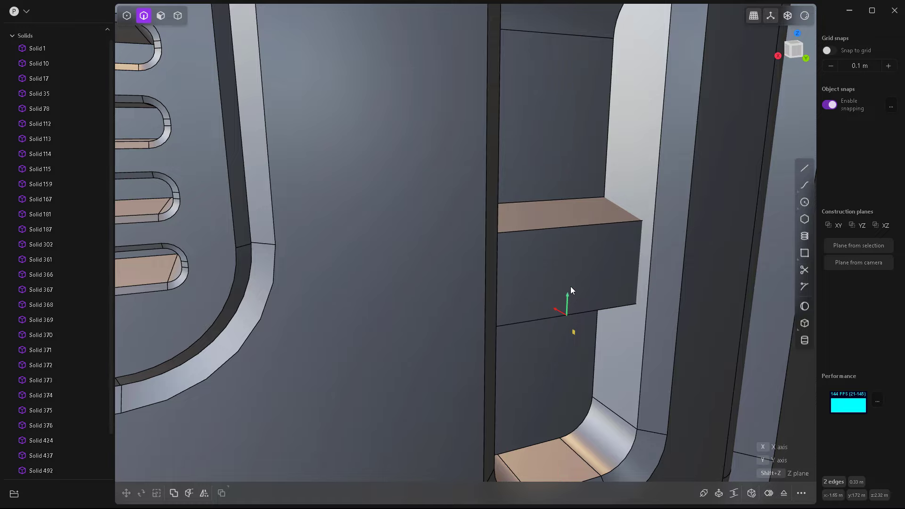
{"action": "key", "text": "Escape"}
{"action": "key", "text": "f"}
{"action": "scroll", "coordinate": [510, 261], "scroll_direction": "down", "scroll_amount": 3}
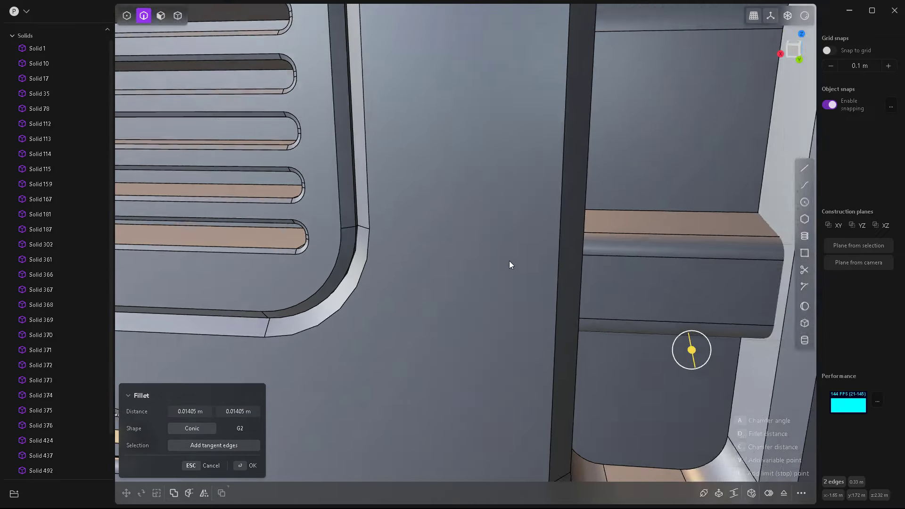
{"action": "scroll", "coordinate": [503, 240], "scroll_direction": "down", "scroll_amount": 5}
{"action": "scroll", "coordinate": [581, 211], "scroll_direction": "up", "scroll_amount": 4}
{"action": "scroll", "coordinate": [498, 287], "scroll_direction": "up", "scroll_amount": 3}
{"action": "key", "text": "Return"}
Step: Scale the box in X to about 77% width
{"action": "mouse_move", "coordinate": [498, 289]}
{"action": "middle_mouse_down"}
{"action": "mouse_move", "coordinate": [510, 306]}
{"action": "mouse_move", "coordinate": [486, 311]}
{"action": "mouse_move", "coordinate": [513, 162]}
{"action": "mouse_move", "coordinate": [486, 226]}
{"action": "mouse_move", "coordinate": [520, 216]}
{"action": "mouse_move", "coordinate": [446, 213]}
{"action": "mouse_move", "coordinate": [516, 258]}
{"action": "middle_mouse_up"}
{"action": "key", "text": "s"}
{"action": "key", "text": "x"}
{"action": "key", "text": "Return"}
Step: Start a fillet on another edge of the box
{"action": "key", "text": "2"}
{"action": "left_click", "coordinate": [513, 149]}
{"action": "key", "text": "f"}
{"action": "scroll", "coordinate": [520, 216], "scroll_direction": "down", "scroll_amount": 5}
{"action": "scroll", "coordinate": [491, 263], "scroll_direction": "up", "scroll_amount": 2}
Step: Draw small circles at the panel's upper-right and upper-left corners, moving one along Z
{"action": "left_click", "coordinate": [805, 202]}
{"action": "scroll", "coordinate": [542, 163], "scroll_direction": "up", "scroll_amount": 3}
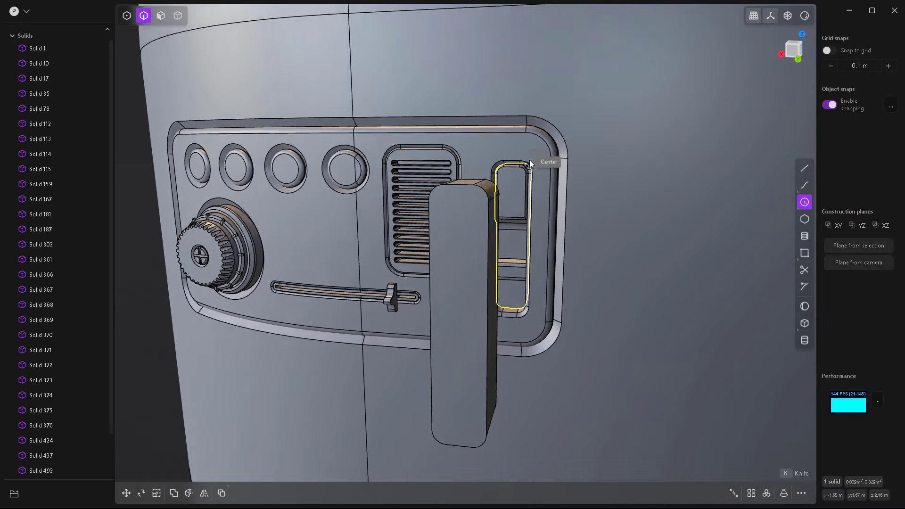
{"action": "scroll", "coordinate": [543, 163], "scroll_direction": "up", "scroll_amount": 5}
{"action": "left_click", "coordinate": [542, 165]}
{"action": "scroll", "coordinate": [542, 168], "scroll_direction": "up", "scroll_amount": 2}
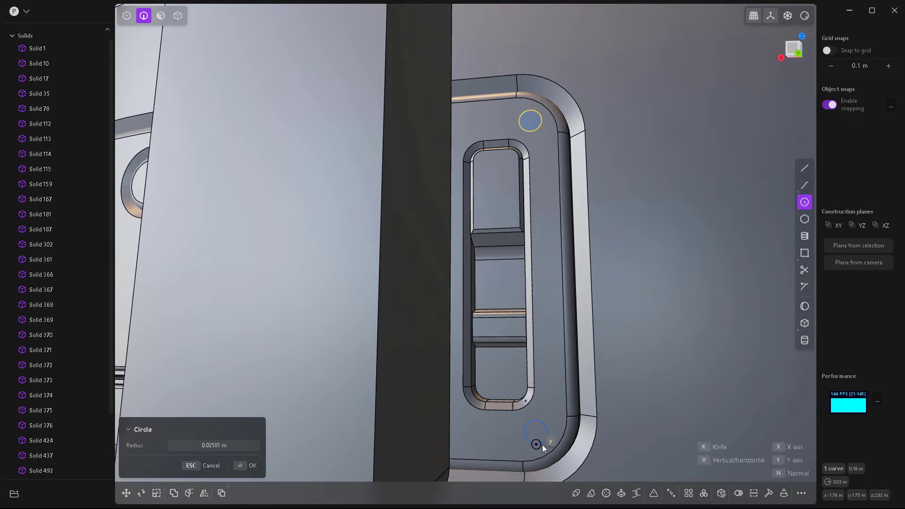
{"action": "key", "text": "Escape"}
{"action": "scroll", "coordinate": [543, 445], "scroll_direction": "down", "scroll_amount": 5}
{"action": "middle_click_drag", "start_coordinate": [631, 336], "coordinate": [798, 211]}
{"action": "scroll", "coordinate": [273, 287], "scroll_direction": "up", "scroll_amount": 2}
{"action": "scroll", "coordinate": [274, 287], "scroll_direction": "up", "scroll_amount": 2}
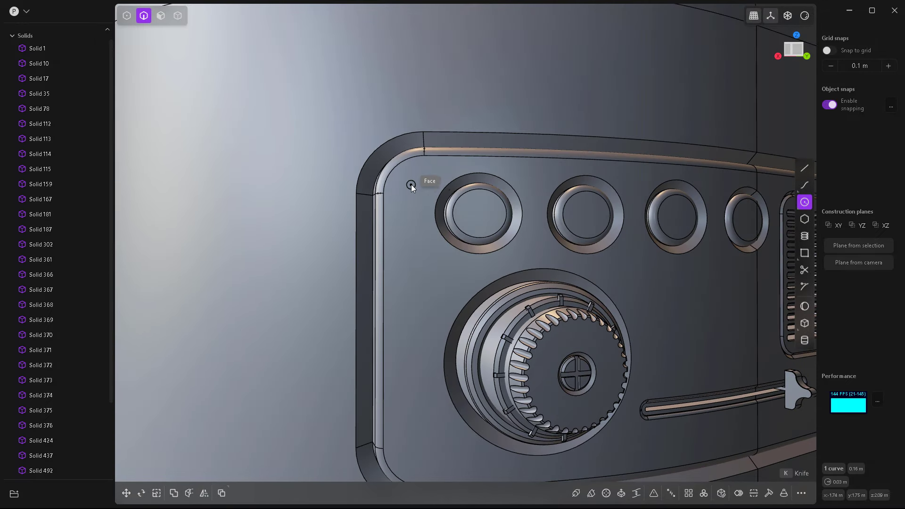
{"action": "left_click", "coordinate": [412, 192]}
{"action": "scroll", "coordinate": [419, 197], "scroll_direction": "down", "scroll_amount": 3}
{"action": "left_click", "coordinate": [409, 148]}
{"action": "key", "text": "g"}
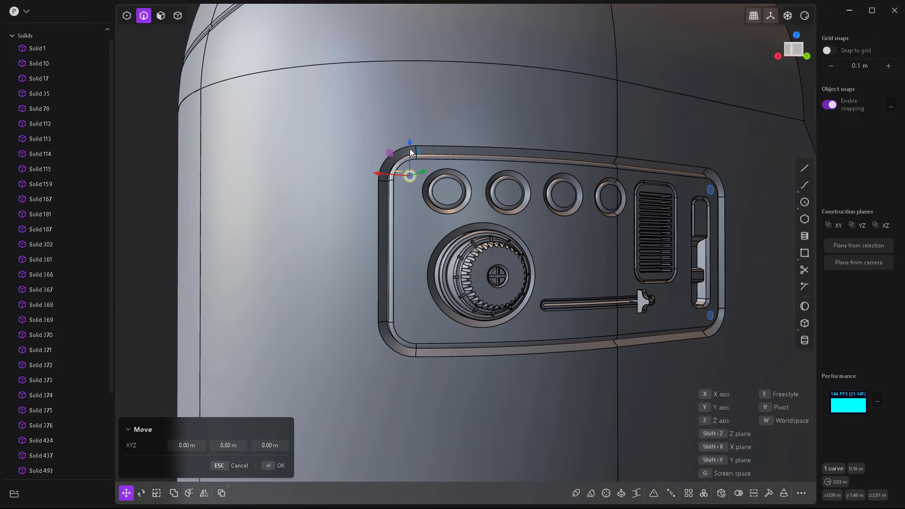
{"action": "key", "text": "z"}
{"action": "left_click", "coordinate": [455, 297]}
{"action": "middle_click_drag", "start_coordinate": [456, 297], "coordinate": [401, 229]}
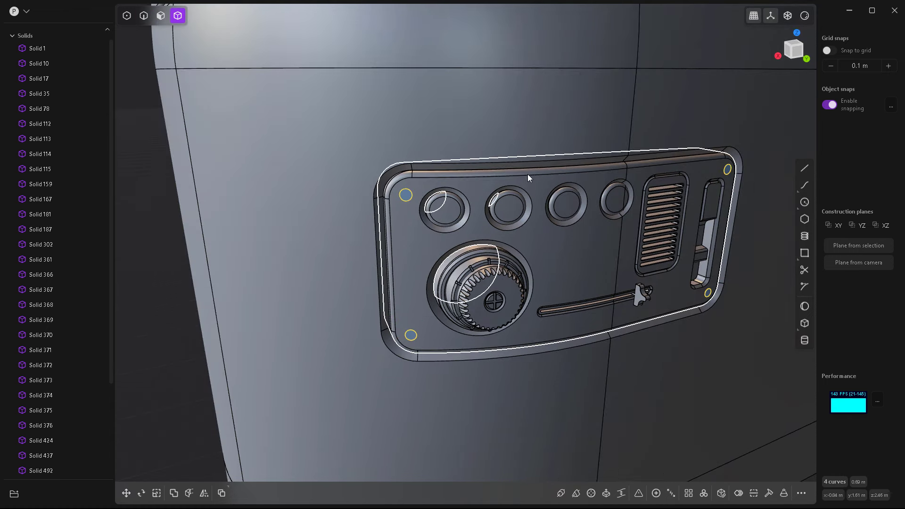
Step: Project the corner circles onto the isolated panel and delete the four original circles
{"action": "key", "text": "slash"}
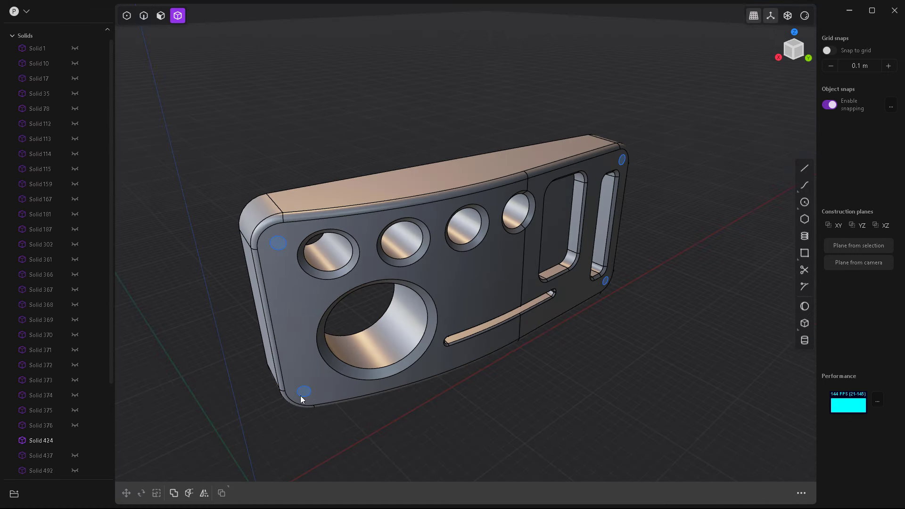
{"action": "left_click", "coordinate": [604, 283]}
{"action": "mouse_move", "coordinate": [604, 283]}
{"action": "middle_mouse_down"}
{"action": "mouse_move", "coordinate": [556, 353]}
{"action": "mouse_move", "coordinate": [631, 349]}
{"action": "mouse_move", "coordinate": [601, 349]}
{"action": "mouse_move", "coordinate": [574, 312]}
{"action": "middle_mouse_up"}
{"action": "left_click", "coordinate": [784, 494]}
{"action": "key", "text": "Return"}
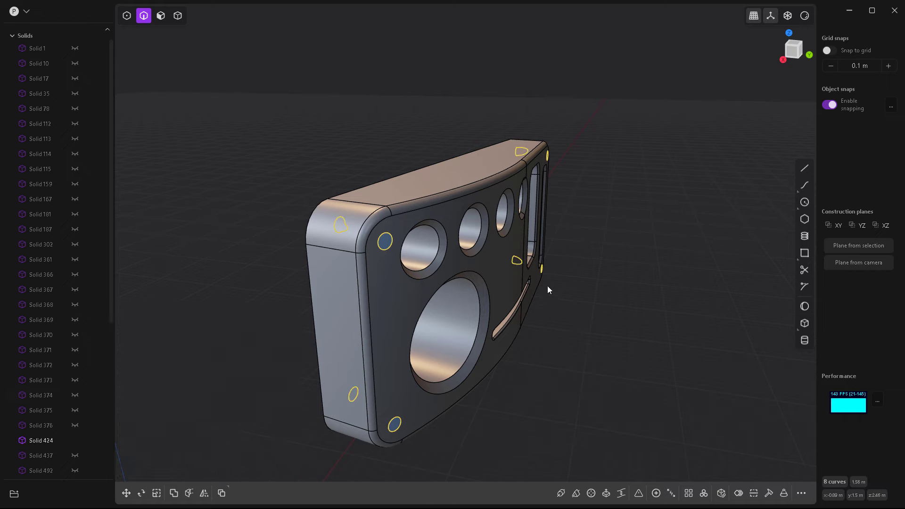
{"action": "scroll", "coordinate": [57, 283], "scroll_direction": "down", "scroll_amount": 5}
{"action": "left_click", "coordinate": [42, 305]}
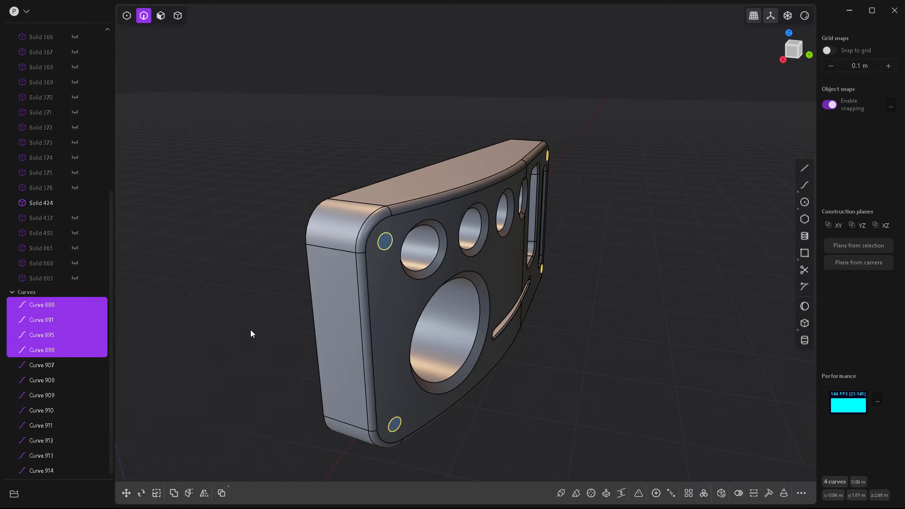
{"action": "key", "text": "Delete"}
Step: Cut the panel into separate pieces along the projected curves
{"action": "mouse_move", "coordinate": [250, 334]}
{"action": "middle_mouse_down"}
{"action": "mouse_move", "coordinate": [276, 289]}
{"action": "mouse_move", "coordinate": [531, 237]}
{"action": "middle_mouse_up"}
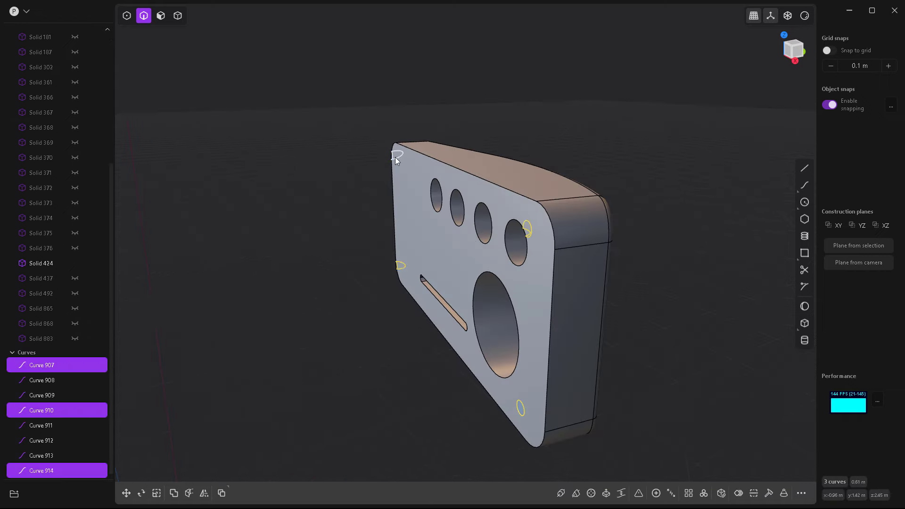
{"action": "middle_click_drag", "start_coordinate": [371, 252], "coordinate": [299, 224]}
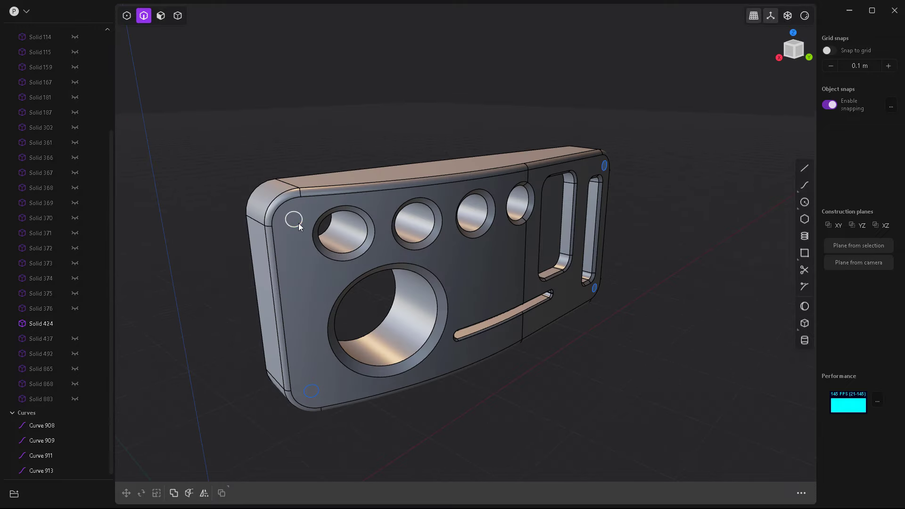
{"action": "left_click", "coordinate": [605, 171]}
{"action": "mouse_move", "coordinate": [605, 170]}
{"action": "middle_mouse_down"}
{"action": "mouse_move", "coordinate": [420, 250]}
{"action": "mouse_move", "coordinate": [454, 270]}
{"action": "mouse_move", "coordinate": [578, 273]}
{"action": "middle_mouse_up"}
{"action": "key", "text": "c"}
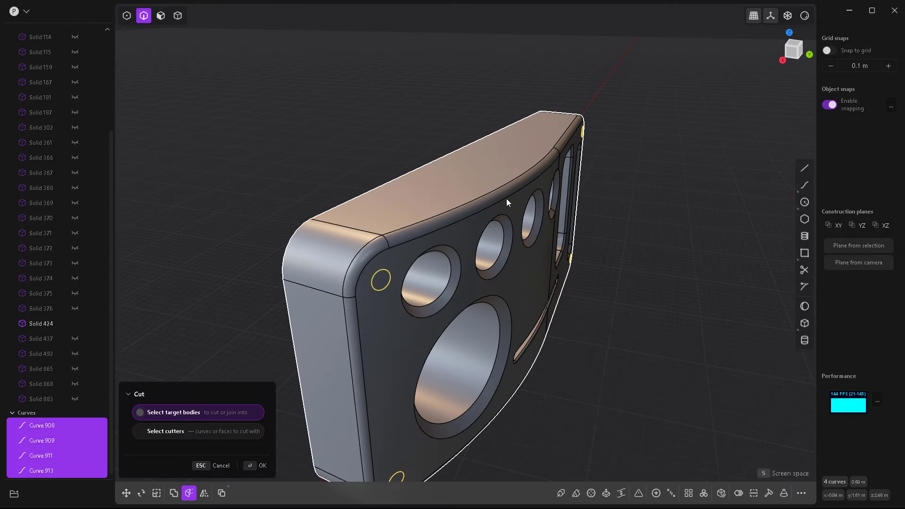
{"action": "left_click", "coordinate": [507, 199]}
{"action": "mouse_move", "coordinate": [507, 199]}
{"action": "middle_mouse_down"}
{"action": "mouse_move", "coordinate": [572, 324]}
{"action": "mouse_move", "coordinate": [502, 339]}
{"action": "middle_mouse_up"}
{"action": "key", "text": "Return"}
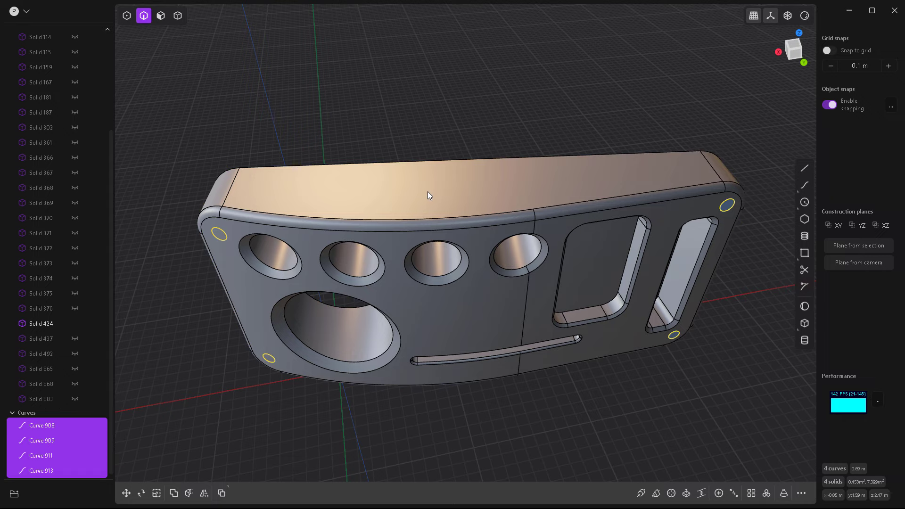
Step: Extrude the top-right corner circle into a cylinder
{"action": "mouse_move", "coordinate": [428, 192]}
{"action": "middle_mouse_down"}
{"action": "mouse_move", "coordinate": [420, 282]}
{"action": "mouse_move", "coordinate": [282, 260]}
{"action": "mouse_move", "coordinate": [268, 270]}
{"action": "mouse_move", "coordinate": [335, 289]}
{"action": "middle_mouse_up"}
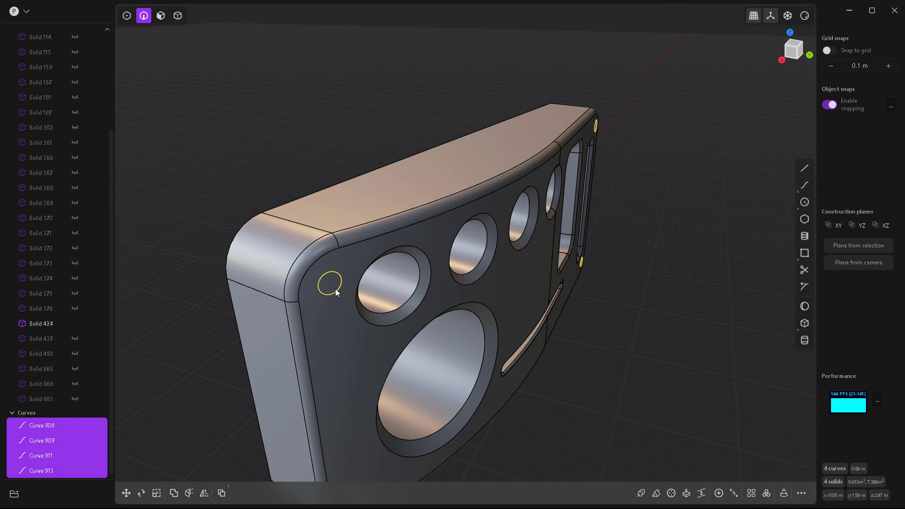
{"action": "key", "text": "3"}
{"action": "left_click_drag", "start_coordinate": [336, 289], "coordinate": [357, 337]}
{"action": "key", "text": "Escape"}
{"action": "left_click", "coordinate": [332, 294]}
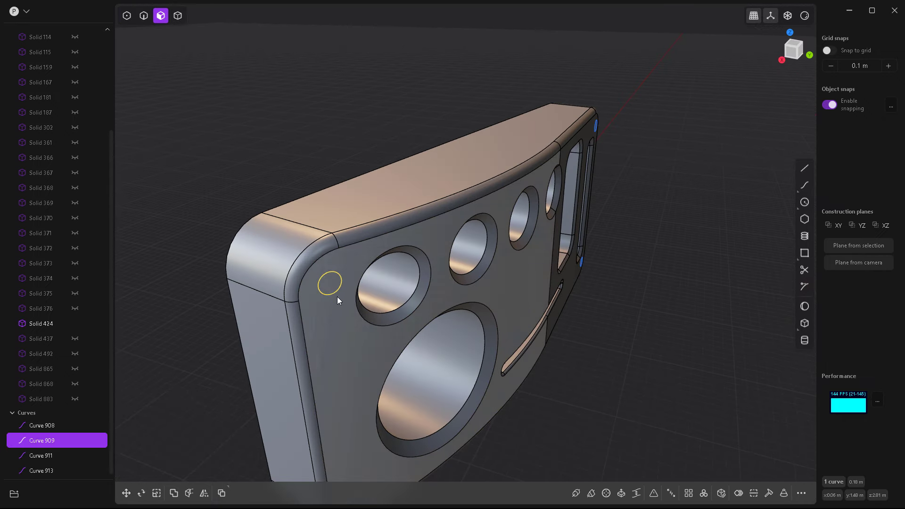
{"action": "mouse_move", "coordinate": [337, 300]}
{"action": "middle_mouse_down"}
{"action": "mouse_move", "coordinate": [637, 310]}
{"action": "mouse_move", "coordinate": [597, 232]}
{"action": "middle_mouse_up"}
{"action": "scroll", "coordinate": [537, 194], "scroll_direction": "up", "scroll_amount": 5}
{"action": "key", "text": "e"}
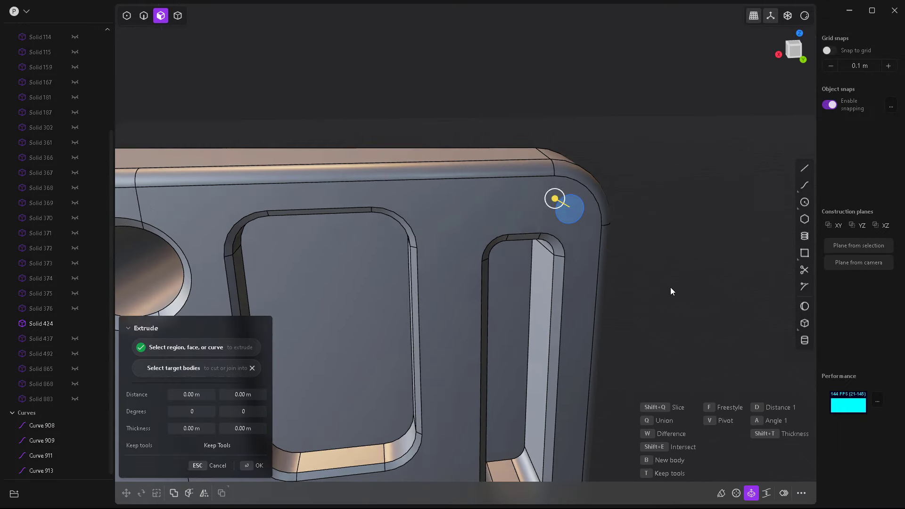
{"action": "middle_click_drag", "start_coordinate": [671, 287], "coordinate": [619, 219]}
{"action": "key", "text": "Escape"}
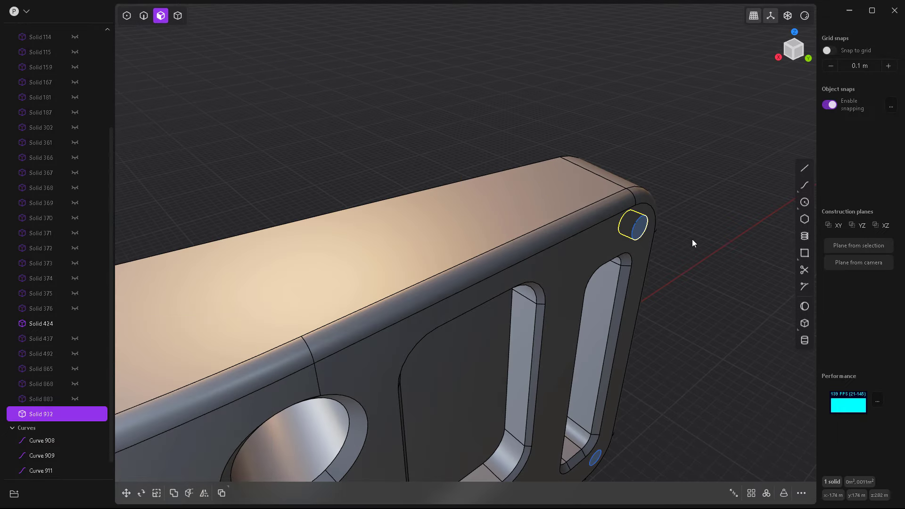
Step: Subtract the cylinder from the panel to cut the first screw hole and fillet its rim
{"action": "key", "text": "b"}
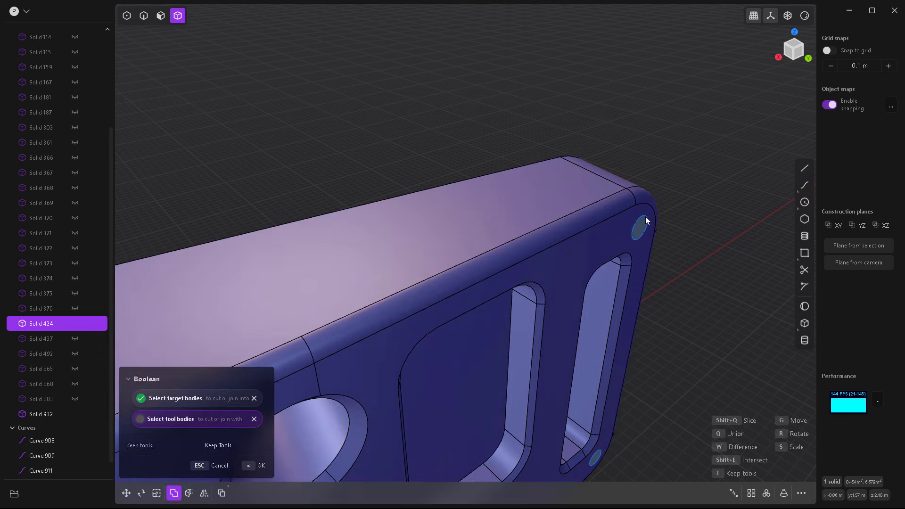
{"action": "left_click", "coordinate": [640, 240]}
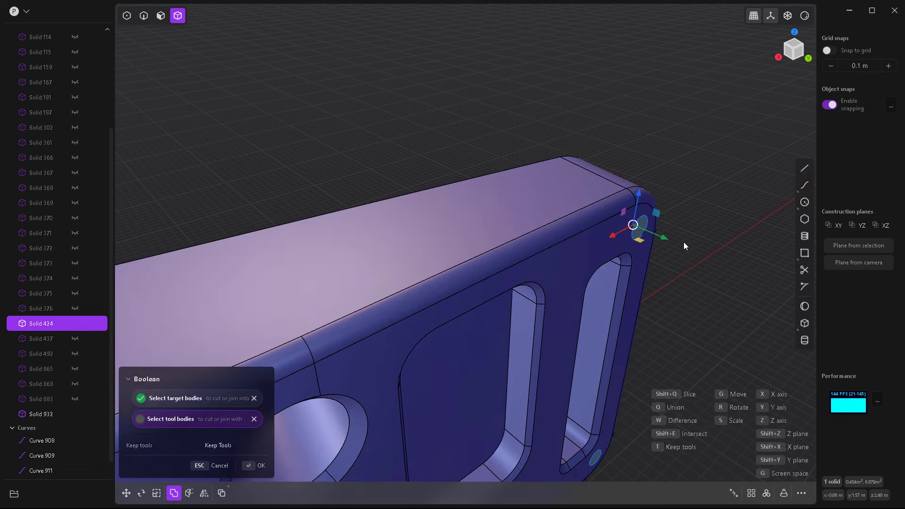
{"action": "key", "text": "Return"}
{"action": "middle_click_drag", "start_coordinate": [684, 242], "coordinate": [601, 236]}
{"action": "scroll", "coordinate": [603, 245], "scroll_direction": "up", "scroll_amount": 2}
{"action": "left_click", "coordinate": [602, 236]}
{"action": "key", "text": "f"}
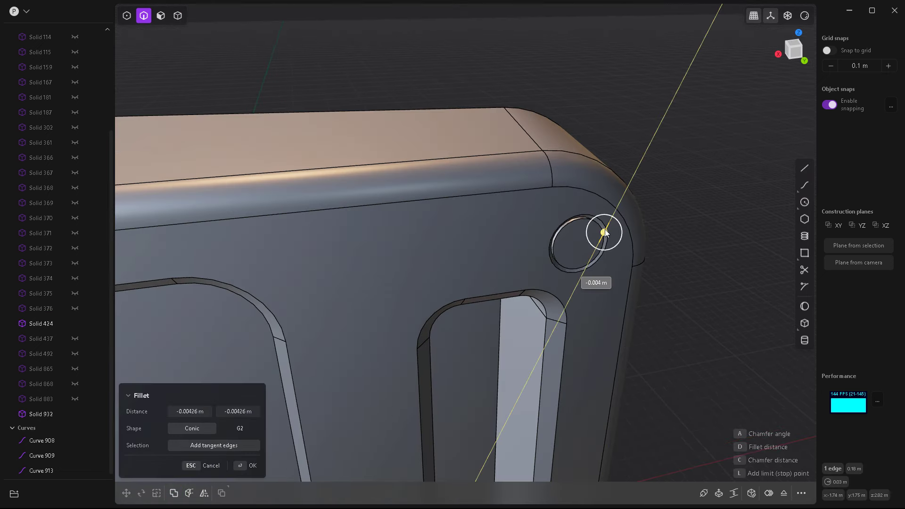
{"action": "left_click_drag", "start_coordinate": [605, 229], "coordinate": [578, 225]}
{"action": "scroll", "coordinate": [604, 202], "scroll_direction": "down", "scroll_amount": 5}
{"action": "scroll", "coordinate": [640, 252], "scroll_direction": "up", "scroll_amount": 8}
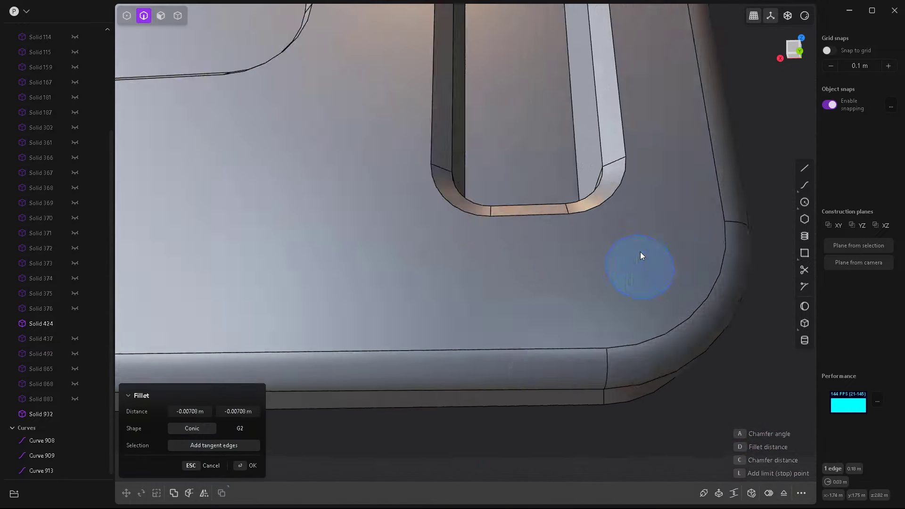
{"action": "key", "text": "Return"}
Step: Extrude the bottom-right corner circle and subtract it to cut the second screw hole
{"action": "key", "text": "e"}
{"action": "middle_click_drag", "start_coordinate": [587, 331], "coordinate": [505, 282]}
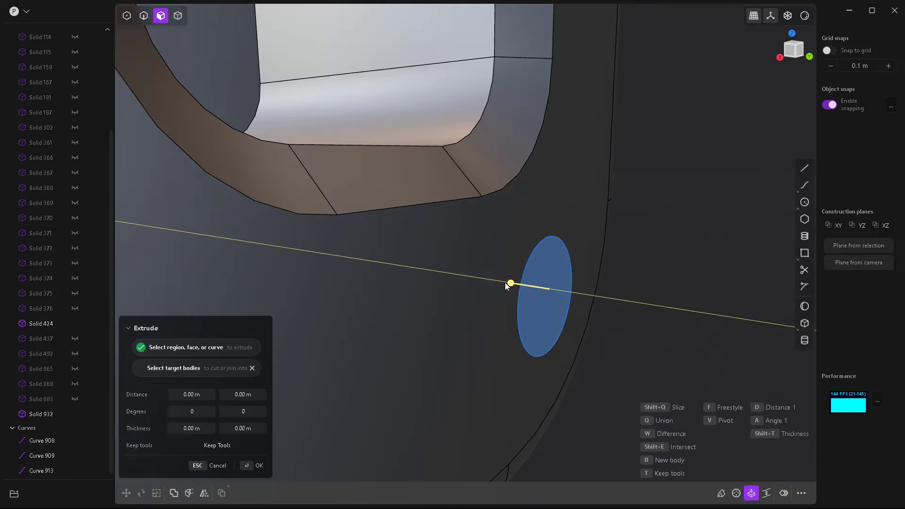
{"action": "left_click_drag", "start_coordinate": [505, 282], "coordinate": [495, 313]}
{"action": "key", "text": "Return"}
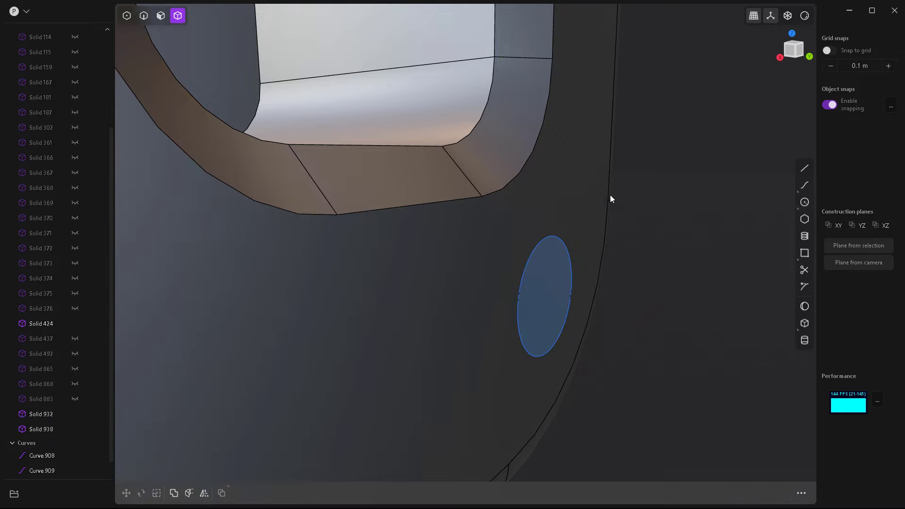
{"action": "key", "text": "b"}
{"action": "left_click", "coordinate": [565, 253]}
{"action": "key", "text": "Return"}
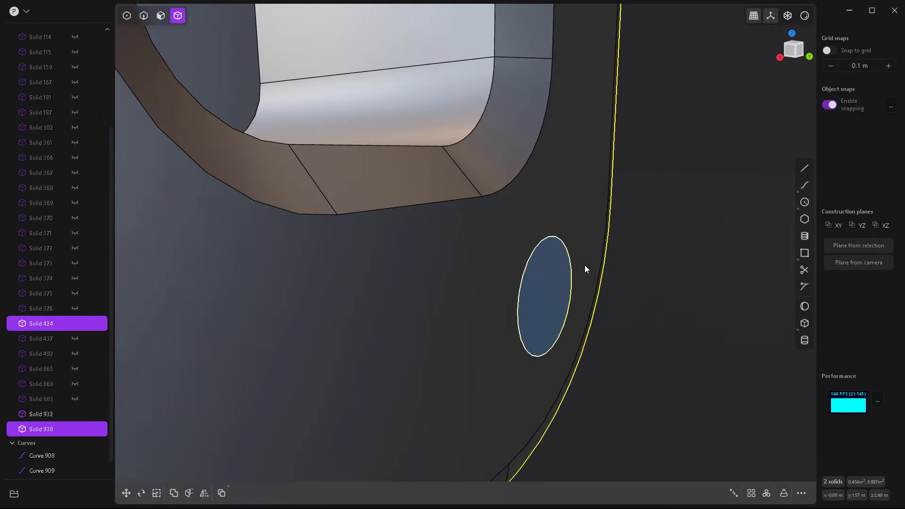
Step: Fillet the second hole's rim with a size of -0.00618 m
{"action": "left_click", "coordinate": [571, 269]}
{"action": "key", "text": "2"}
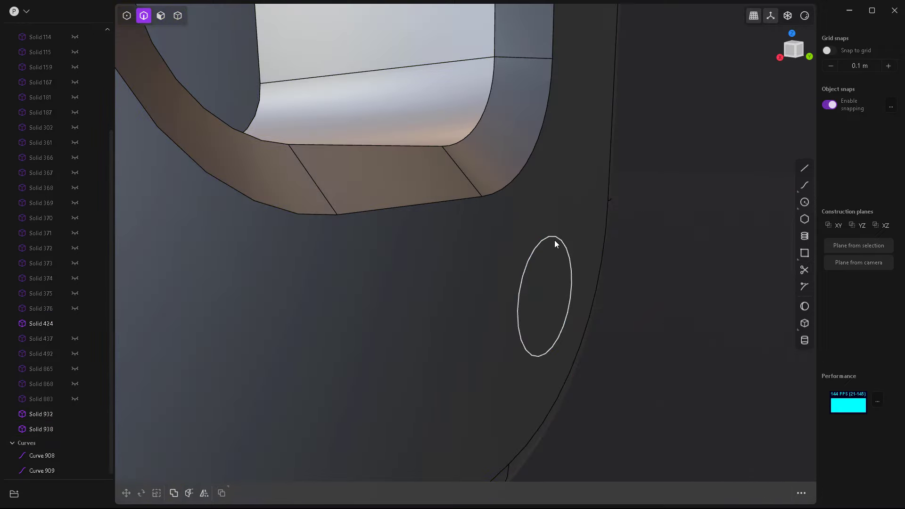
{"action": "left_click", "coordinate": [555, 240]}
{"action": "key", "text": "f"}
{"action": "middle_click_drag", "start_coordinate": [555, 223], "coordinate": [460, 271]}
{"action": "scroll", "coordinate": [463, 274], "scroll_direction": "up", "scroll_amount": 2}
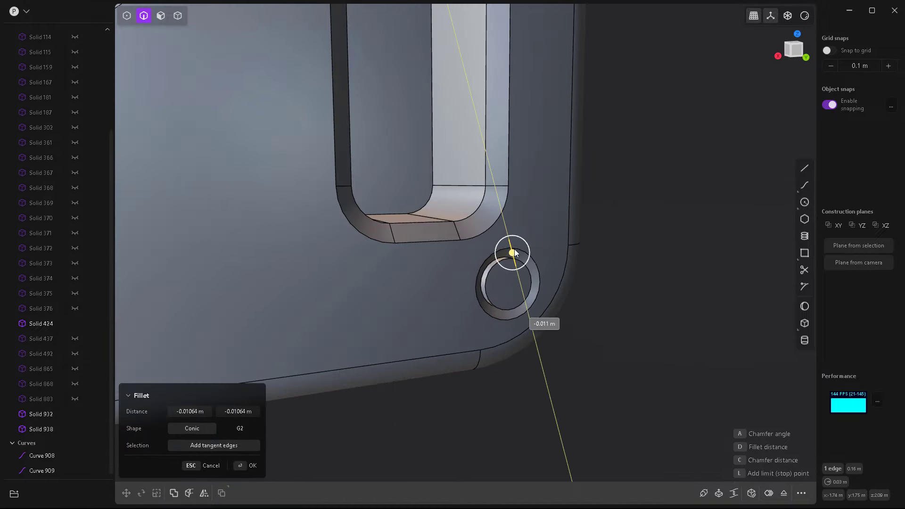
{"action": "left_click_drag", "start_coordinate": [514, 249], "coordinate": [529, 288]}
{"action": "scroll", "coordinate": [519, 277], "scroll_direction": "down", "scroll_amount": 5}
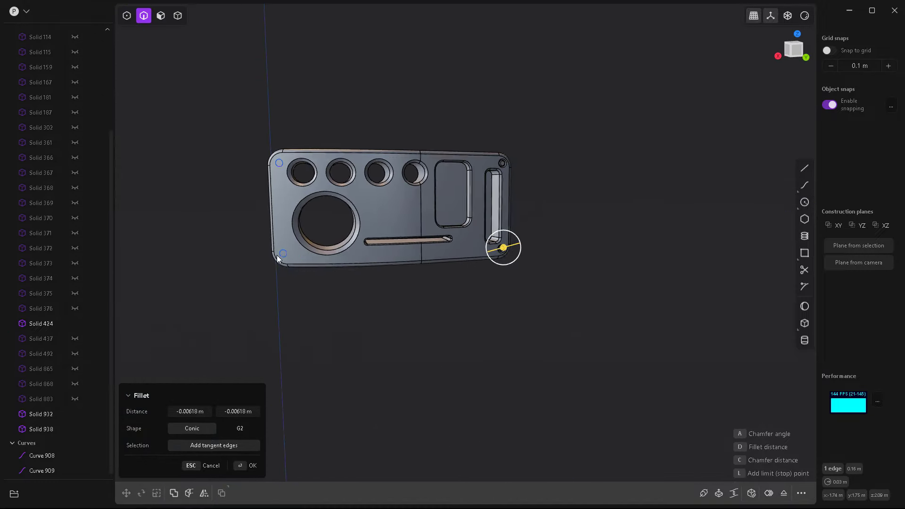
{"action": "scroll", "coordinate": [277, 258], "scroll_direction": "up", "scroll_amount": 5}
{"action": "key", "text": "Return"}
Step: Delete the leftover bottom-left and top-left corner circles
{"action": "key", "text": "3"}
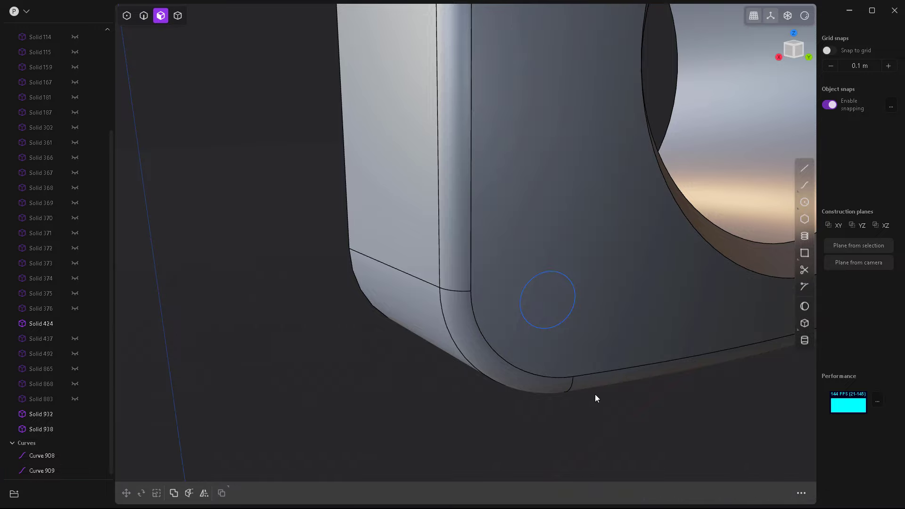
{"action": "mouse_move", "coordinate": [595, 396]}
{"action": "middle_mouse_down"}
{"action": "mouse_move", "coordinate": [471, 285]}
{"action": "mouse_move", "coordinate": [474, 308]}
{"action": "middle_mouse_up"}
{"action": "left_click", "coordinate": [472, 308]}
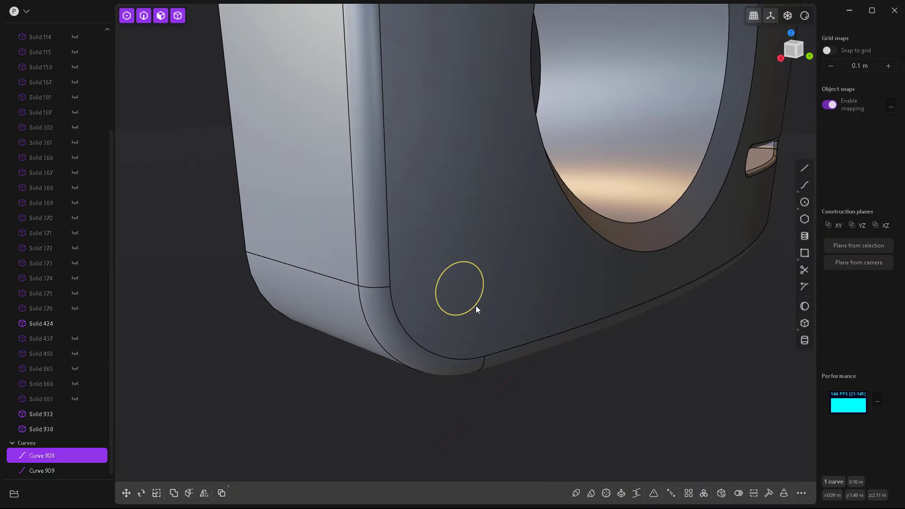
{"action": "key", "text": "3"}
{"action": "key", "text": "slash"}
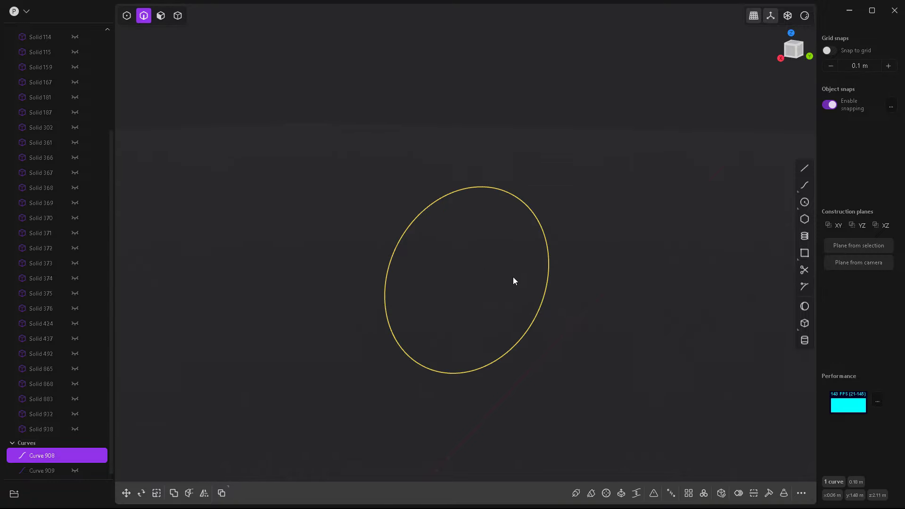
{"action": "key", "text": "slash"}
{"action": "key", "text": "Delete"}
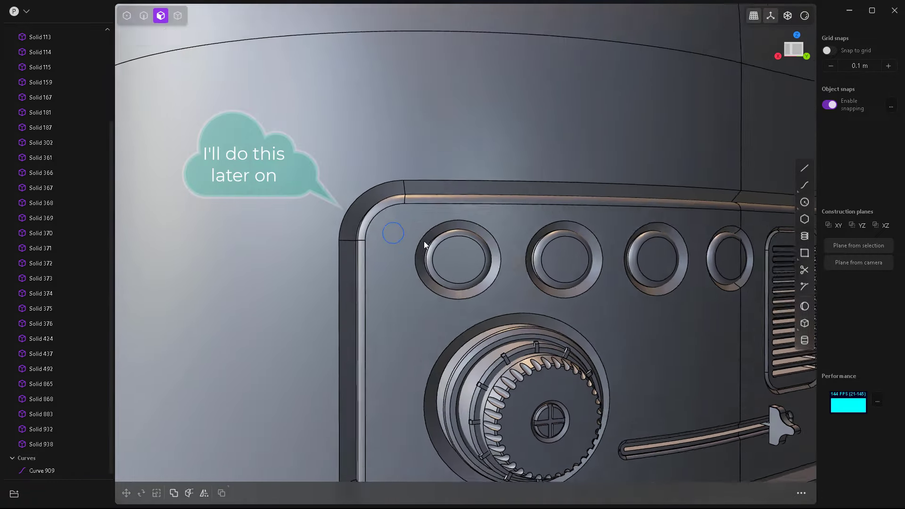
{"action": "key", "text": "2"}
{"action": "left_click", "coordinate": [394, 243]}
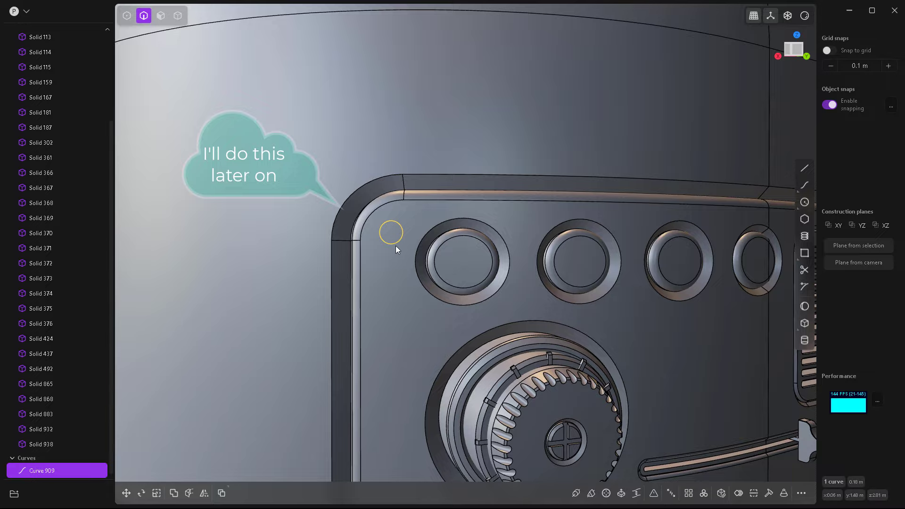
{"action": "key", "text": "Delete"}
{"action": "scroll", "coordinate": [376, 266], "scroll_direction": "down", "scroll_amount": 5}
Step: Select all of the vehicle body's solids from a front view
{"action": "scroll", "coordinate": [394, 268], "scroll_direction": "down", "scroll_amount": 5}
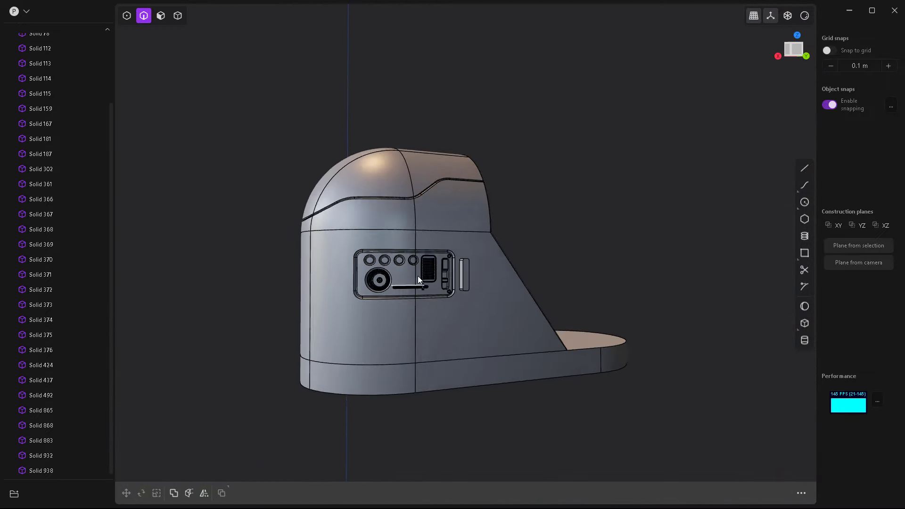
{"action": "mouse_move", "coordinate": [418, 276]}
{"action": "middle_mouse_down"}
{"action": "mouse_move", "coordinate": [472, 285]}
{"action": "mouse_move", "coordinate": [505, 311]}
{"action": "mouse_move", "coordinate": [609, 283]}
{"action": "middle_mouse_up"}
{"action": "key", "text": "4"}
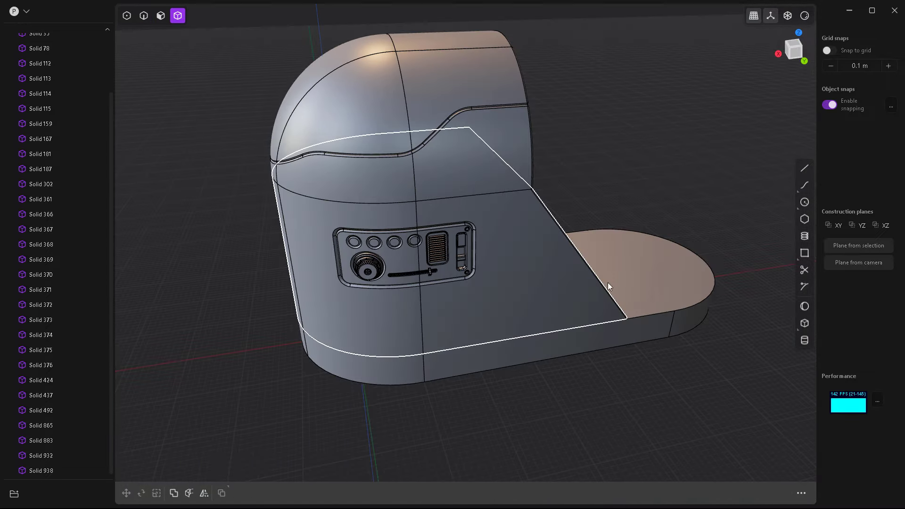
{"action": "mouse_move", "coordinate": [789, 225]}
{"action": "middle_mouse_down"}
{"action": "mouse_move", "coordinate": [587, 286]}
{"action": "mouse_move", "coordinate": [533, 205]}
{"action": "middle_mouse_up"}
{"action": "scroll", "coordinate": [557, 283], "scroll_direction": "down", "scroll_amount": 2}
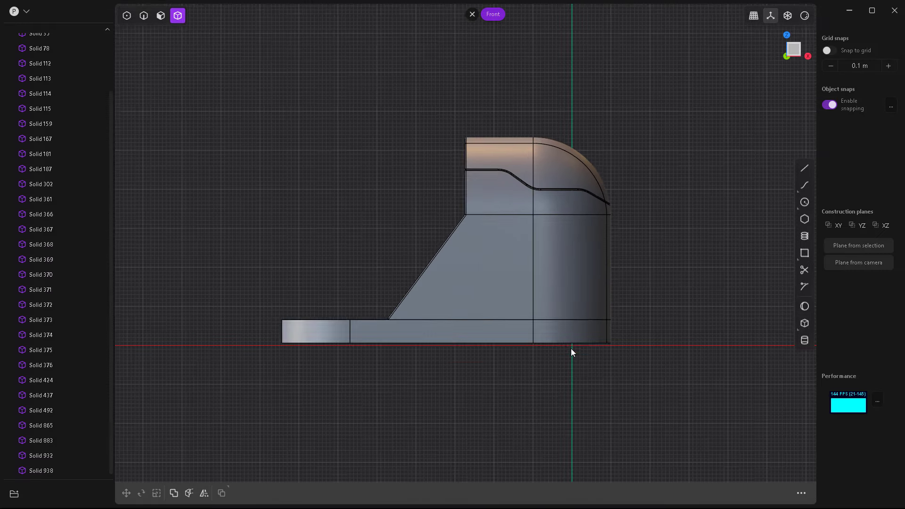
{"action": "left_click_drag", "start_coordinate": [752, 460], "coordinate": [182, 76]}
{"action": "scroll", "coordinate": [482, 329], "scroll_direction": "up", "scroll_amount": 2}
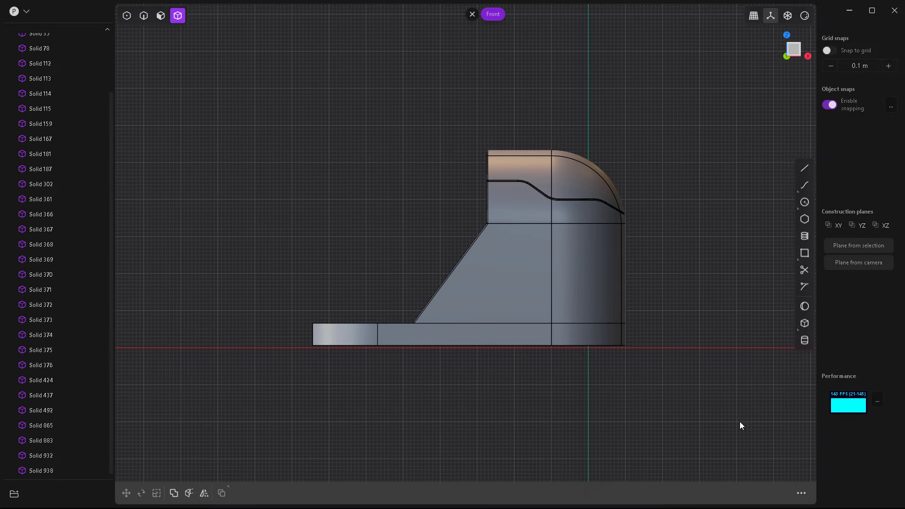
{"action": "scroll", "coordinate": [518, 303], "scroll_direction": "down", "scroll_amount": 2}
{"action": "scroll", "coordinate": [543, 330], "scroll_direction": "up", "scroll_amount": 5}
Step: Move the selected solids along the vertical Z axis, ready for sphere feet
{"action": "key", "text": "g"}
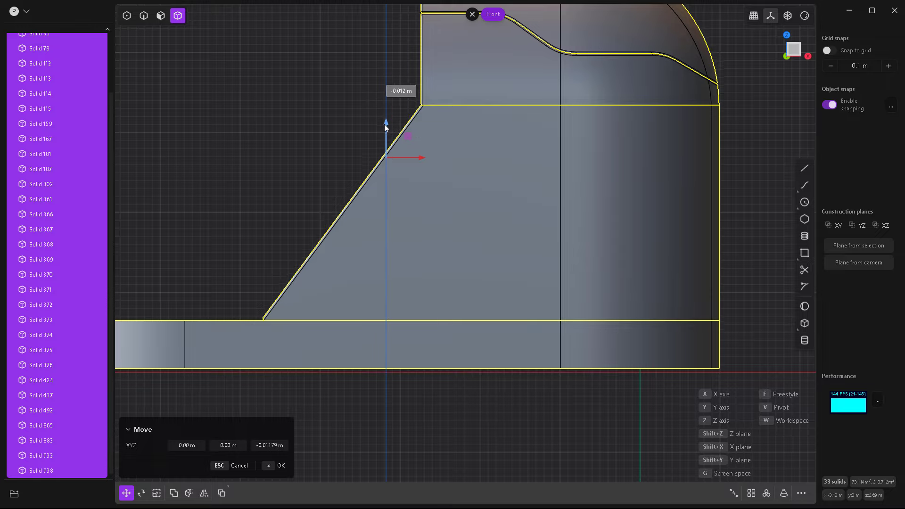
{"action": "key", "text": "z"}
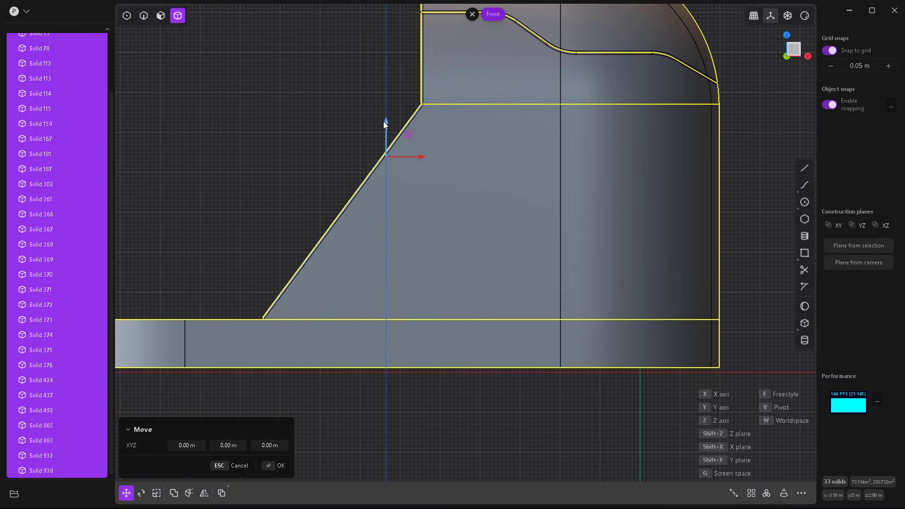
{"action": "key", "text": "Return"}
{"action": "scroll", "coordinate": [679, 250], "scroll_direction": "down", "scroll_amount": 3}
{"action": "middle_click_drag", "start_coordinate": [705, 270], "coordinate": [563, 310]}
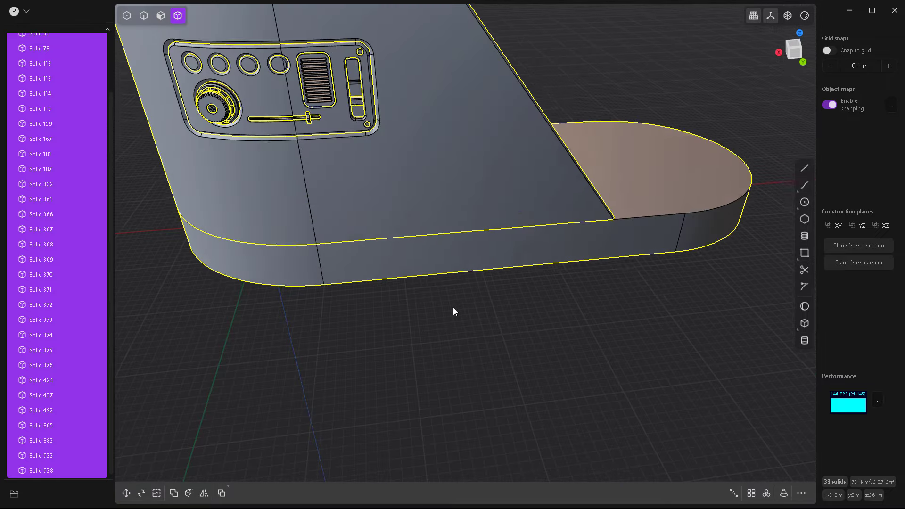
{"action": "left_click", "coordinate": [805, 307]}
Step: Cut two round notches along the base's bottom edge with Difference spheres
{"action": "left_click", "coordinate": [572, 278]}
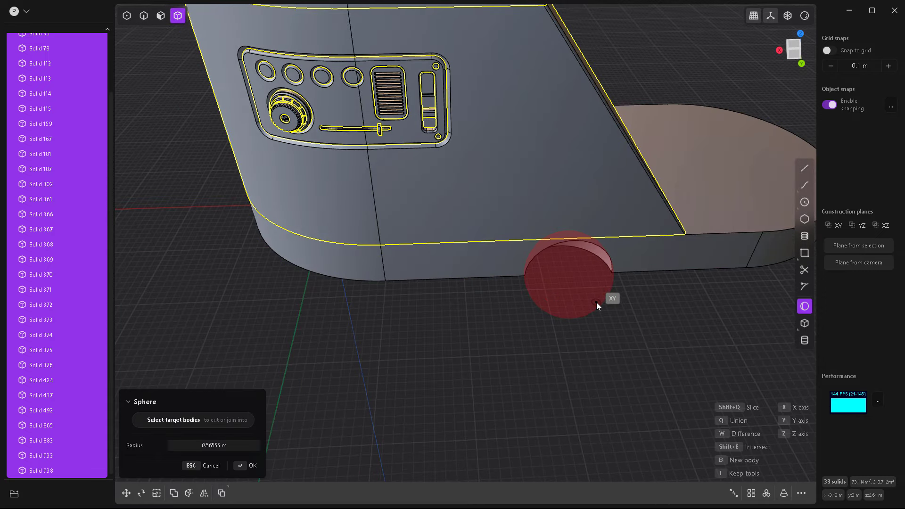
{"action": "middle_click_drag", "start_coordinate": [597, 305], "coordinate": [578, 296]}
{"action": "left_click", "coordinate": [804, 307]}
{"action": "mouse_move", "coordinate": [807, 306]}
{"action": "middle_mouse_down"}
{"action": "mouse_move", "coordinate": [391, 339]}
{"action": "mouse_move", "coordinate": [468, 353]}
{"action": "mouse_move", "coordinate": [387, 321]}
{"action": "mouse_move", "coordinate": [530, 315]}
{"action": "middle_mouse_up"}
{"action": "left_click", "coordinate": [385, 322]}
{"action": "left_click", "coordinate": [414, 348]}
{"action": "key", "text": "Return"}
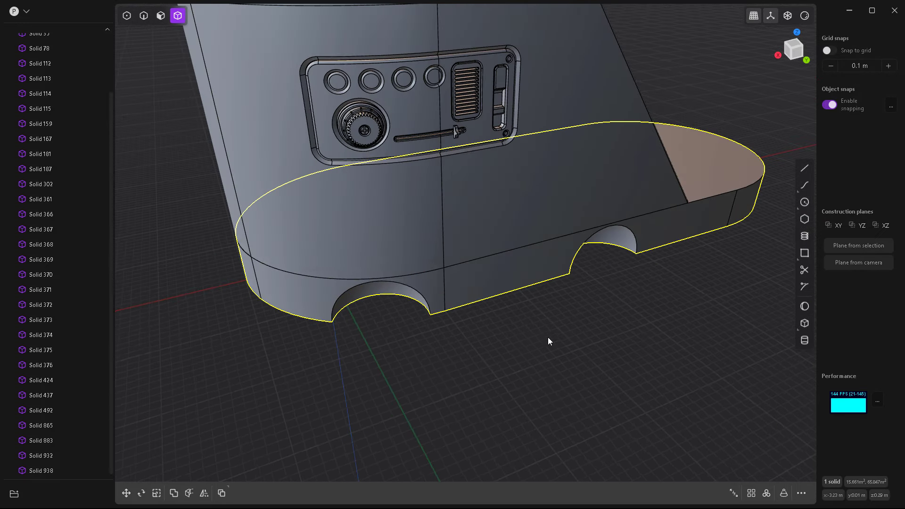
Step: Add right and left sphere feet under the base
{"action": "left_click", "coordinate": [806, 338]}
{"action": "middle_click_drag", "start_coordinate": [602, 262], "coordinate": [649, 297]}
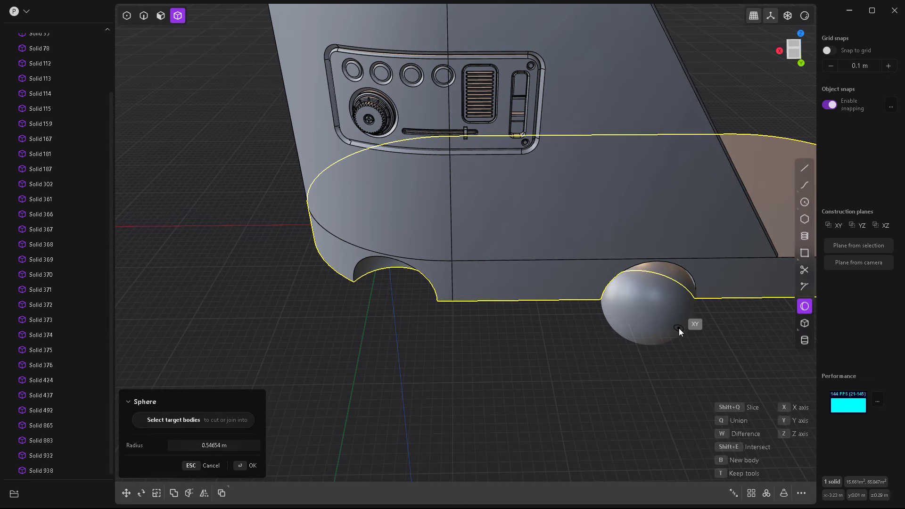
{"action": "left_click", "coordinate": [679, 331]}
{"action": "left_click", "coordinate": [395, 297]}
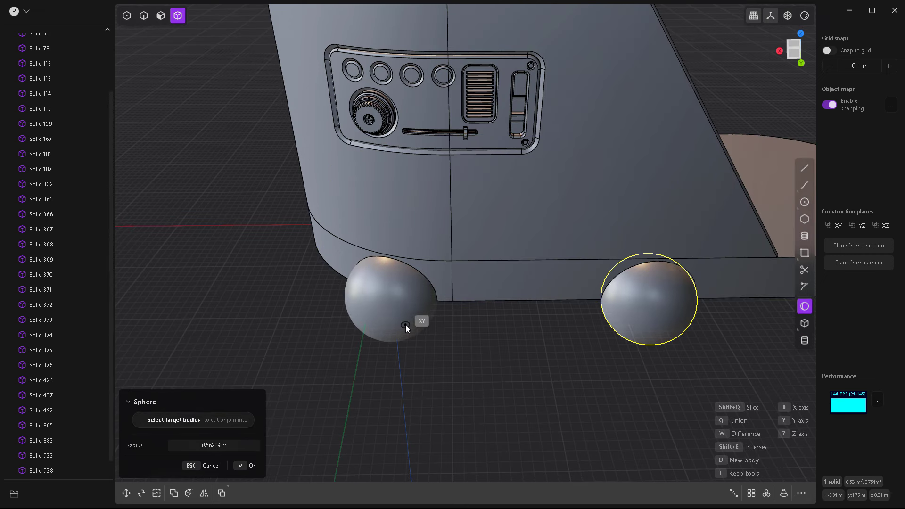
{"action": "left_click", "coordinate": [405, 324]}
Step: Fillet the edge where the left foot meets the base, then switch to front view
{"action": "middle_click_drag", "start_coordinate": [438, 360], "coordinate": [443, 231]}
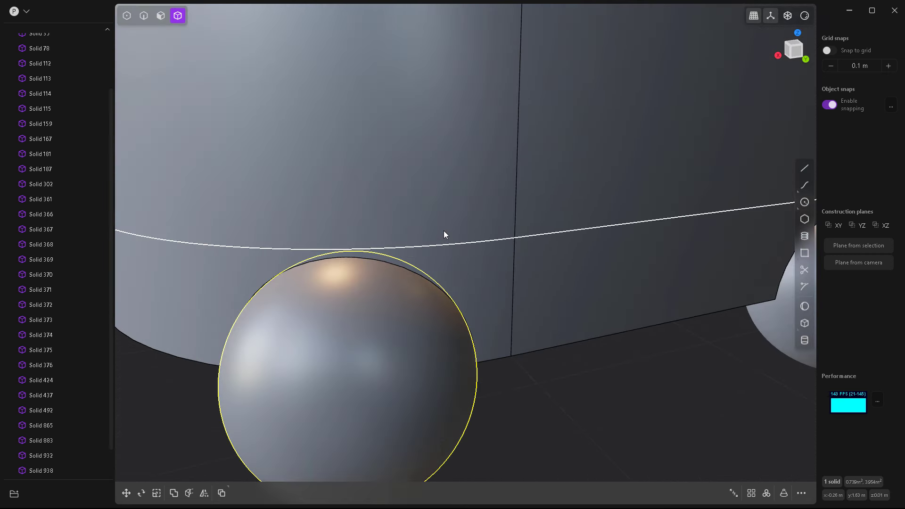
{"action": "left_click", "coordinate": [428, 280]}
{"action": "key", "text": "f"}
{"action": "mouse_move", "coordinate": [428, 272]}
{"action": "middle_mouse_down"}
{"action": "mouse_move", "coordinate": [328, 269]}
{"action": "mouse_move", "coordinate": [568, 243]}
{"action": "mouse_move", "coordinate": [396, 231]}
{"action": "mouse_move", "coordinate": [476, 348]}
{"action": "middle_mouse_up"}
{"action": "key", "text": "Return"}
{"action": "left_click", "coordinate": [579, 232]}
{"action": "key", "text": "f"}
{"action": "key", "text": "Return"}
{"action": "key", "text": "Escape"}
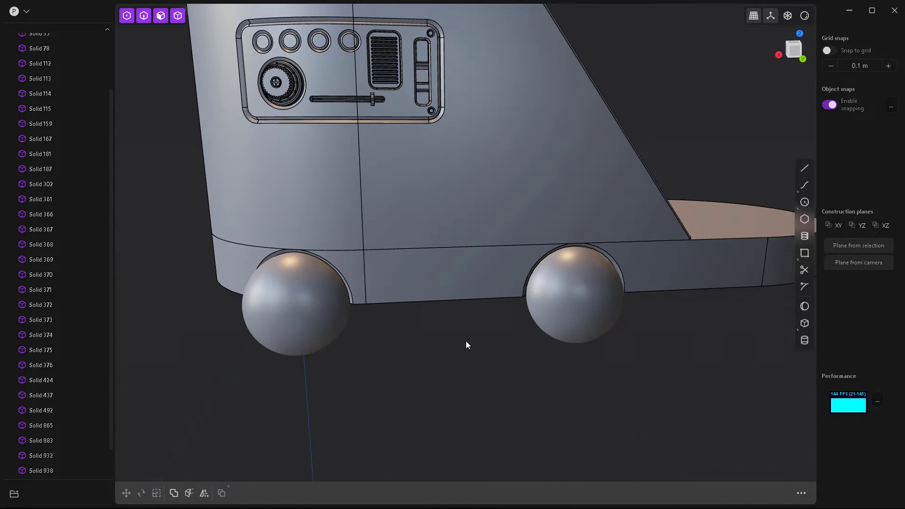
{"action": "key", "text": "KP_1"}
Step: Draw a line along the base bottom and cut the sphere feet into half-domes
{"action": "key", "text": "l"}
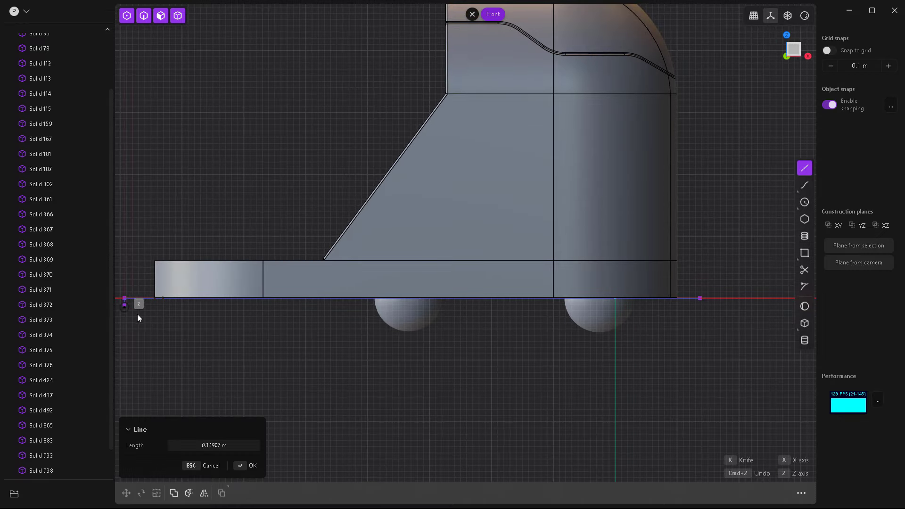
{"action": "key", "text": "Return"}
{"action": "key", "text": "c"}
{"action": "key", "text": "Return"}
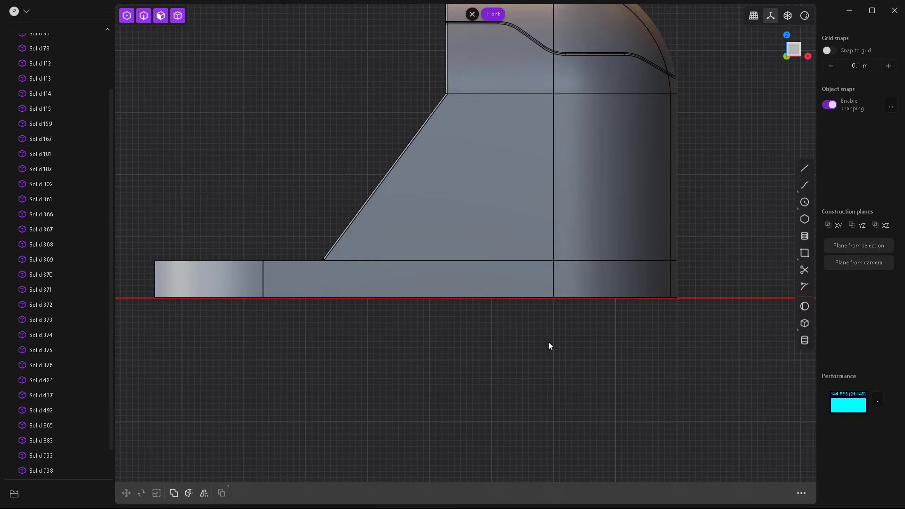
{"action": "mouse_move", "coordinate": [548, 343]}
{"action": "middle_mouse_down"}
{"action": "mouse_move", "coordinate": [713, 326]}
{"action": "mouse_move", "coordinate": [526, 330]}
{"action": "middle_mouse_up"}
{"action": "scroll", "coordinate": [526, 331], "scroll_direction": "down", "scroll_amount": 3}
{"action": "mouse_move", "coordinate": [476, 359]}
{"action": "middle_mouse_down"}
{"action": "mouse_move", "coordinate": [574, 384]}
{"action": "mouse_move", "coordinate": [369, 408]}
{"action": "mouse_move", "coordinate": [582, 381]}
{"action": "middle_mouse_up"}
Step: Mirror the base solid to complete the full vehicle body
{"action": "left_click", "coordinate": [547, 371]}
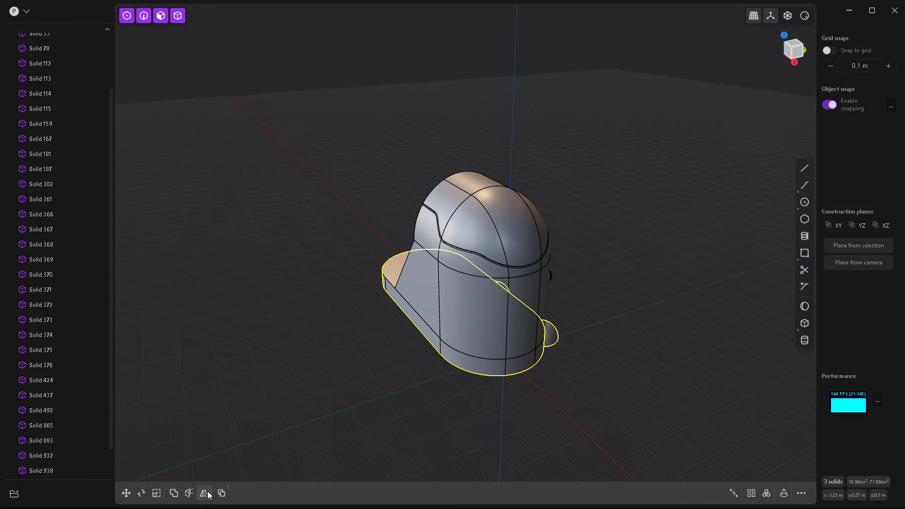
{"action": "key", "text": "alt+x"}
{"action": "key", "text": "Return"}
{"action": "mouse_move", "coordinate": [668, 363]}
{"action": "middle_mouse_down"}
{"action": "mouse_move", "coordinate": [632, 335]}
{"action": "mouse_move", "coordinate": [514, 333]}
{"action": "mouse_move", "coordinate": [572, 417]}
{"action": "middle_mouse_up"}
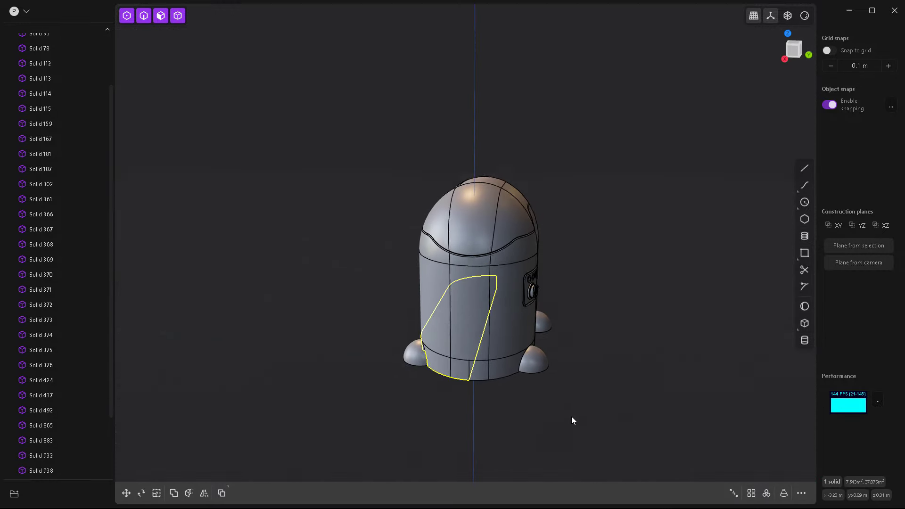
{"action": "left_click", "coordinate": [515, 404]}
Step: Mirror the two half-dome feet across so the base has four feet
{"action": "key", "text": "alt+x"}
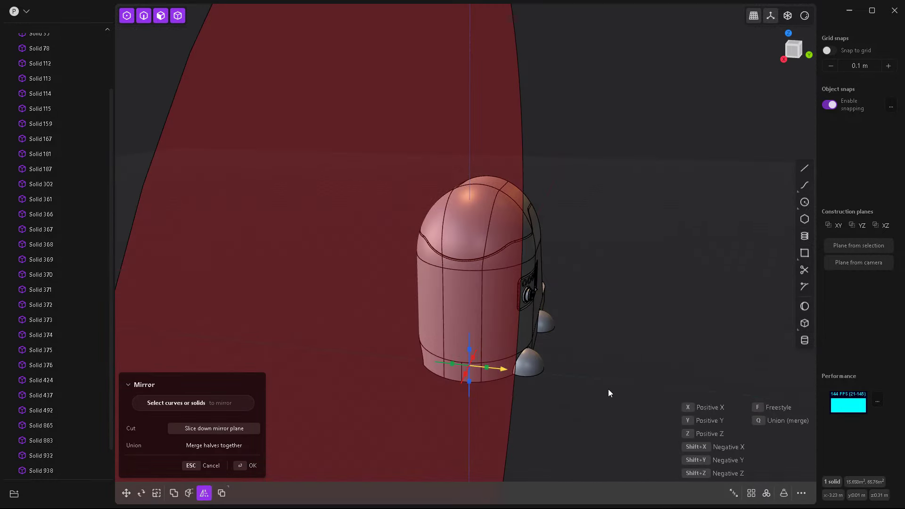
{"action": "left_click", "coordinate": [519, 371]}
{"action": "key", "text": "alt+x"}
{"action": "key", "text": "Return"}
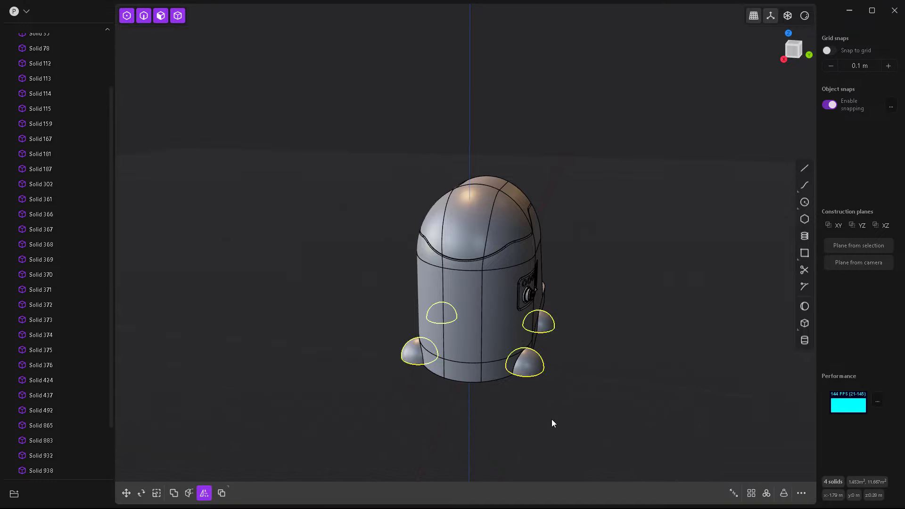
{"action": "left_click", "coordinate": [552, 419]}
{"action": "mouse_move", "coordinate": [551, 420]}
{"action": "middle_mouse_down"}
{"action": "mouse_move", "coordinate": [509, 352]}
{"action": "mouse_move", "coordinate": [539, 323]}
{"action": "middle_mouse_up"}
{"action": "scroll", "coordinate": [453, 311], "scroll_direction": "up", "scroll_amount": 3}
{"action": "scroll", "coordinate": [454, 283], "scroll_direction": "up", "scroll_amount": 3}
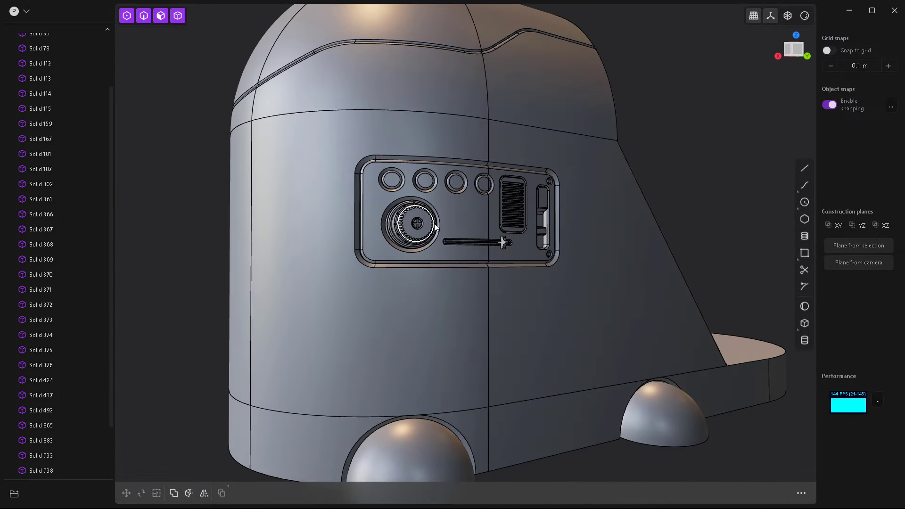
{"action": "scroll", "coordinate": [455, 239], "scroll_direction": "up", "scroll_amount": 3}
{"action": "key", "text": "Tab"}
{"action": "mouse_move", "coordinate": [841, 206]}
{"action": "middle_mouse_down"}
{"action": "mouse_move", "coordinate": [620, 282]}
{"action": "mouse_move", "coordinate": [515, 242]}
{"action": "mouse_move", "coordinate": [533, 247]}
{"action": "middle_mouse_up"}
Step: Create a cylinder beside the robot, viewed from above
{"action": "key", "text": "super"}
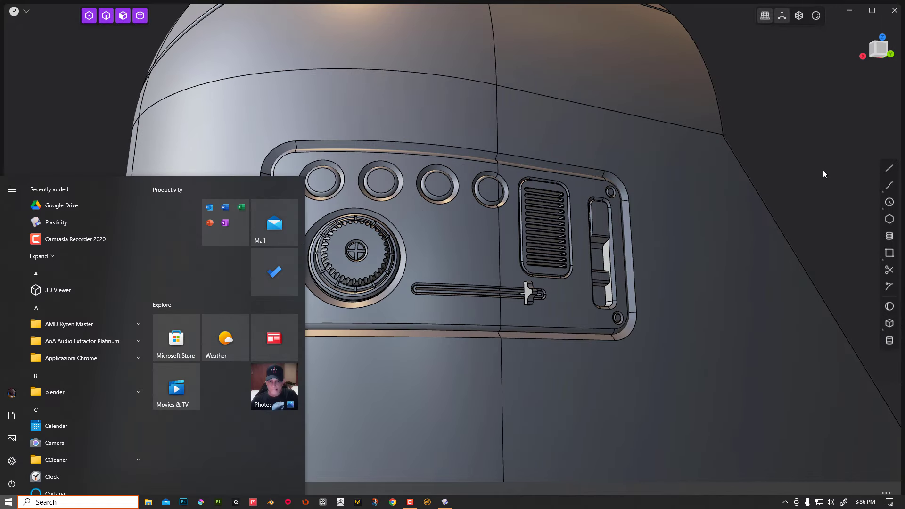
{"action": "key", "text": "Escape"}
{"action": "scroll", "coordinate": [425, 234], "scroll_direction": "down", "scroll_amount": 2}
{"action": "scroll", "coordinate": [425, 227], "scroll_direction": "down", "scroll_amount": 5}
{"action": "mouse_move", "coordinate": [426, 224]}
{"action": "middle_mouse_down"}
{"action": "mouse_move", "coordinate": [416, 215]}
{"action": "mouse_move", "coordinate": [702, 325]}
{"action": "mouse_move", "coordinate": [589, 207]}
{"action": "mouse_move", "coordinate": [660, 388]}
{"action": "middle_mouse_up"}
{"action": "key", "text": "shift+c"}
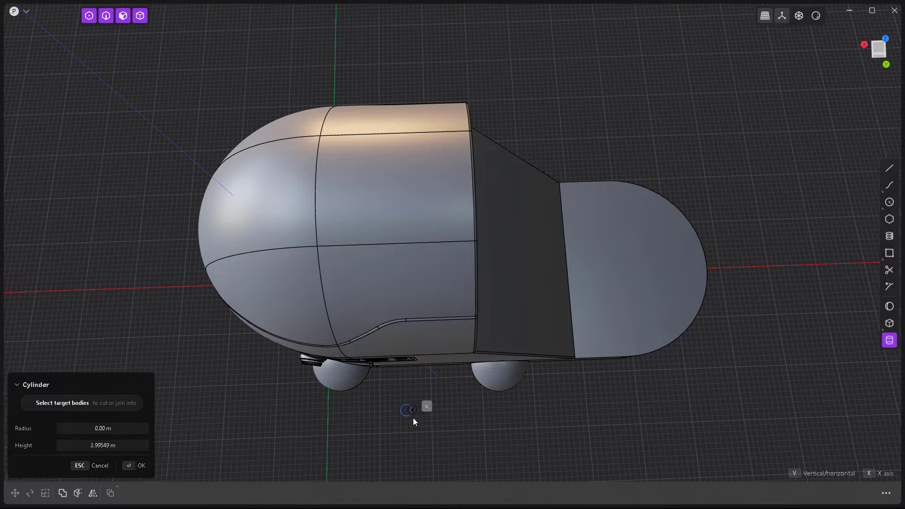
{"action": "left_click", "coordinate": [414, 419]}
{"action": "middle_click_drag", "start_coordinate": [394, 401], "coordinate": [705, 276]}
Step: Rotate the cylinder to lie horizontal and slide it along Y over the head
{"action": "key", "text": "g"}
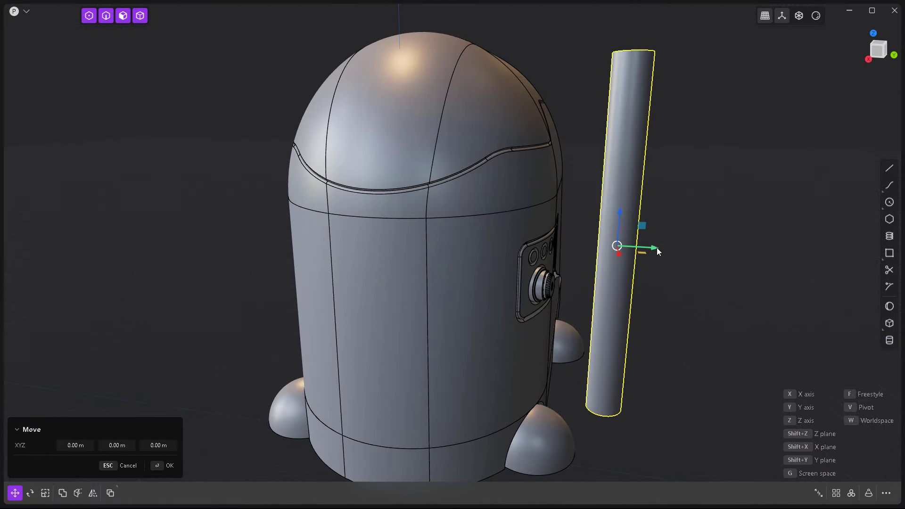
{"action": "left_click_drag", "start_coordinate": [657, 250], "coordinate": [580, 253]}
{"action": "middle_click_drag", "start_coordinate": [580, 253], "coordinate": [487, 262]}
{"action": "left_click_drag", "start_coordinate": [446, 272], "coordinate": [464, 201]}
{"action": "key", "text": "g"}
{"action": "mouse_move", "coordinate": [463, 201]}
{"action": "middle_mouse_down"}
{"action": "mouse_move", "coordinate": [511, 203]}
{"action": "mouse_move", "coordinate": [538, 146]}
{"action": "middle_mouse_up"}
{"action": "mouse_move", "coordinate": [538, 146]}
{"action": "left_mouse_down"}
{"action": "mouse_move", "coordinate": [571, 149]}
{"action": "mouse_move", "coordinate": [559, 154]}
{"action": "left_mouse_up"}
{"action": "mouse_move", "coordinate": [559, 155]}
{"action": "middle_mouse_down"}
{"action": "mouse_move", "coordinate": [499, 178]}
{"action": "mouse_move", "coordinate": [380, 161]}
{"action": "mouse_move", "coordinate": [426, 154]}
{"action": "mouse_move", "coordinate": [447, 87]}
{"action": "mouse_move", "coordinate": [466, 97]}
{"action": "mouse_move", "coordinate": [427, 141]}
{"action": "mouse_move", "coordinate": [424, 169]}
{"action": "middle_mouse_up"}
Step: Boolean-subtract the cylinder from the head to carve the first groove
{"action": "left_click", "coordinate": [425, 169]}
{"action": "key", "text": "shift+b"}
{"action": "left_click", "coordinate": [362, 178]}
{"action": "mouse_move", "coordinate": [362, 178]}
{"action": "middle_mouse_down"}
{"action": "mouse_move", "coordinate": [403, 242]}
{"action": "mouse_move", "coordinate": [526, 145]}
{"action": "mouse_move", "coordinate": [509, 227]}
{"action": "mouse_move", "coordinate": [555, 193]}
{"action": "mouse_move", "coordinate": [566, 202]}
{"action": "middle_mouse_up"}
{"action": "key", "text": "Return"}
{"action": "middle_click_drag", "start_coordinate": [651, 232], "coordinate": [414, 160]}
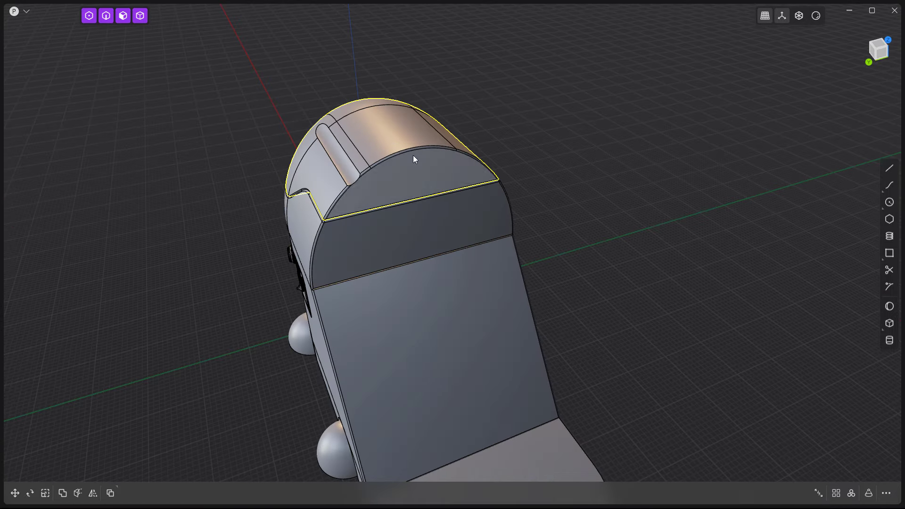
{"action": "mouse_move", "coordinate": [350, 170]}
{"action": "middle_mouse_down"}
{"action": "mouse_move", "coordinate": [357, 133]}
{"action": "mouse_move", "coordinate": [552, 162]}
{"action": "mouse_move", "coordinate": [481, 190]}
{"action": "middle_mouse_up"}
Step: Switch to whole-body selection and pick the head with two cylinders for a boolean cut
{"action": "left_click", "coordinate": [328, 148]}
{"action": "key", "text": "g"}
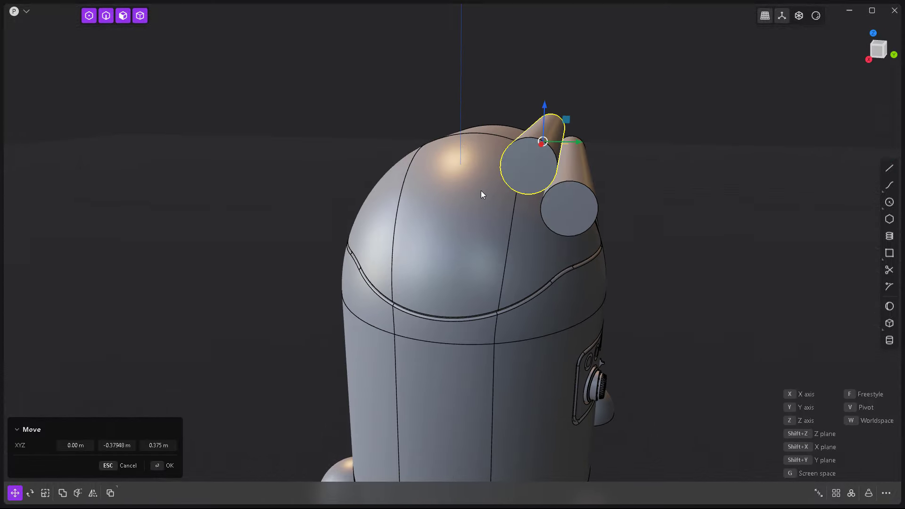
{"action": "left_click", "coordinate": [481, 190]}
{"action": "key", "text": "4"}
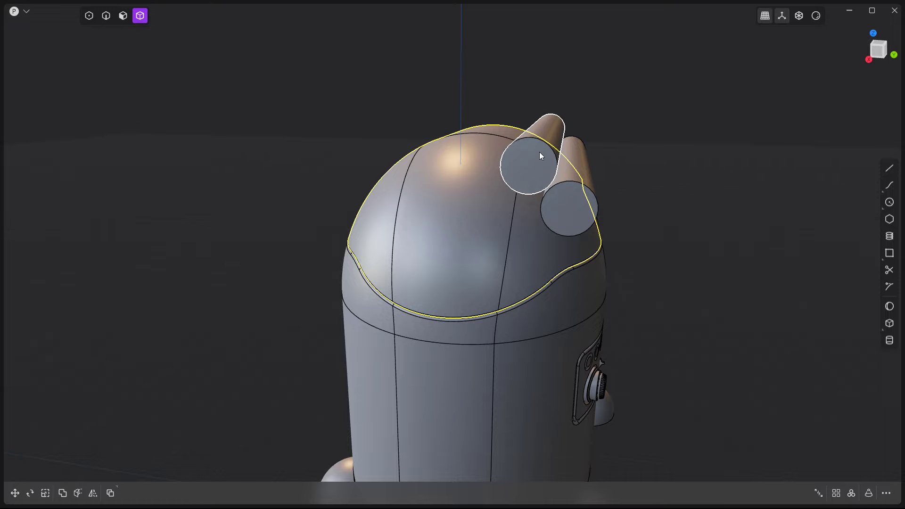
{"action": "key", "text": "shift+b"}
{"action": "left_click", "coordinate": [548, 142]}
{"action": "mouse_move", "coordinate": [548, 141]}
{"action": "middle_mouse_down"}
{"action": "mouse_move", "coordinate": [596, 198]}
{"action": "mouse_move", "coordinate": [559, 150]}
{"action": "mouse_move", "coordinate": [568, 171]}
{"action": "mouse_move", "coordinate": [620, 176]}
{"action": "mouse_move", "coordinate": [514, 149]}
{"action": "middle_mouse_up"}
{"action": "left_click", "coordinate": [567, 171]}
Step: Subtract a single cylinder from the head to carve another groove
{"action": "key", "text": "Escape"}
{"action": "key", "text": "shift+b"}
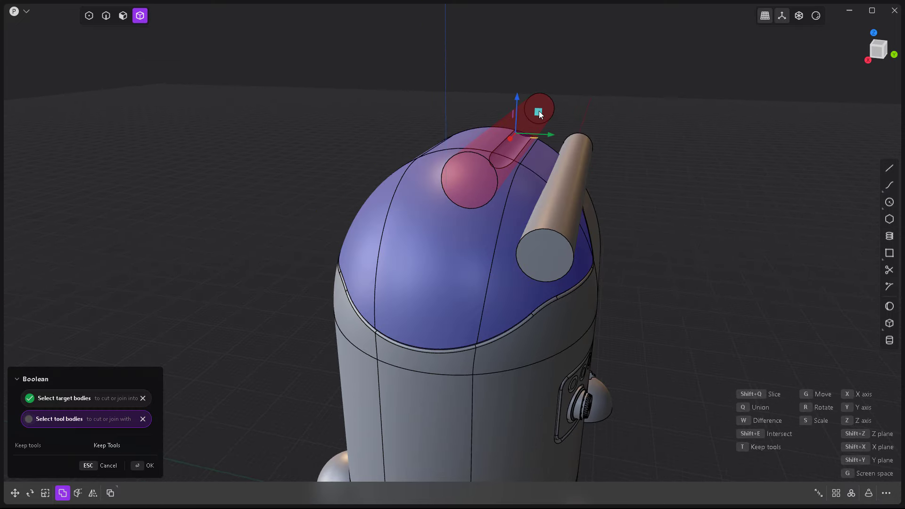
{"action": "left_click", "coordinate": [539, 111]}
{"action": "mouse_move", "coordinate": [539, 111]}
{"action": "middle_mouse_down"}
{"action": "mouse_move", "coordinate": [546, 181]}
{"action": "mouse_move", "coordinate": [510, 179]}
{"action": "mouse_move", "coordinate": [515, 220]}
{"action": "middle_mouse_up"}
{"action": "key", "text": "Return"}
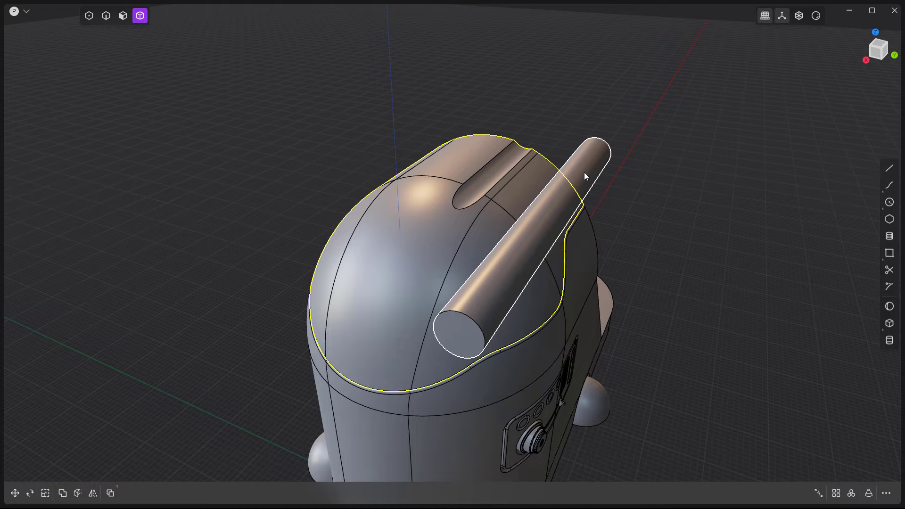
Step: Cut the last groove with the remaining cylinder, then mirror the head so both sides match
{"action": "key", "text": "shift+b"}
{"action": "middle_click_drag", "start_coordinate": [561, 180], "coordinate": [443, 220]}
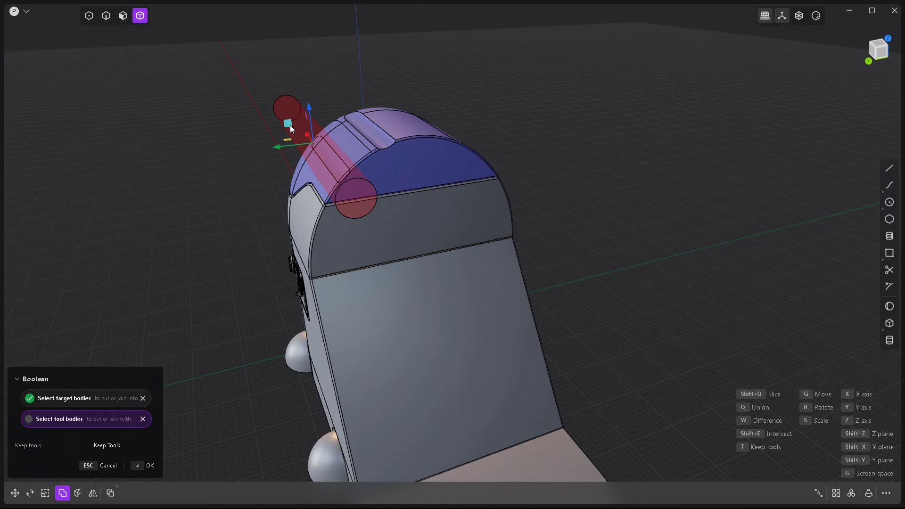
{"action": "mouse_move", "coordinate": [292, 126]}
{"action": "middle_mouse_down"}
{"action": "mouse_move", "coordinate": [370, 148]}
{"action": "mouse_move", "coordinate": [380, 118]}
{"action": "mouse_move", "coordinate": [387, 171]}
{"action": "mouse_move", "coordinate": [451, 252]}
{"action": "mouse_move", "coordinate": [587, 191]}
{"action": "middle_mouse_up"}
{"action": "key", "text": "Return"}
{"action": "left_click", "coordinate": [93, 493]}
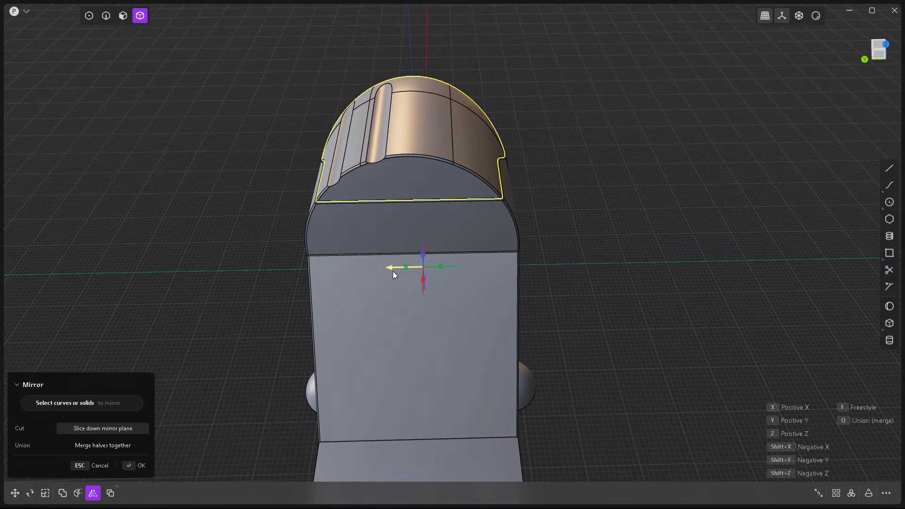
{"action": "key", "text": "x"}
{"action": "key", "text": "Return"}
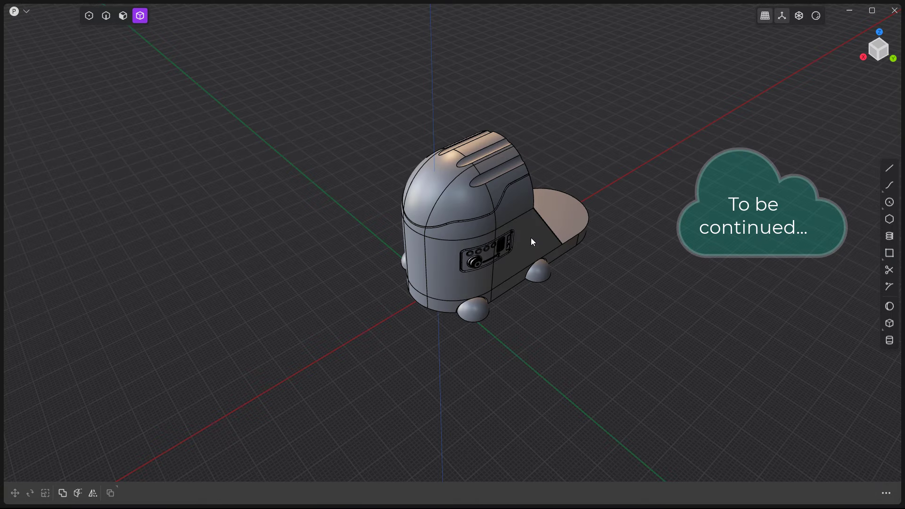
{"action": "scroll", "coordinate": [532, 237], "scroll_direction": "up", "scroll_amount": 5}
{"action": "mouse_move", "coordinate": [478, 185]}
{"action": "middle_mouse_down"}
{"action": "mouse_move", "coordinate": [482, 242]}
{"action": "mouse_move", "coordinate": [535, 269]}
{"action": "mouse_move", "coordinate": [498, 282]}
{"action": "mouse_move", "coordinate": [535, 279]}
{"action": "mouse_move", "coordinate": [516, 149]}
{"action": "mouse_move", "coordinate": [717, 272]}
{"action": "middle_mouse_up"}
{"action": "scroll", "coordinate": [484, 242], "scroll_direction": "down", "scroll_amount": 2}
{"action": "scroll", "coordinate": [498, 282], "scroll_direction": "up", "scroll_amount": 3}
{"action": "scroll", "coordinate": [516, 148], "scroll_direction": "up", "scroll_amount": 4}
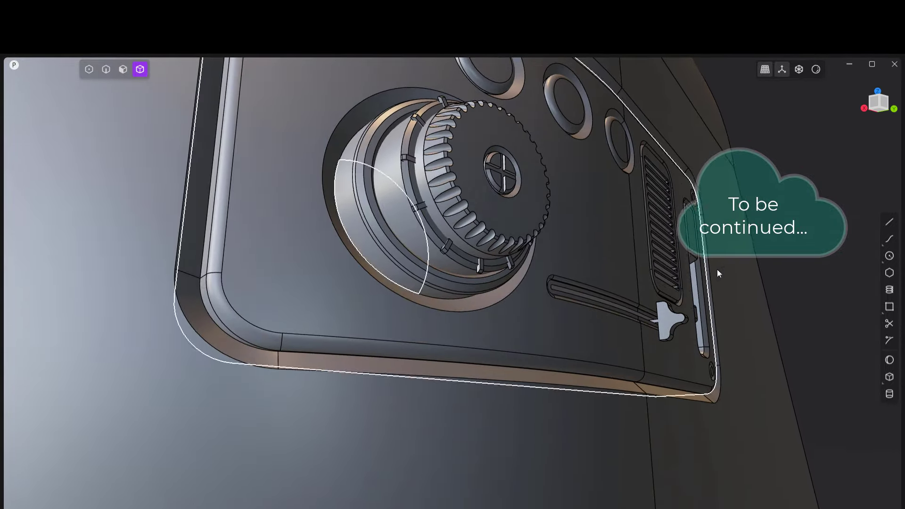